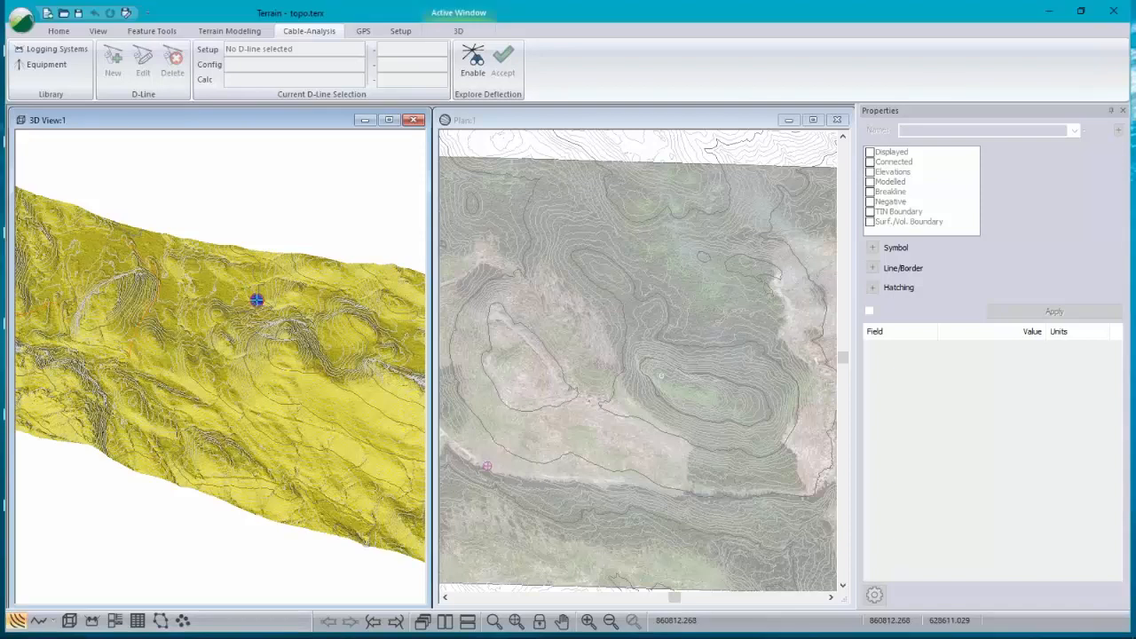
# Step: Orbit the 3D terrain view and probe contour elevations across the hillside
pyautogui.moveTo(235, 417); pyautogui.dragTo(245, 261)
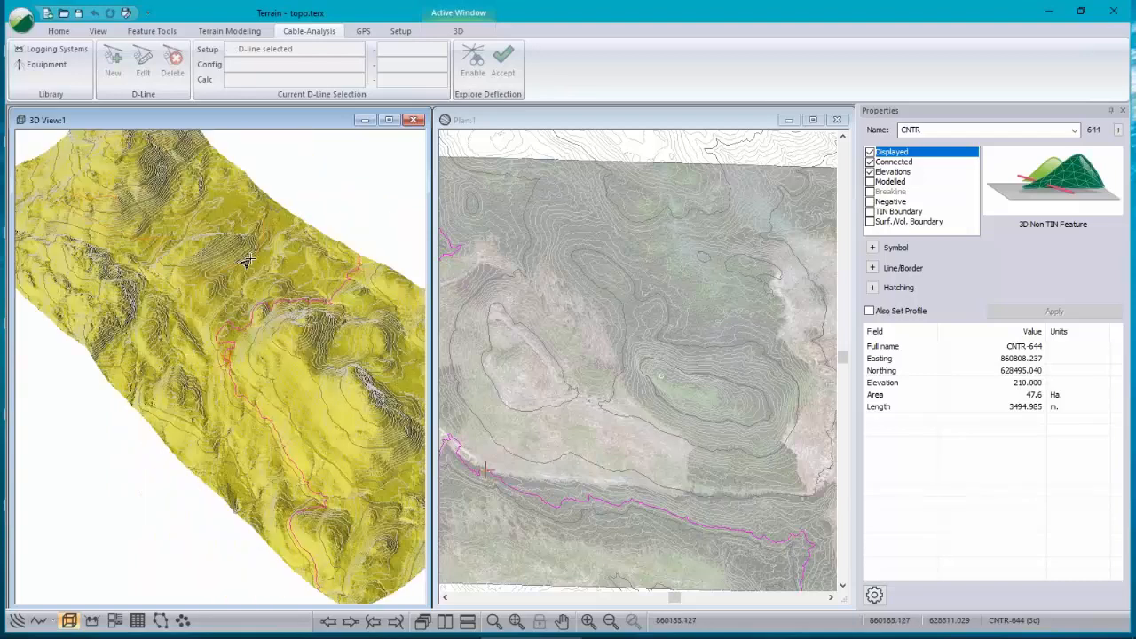
pyautogui.moveTo(246, 261); pyautogui.dragTo(210, 376)
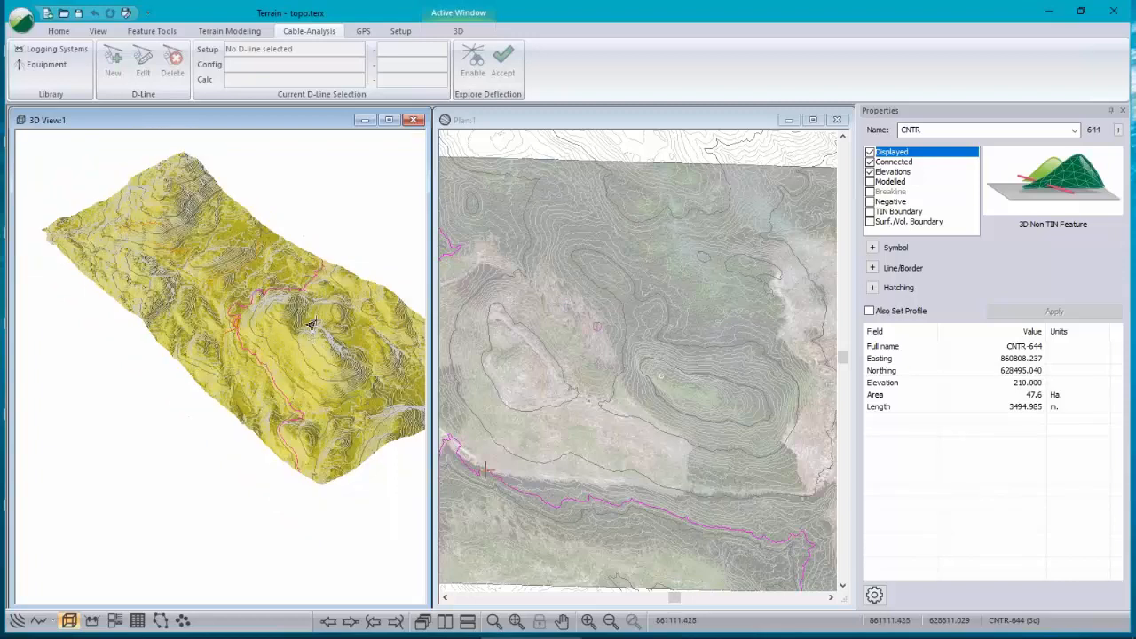
pyautogui.moveTo(266, 324); pyautogui.dragTo(310, 329)
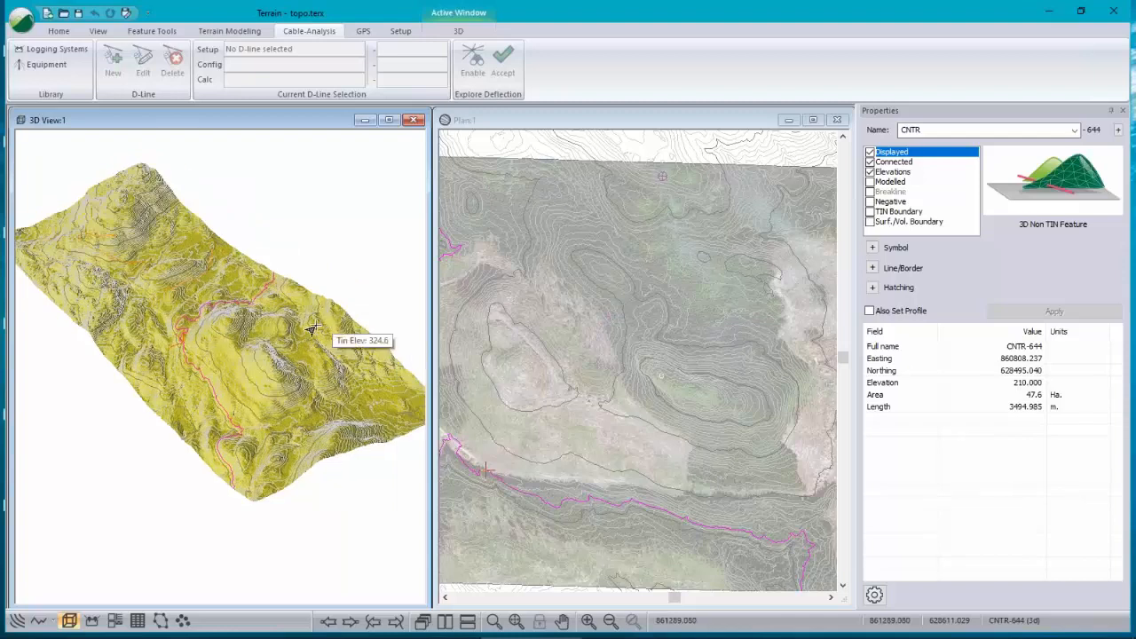
pyautogui.click(259, 348)
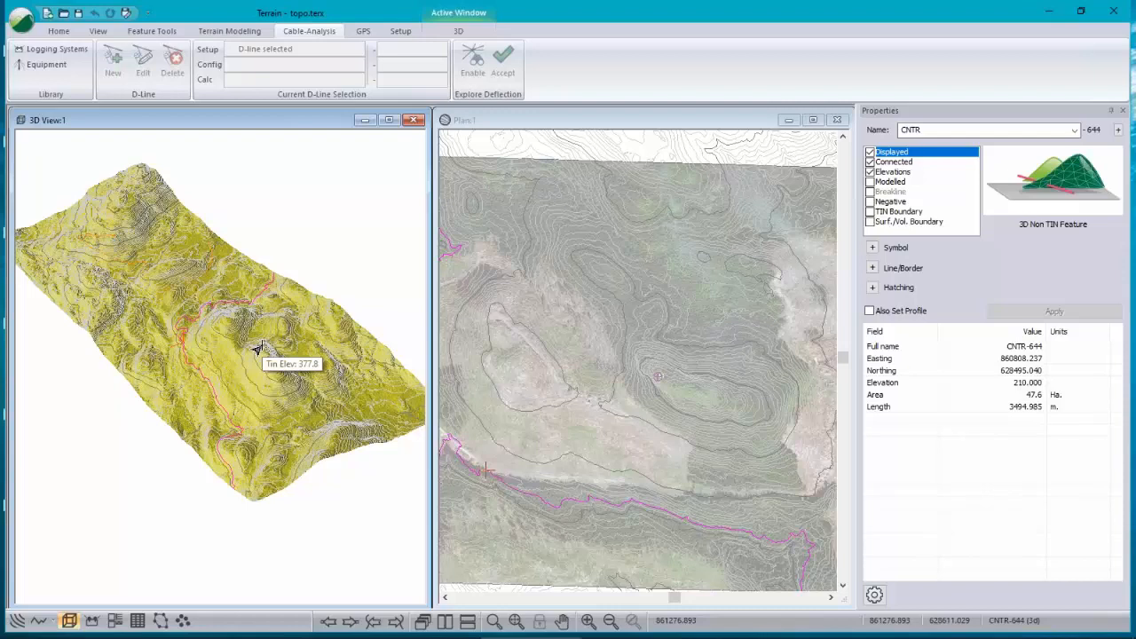
pyautogui.click(265, 417)
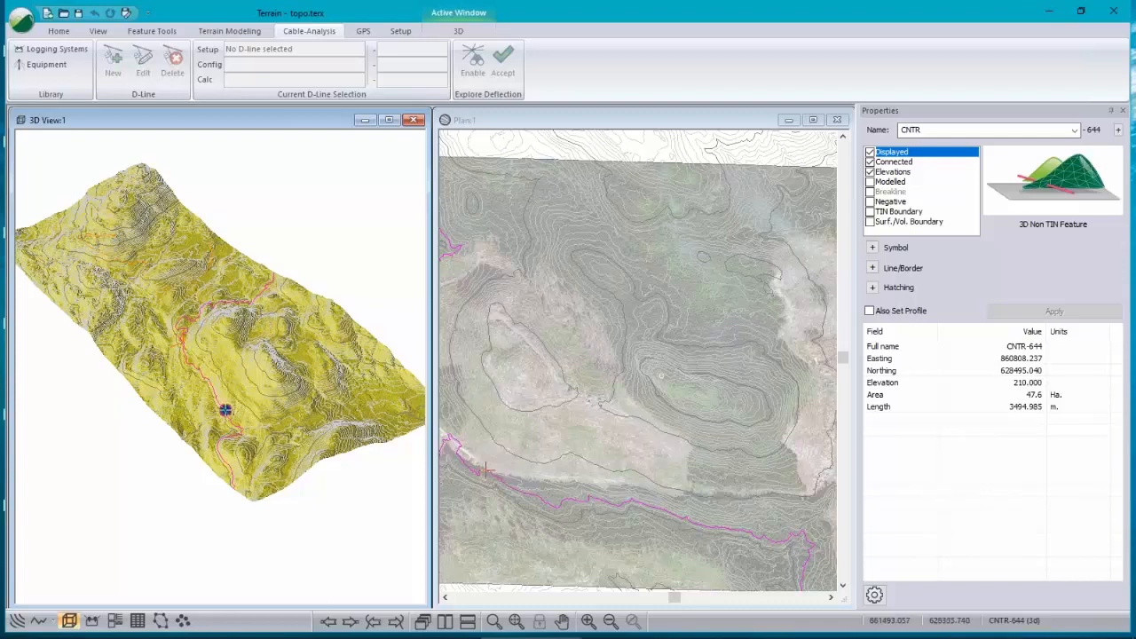
pyautogui.scroll(-2, 668, 380)
pyautogui.scroll(1, 666, 380)
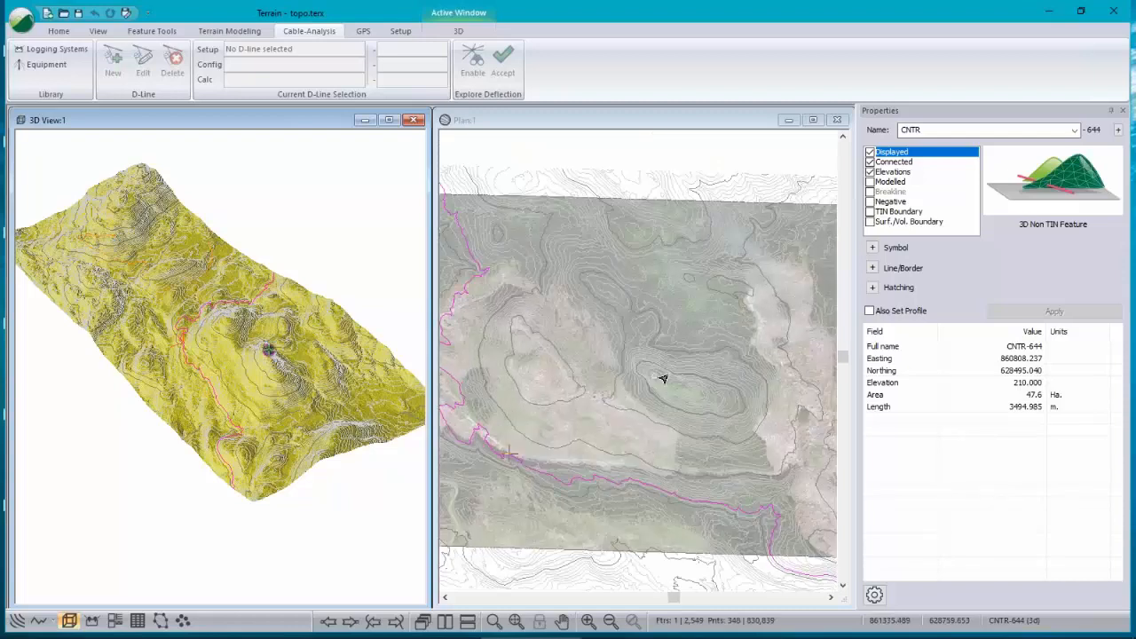
pyautogui.scroll(1, 663, 379)
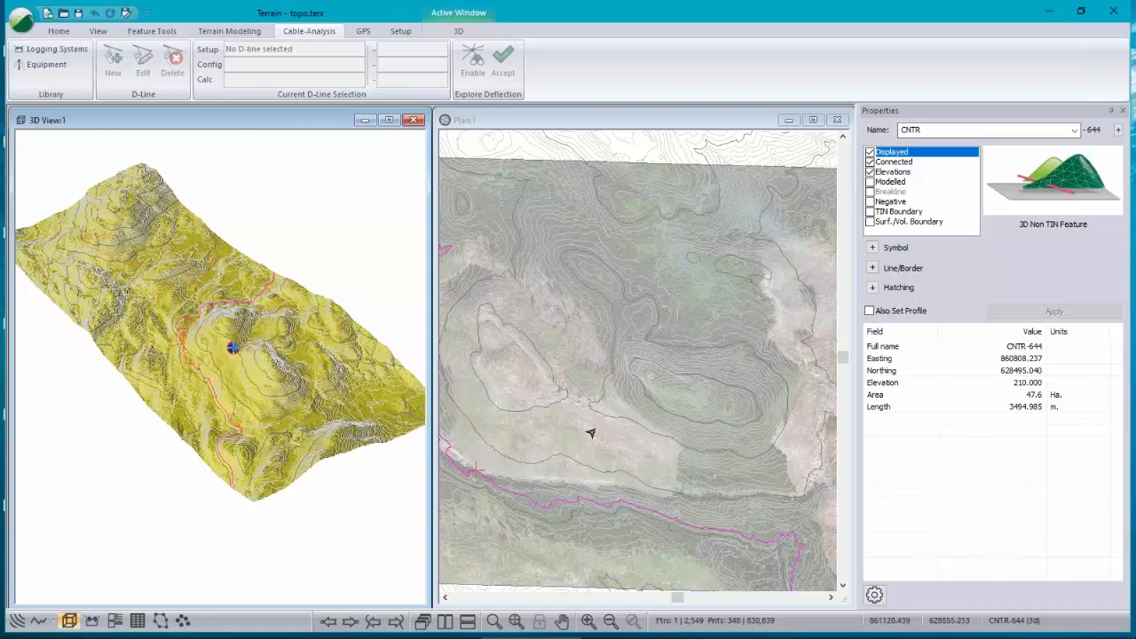
pyautogui.moveTo(582, 431)
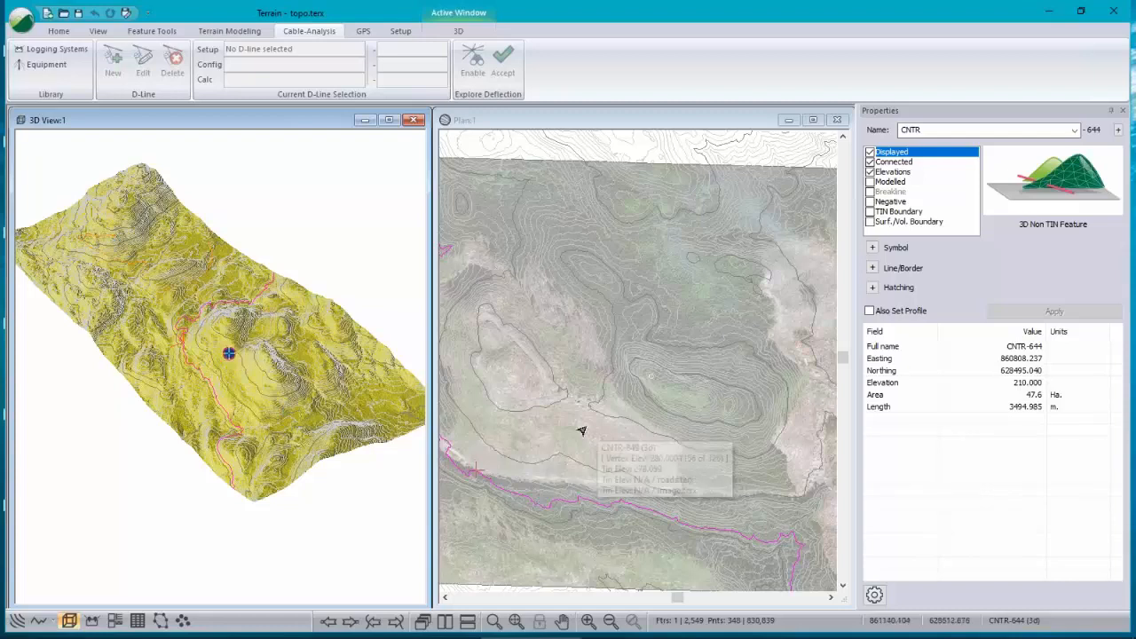
# Step: Inspect individual contour lines in the plan view while zooming in and out
pyautogui.click(761, 485)
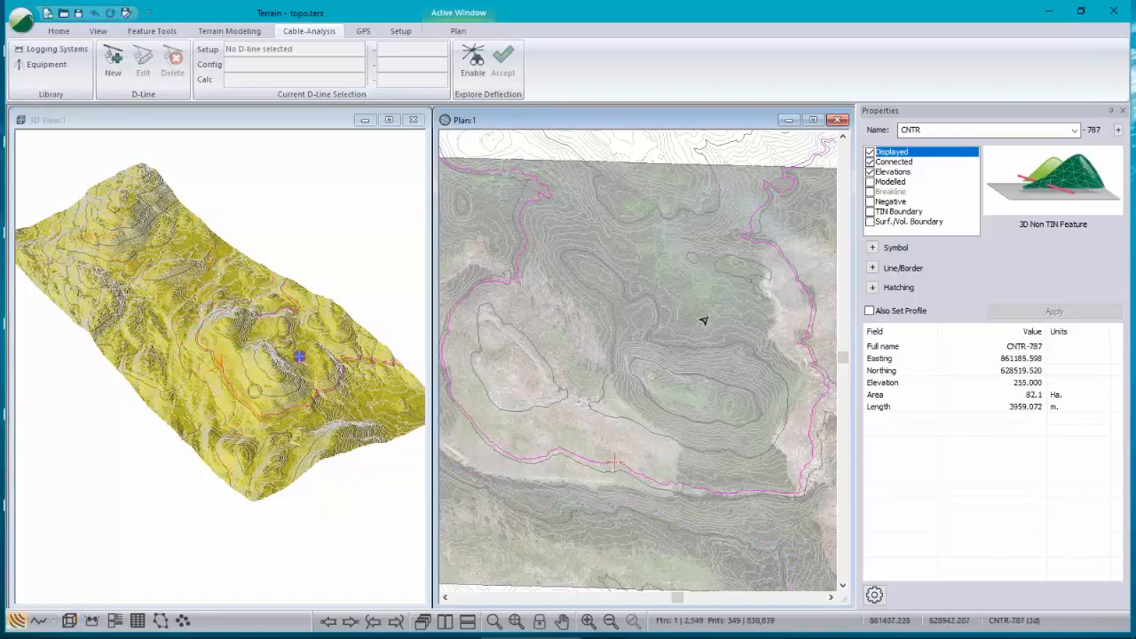
pyautogui.scroll(3, 619, 446)
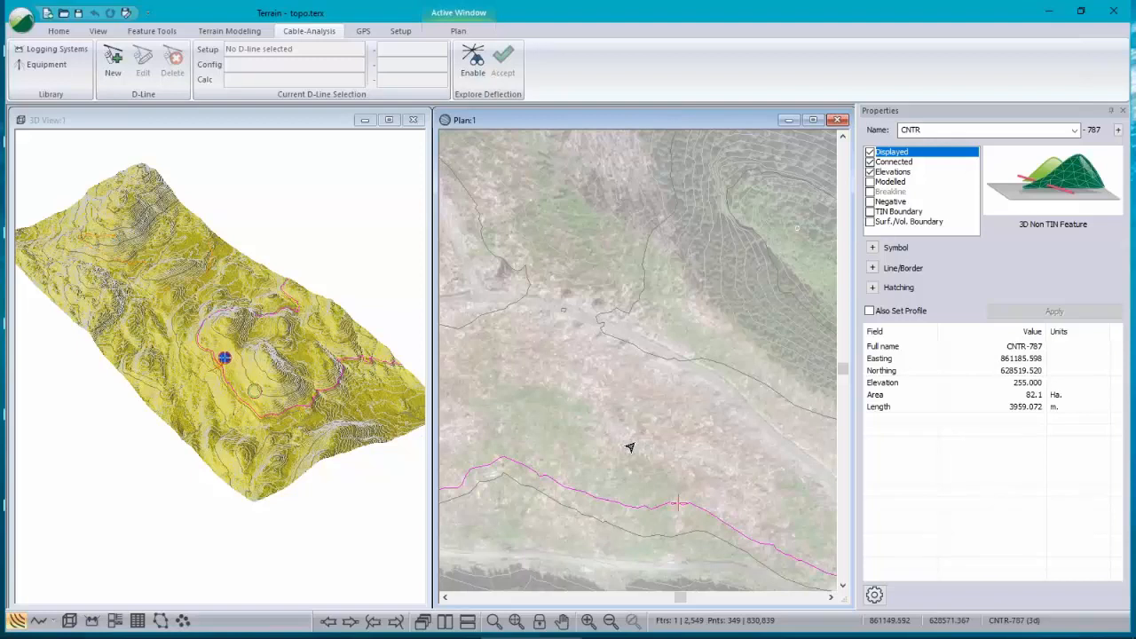
pyautogui.click(635, 445)
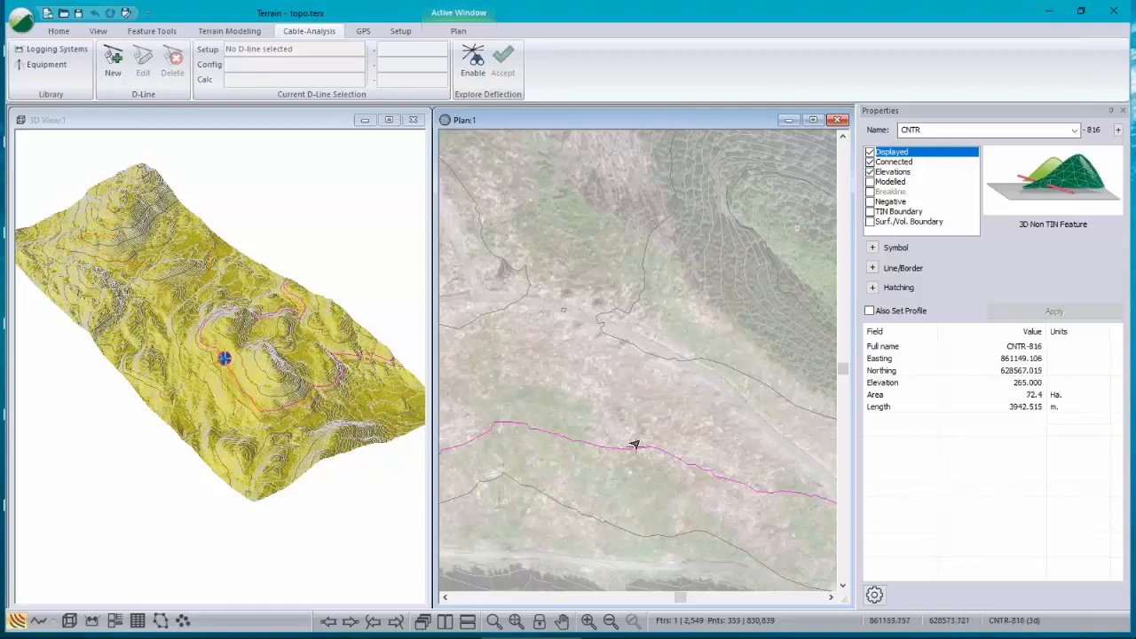
pyautogui.scroll(-1, 638, 435)
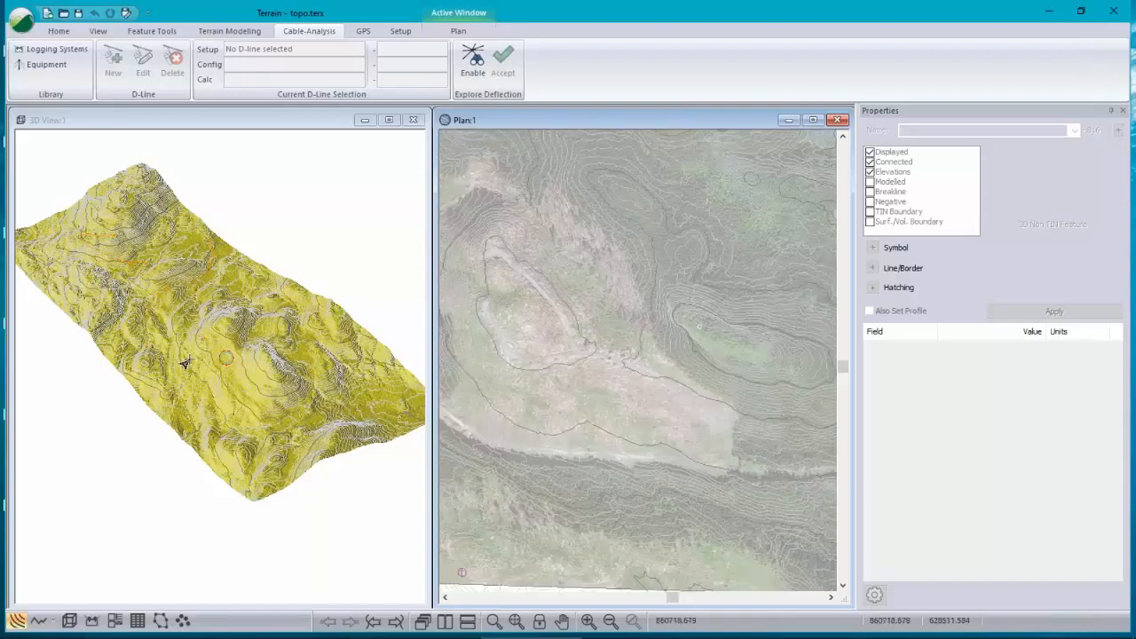
# Step: Examine the ridge area by orbiting and zooming the 3D view and panning the plan view
pyautogui.moveTo(184, 363); pyautogui.dragTo(213, 386)
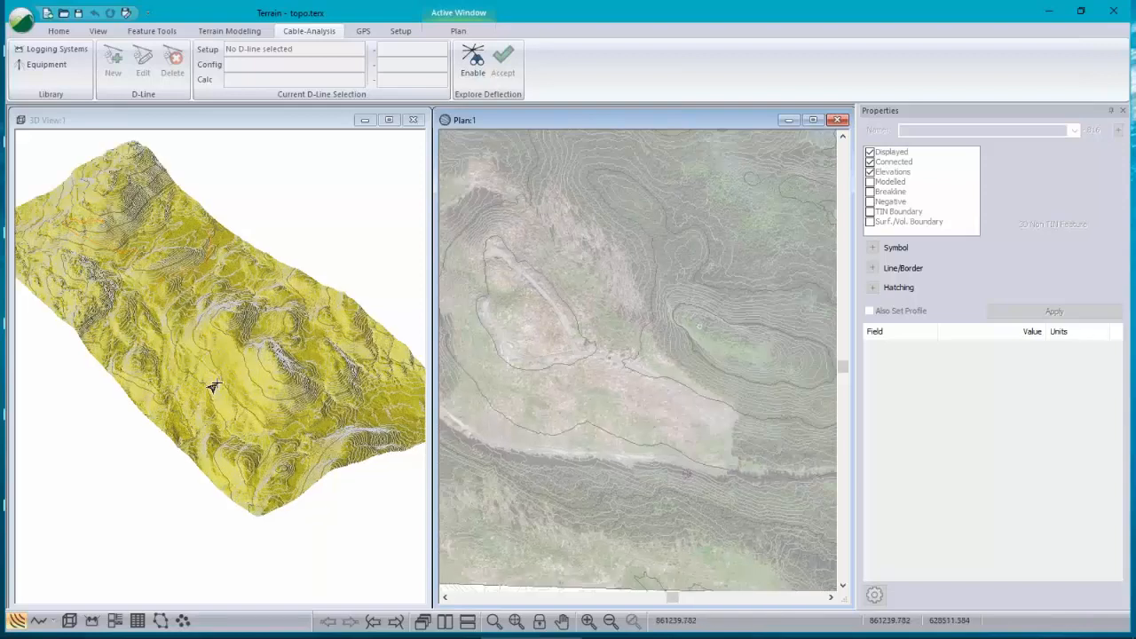
pyautogui.scroll(5, 168, 356)
pyautogui.moveTo(167, 356); pyautogui.dragTo(255, 463)
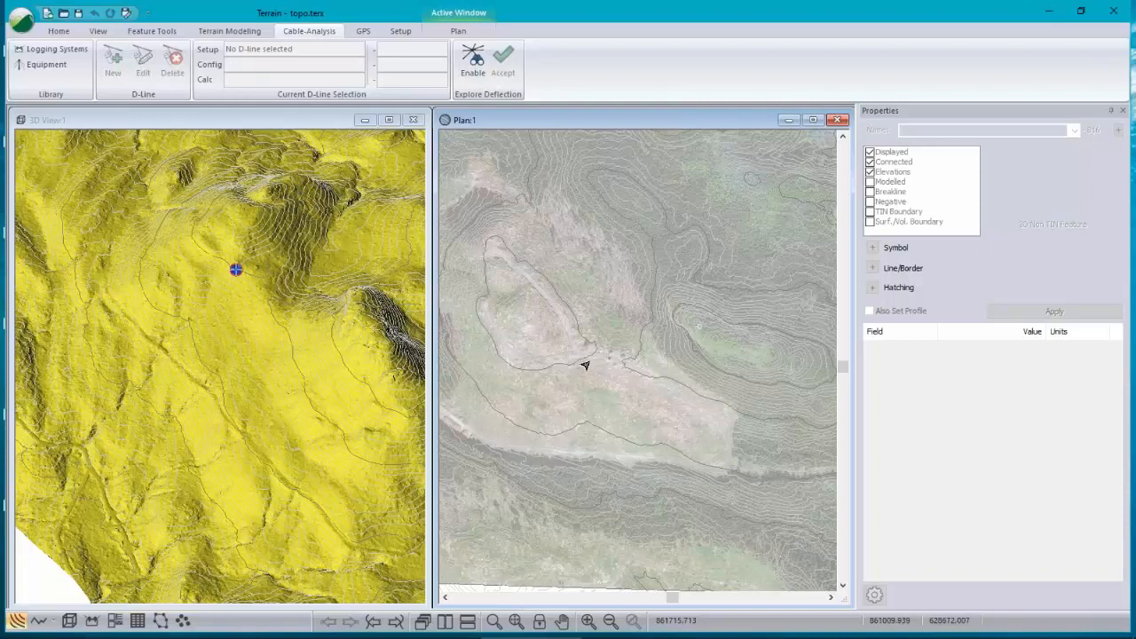
pyautogui.moveTo(731, 458)
pyautogui.moveTo(770, 343)
pyautogui.scroll(2, 701, 353)
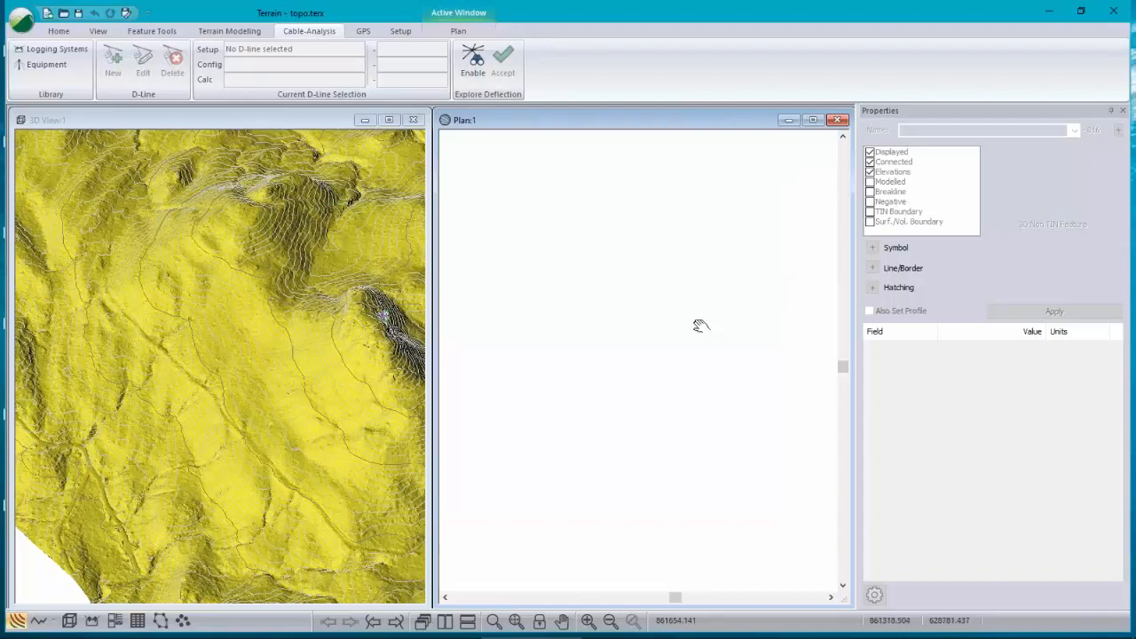
pyautogui.moveTo(701, 326); pyautogui.dragTo(627, 384)
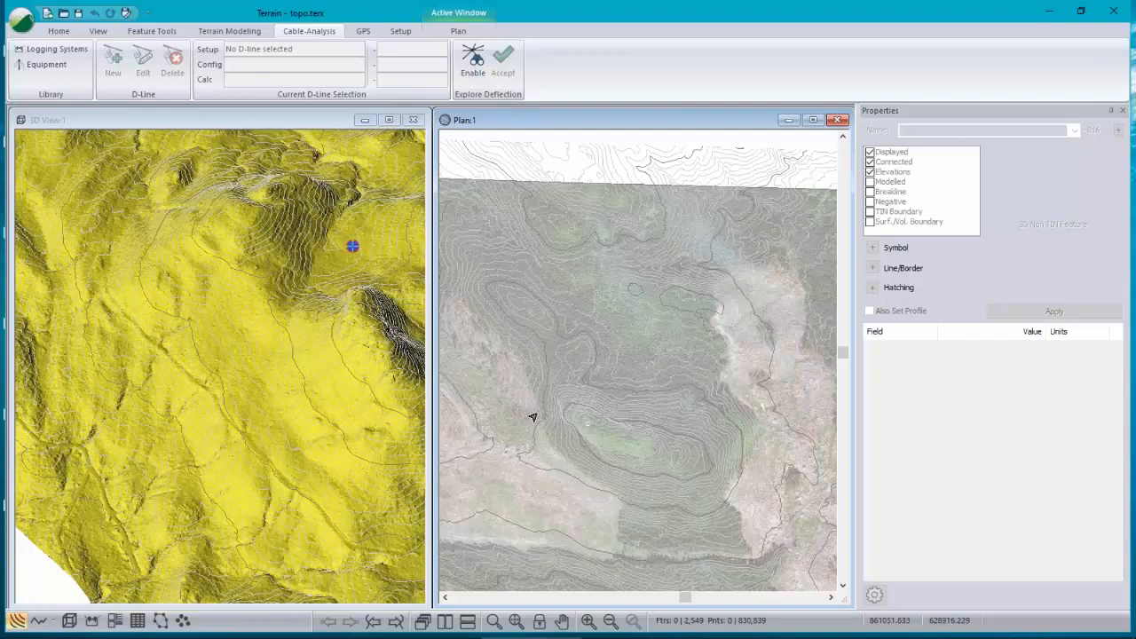
pyautogui.moveTo(697, 302)
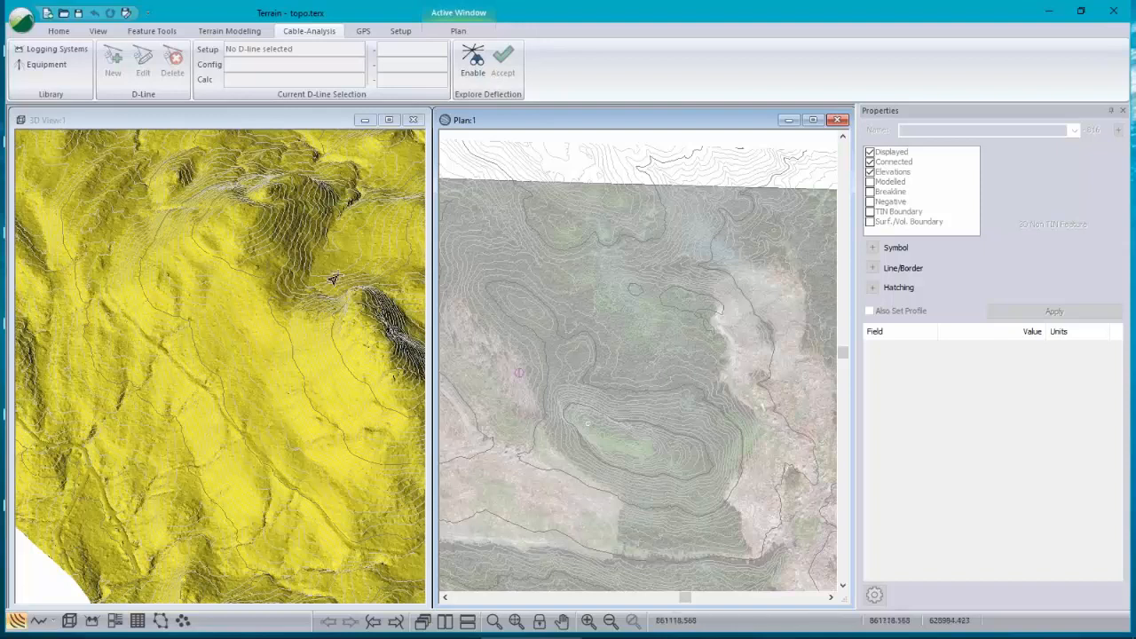
pyautogui.moveTo(333, 279); pyautogui.dragTo(286, 278)
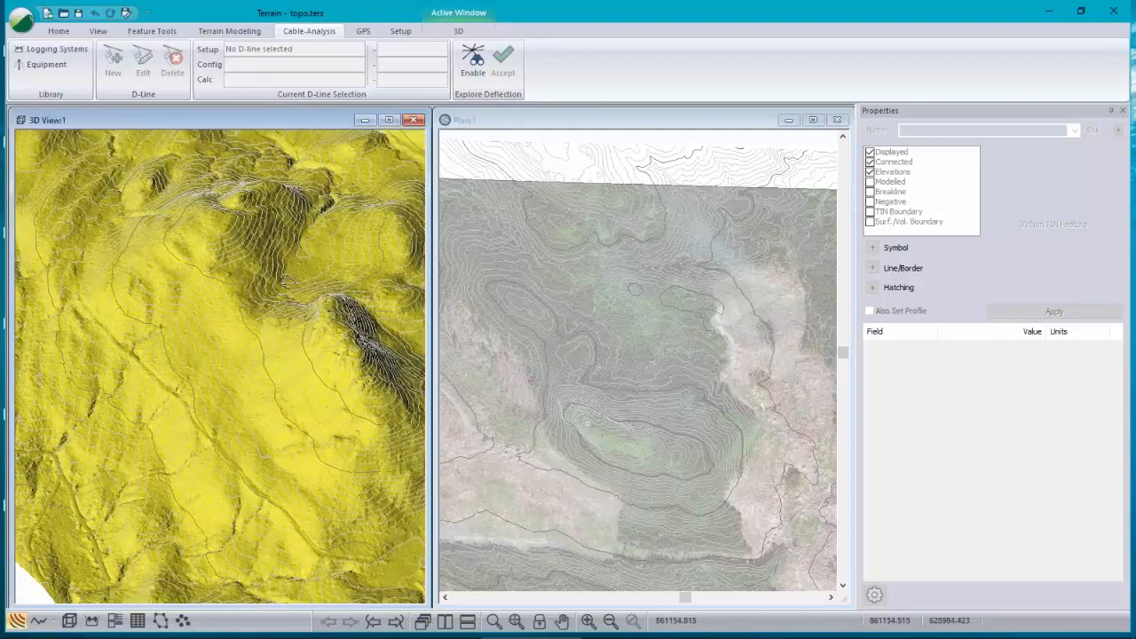
pyautogui.moveTo(285, 282); pyautogui.dragTo(174, 283, button='middle')
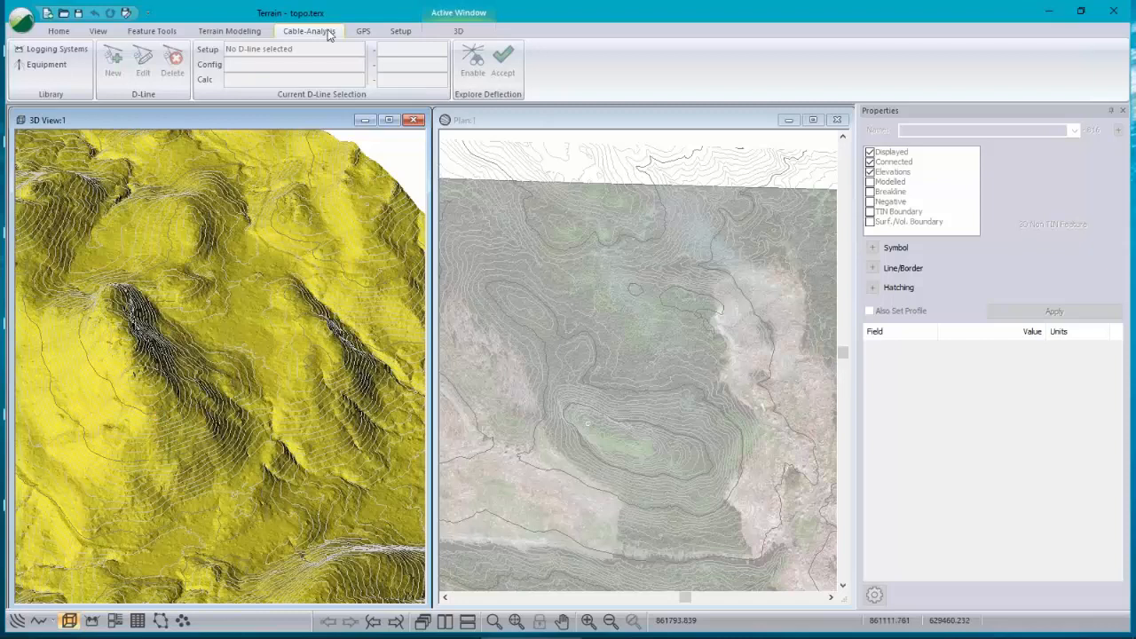
# Step: Enable Explore Deflection in the plan view and select the Madill 124 Running Skyline logging system with simple third point deflection
pyautogui.click(513, 120)
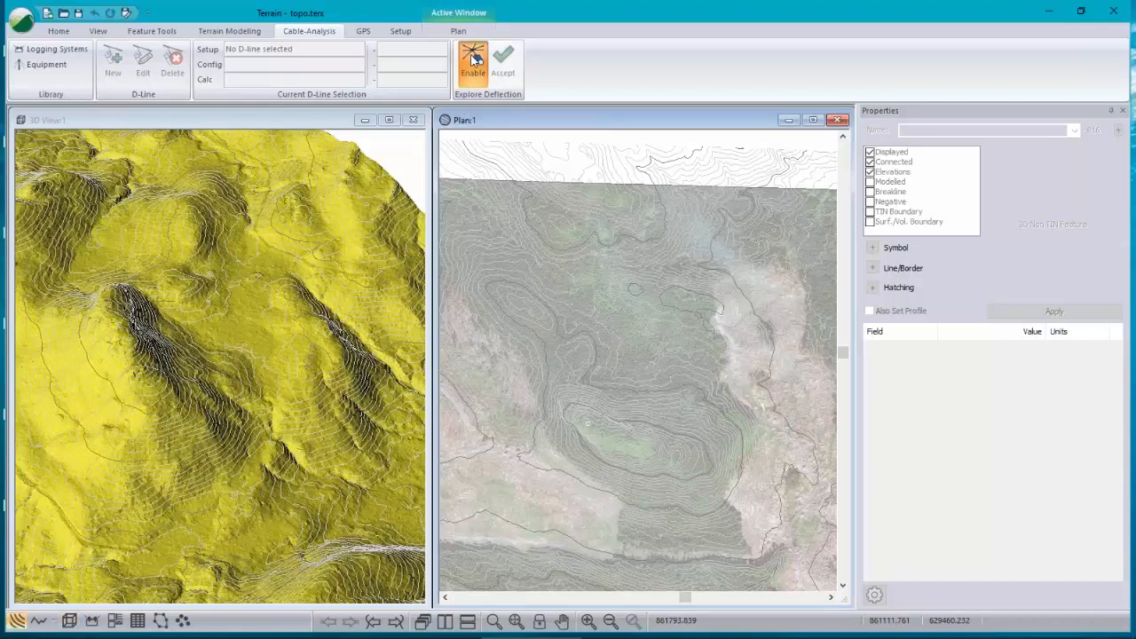
pyautogui.click(473, 59)
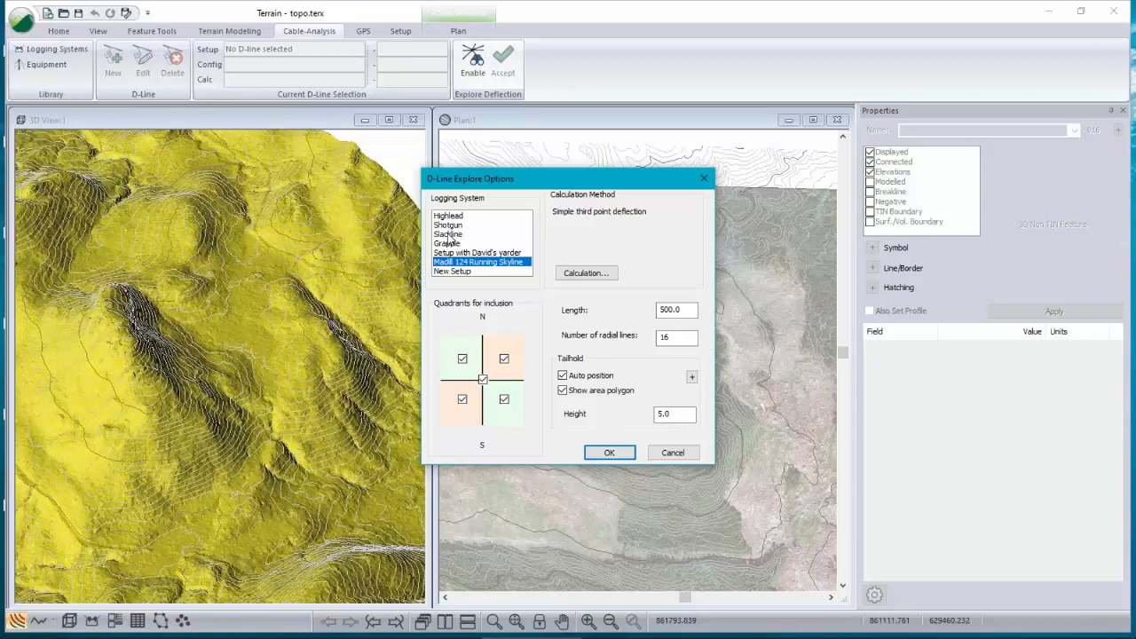
pyautogui.click(448, 235)
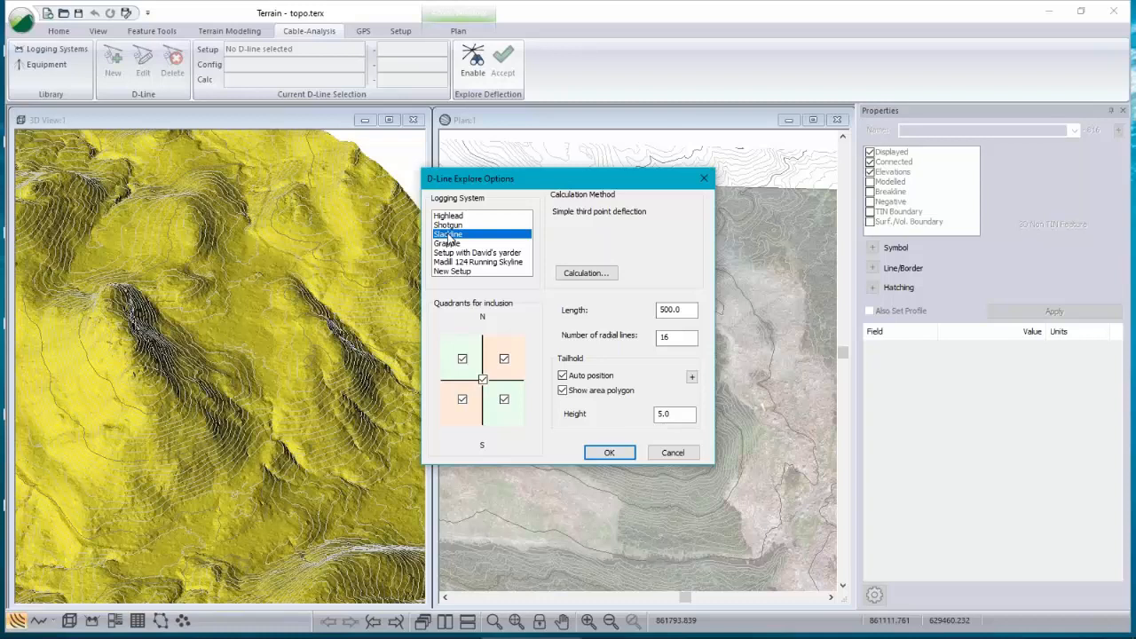
pyautogui.click(450, 244)
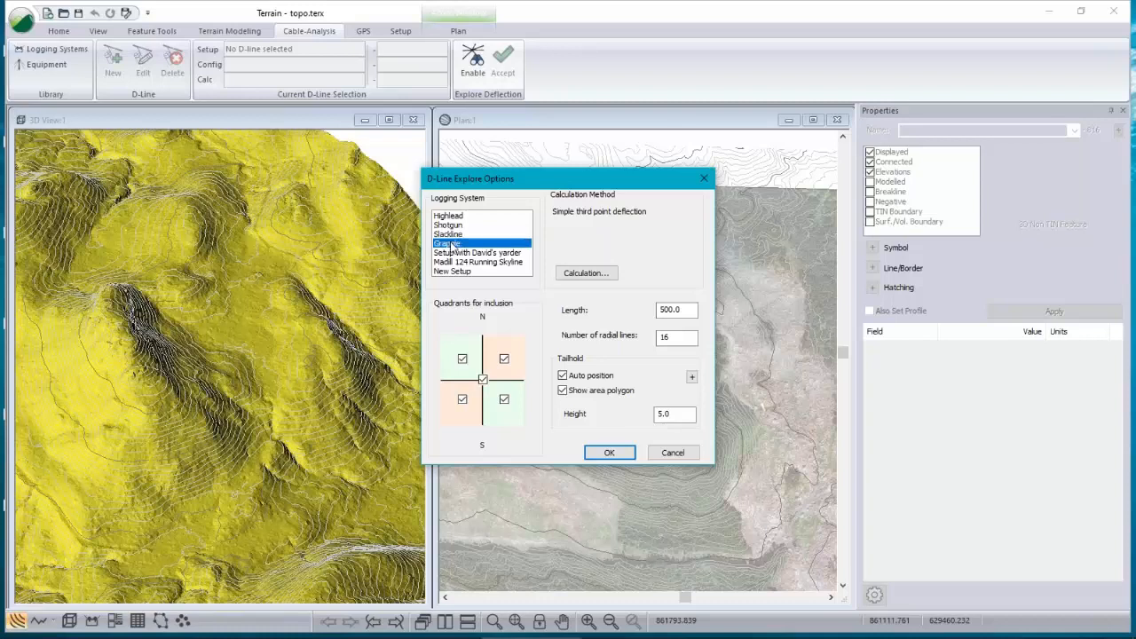
pyautogui.click(461, 263)
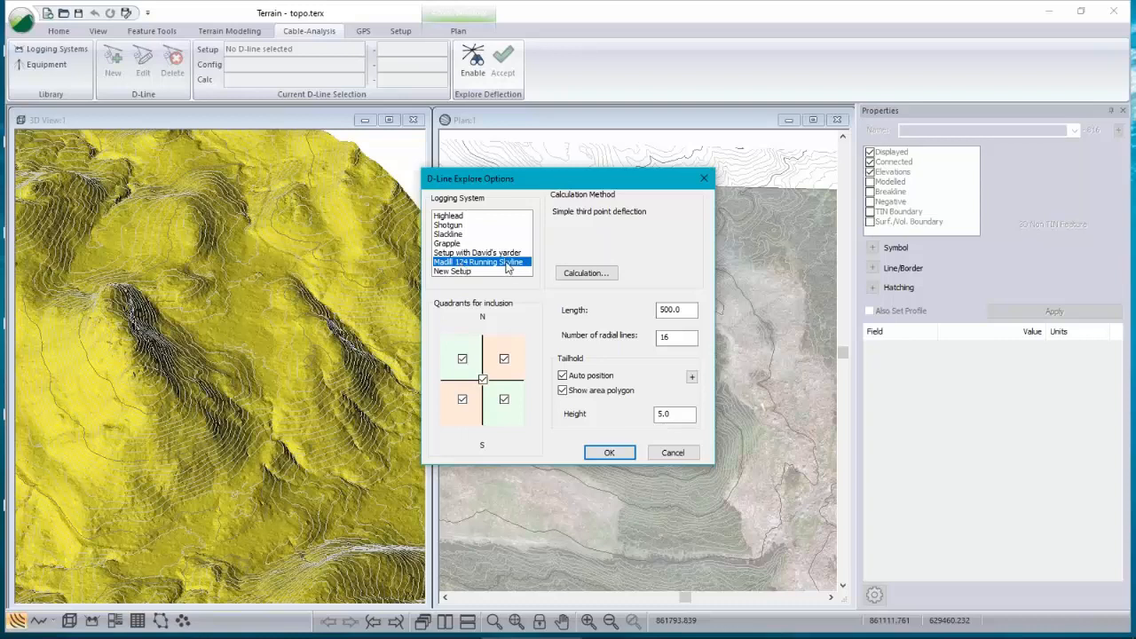
pyautogui.click(600, 278)
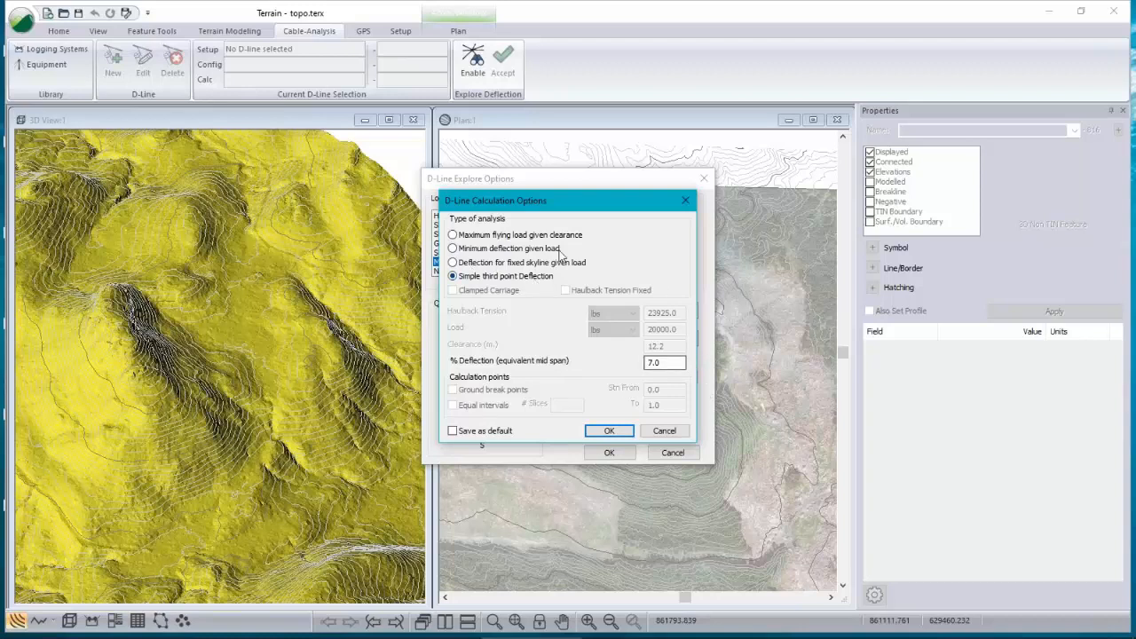
pyautogui.click(610, 430)
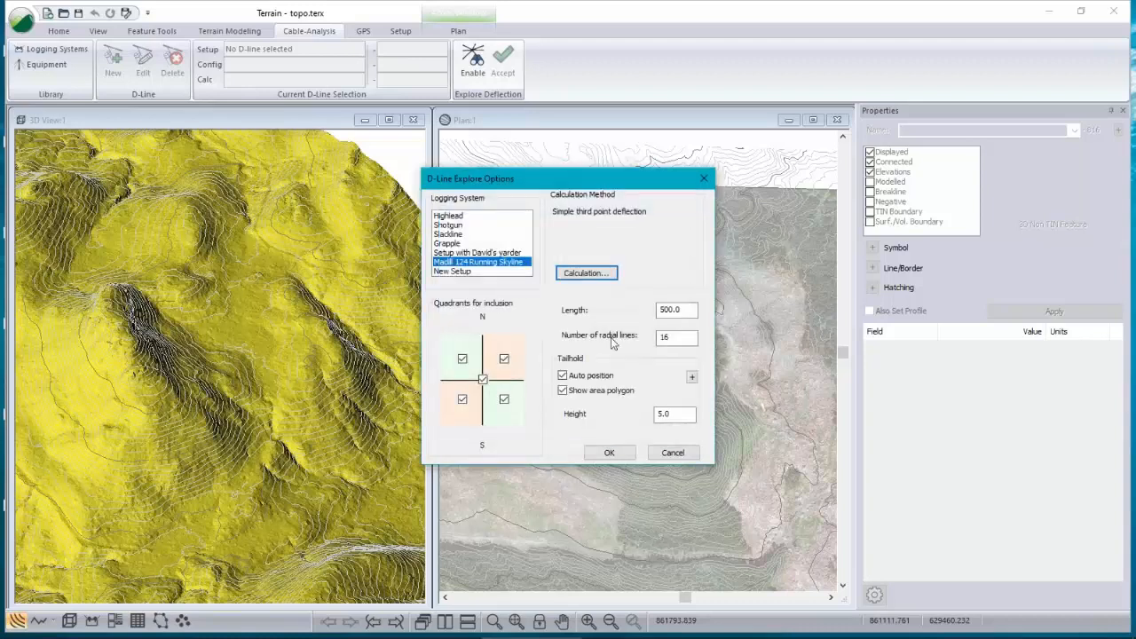
# Step: Accept the explore options with 500.0 length, 16 radial lines and tailhold height 5.0
pyautogui.doubleClick(693, 309)
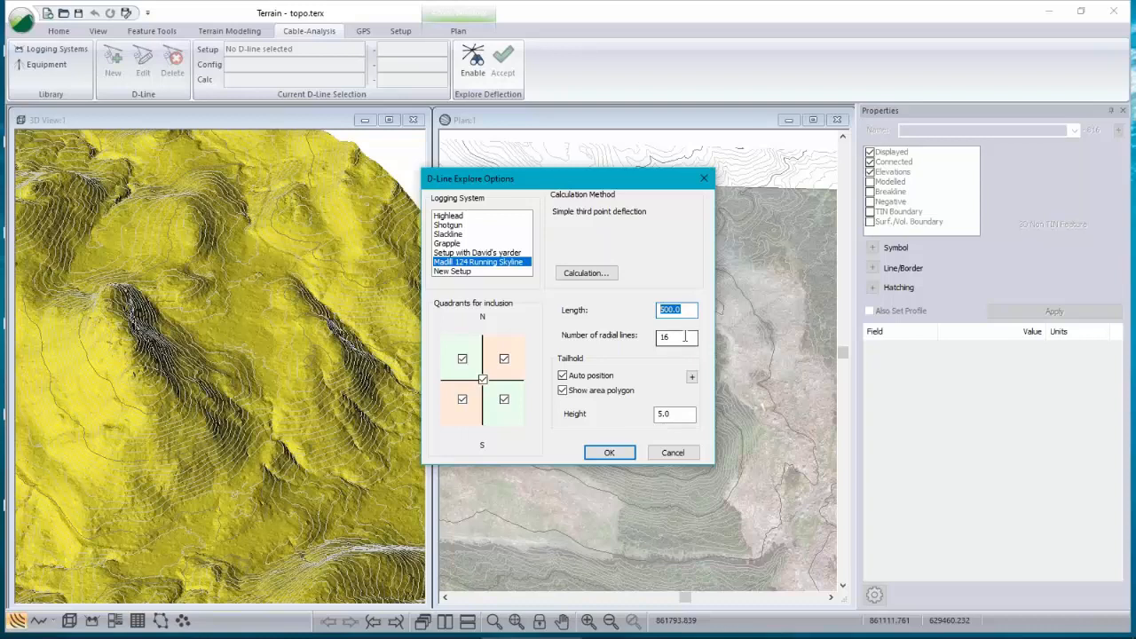
pyautogui.doubleClick(673, 337)
pyautogui.moveTo(615, 186); pyautogui.dragTo(518, 170)
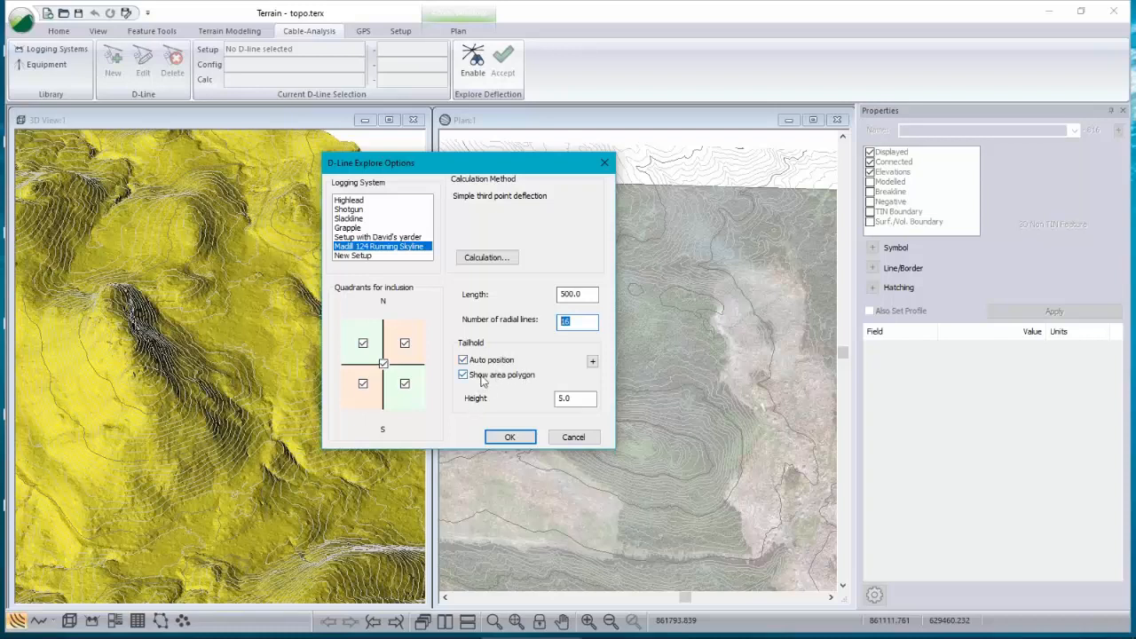
pyautogui.press('Tab')
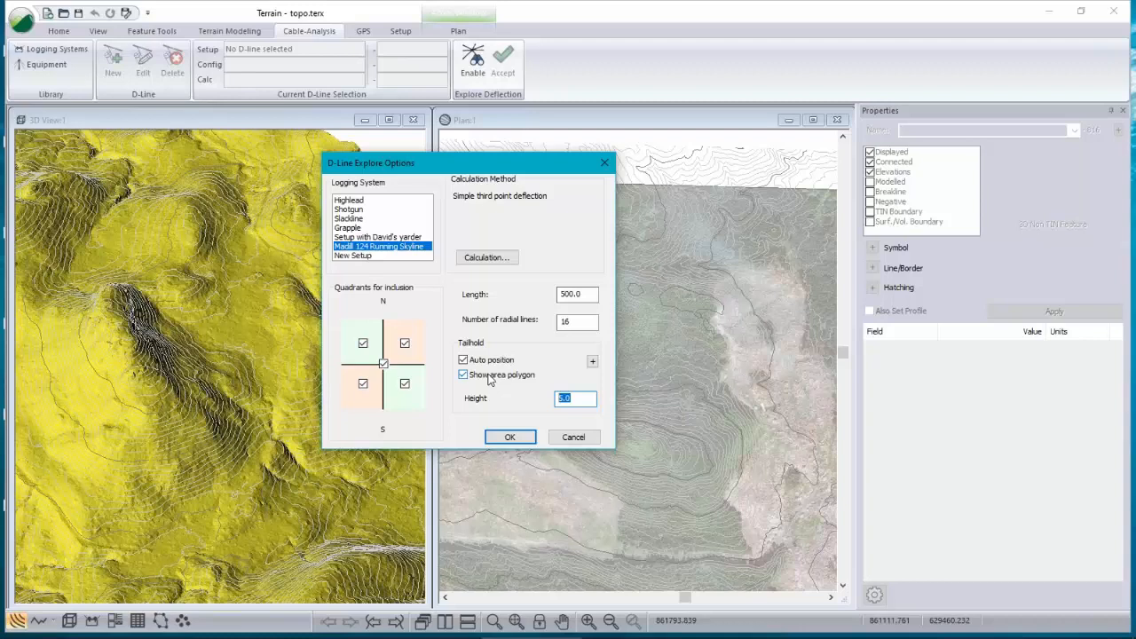
pyautogui.click(510, 441)
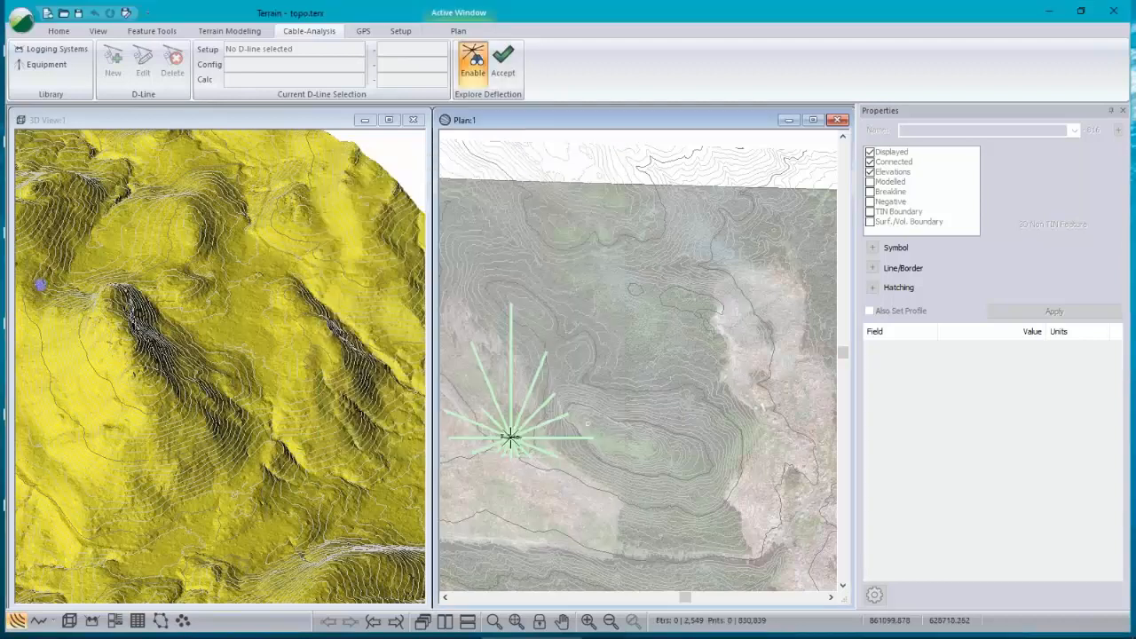
# Step: Place trial landing points in the plan to show radial deflection lines at the hilltop and lower slope
pyautogui.click(584, 353)
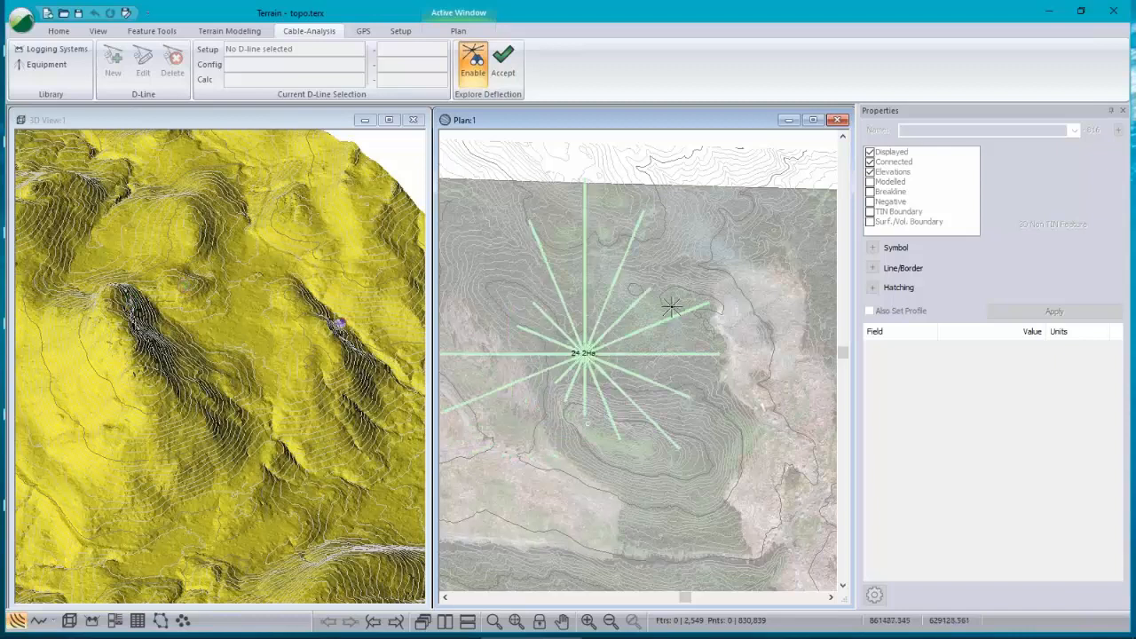
pyautogui.moveTo(582, 347)
pyautogui.click(690, 556)
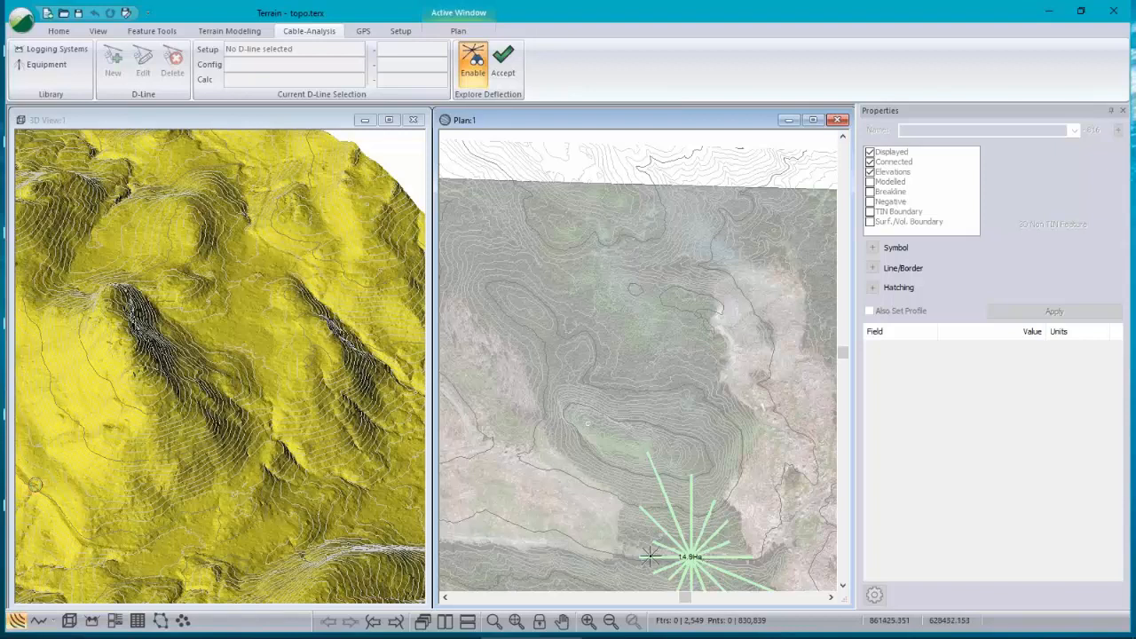
# Step: Place another trial landing point on the upper slope in the plan view
pyautogui.moveTo(680, 557)
pyautogui.moveTo(529, 345)
pyautogui.scroll(-1, 614, 317)
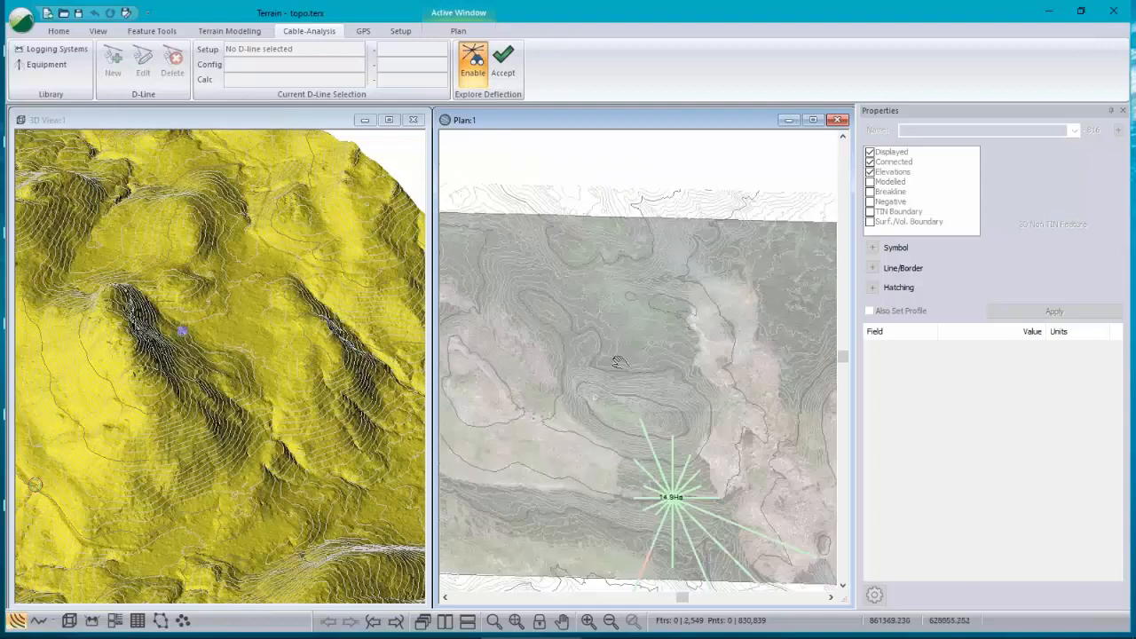
pyautogui.moveTo(619, 362); pyautogui.dragTo(639, 311, button='middle')
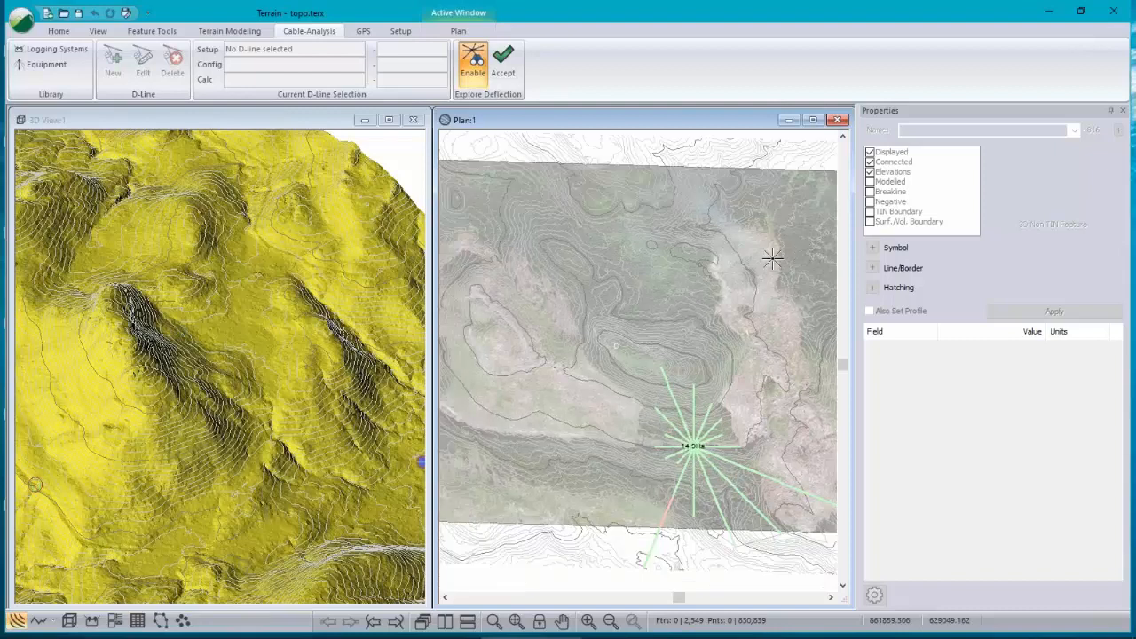
pyautogui.moveTo(572, 256)
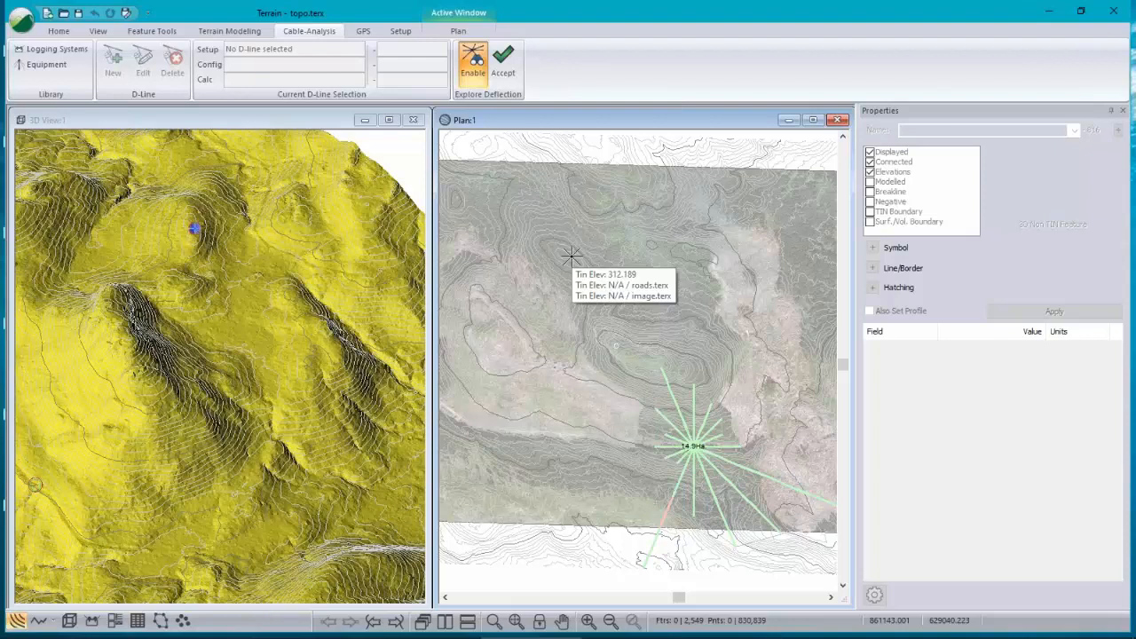
pyautogui.click(573, 255)
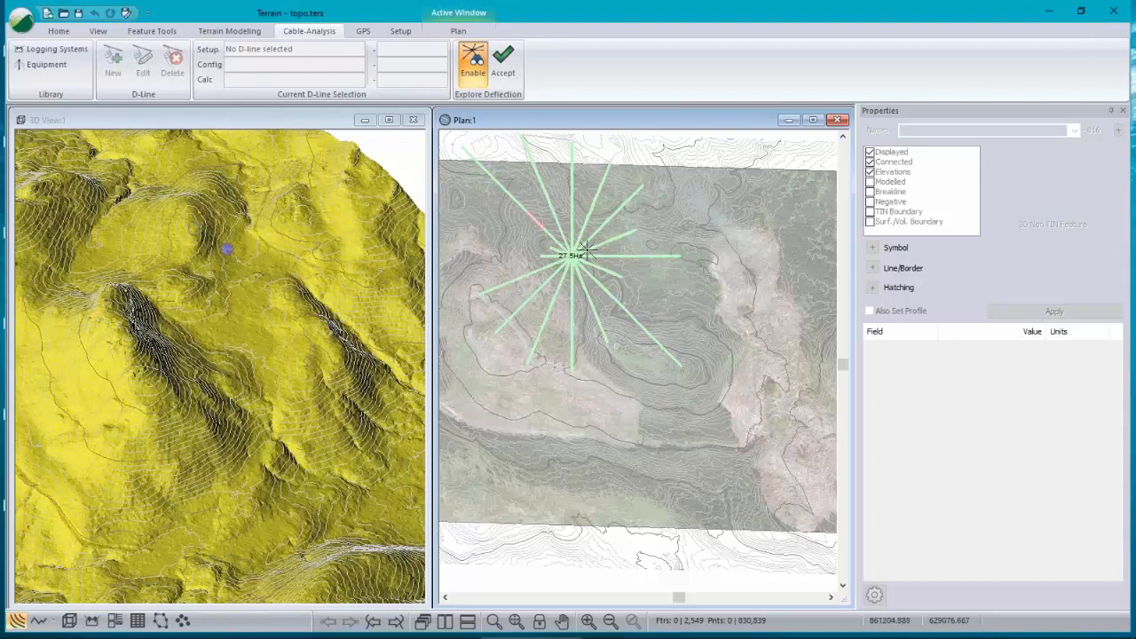
# Step: Accept the current exploration to create deflection line features from the trial landing point
pyautogui.moveTo(570, 256)
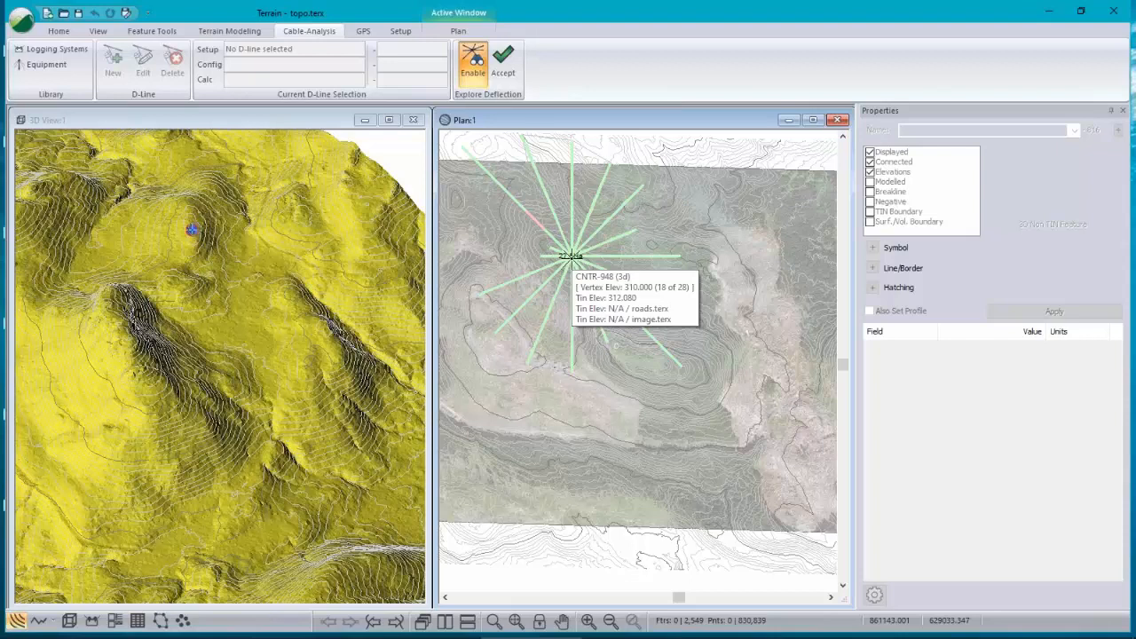
pyautogui.moveTo(753, 329)
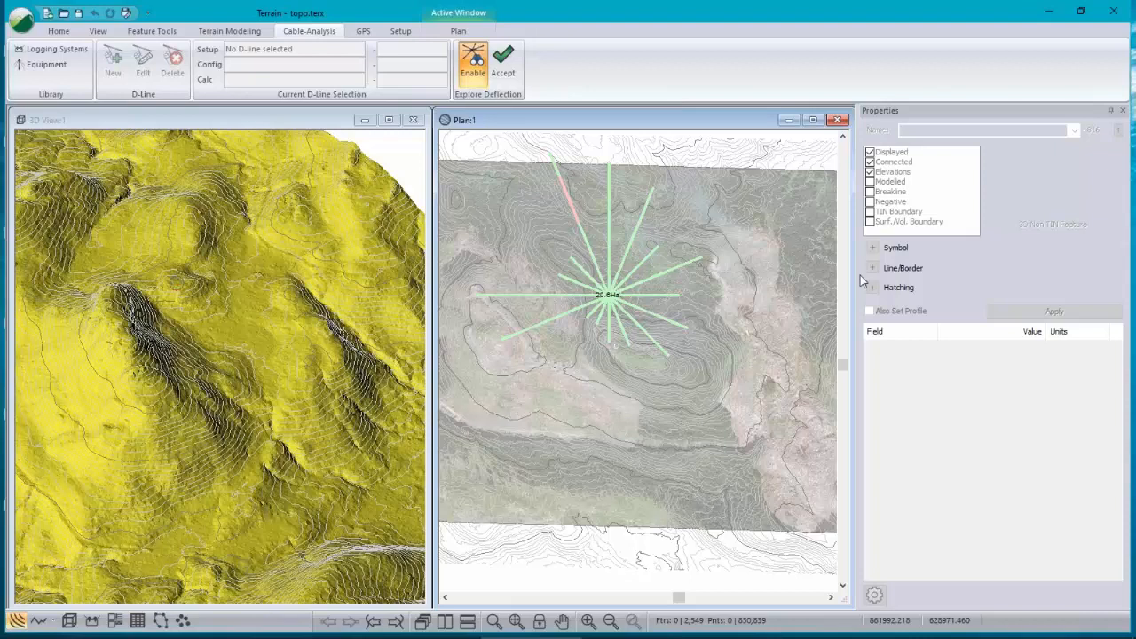
pyautogui.click(504, 59)
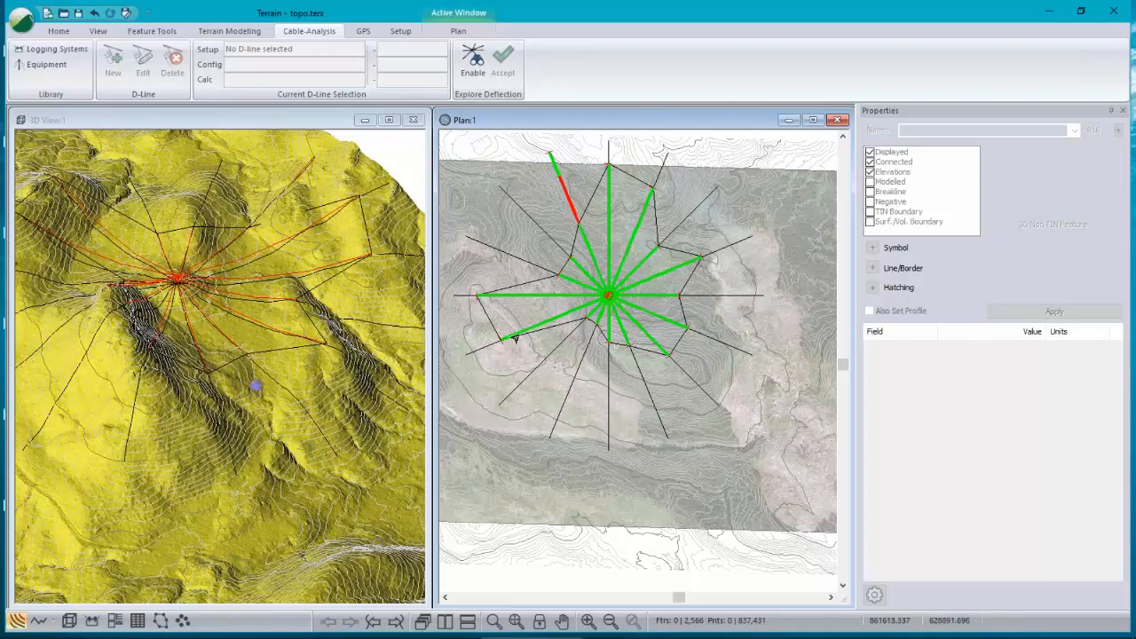
# Step: Select the eastward deflection line and open its profile window, turning off autoscale
pyautogui.click(209, 363)
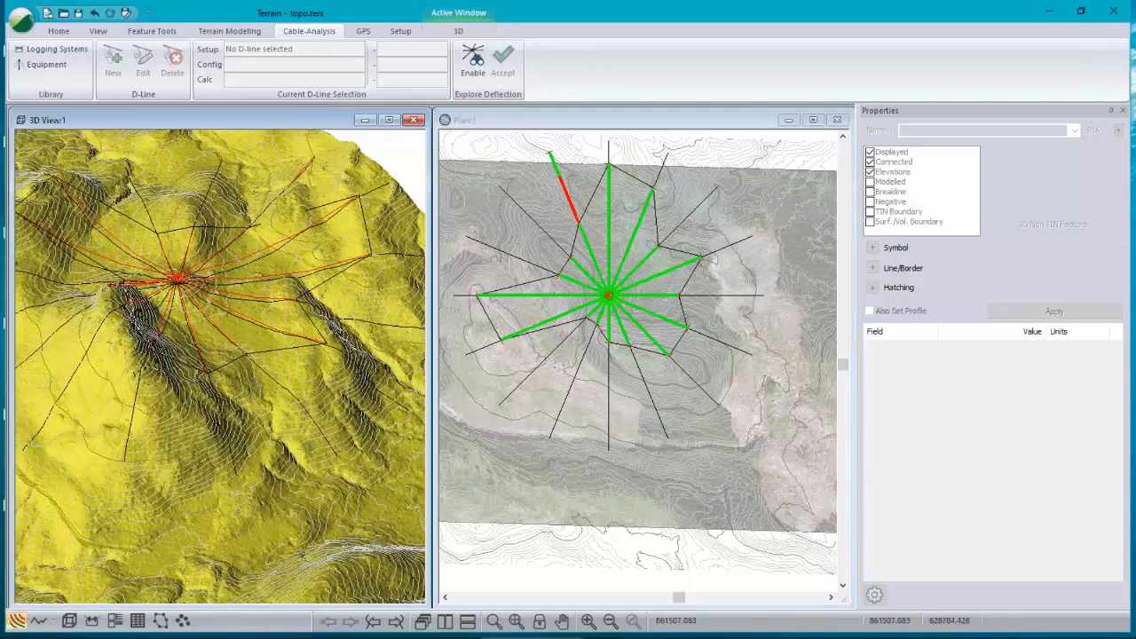
pyautogui.moveTo(209, 364); pyautogui.dragTo(225, 308)
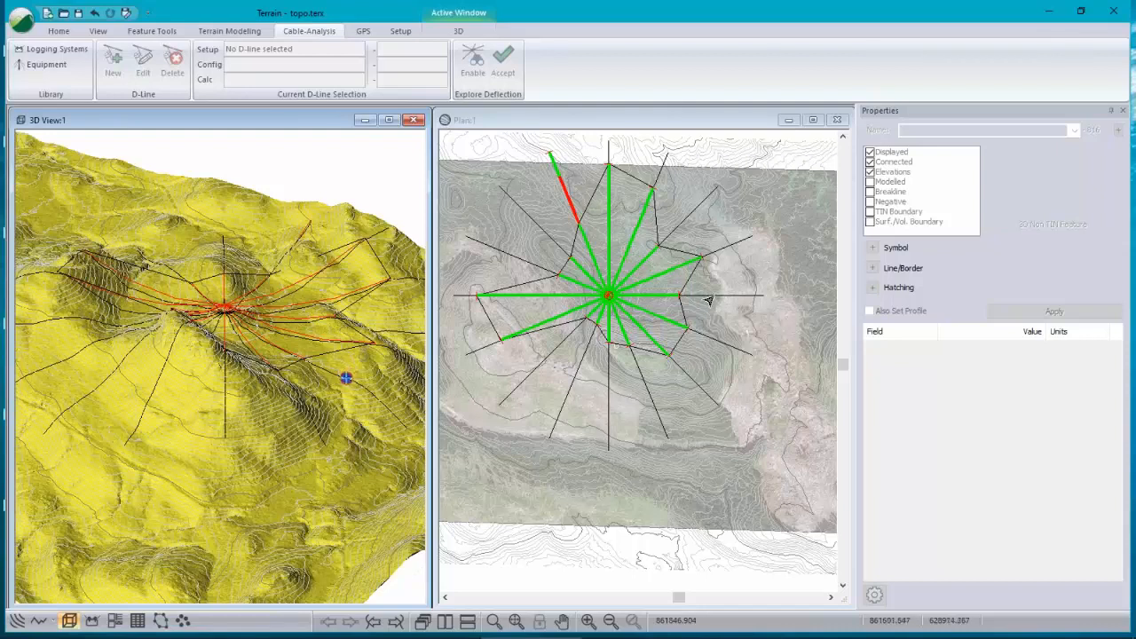
pyautogui.click(761, 296)
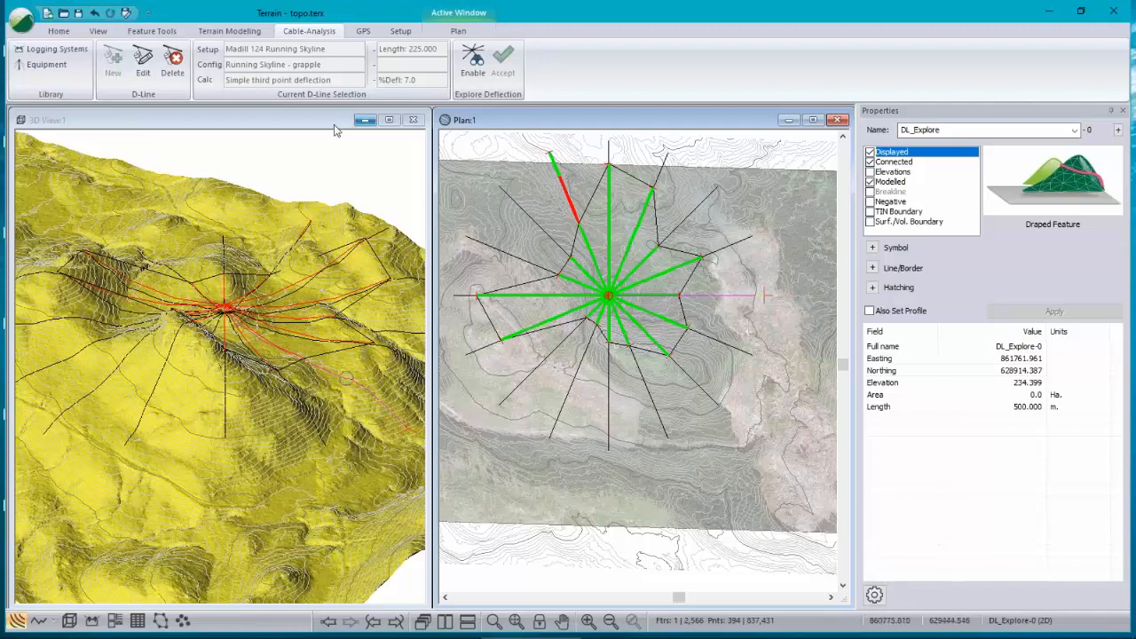
pyautogui.click(364, 120)
pyautogui.click(39, 622)
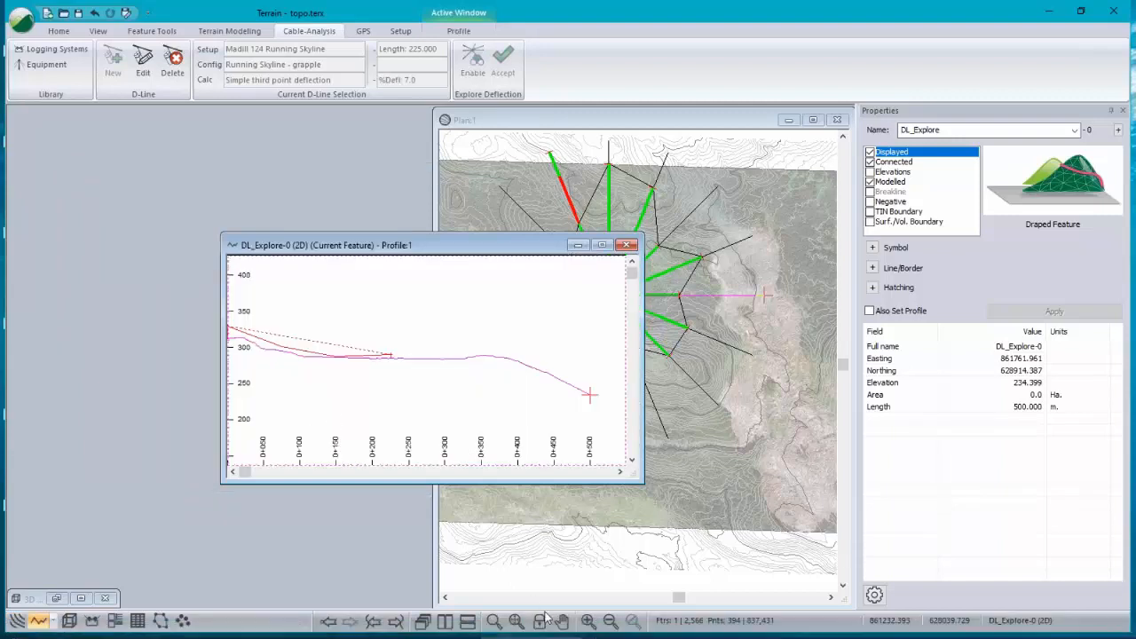
pyautogui.scroll(-1, 437, 362)
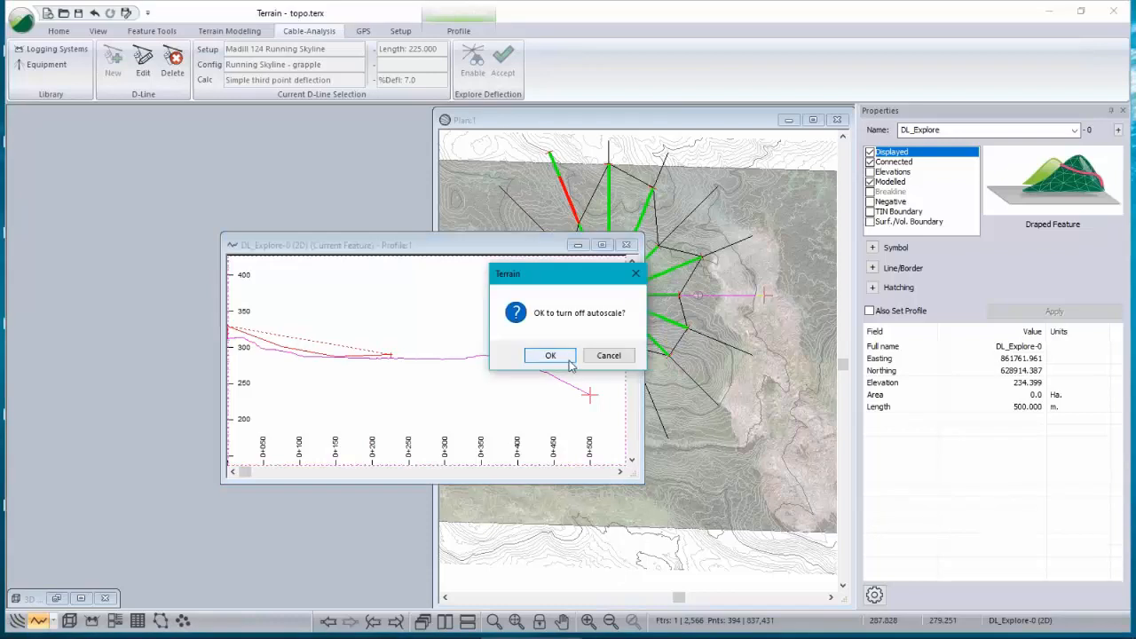
pyautogui.click(567, 359)
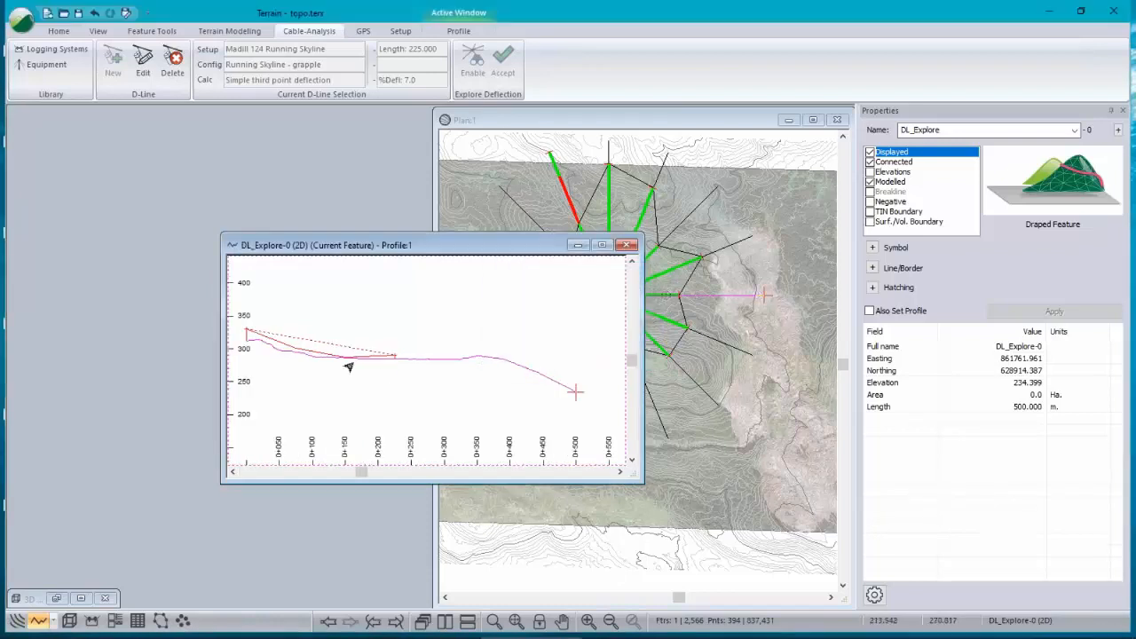
# Step: Arrange the profile window beside the plan and review the profile window options
pyautogui.moveTo(355, 352); pyautogui.dragTo(382, 349, button='middle')
pyautogui.scroll(1, 403, 339)
pyautogui.scroll(1, 381, 349)
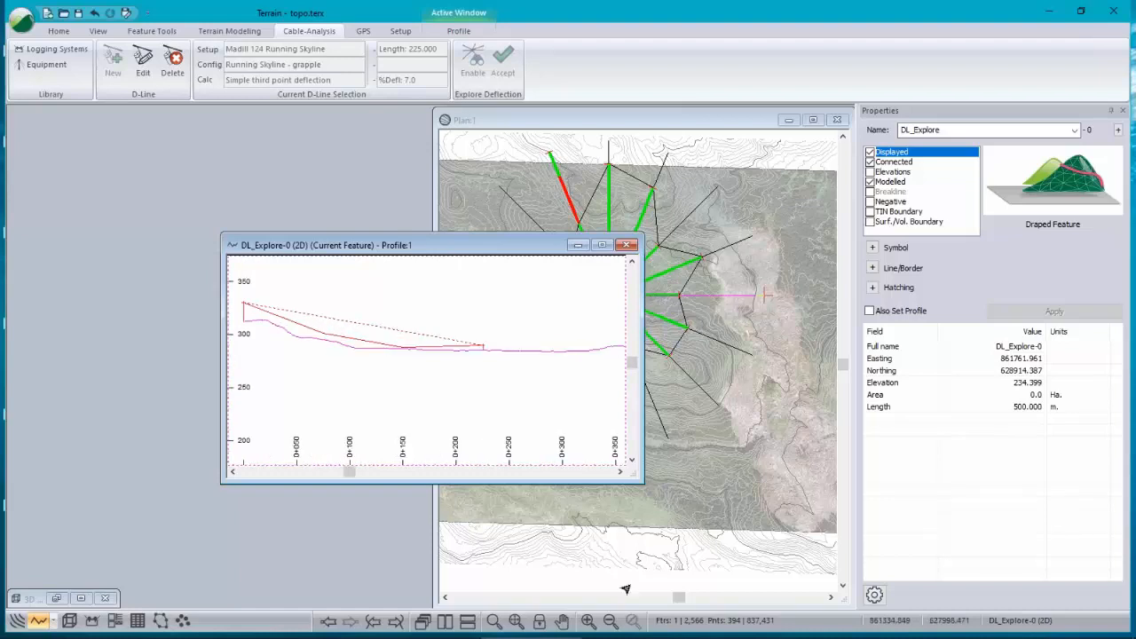
pyautogui.click(445, 622)
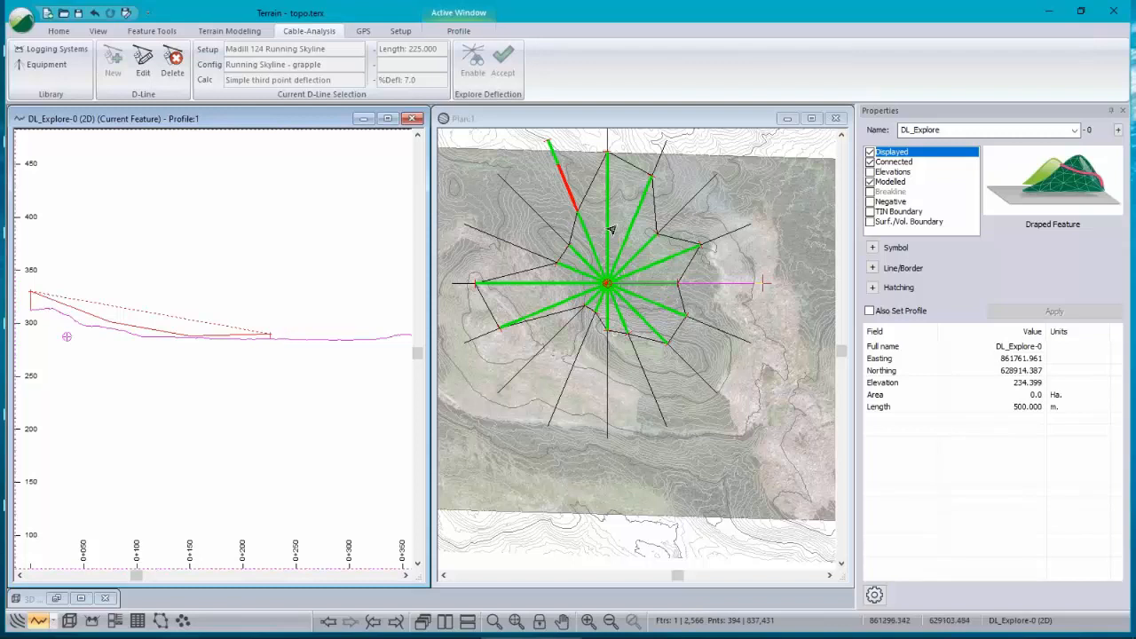
pyautogui.rightClick(263, 267)
pyautogui.click(245, 405)
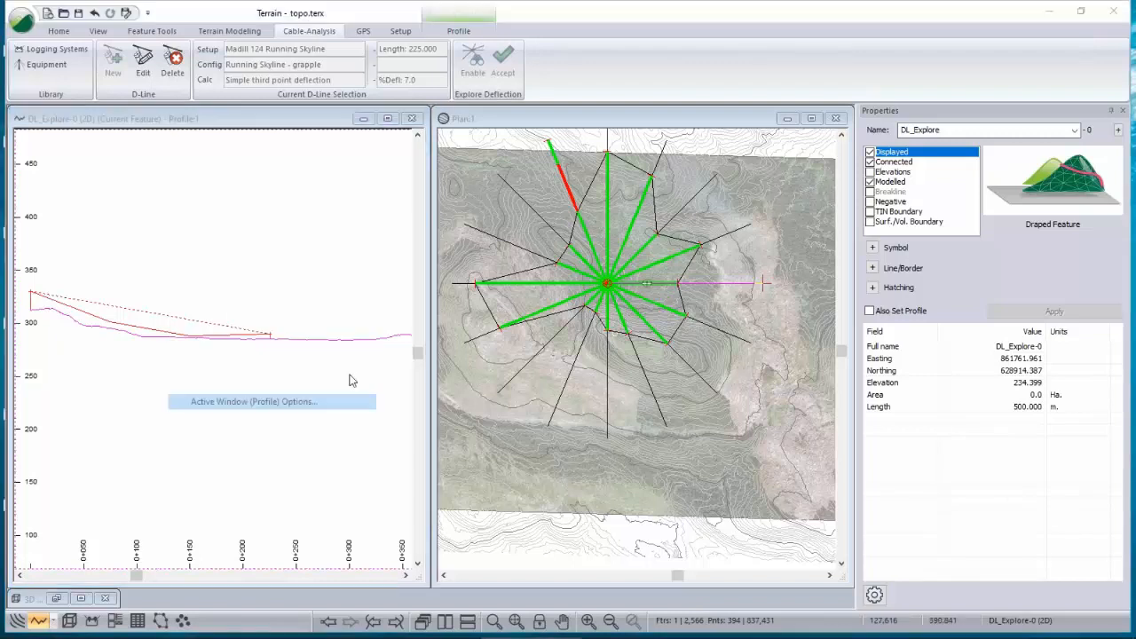
pyautogui.click(449, 246)
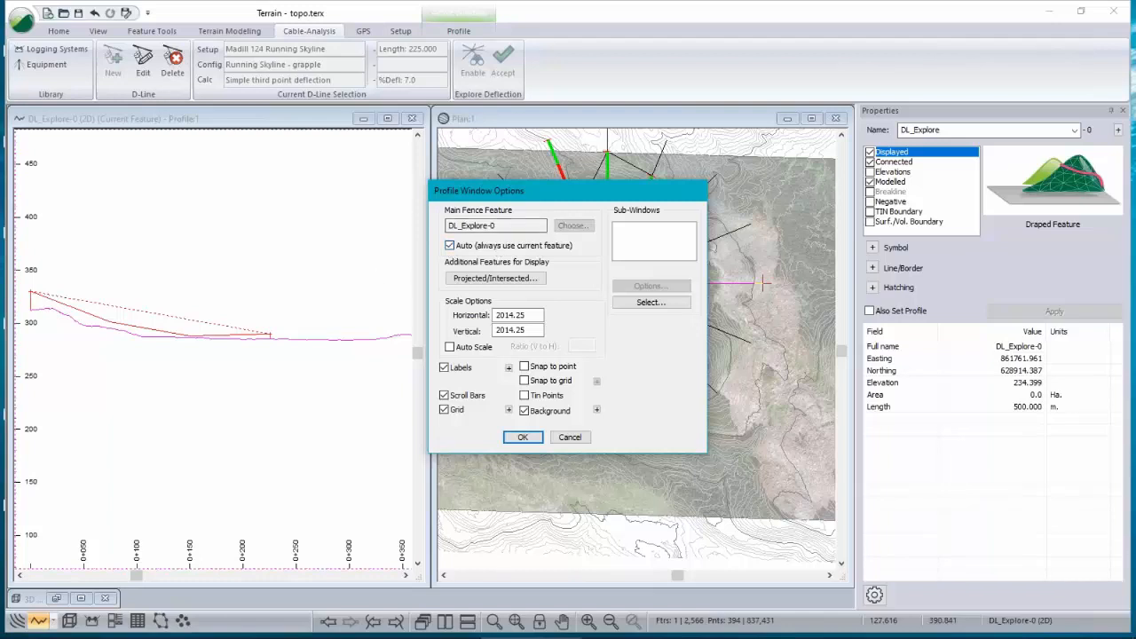
pyautogui.click(524, 435)
pyautogui.click(523, 437)
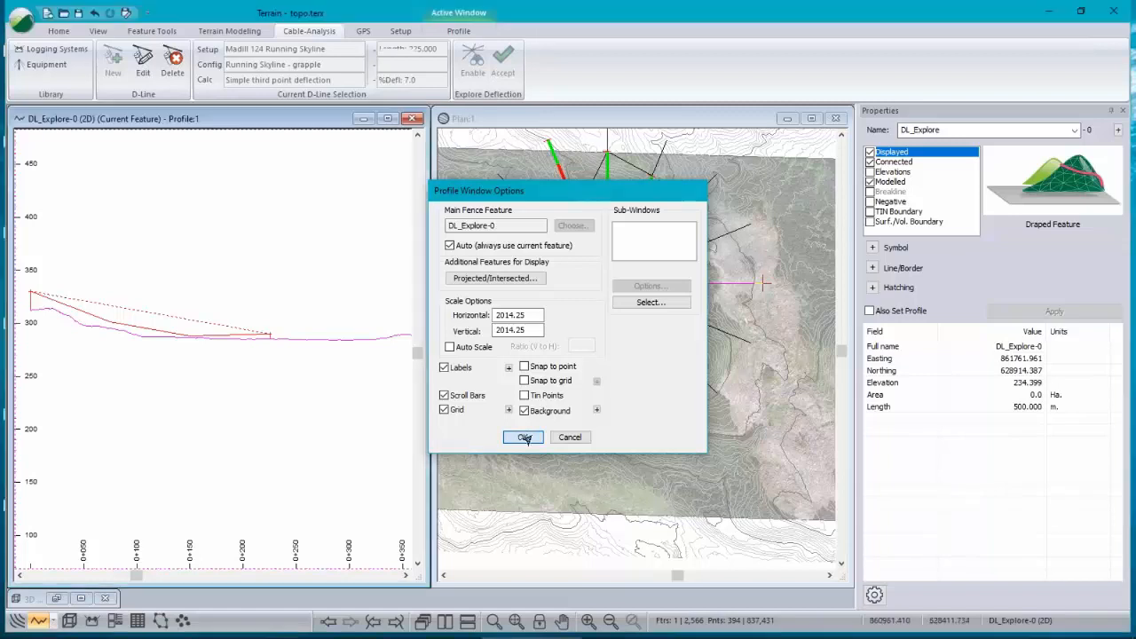
# Step: Select the northward deflection lines in turn to display and inspect their profiles
pyautogui.click(602, 222)
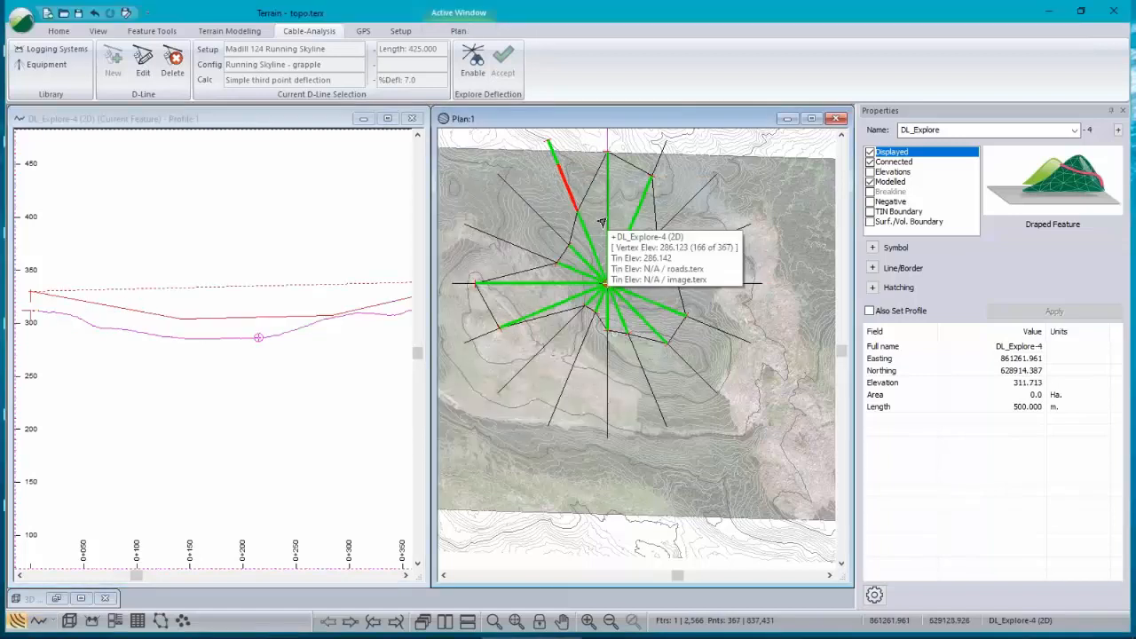
pyautogui.scroll(-2, 249, 331)
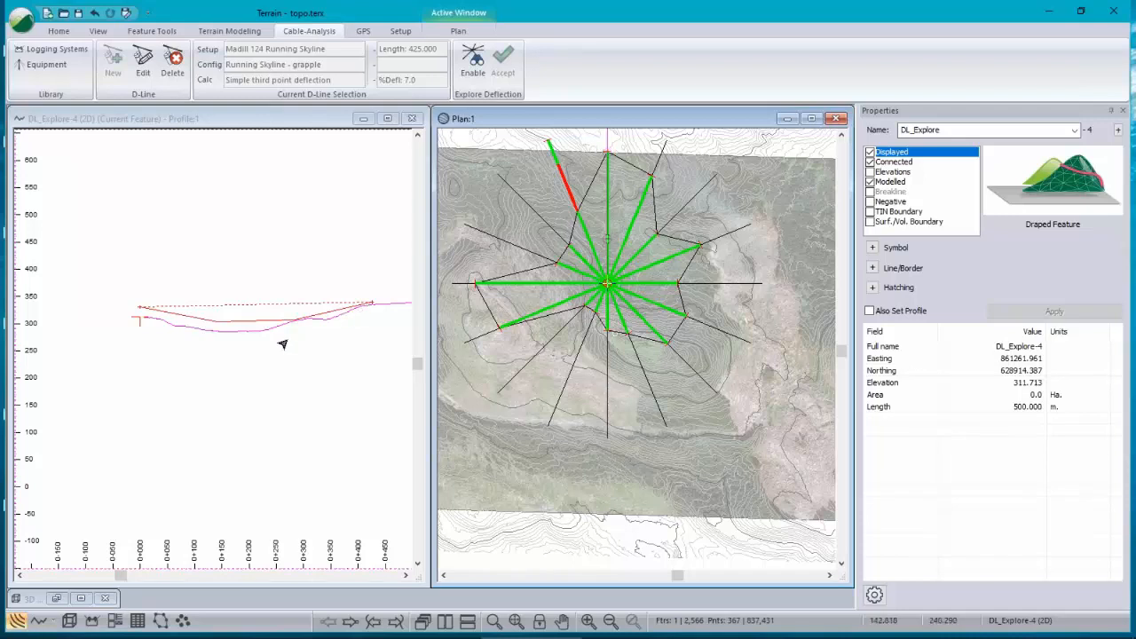
pyautogui.click(572, 245)
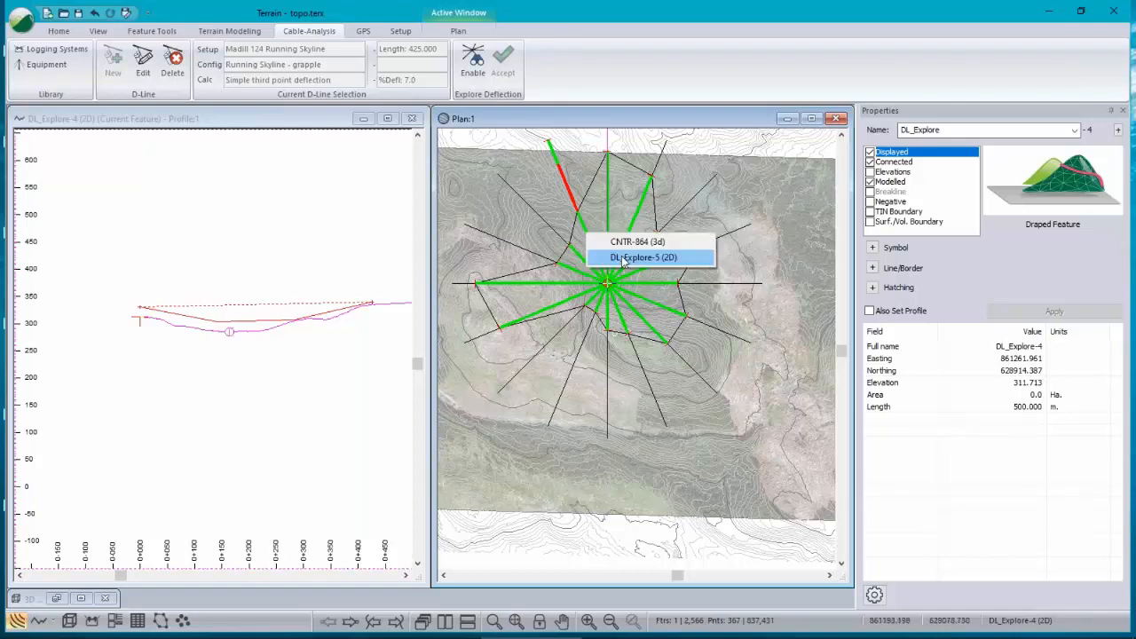
pyautogui.click(624, 257)
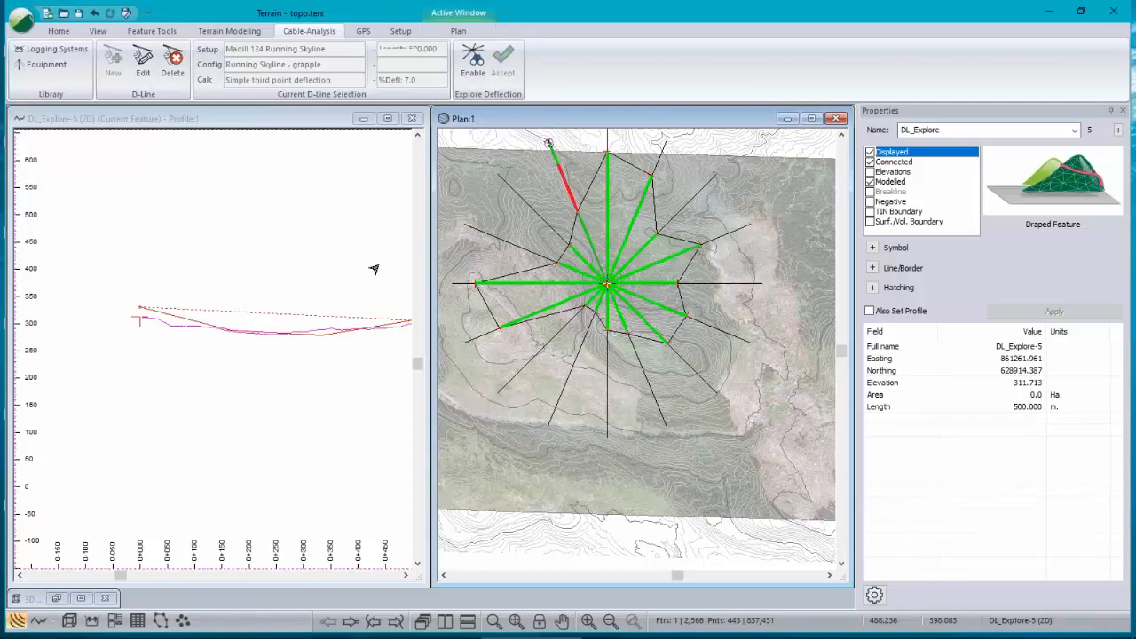
pyautogui.scroll(-2, 374, 269)
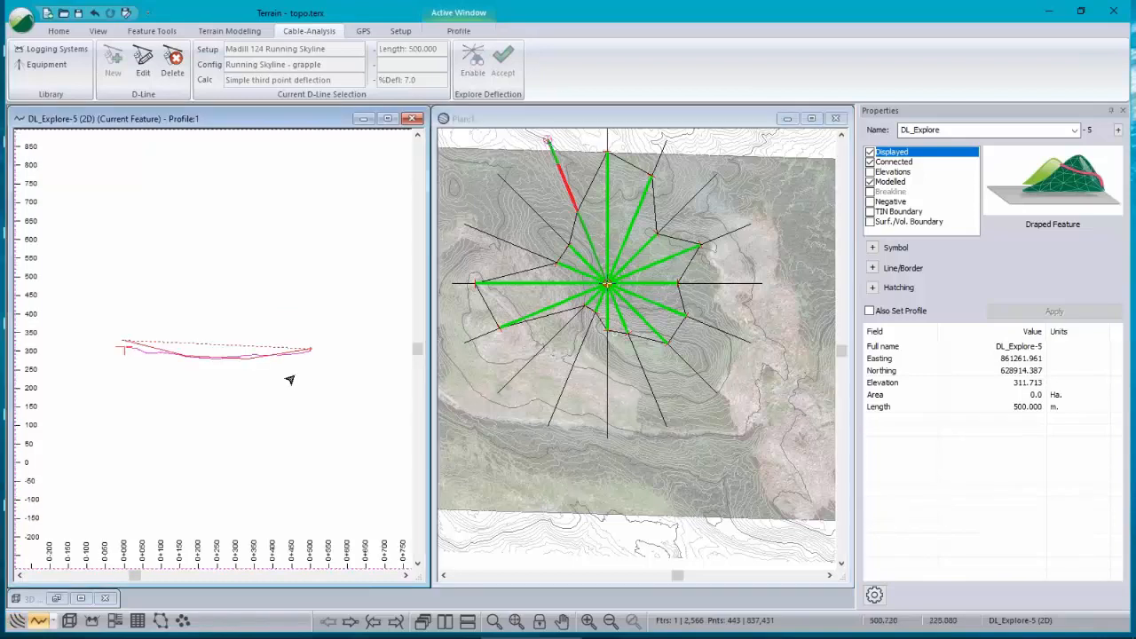
pyautogui.scroll(2, 253, 351)
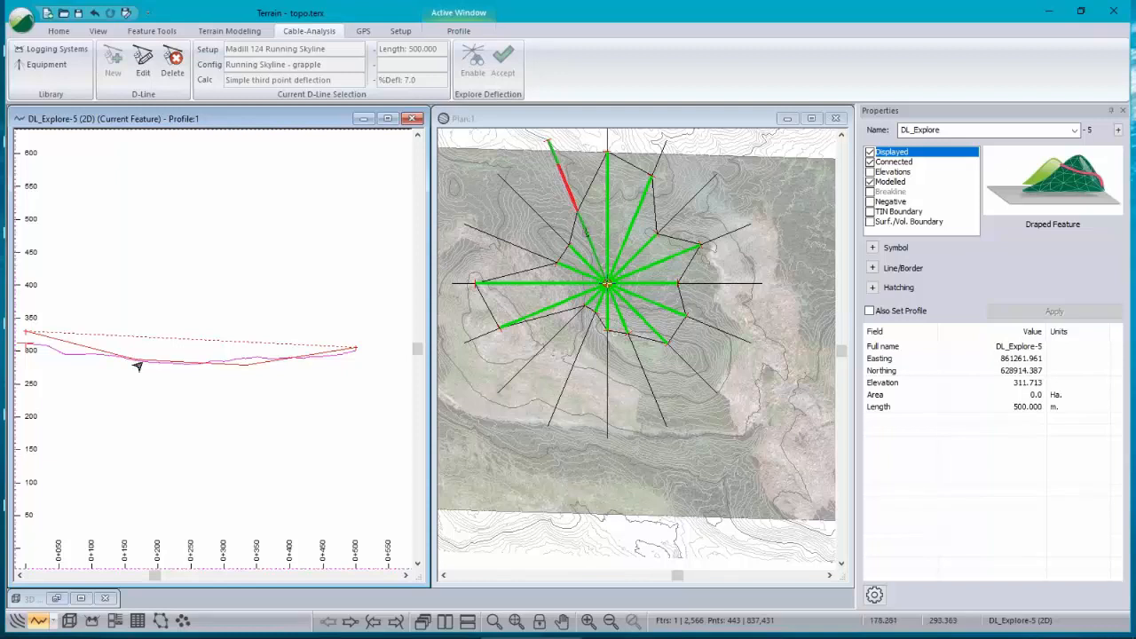
pyautogui.scroll(-2, 238, 370)
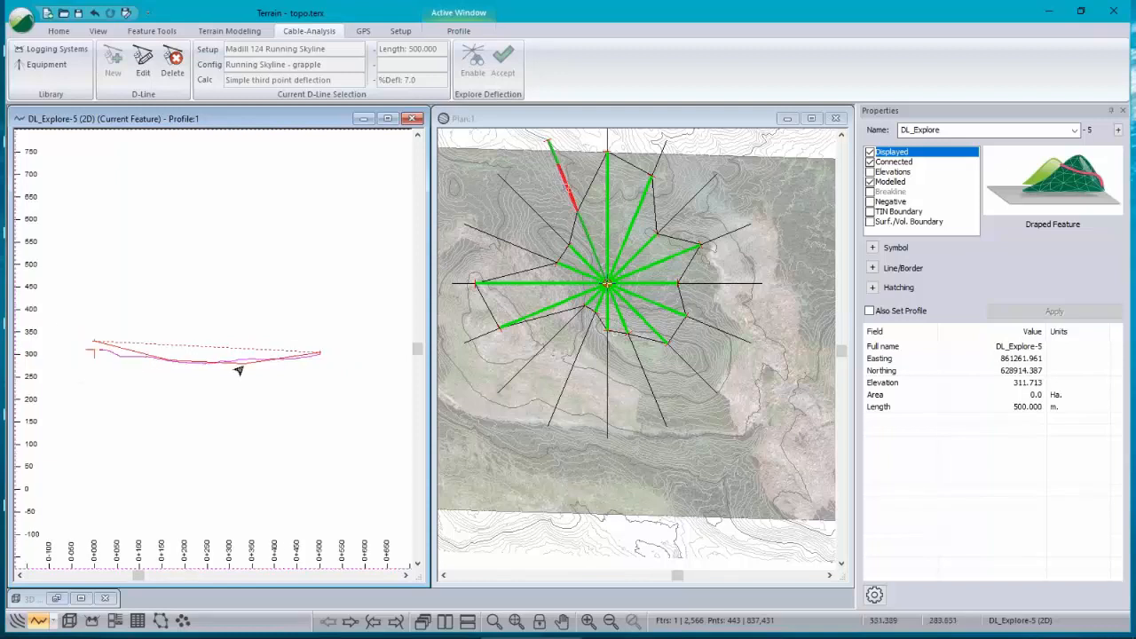
pyautogui.scroll(-1, 238, 370)
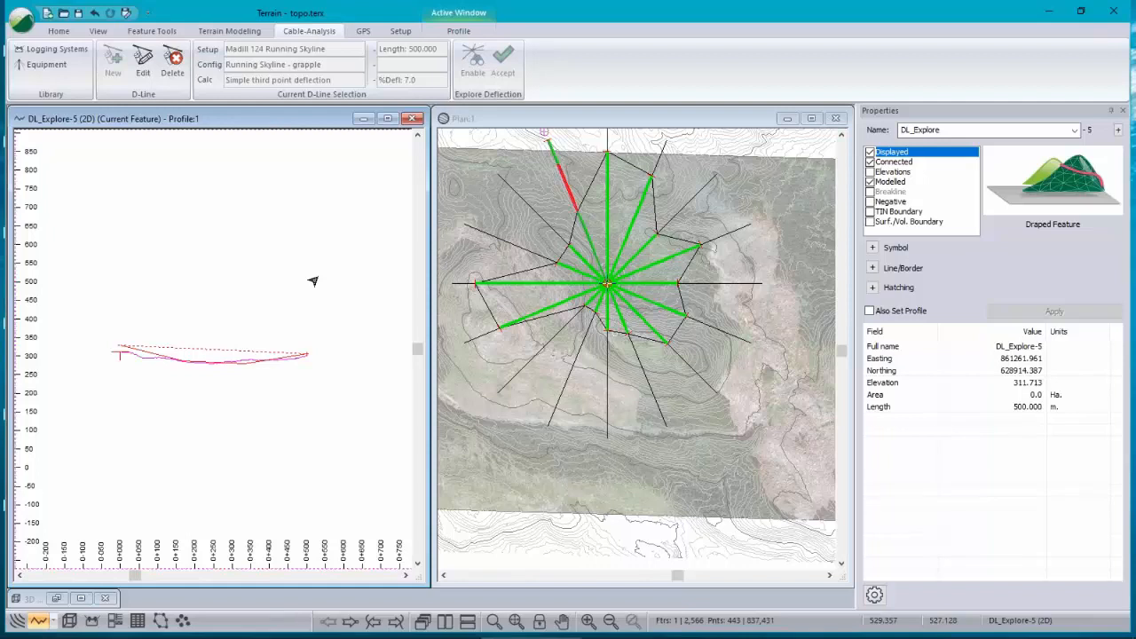
pyautogui.click(579, 235)
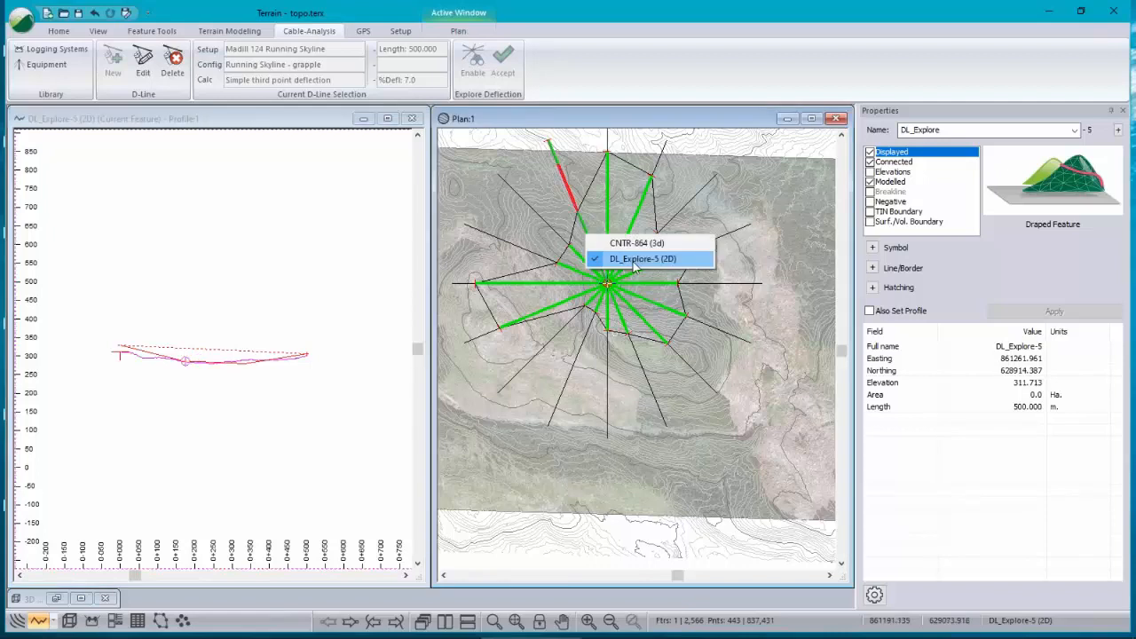
pyautogui.click(635, 259)
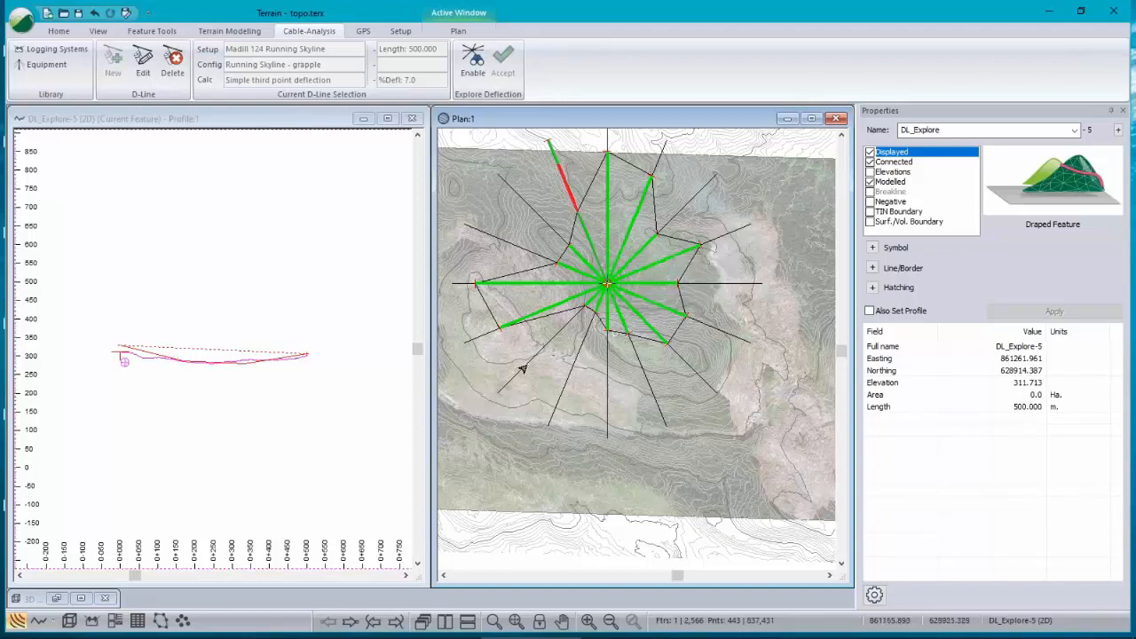
# Step: Copy the selected deflection line and paste the copy onto the southeastern slope in the plan
pyautogui.rightClick(593, 542)
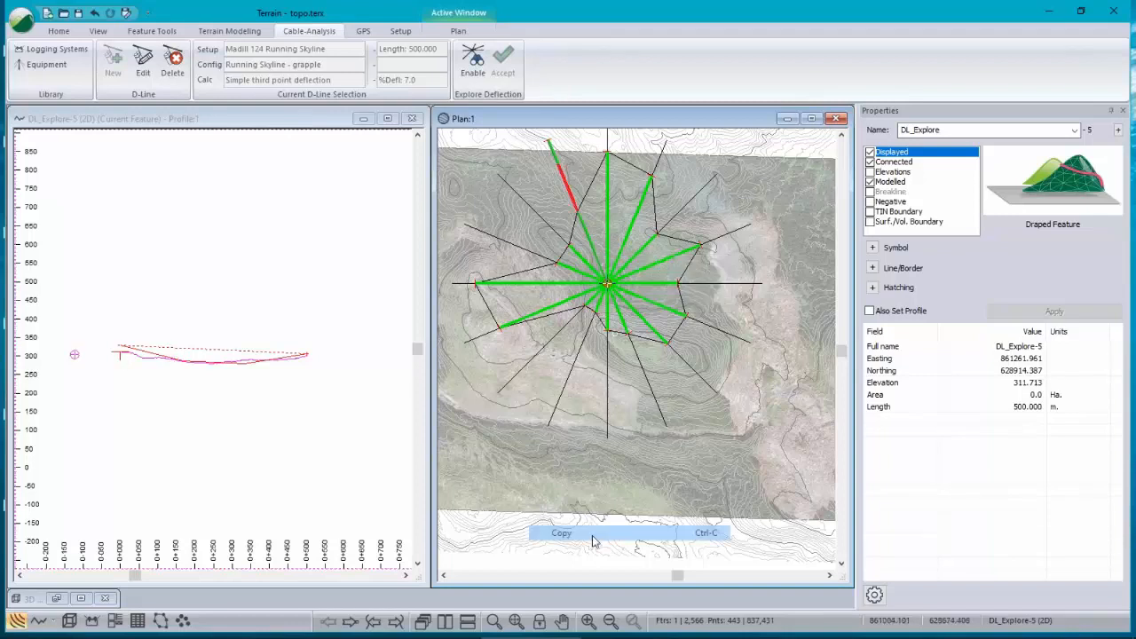
pyautogui.rightClick(572, 358)
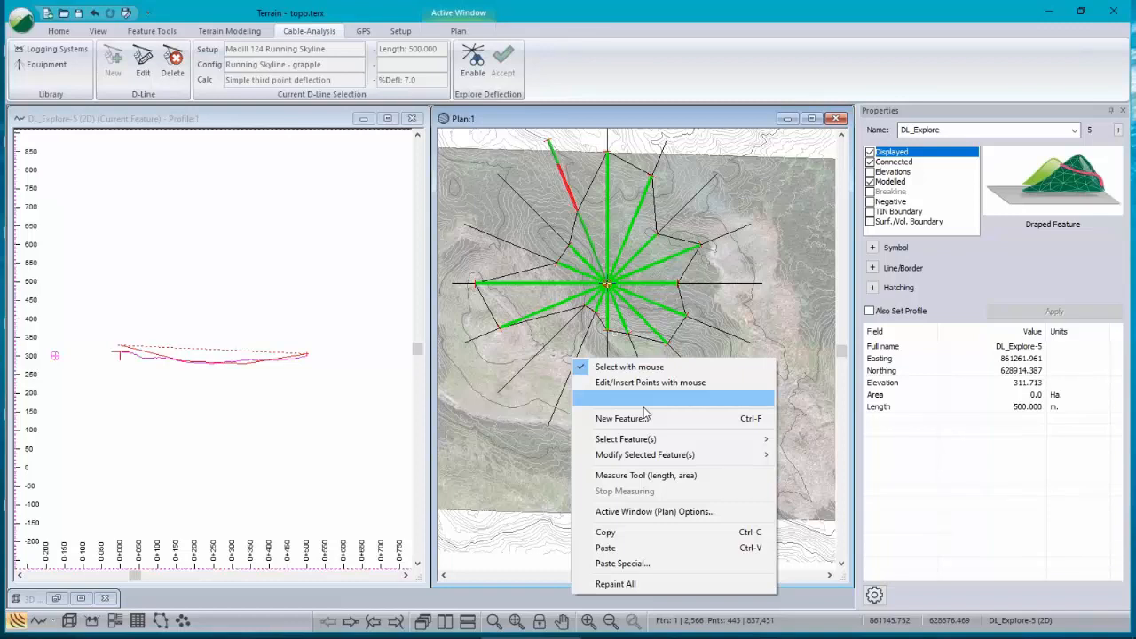
pyautogui.click(621, 552)
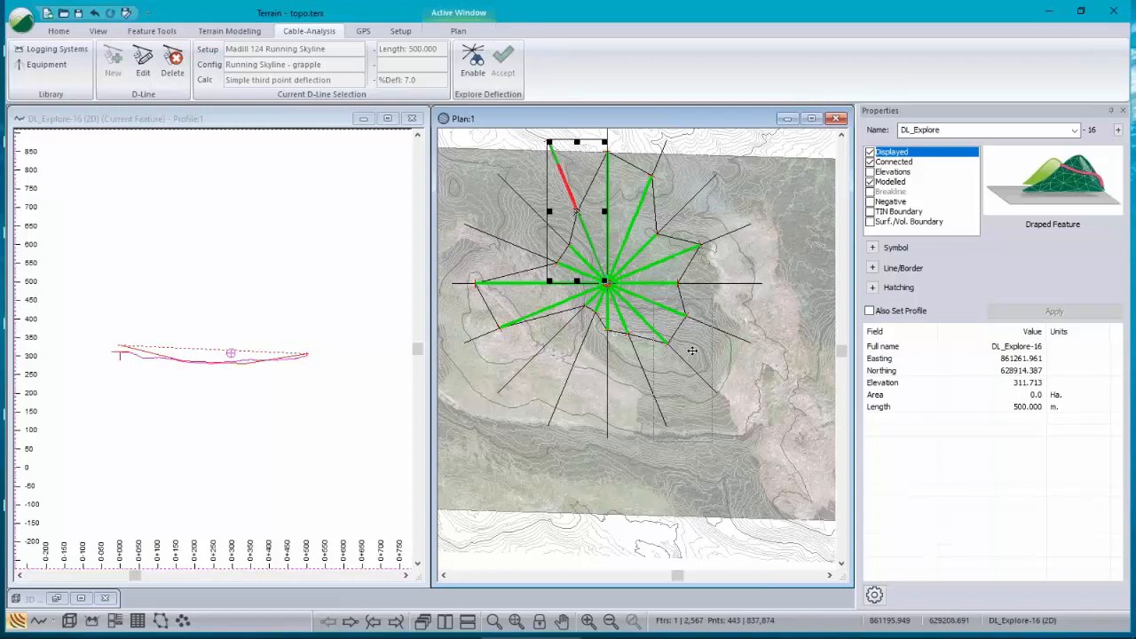
pyautogui.moveTo(692, 351); pyautogui.dragTo(692, 351)
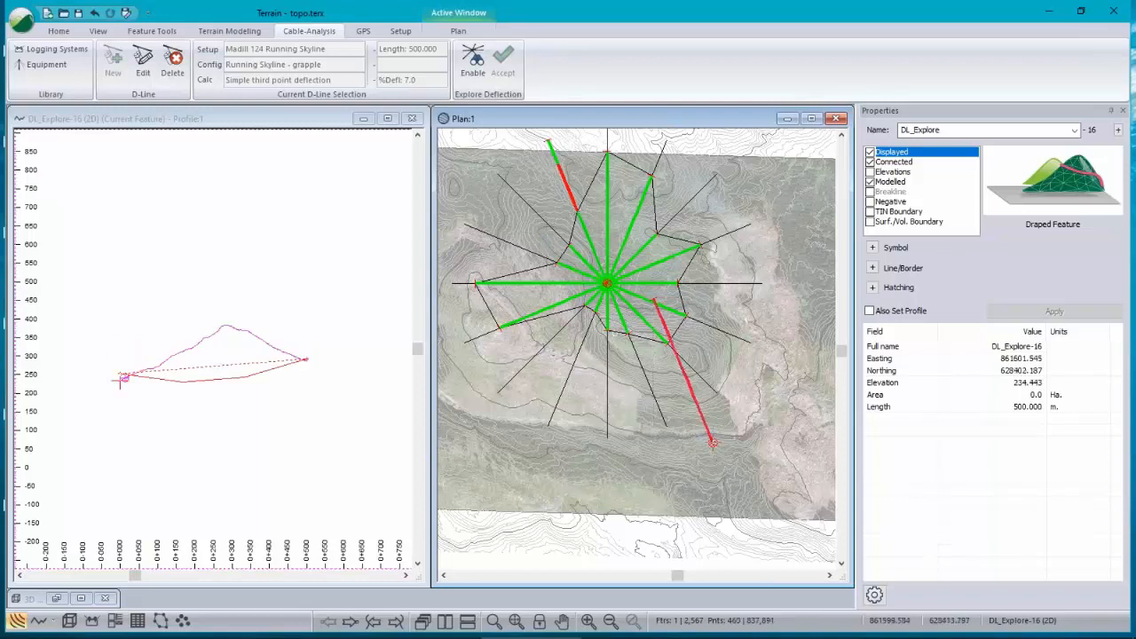
# Step: Move the copied line's endpoints so it spans about 160 m up the southeastern slope and check its profile
pyautogui.moveTo(713, 440); pyautogui.dragTo(685, 435)
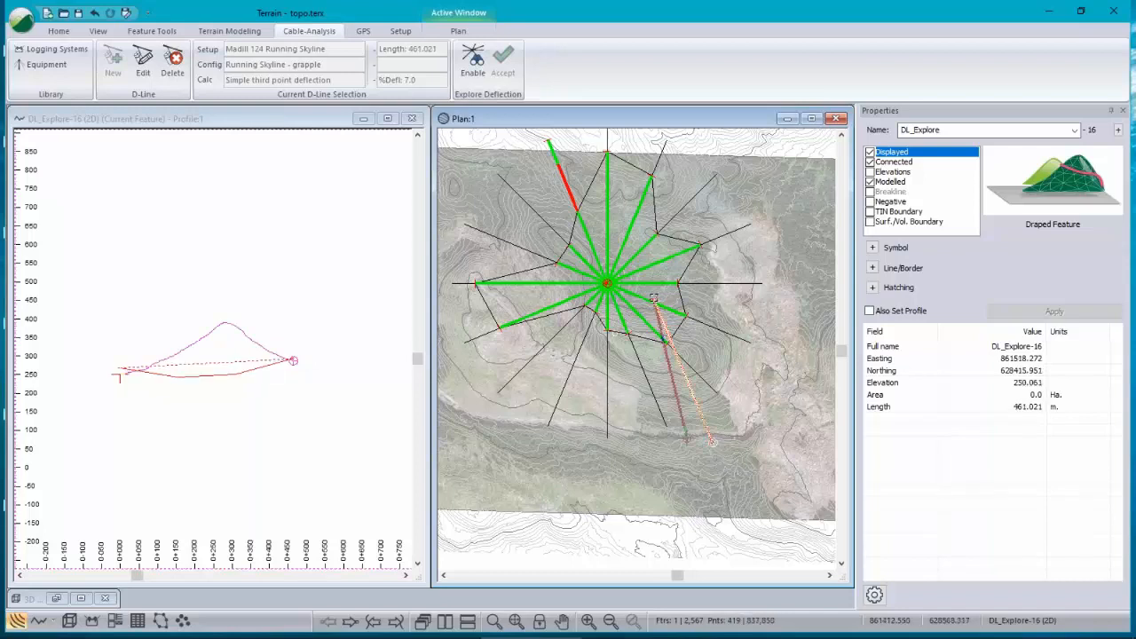
pyautogui.moveTo(654, 298); pyautogui.dragTo(809, 409)
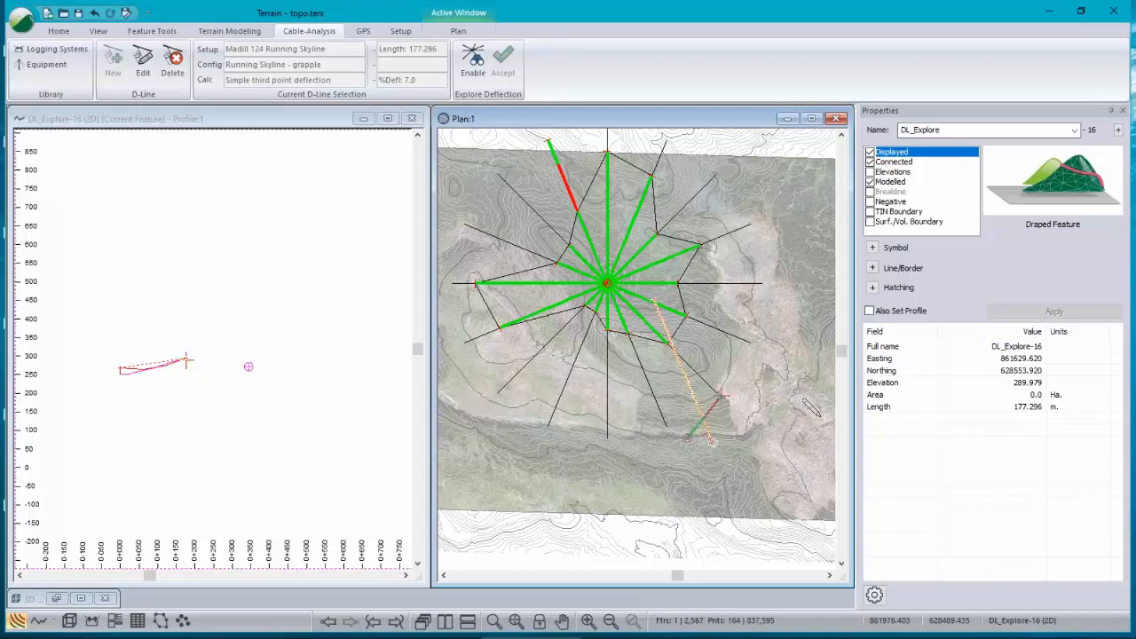
pyautogui.scroll(4, 137, 367)
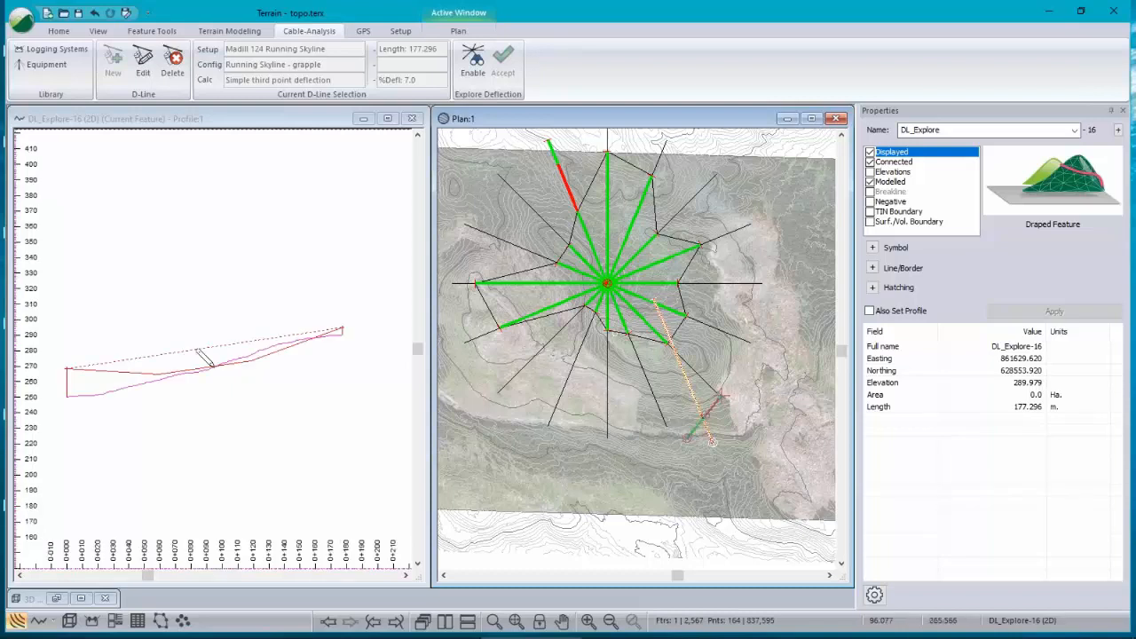
pyautogui.scroll(1, 204, 357)
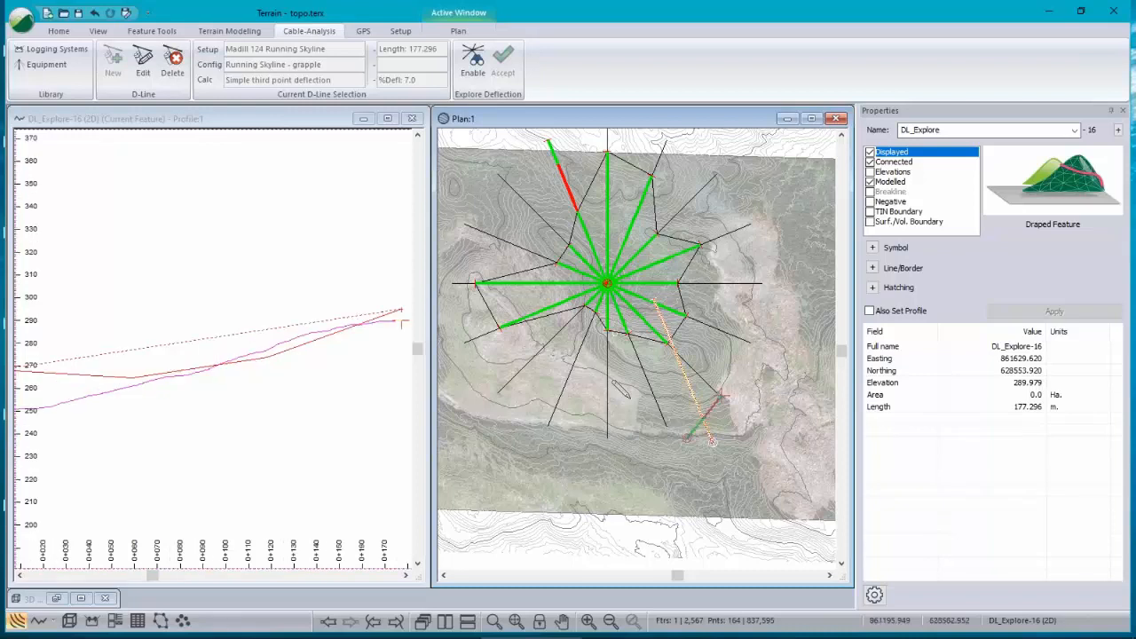
pyautogui.scroll(3, 712, 416)
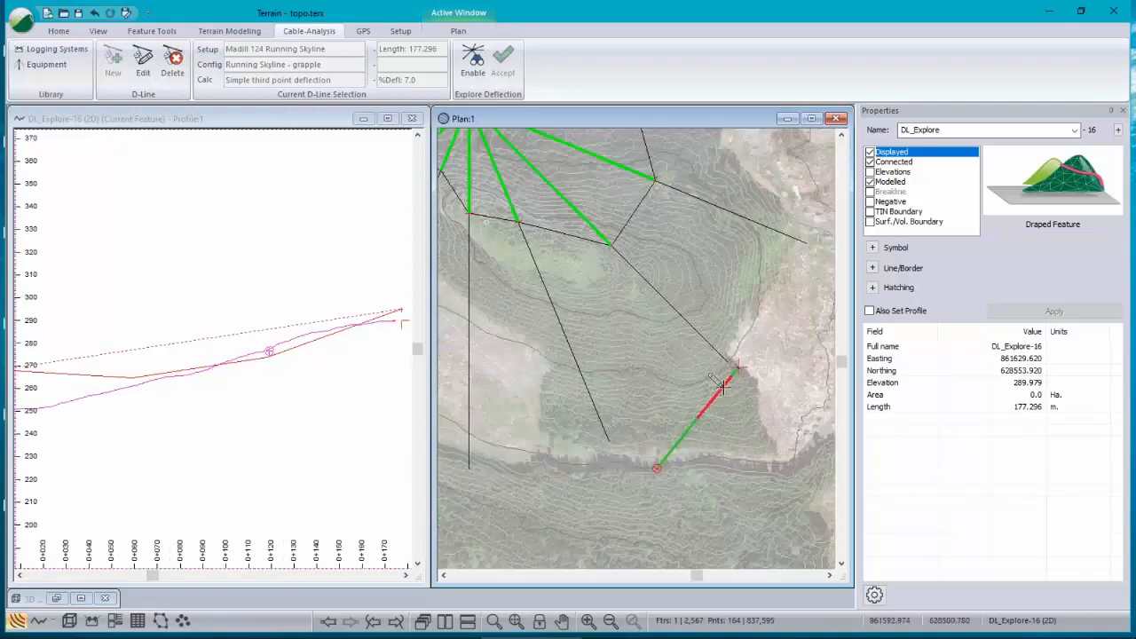
pyautogui.moveTo(739, 365); pyautogui.dragTo(675, 351)
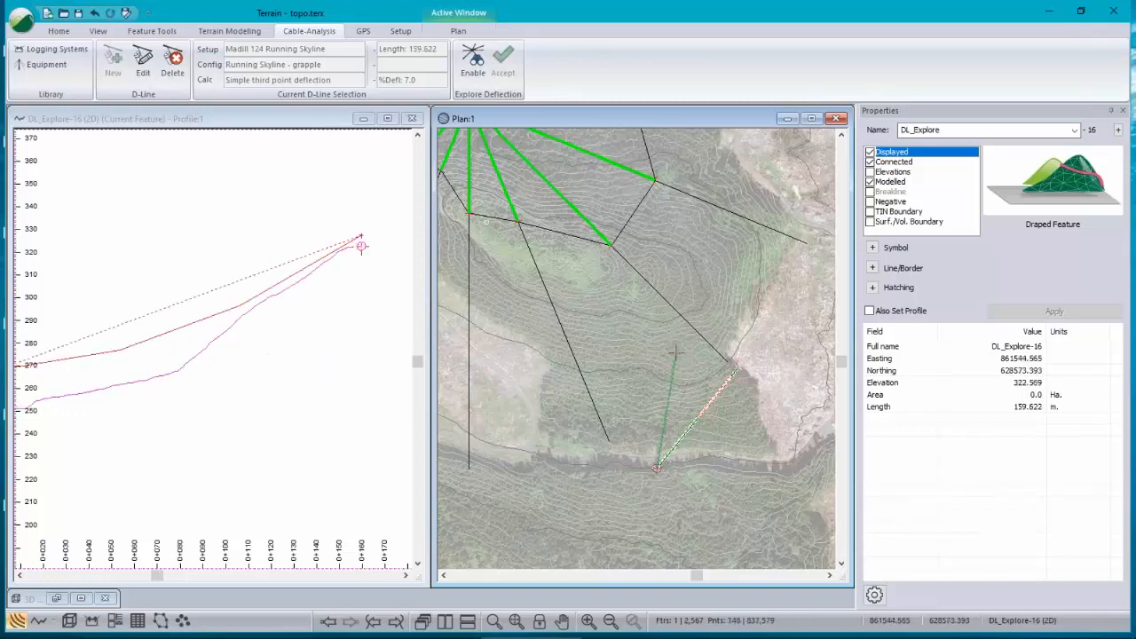
pyautogui.click(269, 353)
pyautogui.scroll(-3, 221, 345)
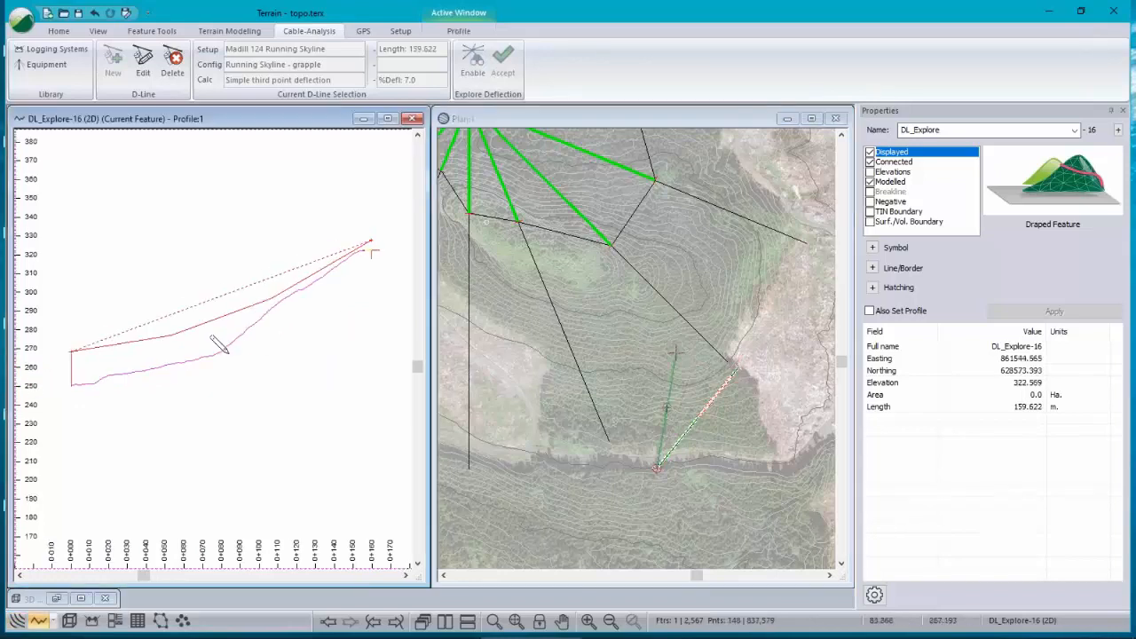
# Step: Move the copied line's upper endpoint onto the central radial landing point, lengthening it to about 264 m
pyautogui.scroll(-2, 515, 213)
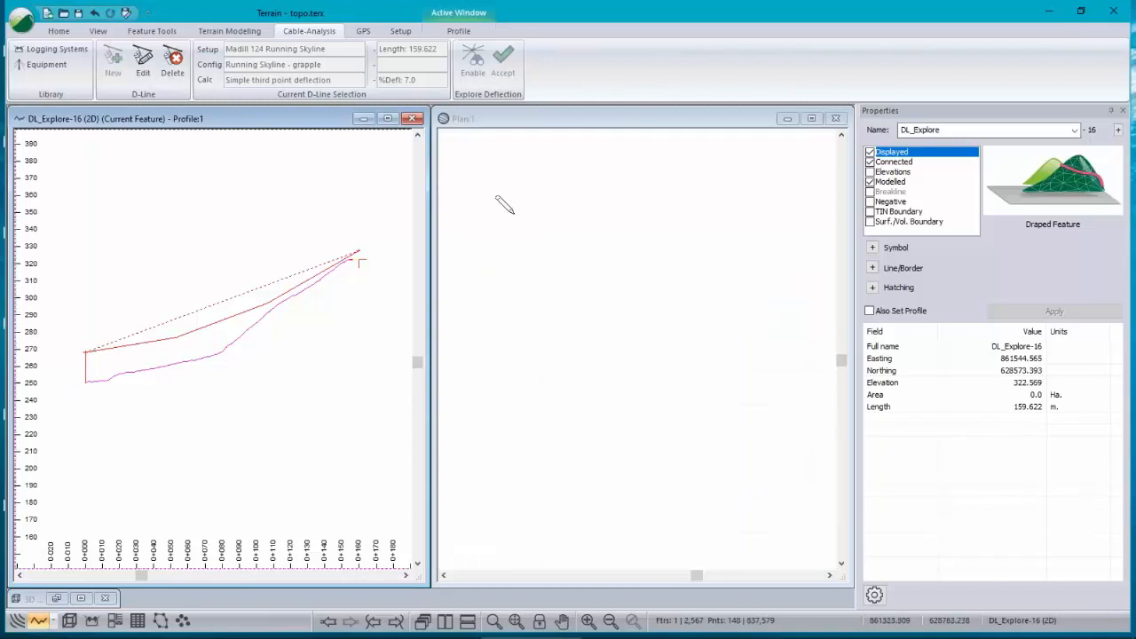
pyautogui.scroll(-1, 503, 201)
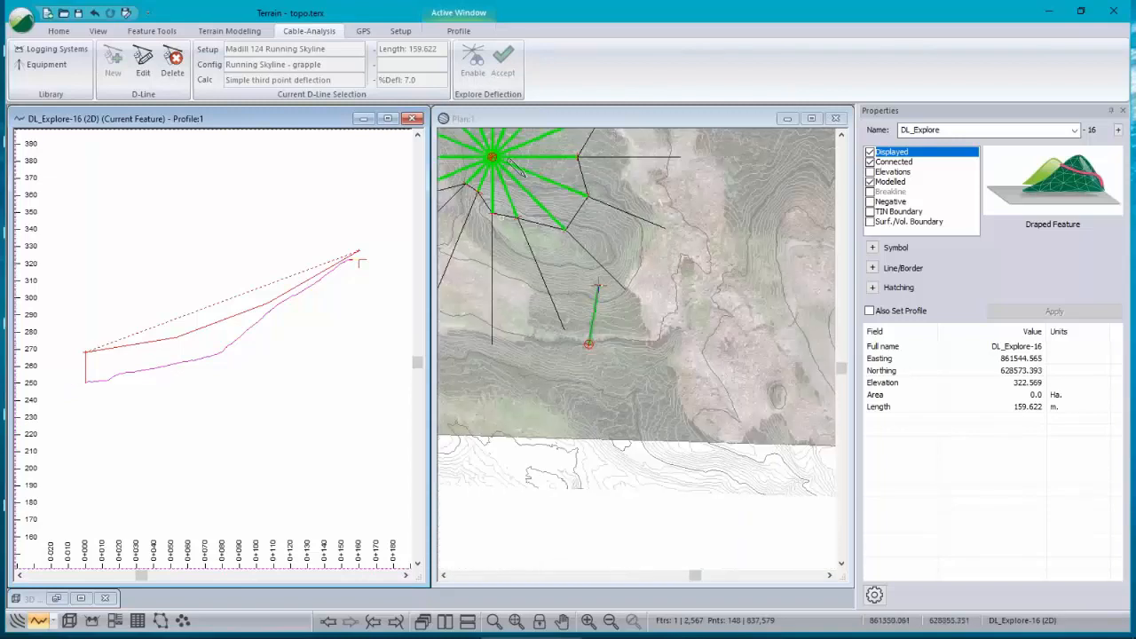
pyautogui.moveTo(494, 158); pyautogui.dragTo(585, 239, button='middle')
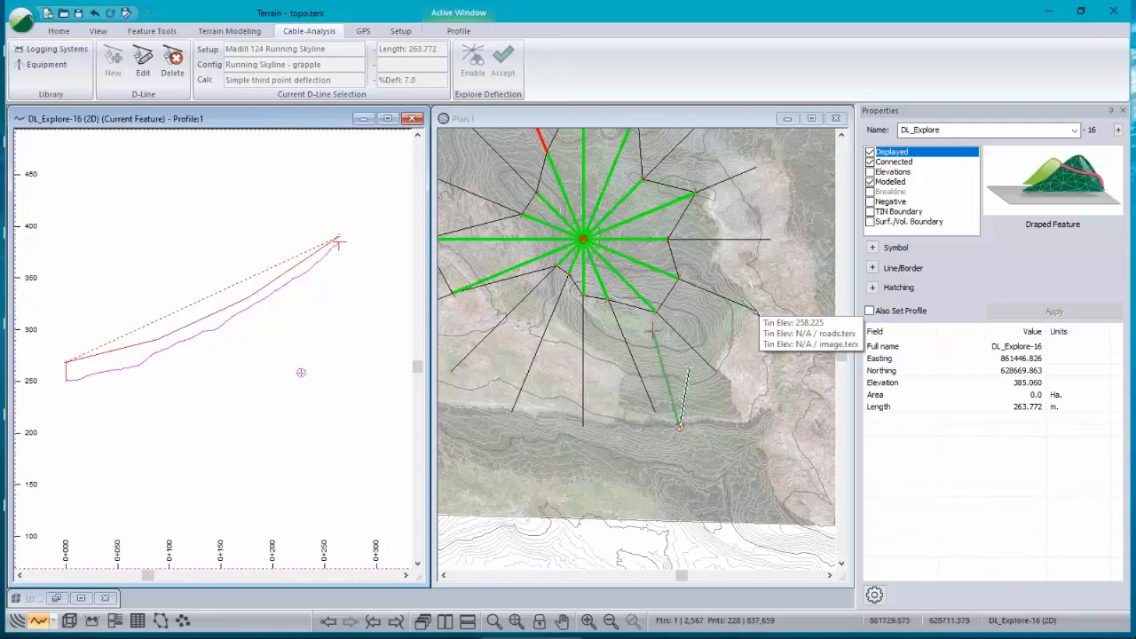
# Step: Open the D-line system settings and set the haulback block station to 400
pyautogui.click(143, 62)
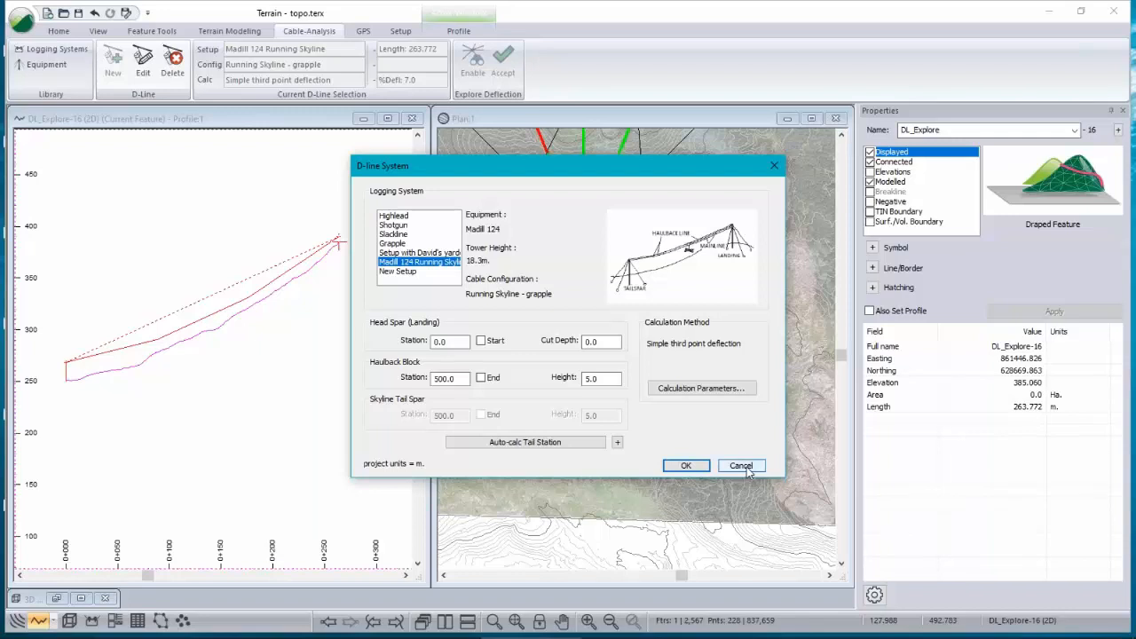
pyautogui.click(748, 467)
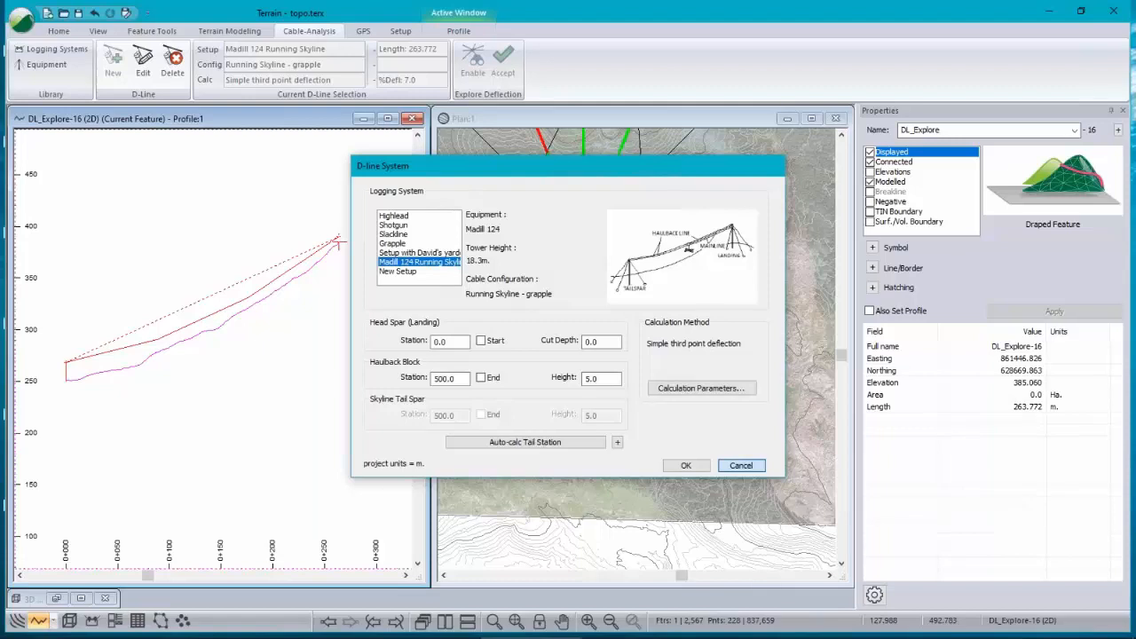
pyautogui.click(473, 60)
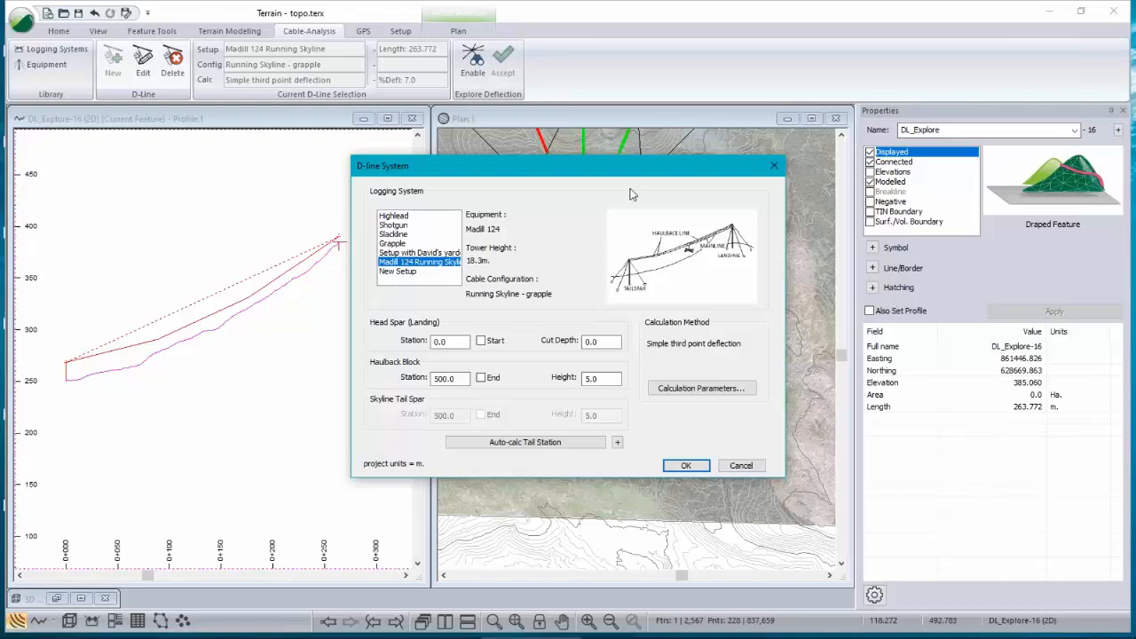
pyautogui.moveTo(580, 172); pyautogui.dragTo(783, 189)
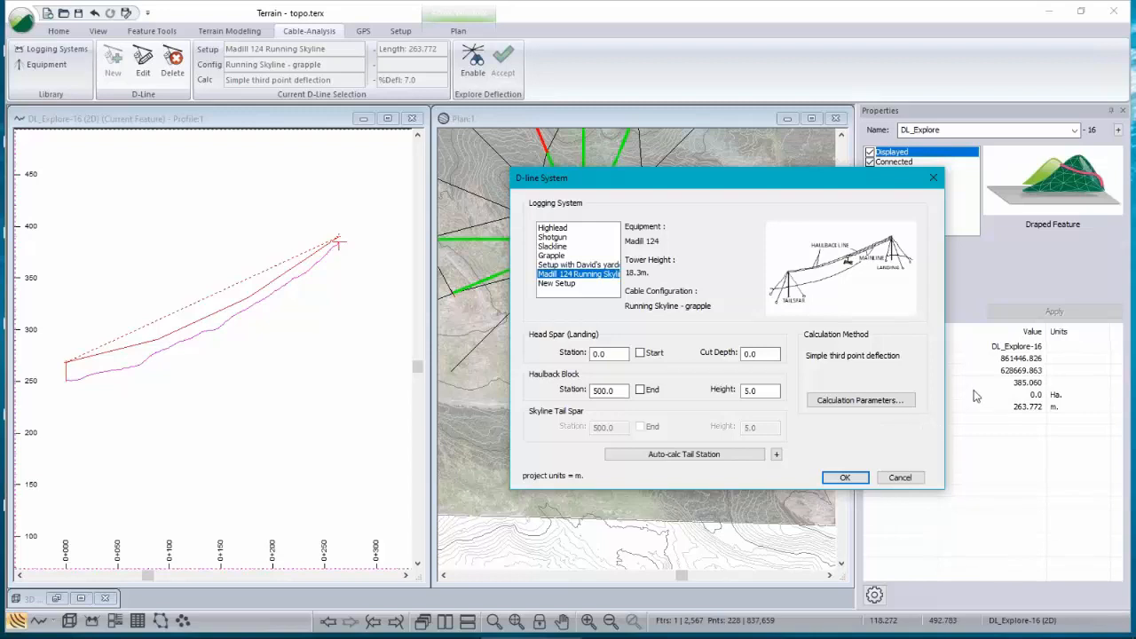
pyautogui.doubleClick(622, 389)
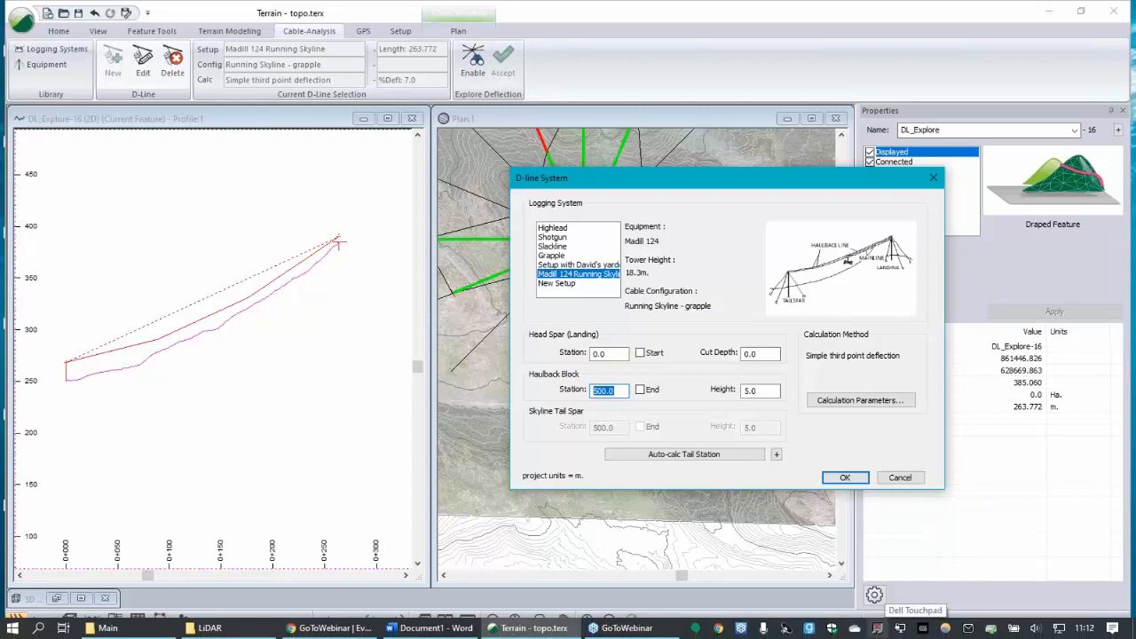
pyautogui.write('400')
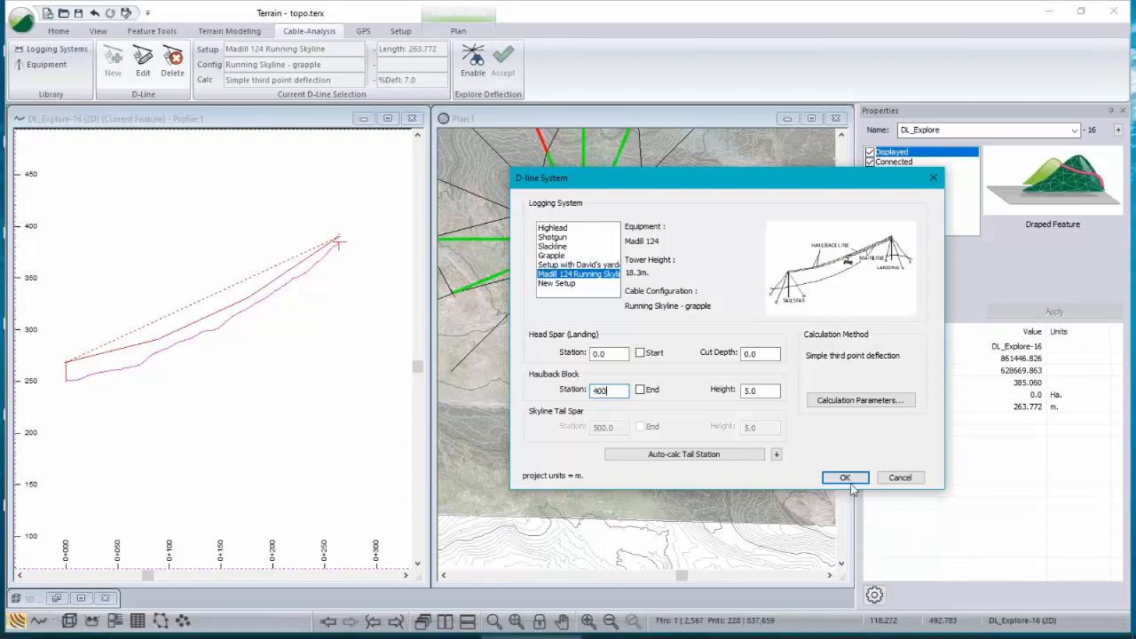
pyautogui.click(845, 477)
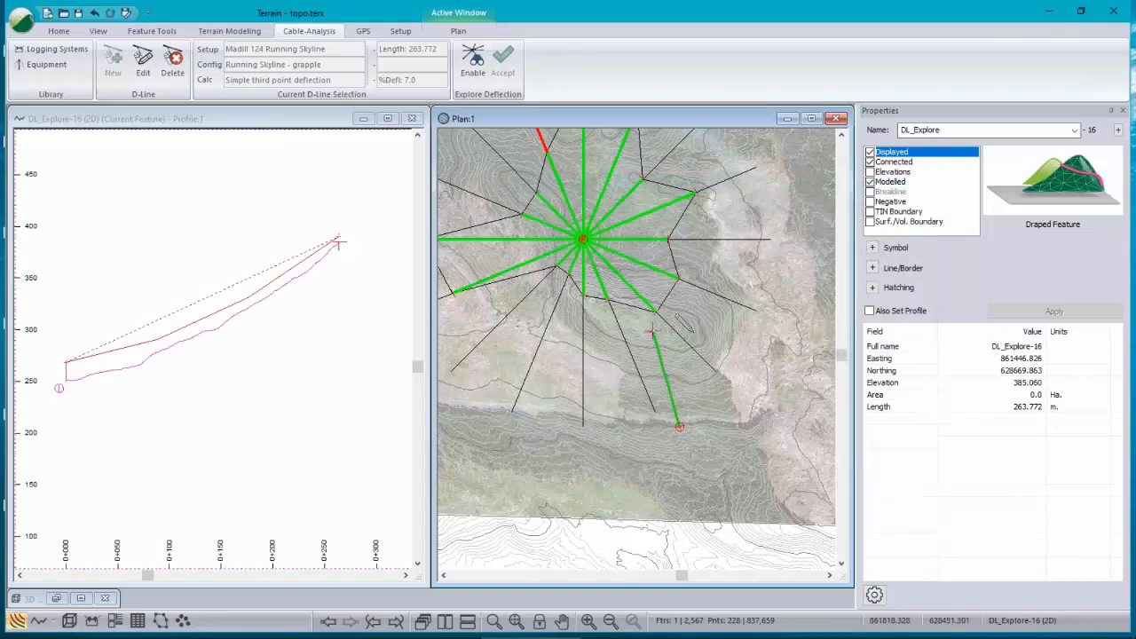
# Step: Reopen the D-line system settings and set the haulback block station to 200
pyautogui.click(143, 60)
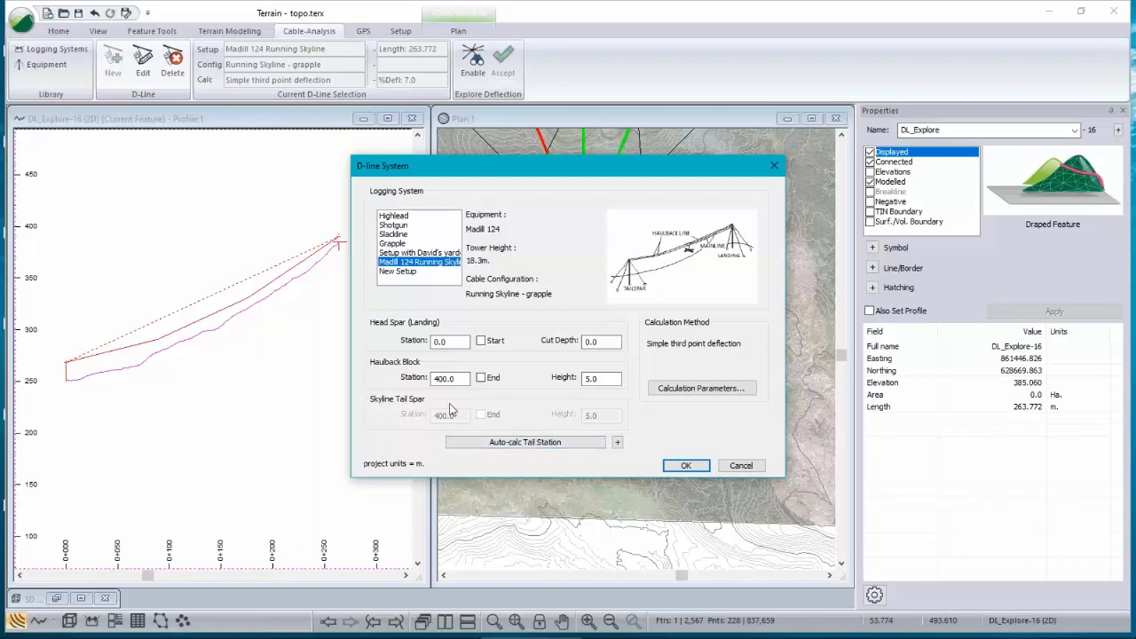
pyautogui.moveTo(592, 179); pyautogui.dragTo(870, 504)
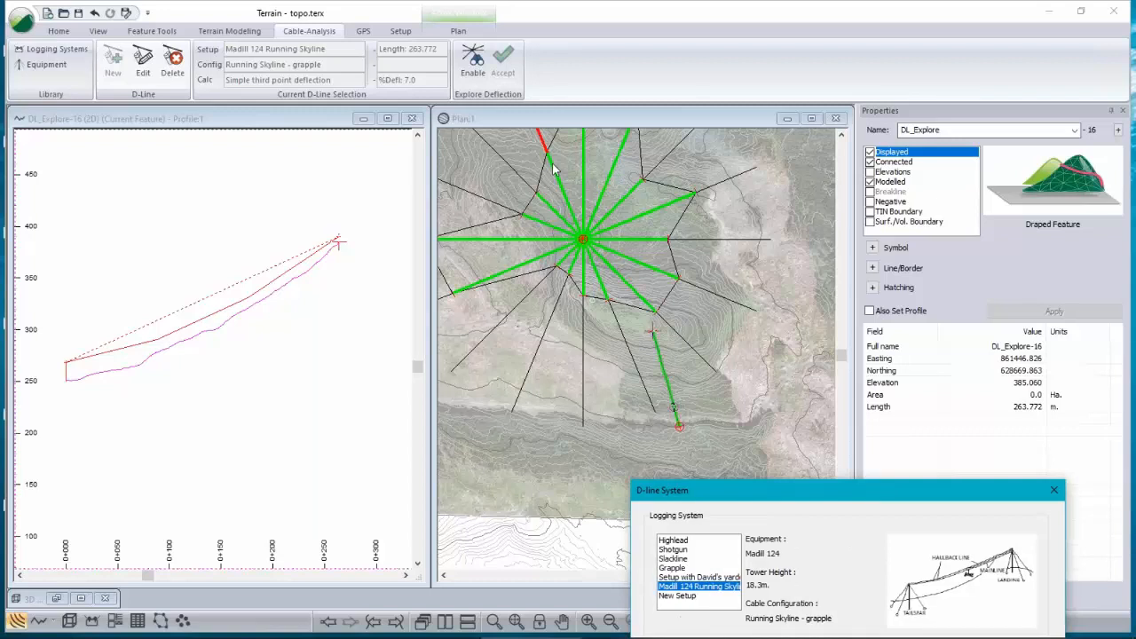
pyautogui.moveTo(807, 497); pyautogui.dragTo(771, 196)
pyautogui.moveTo(714, 413); pyautogui.dragTo(673, 417)
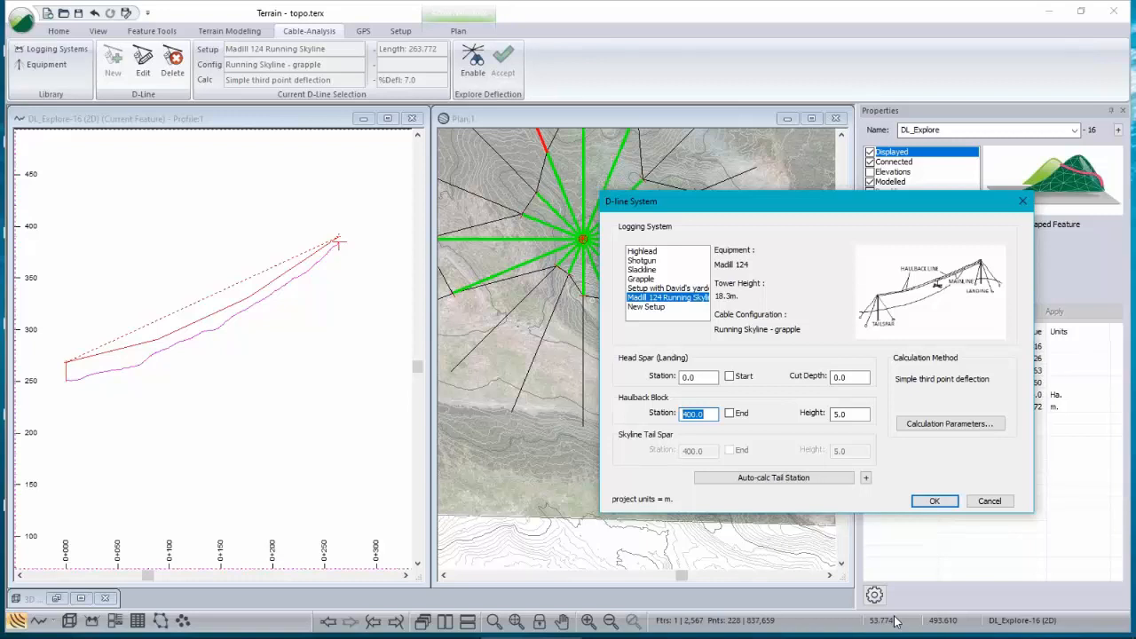
pyautogui.write('9999')
pyautogui.doubleClick(703, 414)
pyautogui.write('200')
pyautogui.click(934, 502)
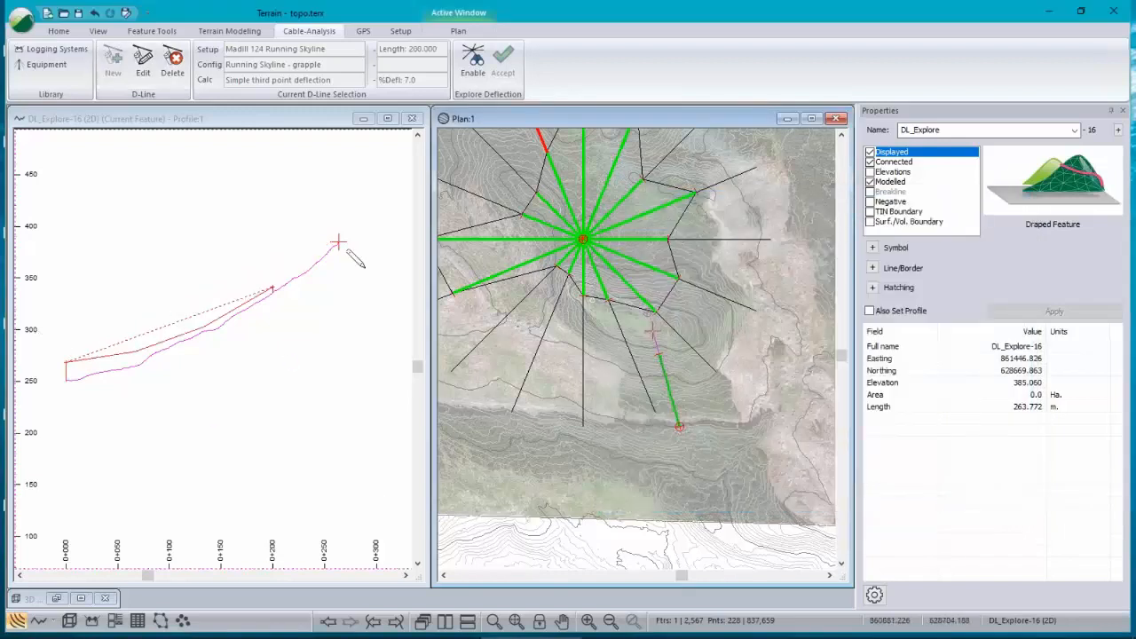
# Step: Change the calculation method to Minimum deflection given load with a 30000 lbs load
pyautogui.click(143, 62)
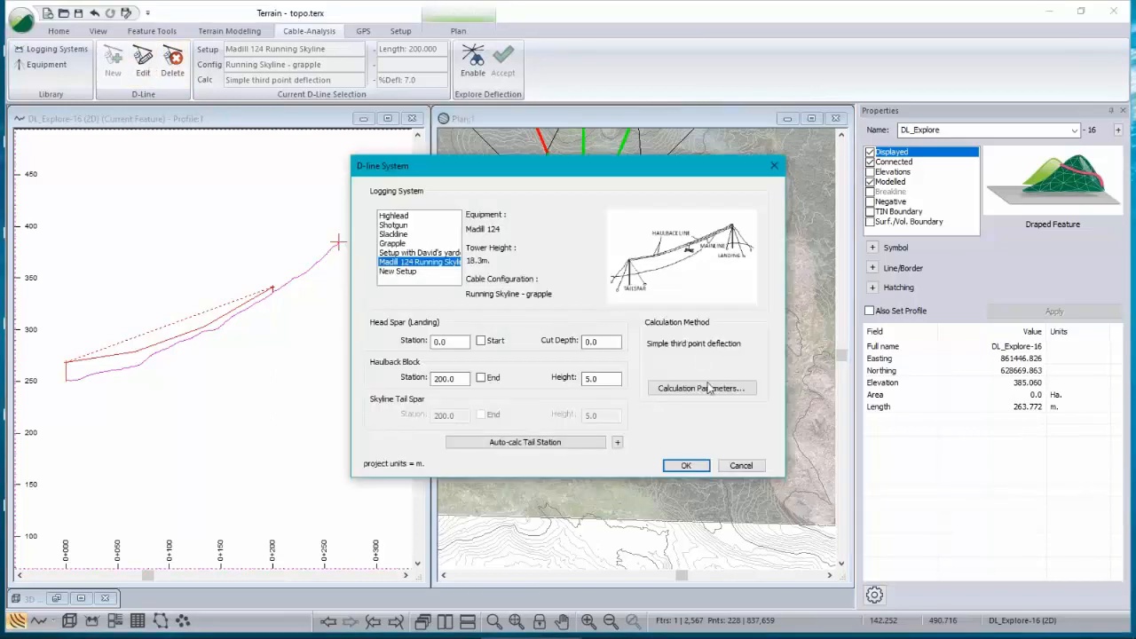
pyautogui.click(701, 388)
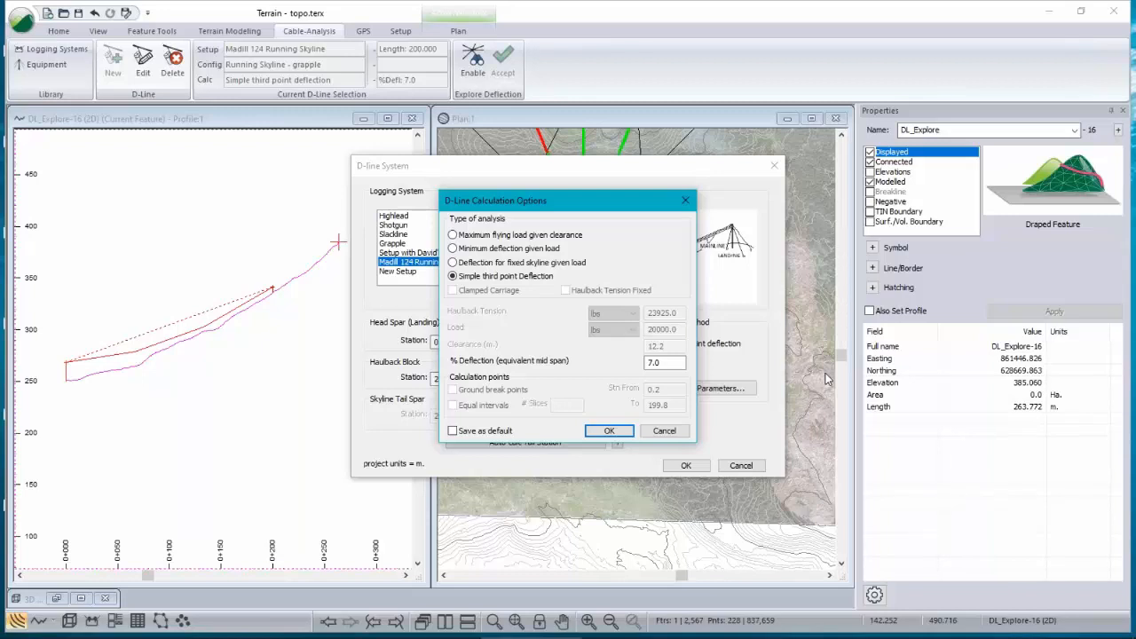
pyautogui.click(453, 249)
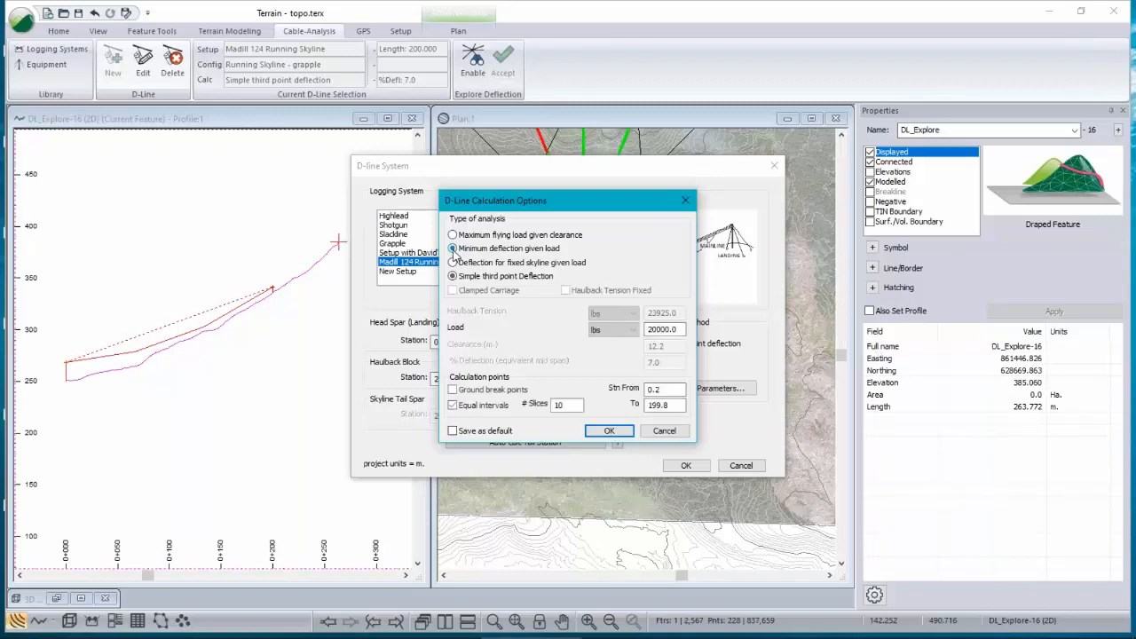
pyautogui.doubleClick(671, 328)
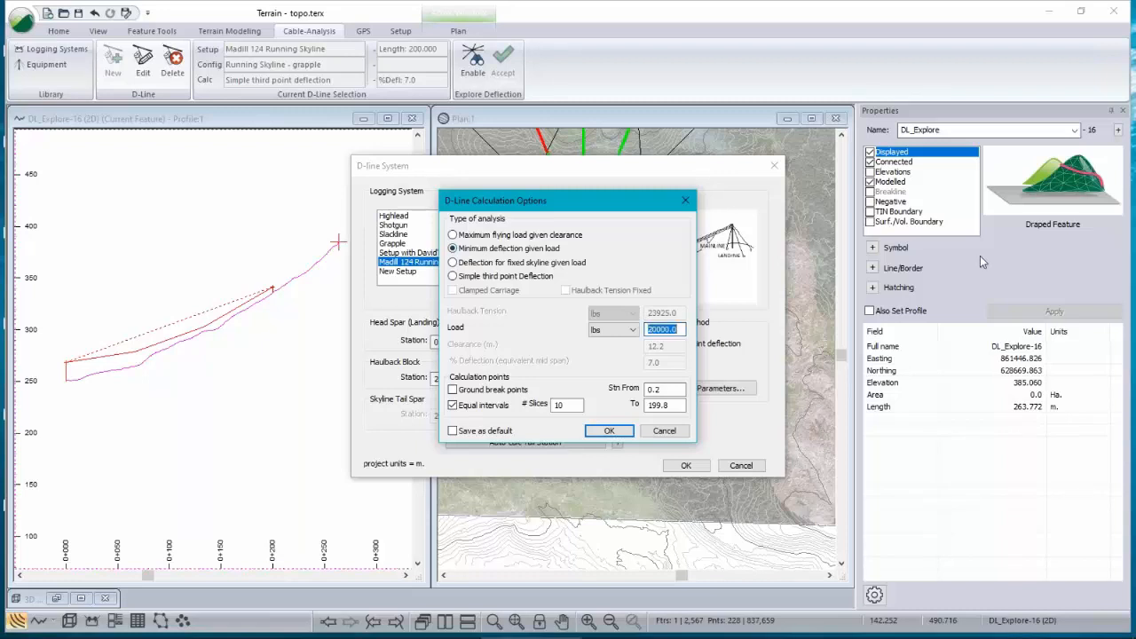
pyautogui.write('3')
pyautogui.click(606, 330)
pyautogui.click(607, 333)
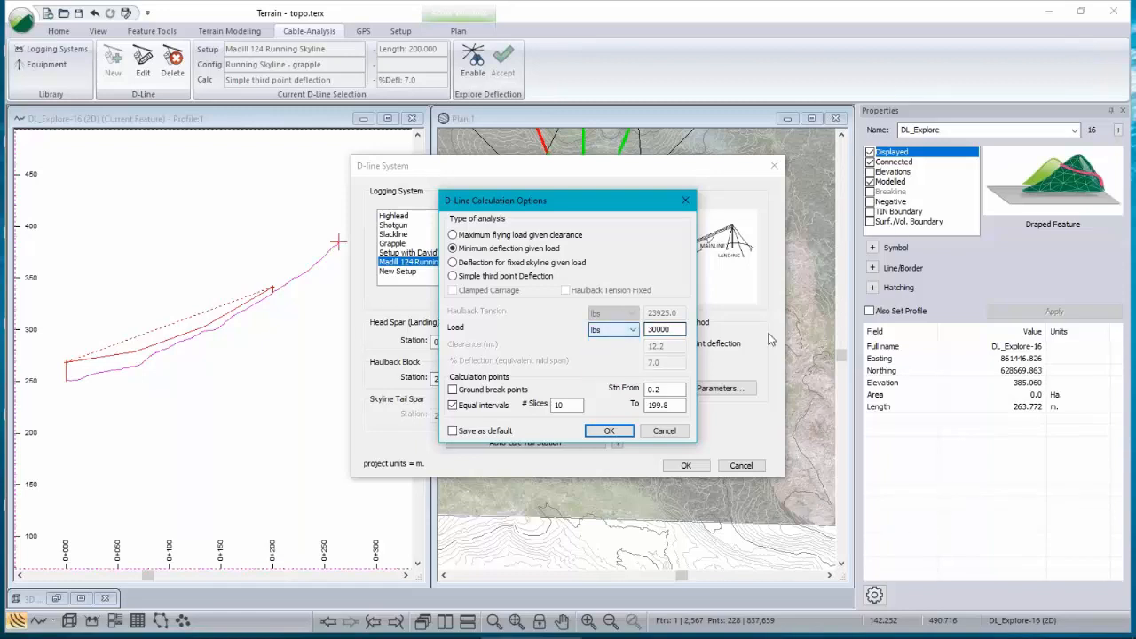
pyautogui.click(610, 431)
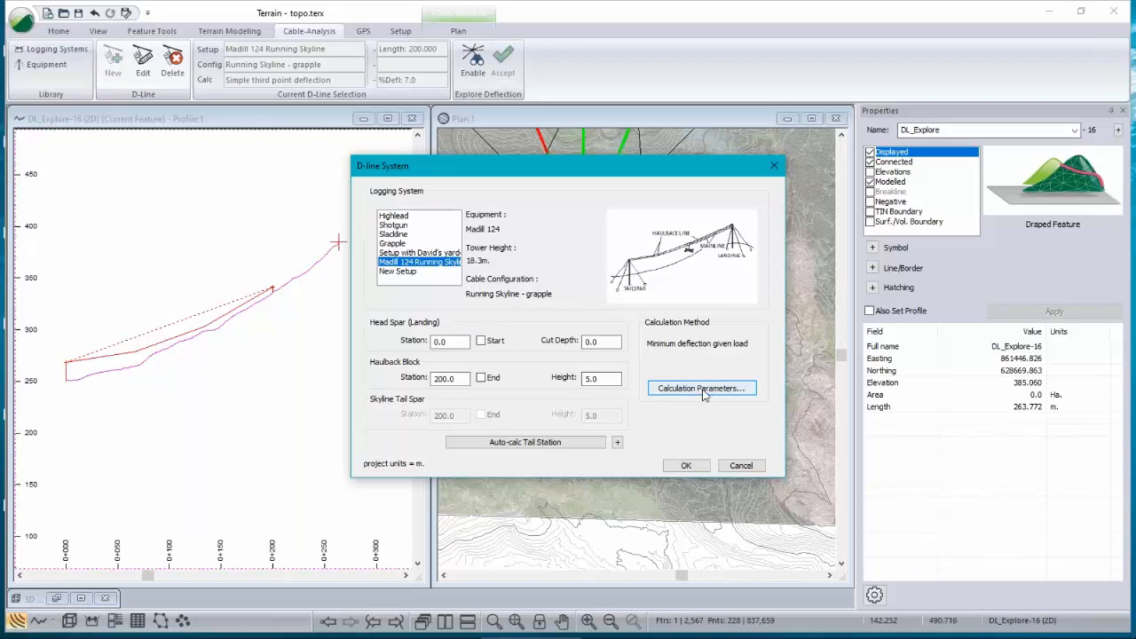
pyautogui.click(695, 468)
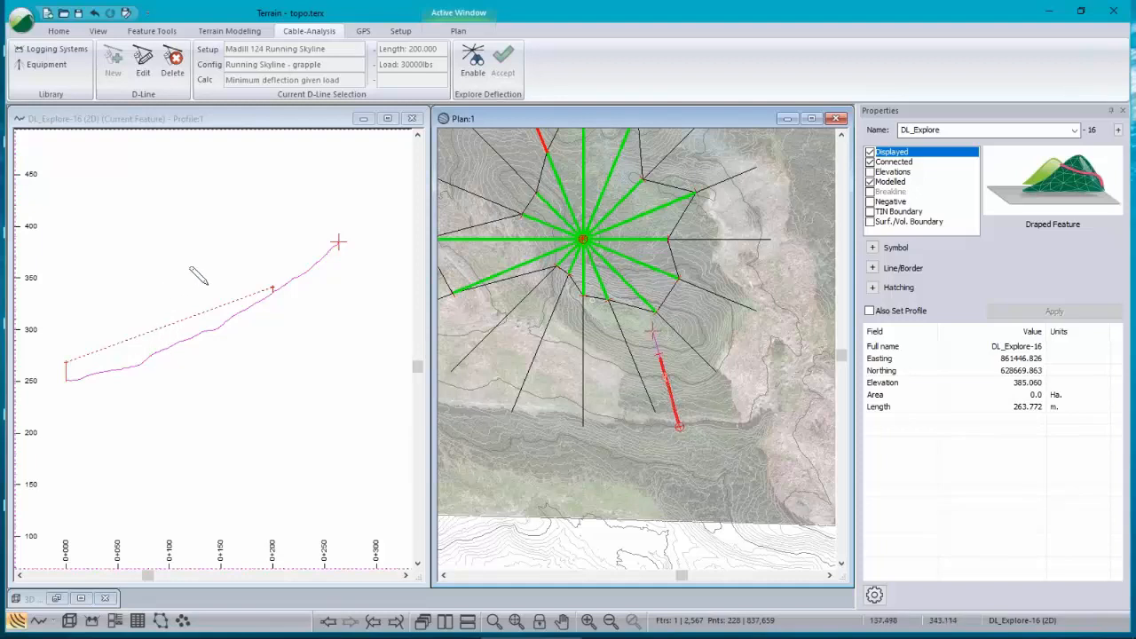
# Step: Reopen the calculation parameters and set the load to 20000 lbs
pyautogui.click(145, 62)
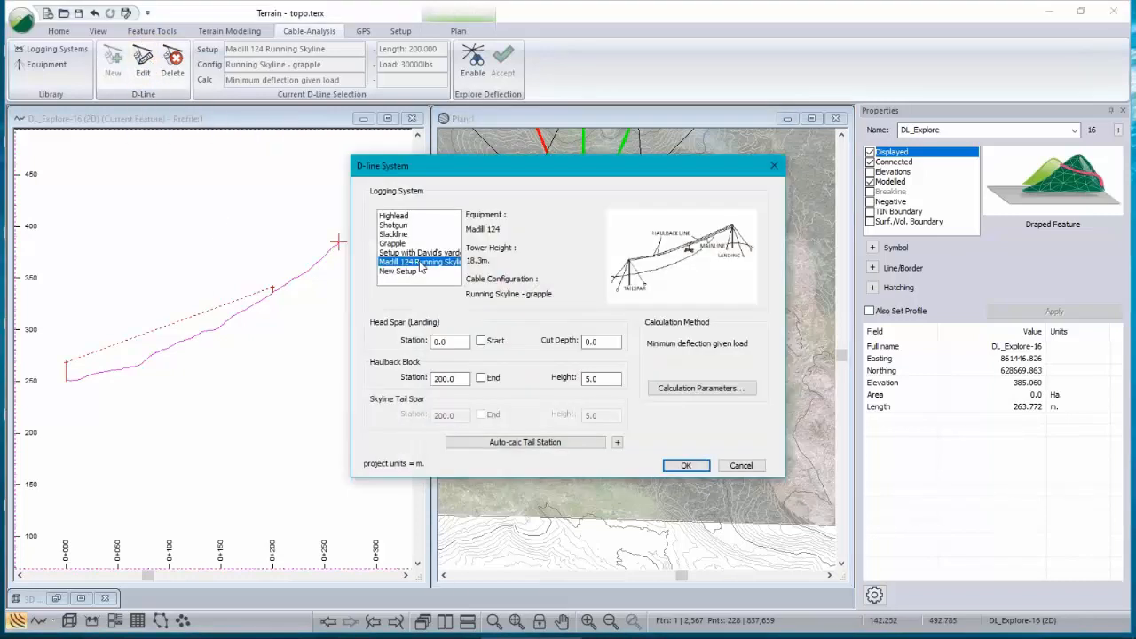
pyautogui.click(701, 388)
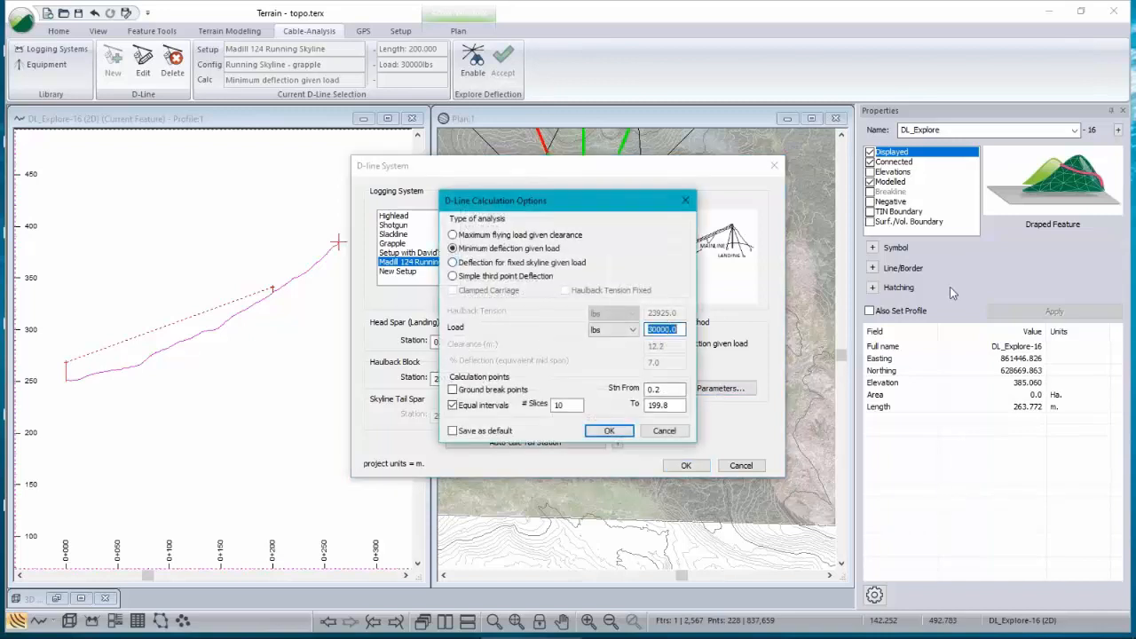
pyautogui.write('20')
pyautogui.click(607, 433)
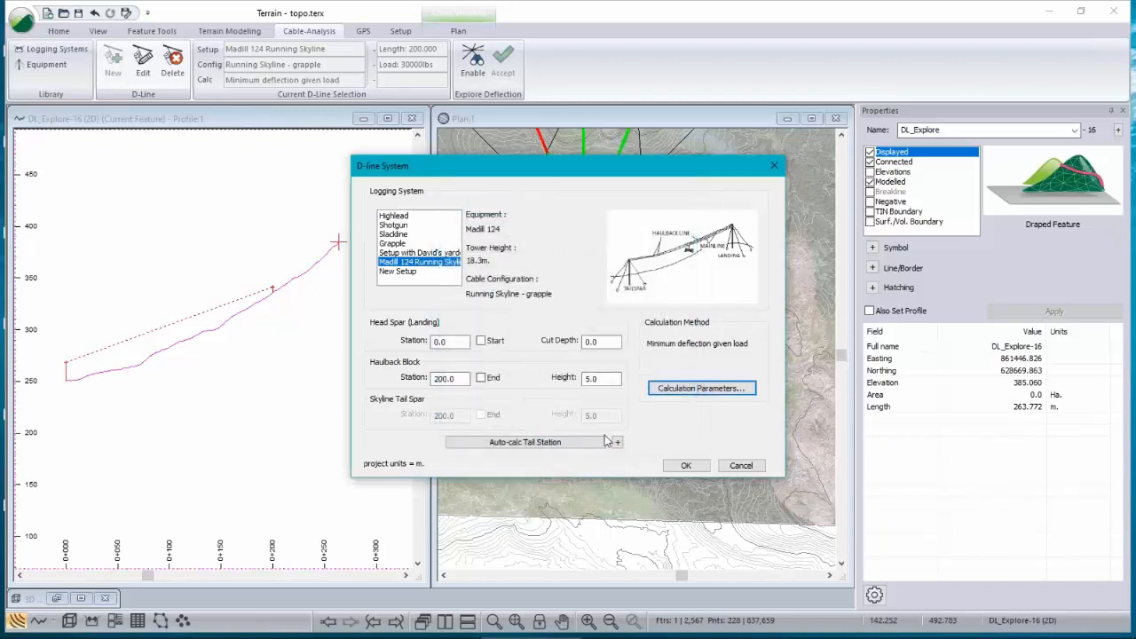
pyautogui.click(686, 464)
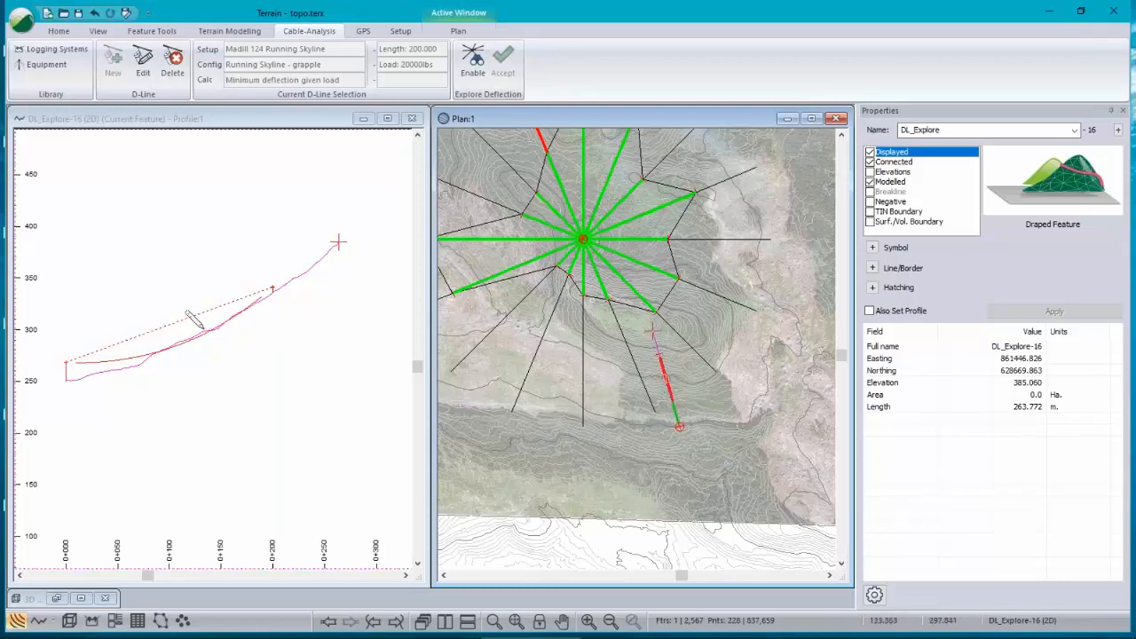
# Step: Auto-calculate the tail station using 0 clearance and 20 sample locations, then apply the D-line settings
pyautogui.click(142, 73)
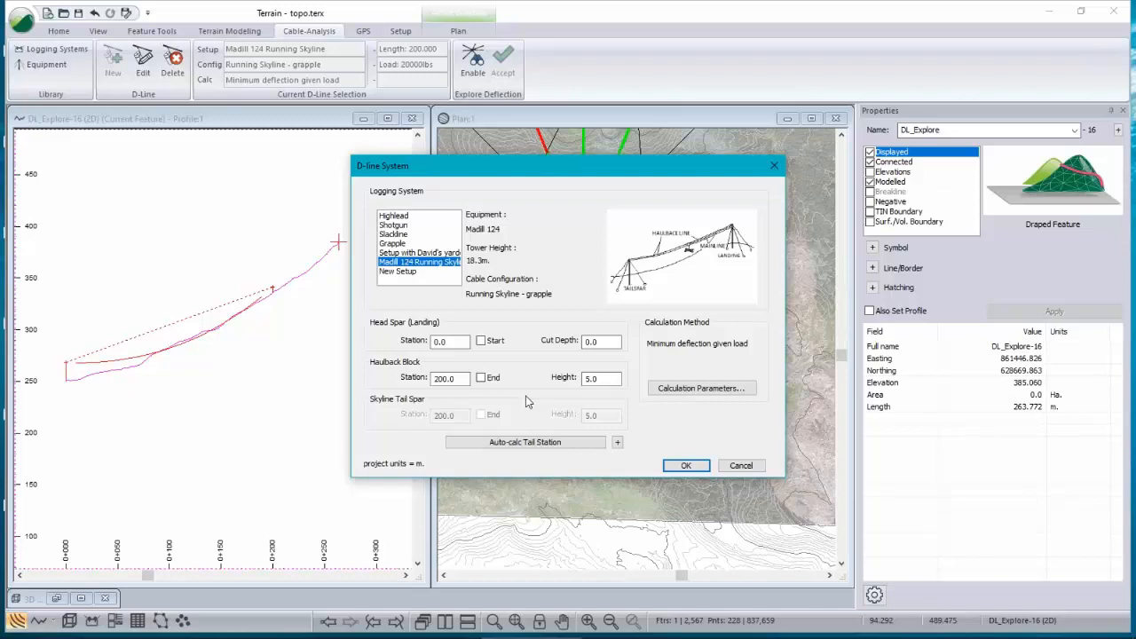
pyautogui.click(568, 442)
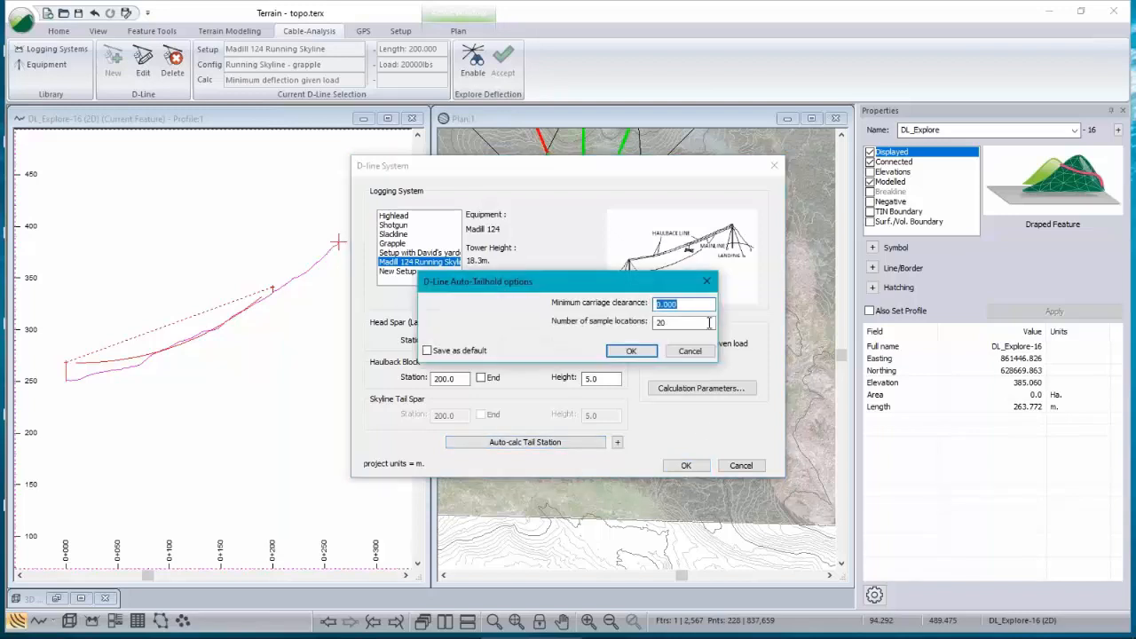
pyautogui.click(631, 350)
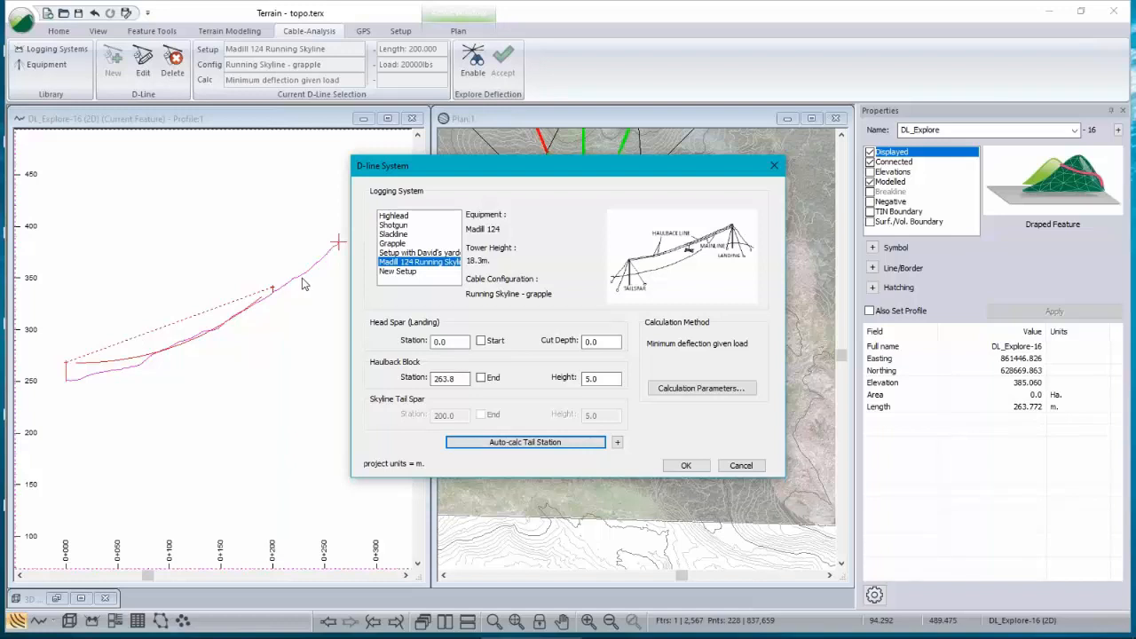
pyautogui.click(693, 468)
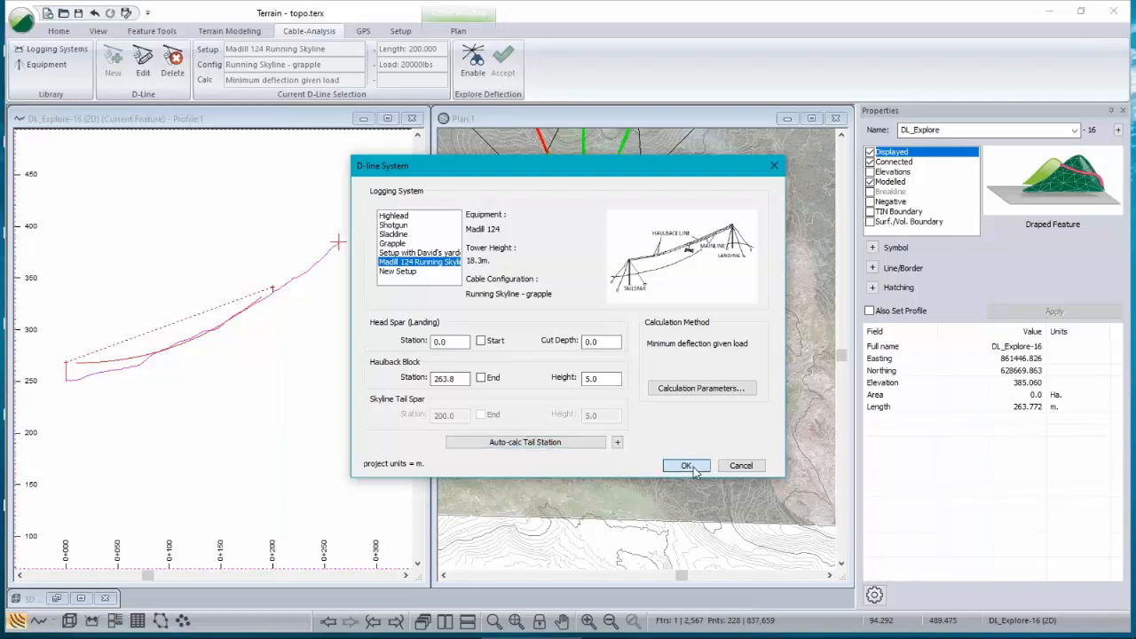
pyautogui.click(688, 467)
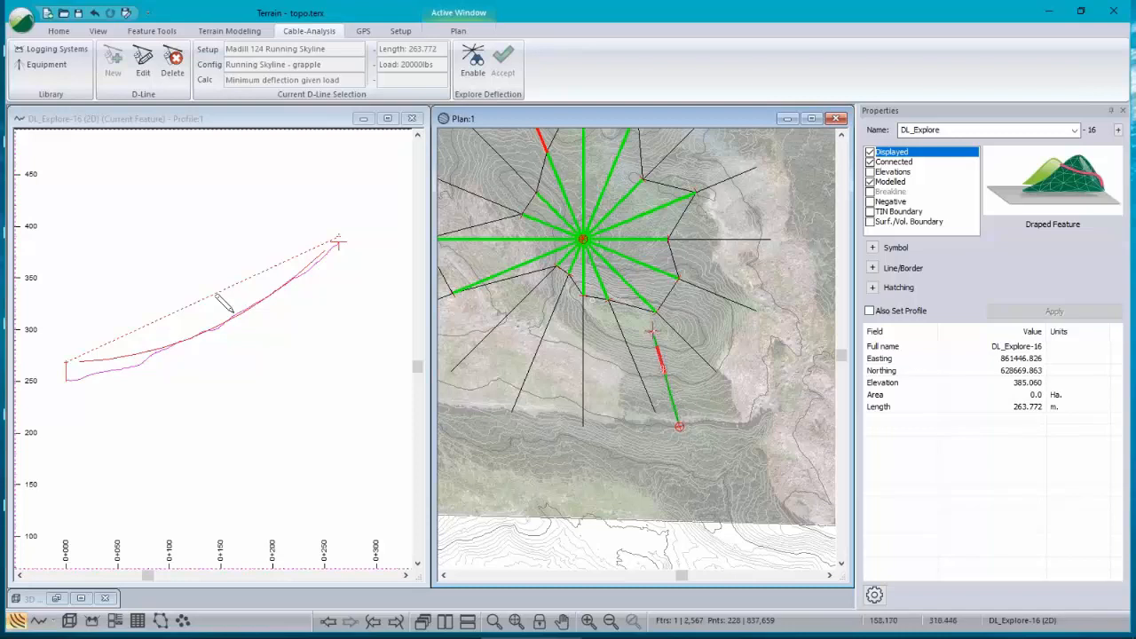
pyautogui.scroll(2, 229, 305)
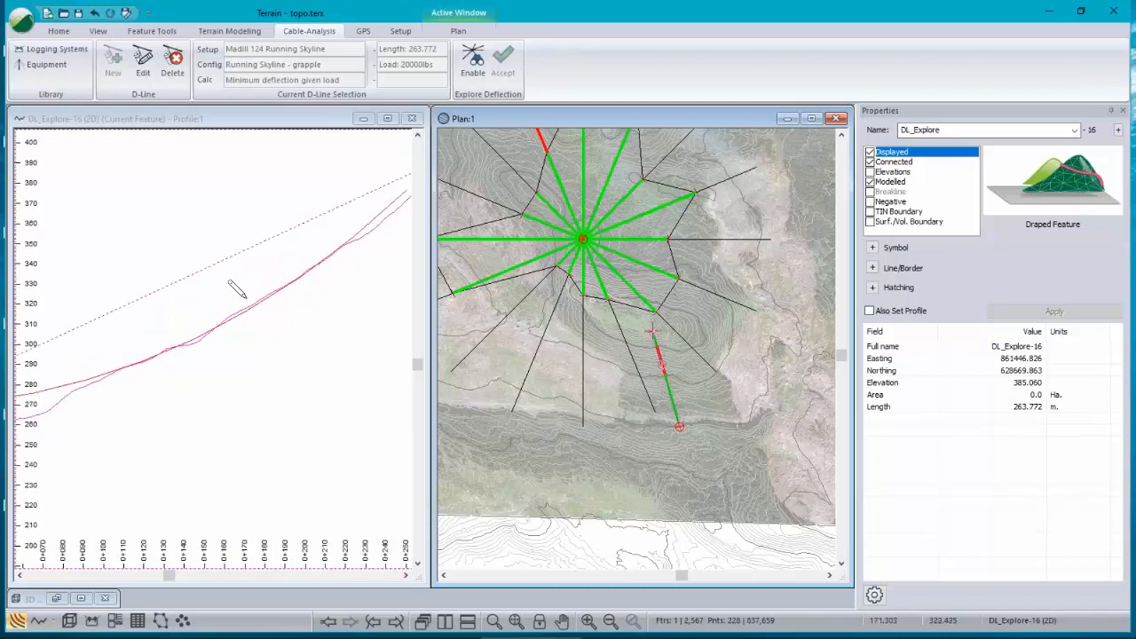
pyautogui.scroll(-2, 232, 302)
pyautogui.scroll(-1, 253, 323)
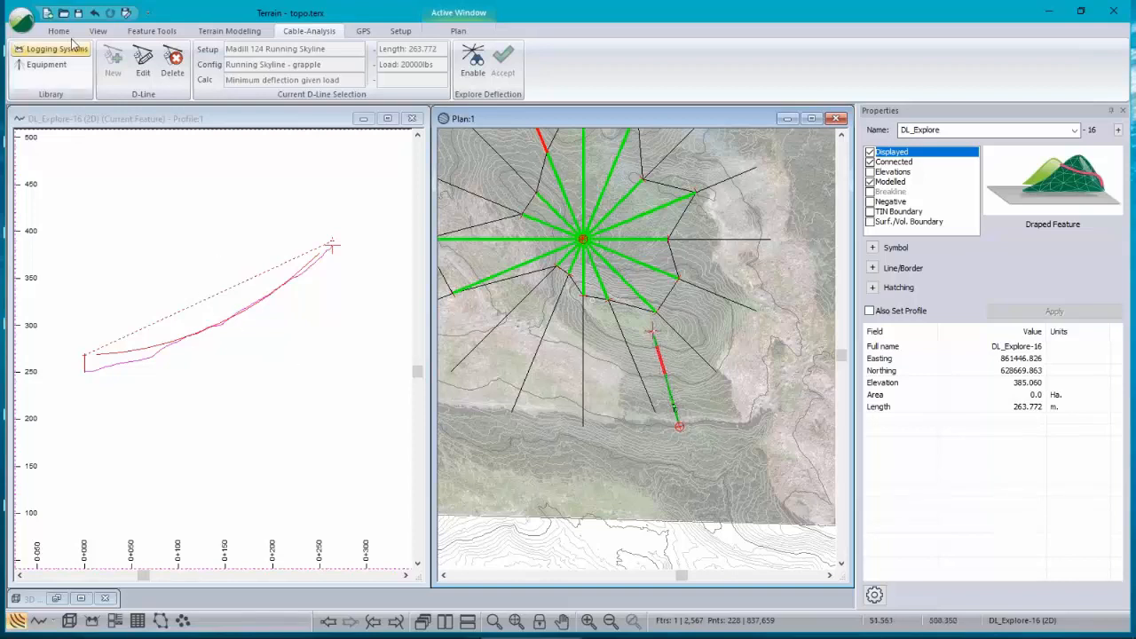
# Step: Auto-calculate the tail station with a minimum carriage clearance of 2, then apply the D-line settings
pyautogui.click(145, 69)
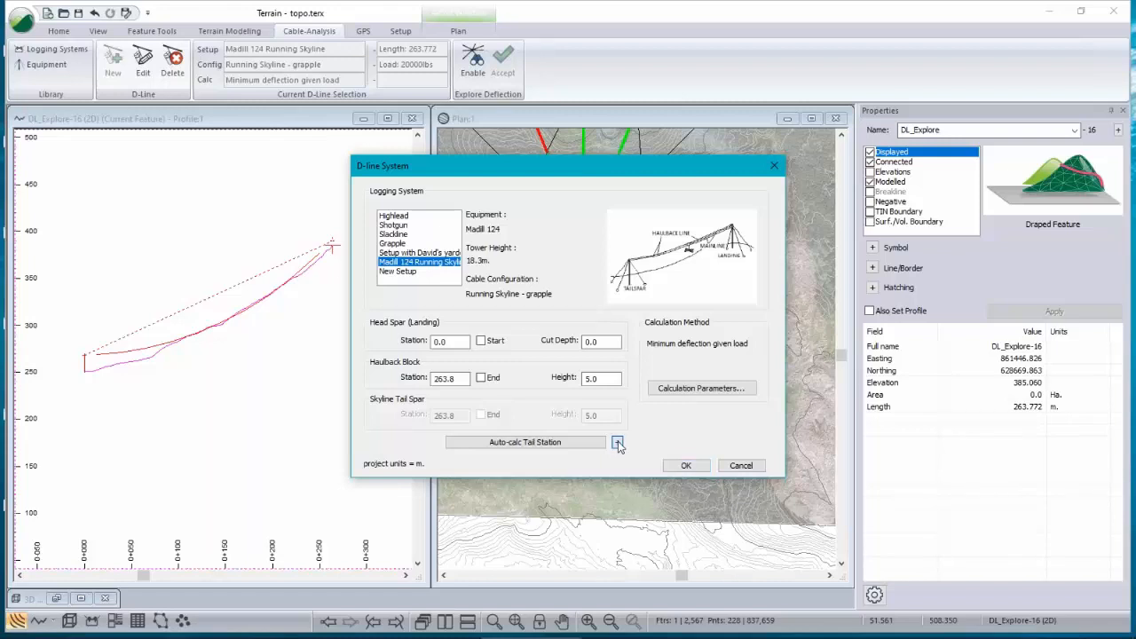
pyautogui.click(617, 442)
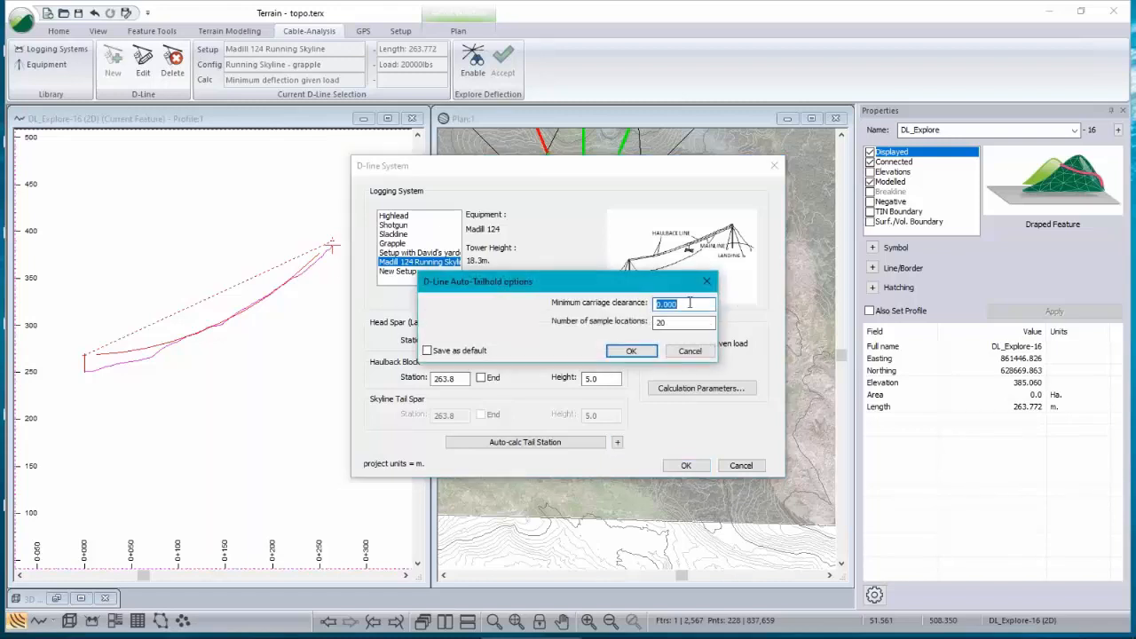
pyautogui.write('2')
pyautogui.click(630, 352)
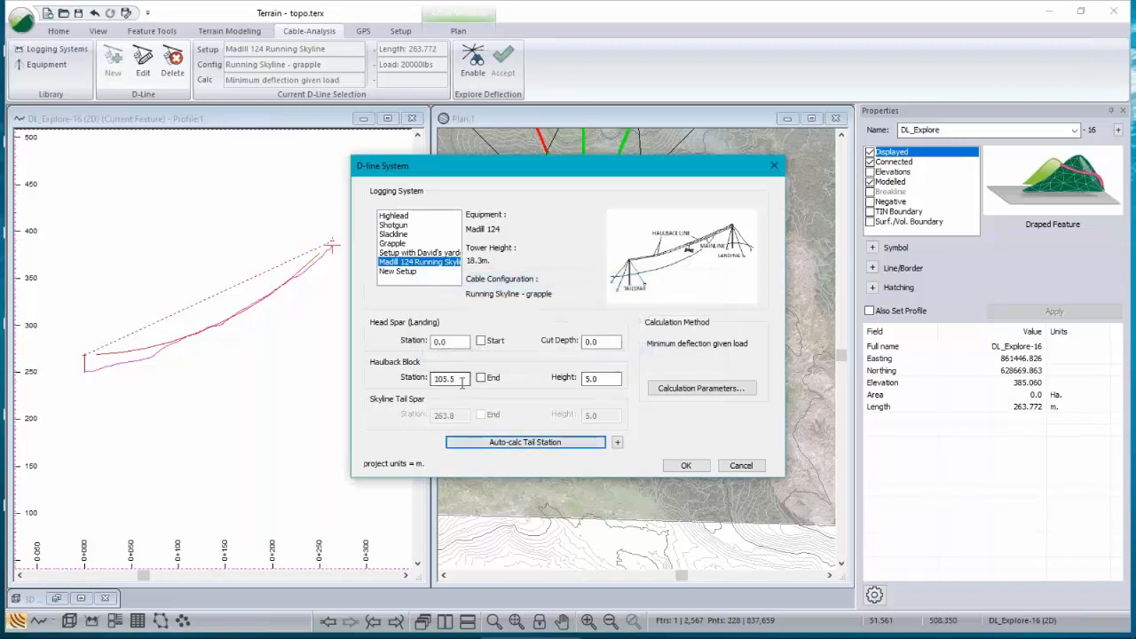
pyautogui.click(687, 466)
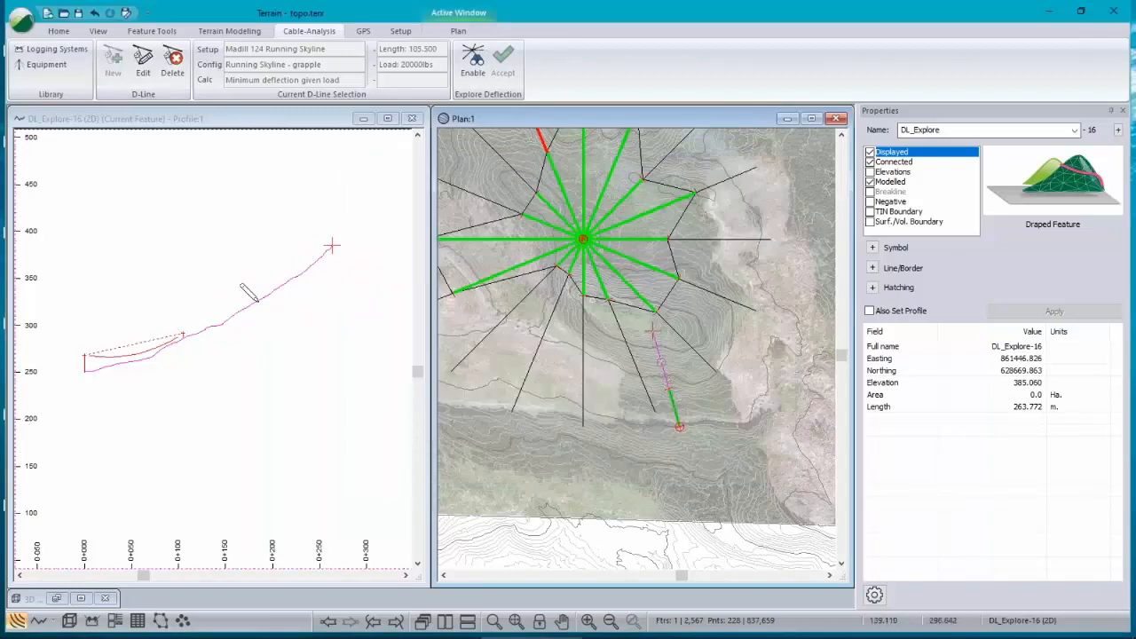
# Step: Reopen the D-line settings and set the auto-tailhold minimum carriage clearance back to 0
pyautogui.click(143, 76)
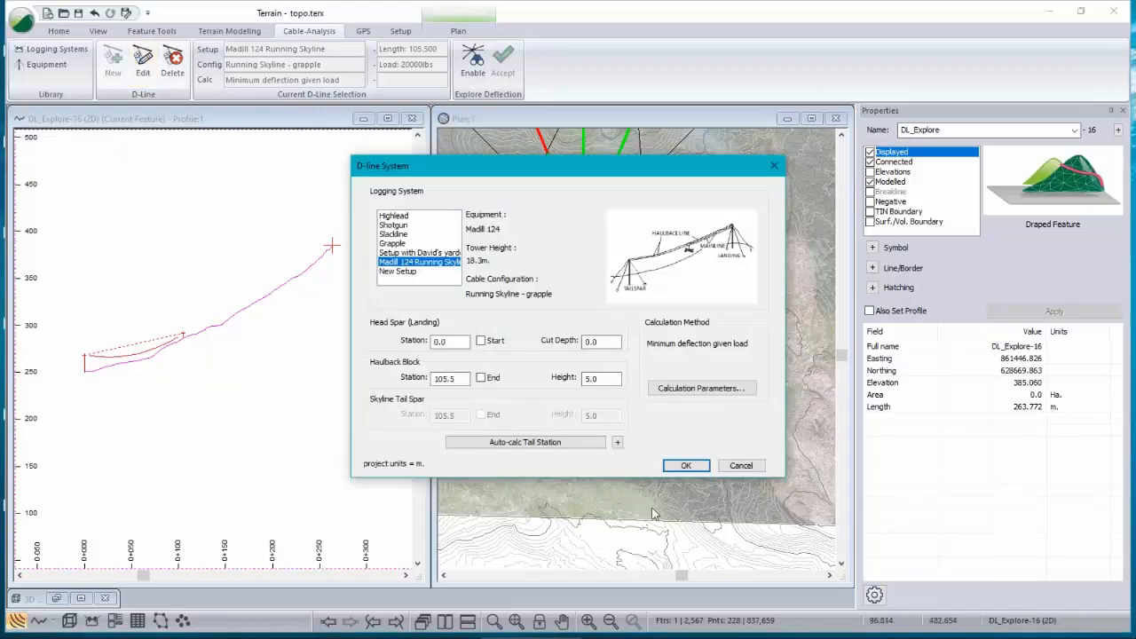
pyautogui.click(618, 443)
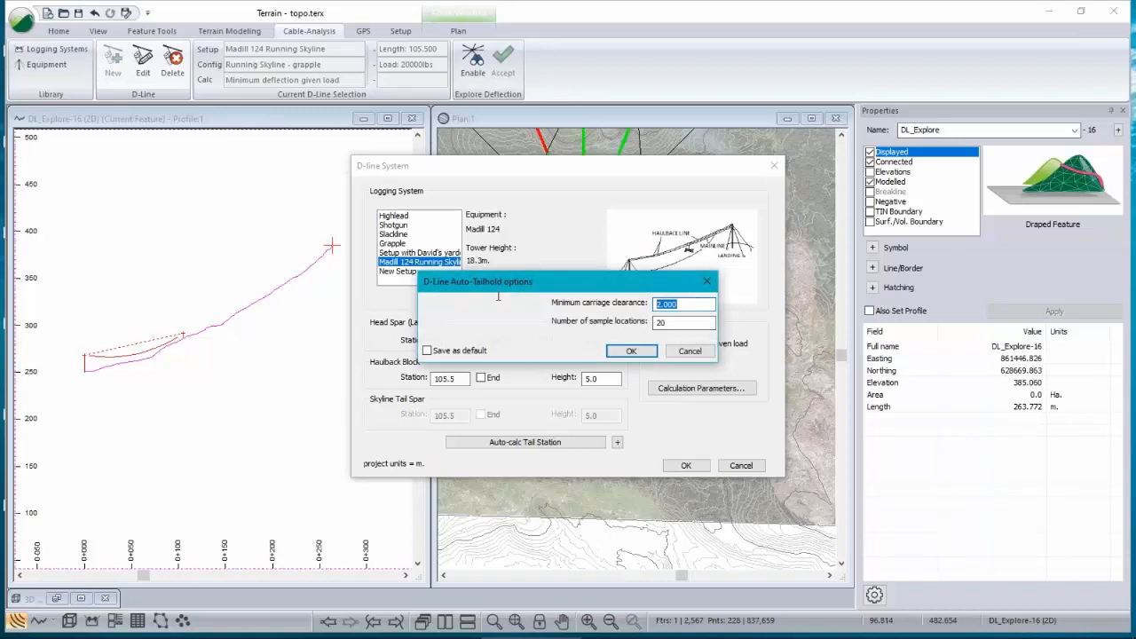
pyautogui.write('0')
pyautogui.click(631, 350)
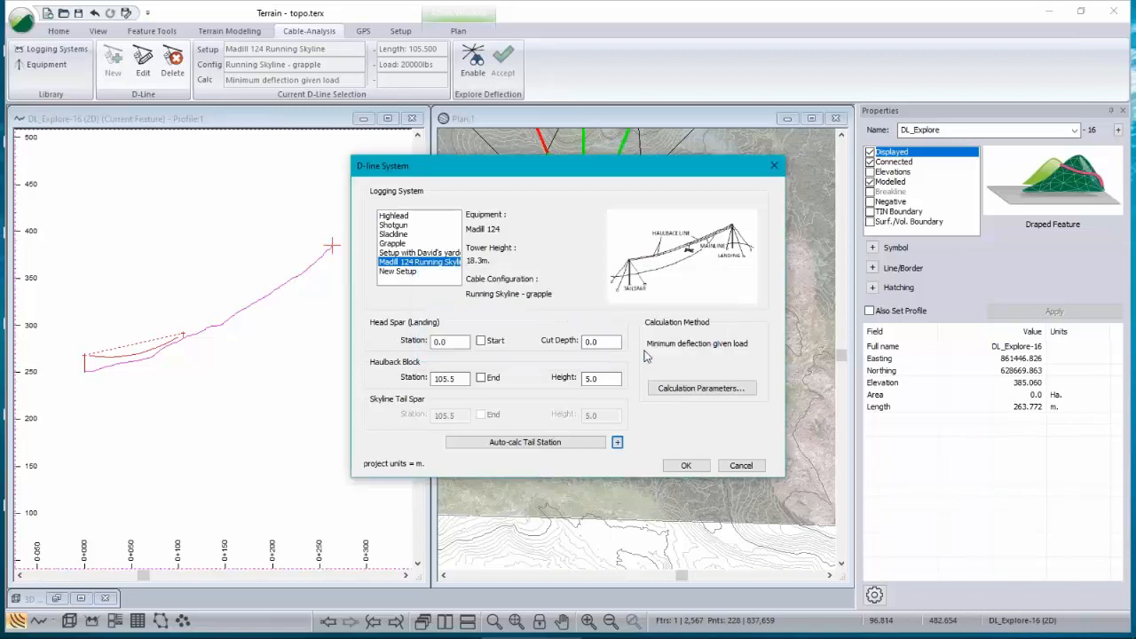
# Step: Set the haulback block height to 10, recalculate the tail station automatically, and apply the D-line settings
pyautogui.doubleClick(610, 379)
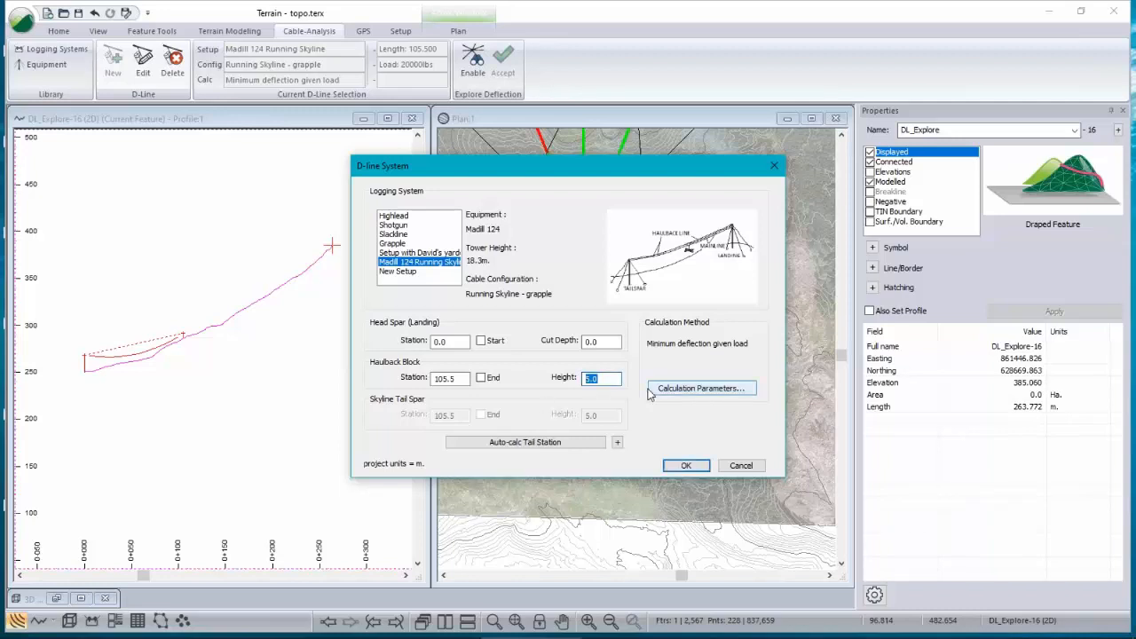
pyautogui.write('10')
pyautogui.click(525, 442)
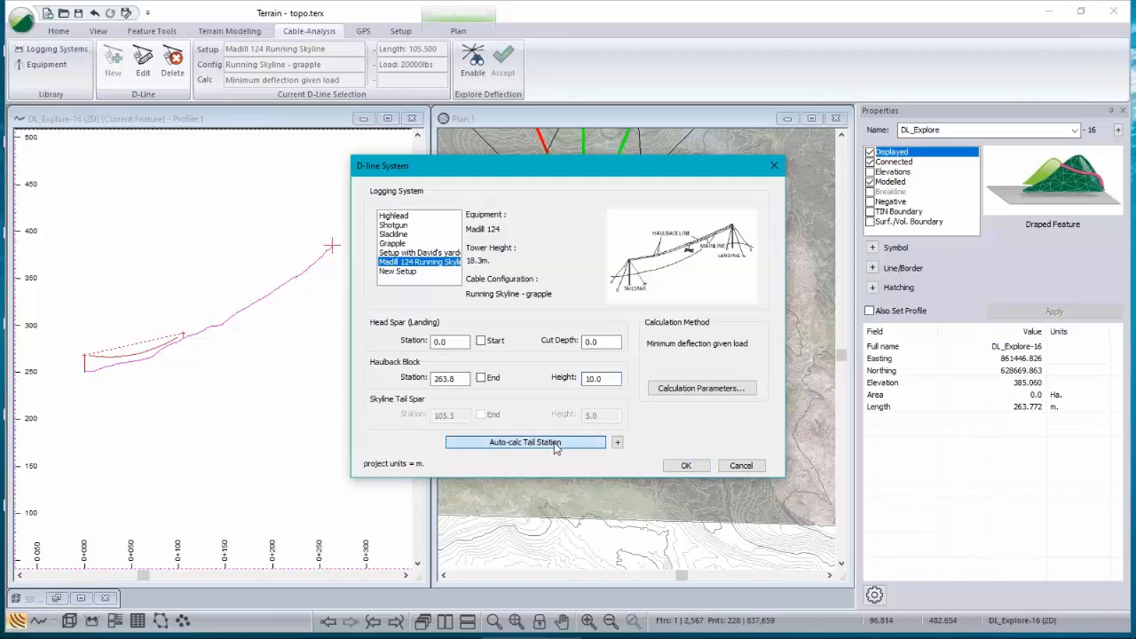
pyautogui.click(447, 379)
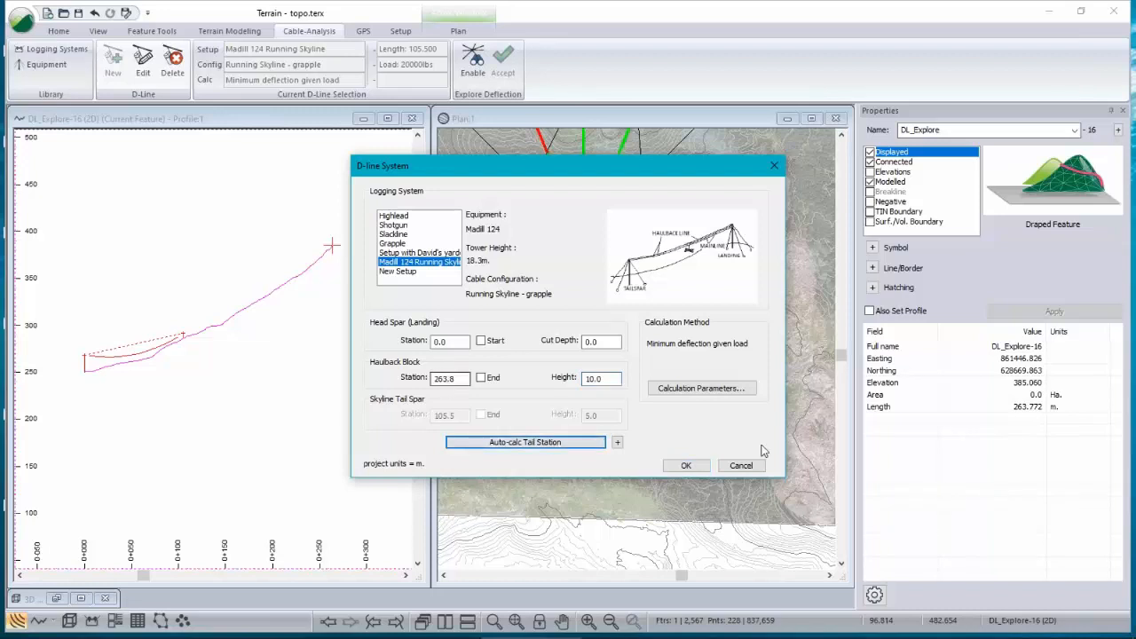
pyautogui.click(686, 465)
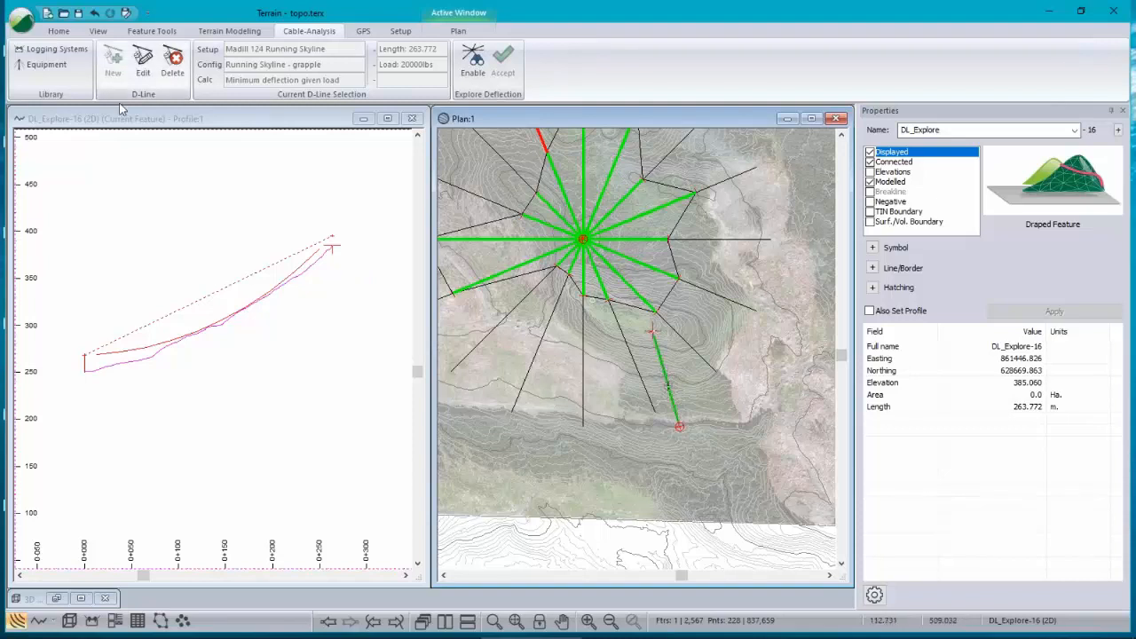
# Step: Switch the D-line logging system to the Slackline setup and apply the settings
pyautogui.click(143, 62)
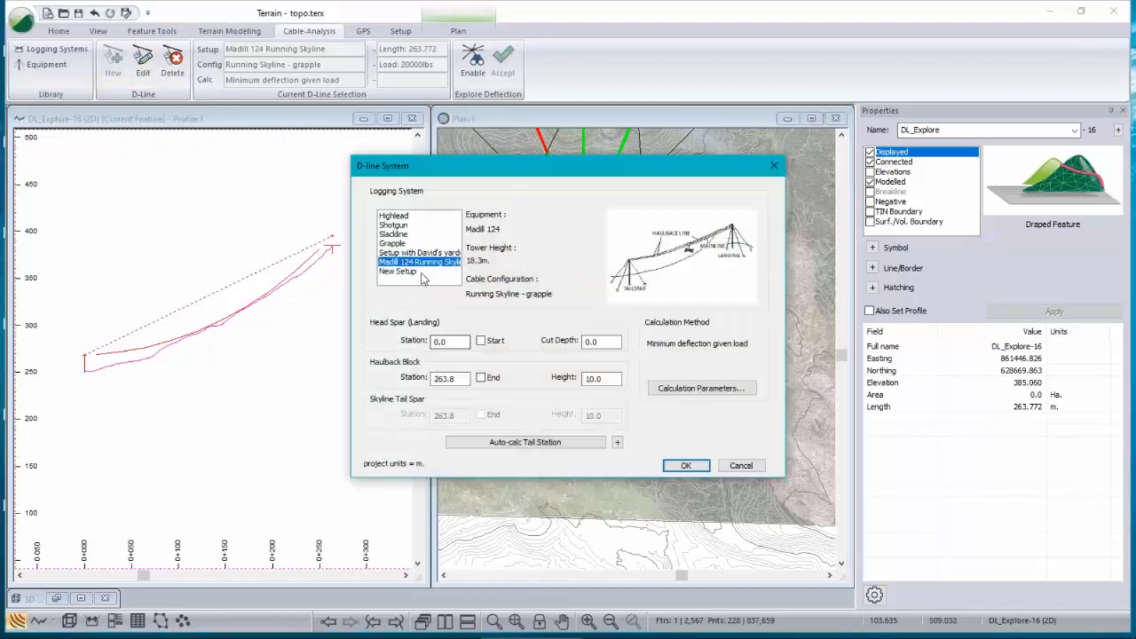
pyautogui.click(398, 236)
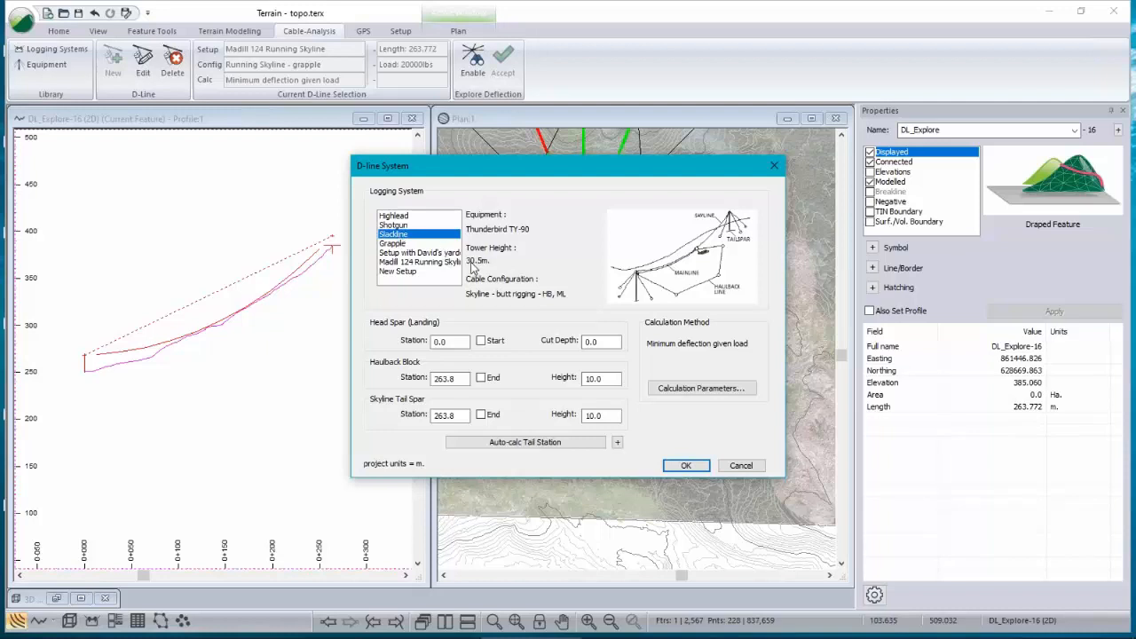
pyautogui.click(417, 262)
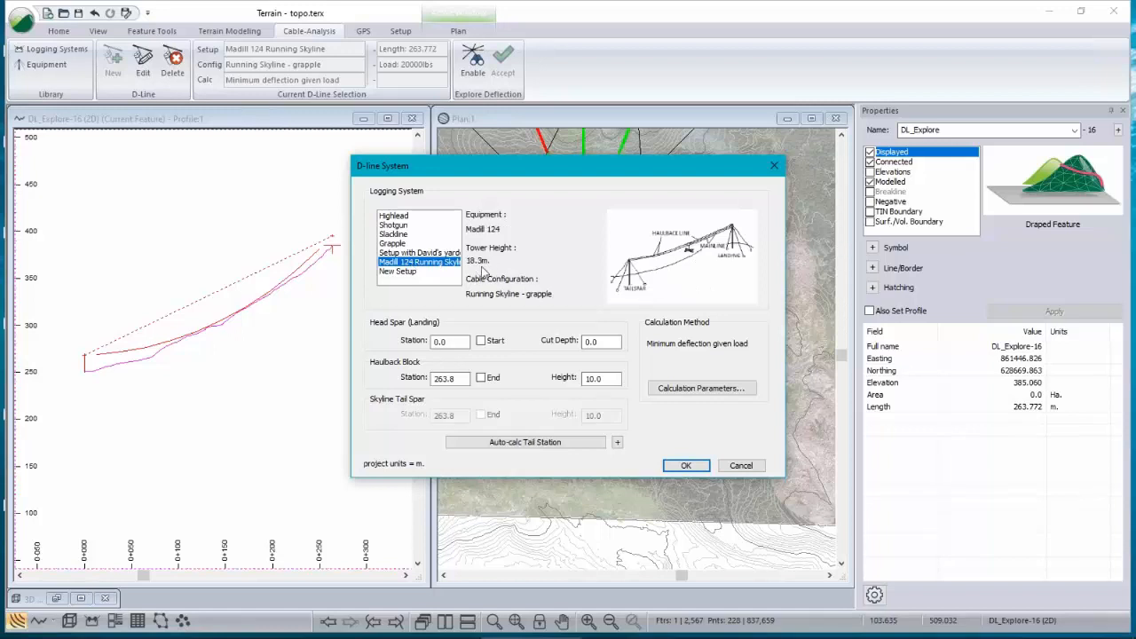
pyautogui.click(413, 234)
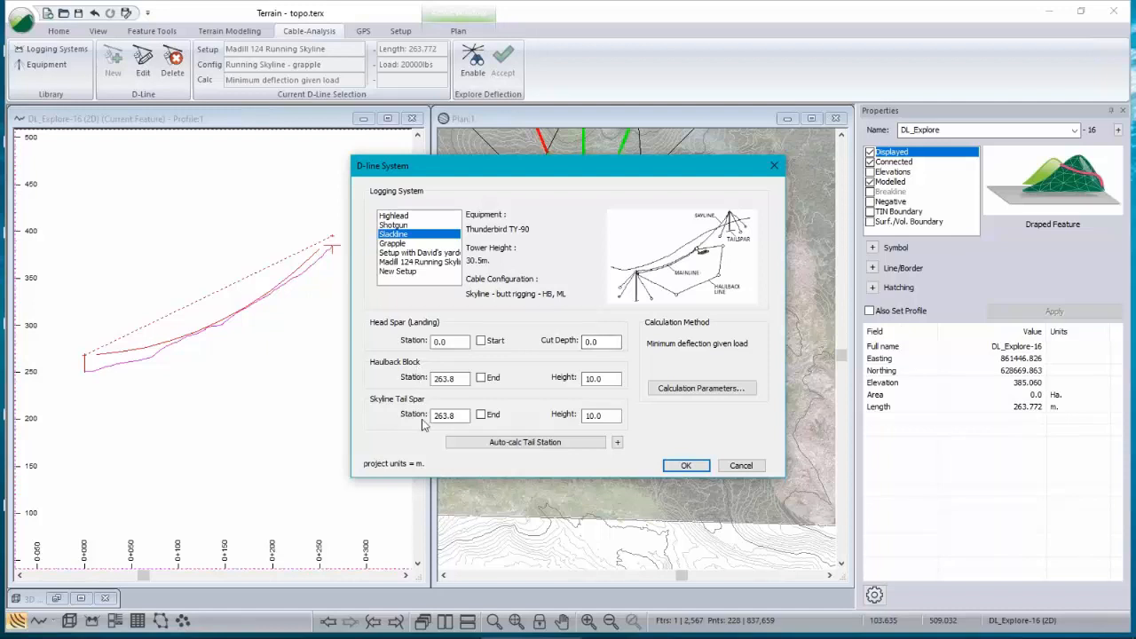
pyautogui.click(448, 378)
pyautogui.click(600, 416)
pyautogui.click(689, 469)
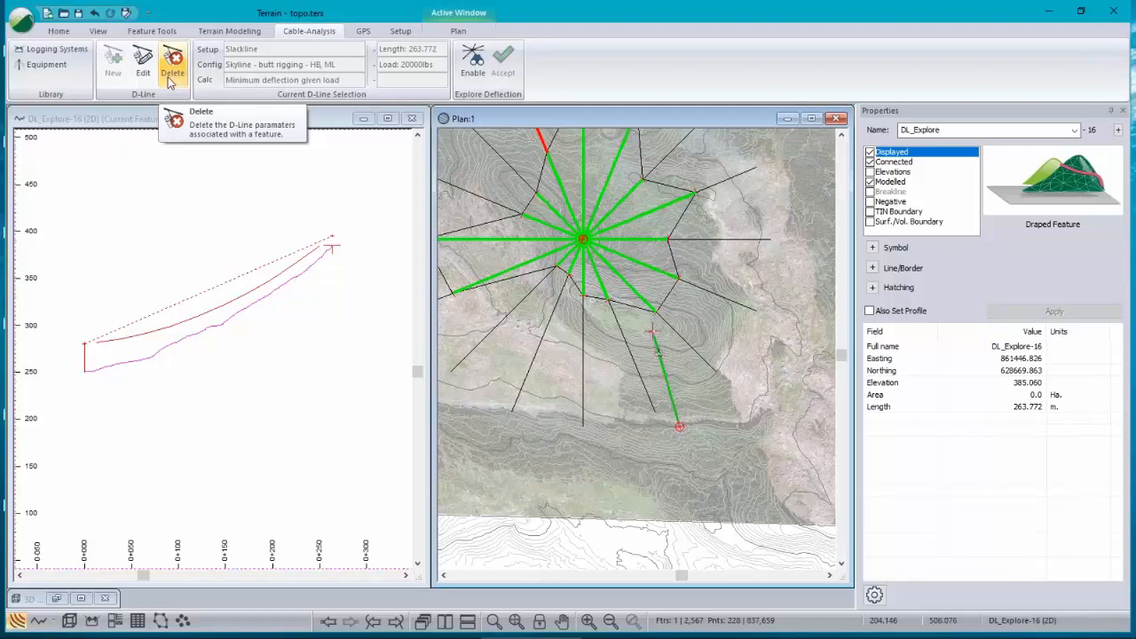
# Step: Change the calculation method to Maximum flying load given clearance with a 5 m clearance and apply the settings
pyautogui.click(143, 64)
pyautogui.click(702, 388)
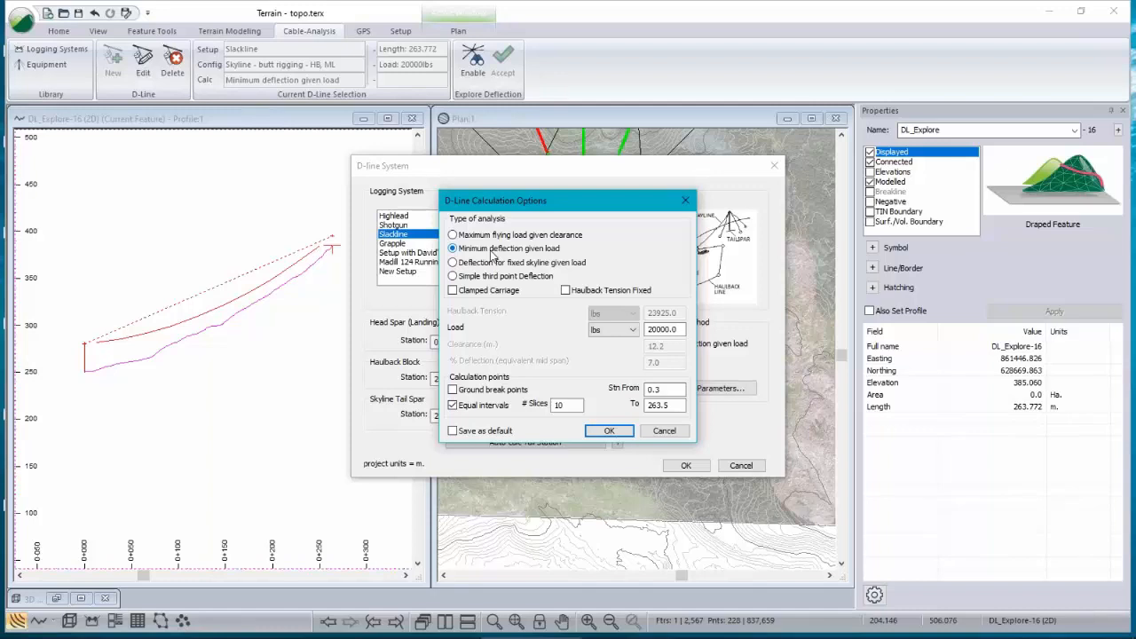
pyautogui.click(510, 236)
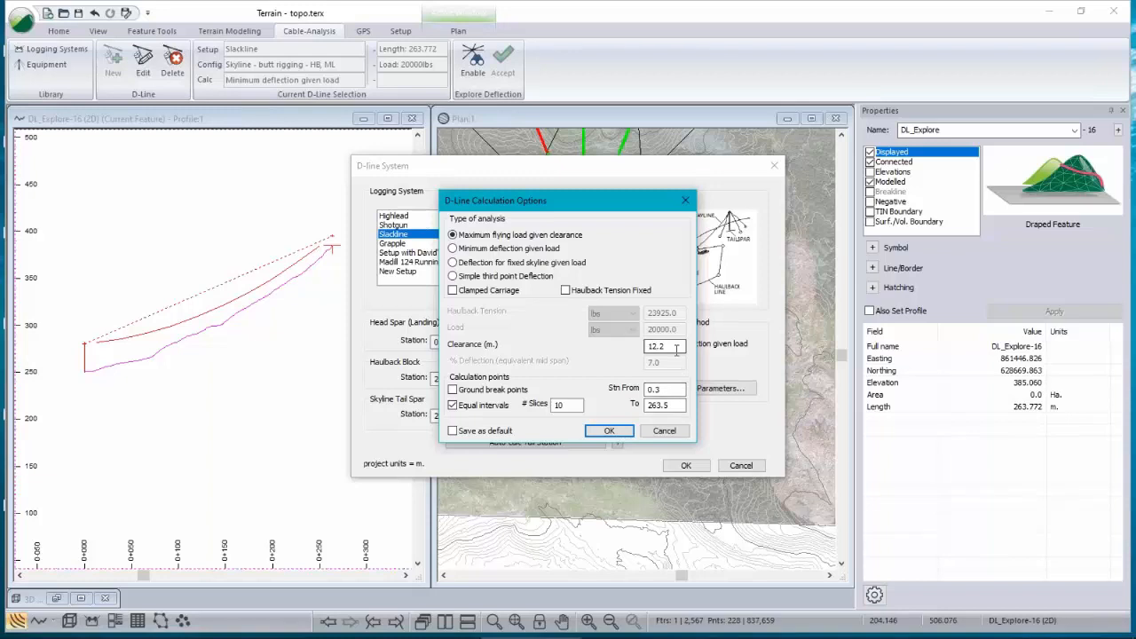
pyautogui.doubleClick(647, 346)
pyautogui.write('5')
pyautogui.click(612, 433)
pyautogui.click(686, 465)
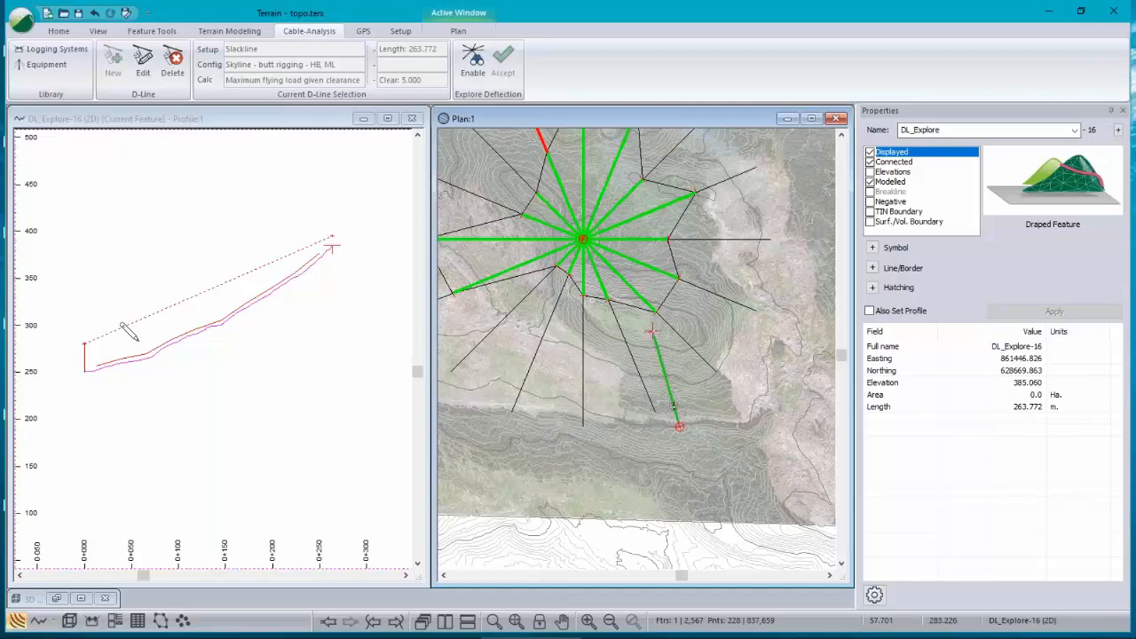
# Step: Add Tensions, Tensions Legend, Load, Errors, Calculation Info and System Description sub-windows to the profile window
pyautogui.moveTo(546, 394)
pyautogui.rightClick(242, 303)
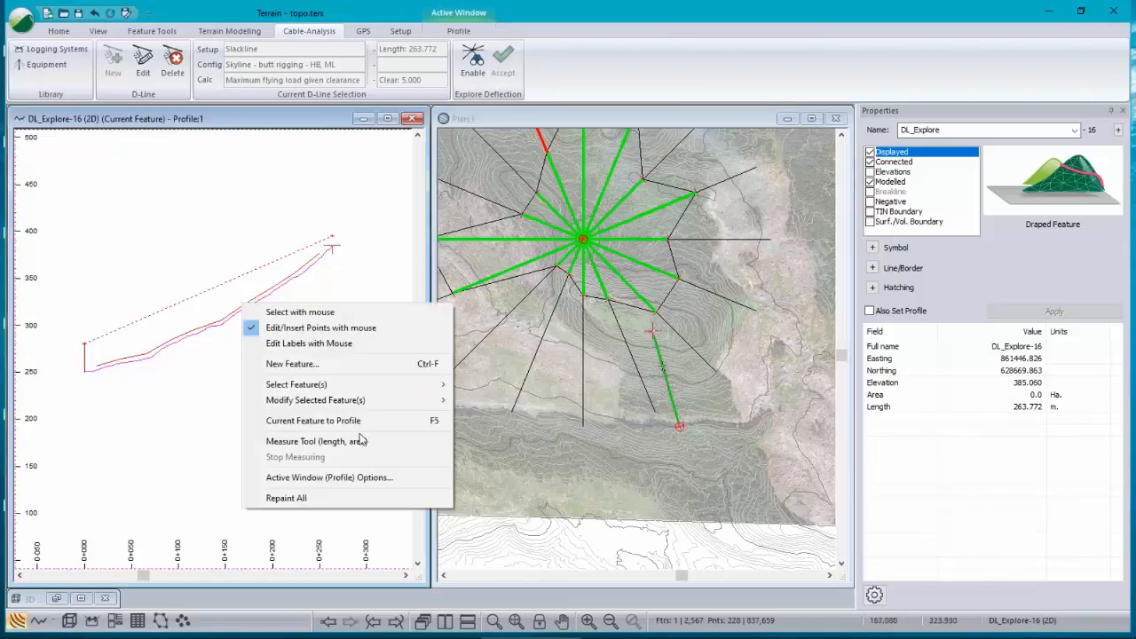
pyautogui.click(348, 480)
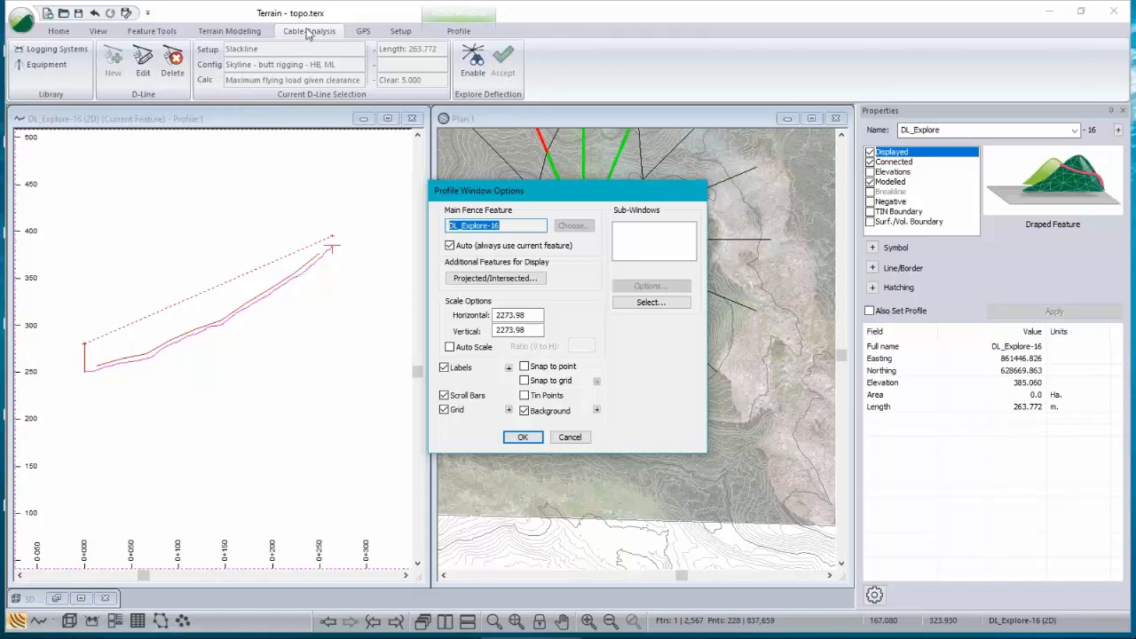
pyautogui.click(653, 303)
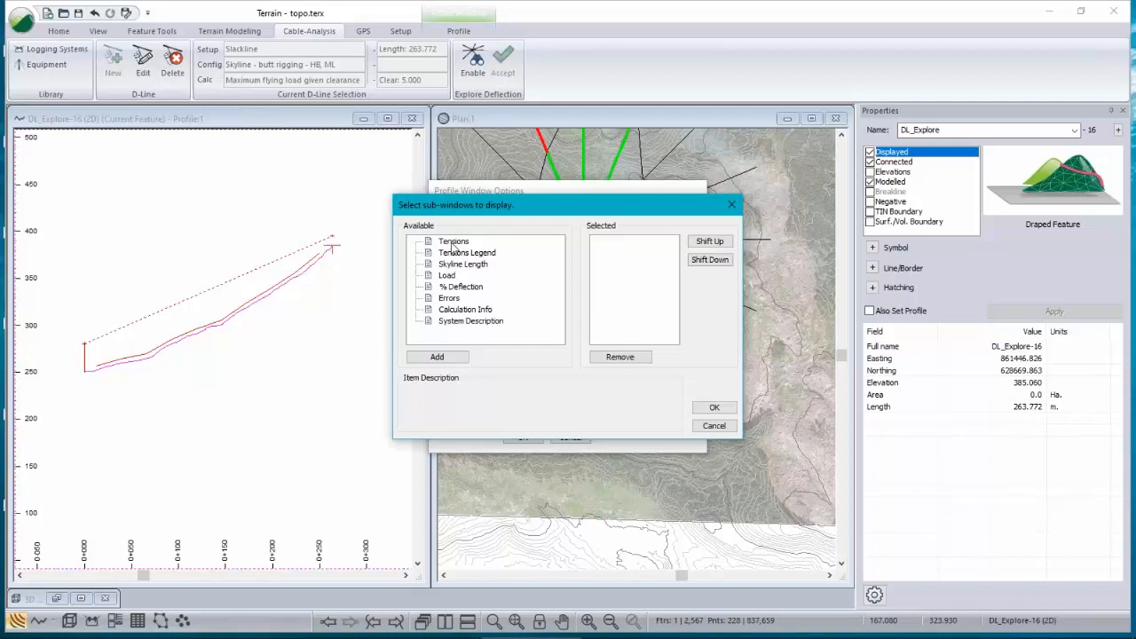
pyautogui.moveTo(452, 245); pyautogui.dragTo(632, 258)
pyautogui.moveTo(457, 253); pyautogui.dragTo(648, 284)
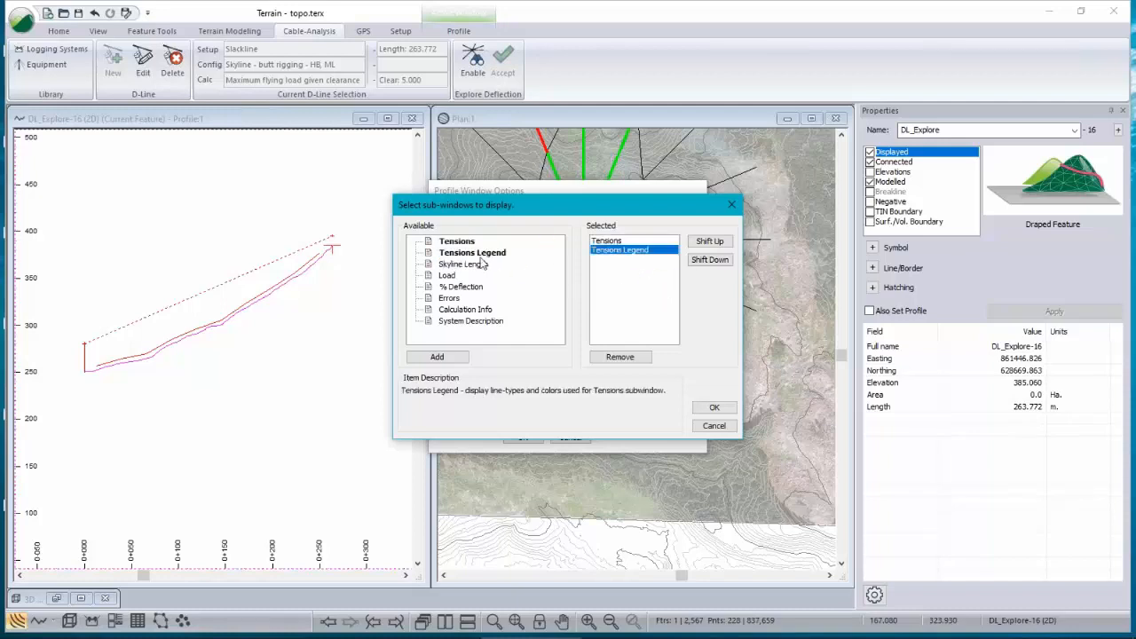
pyautogui.doubleClick(445, 277)
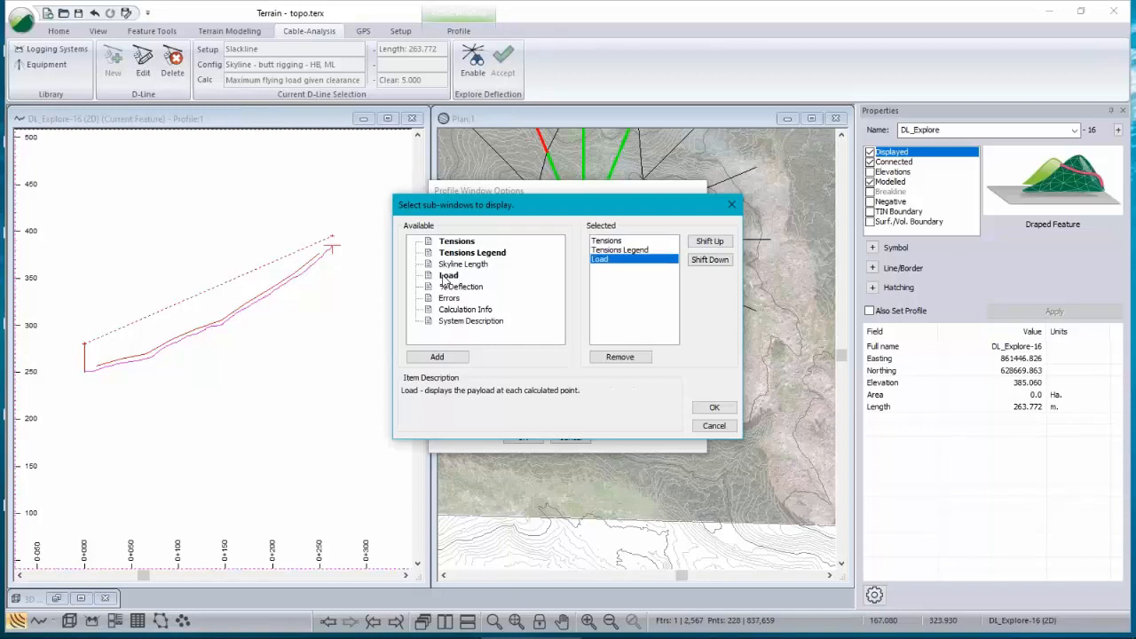
pyautogui.doubleClick(451, 298)
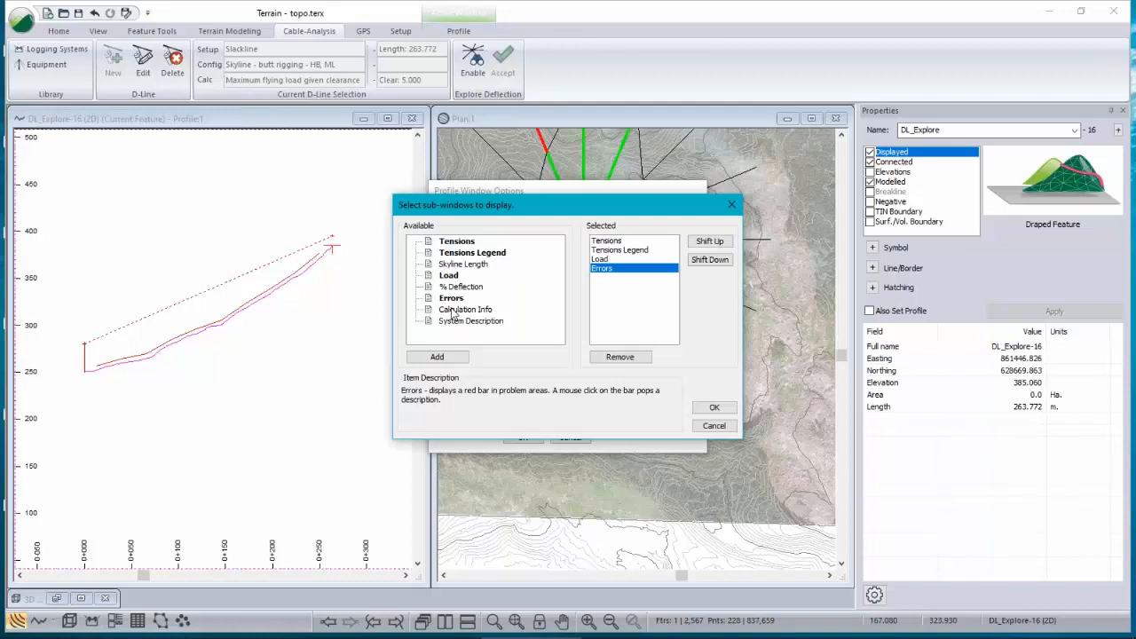
pyautogui.doubleClick(454, 309)
pyautogui.doubleClick(461, 321)
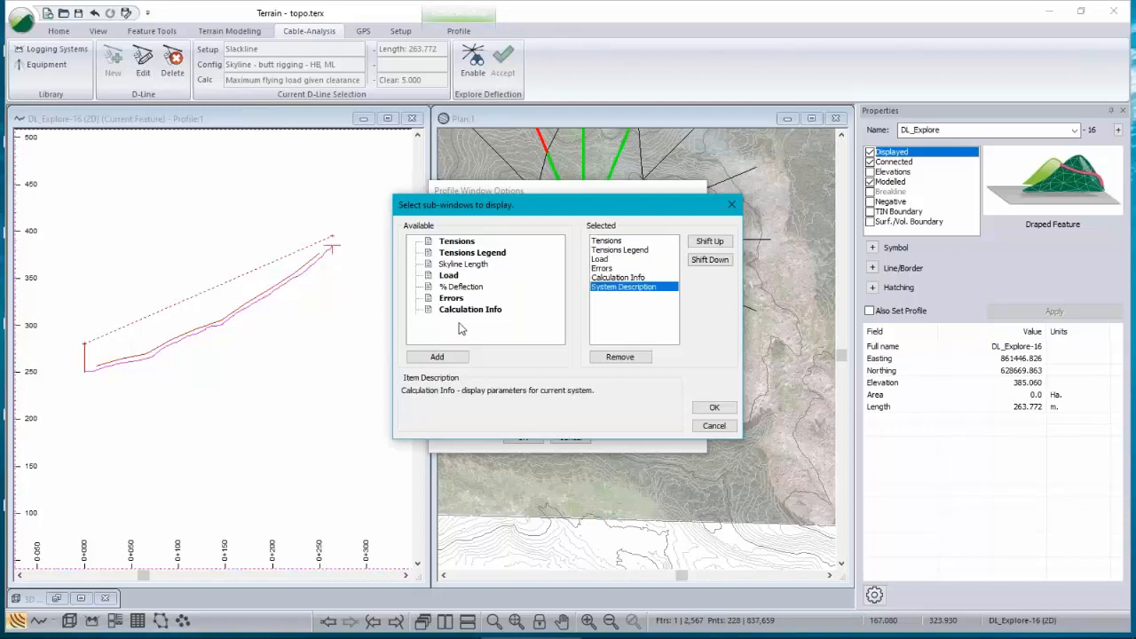
pyautogui.click(720, 416)
pyautogui.click(522, 437)
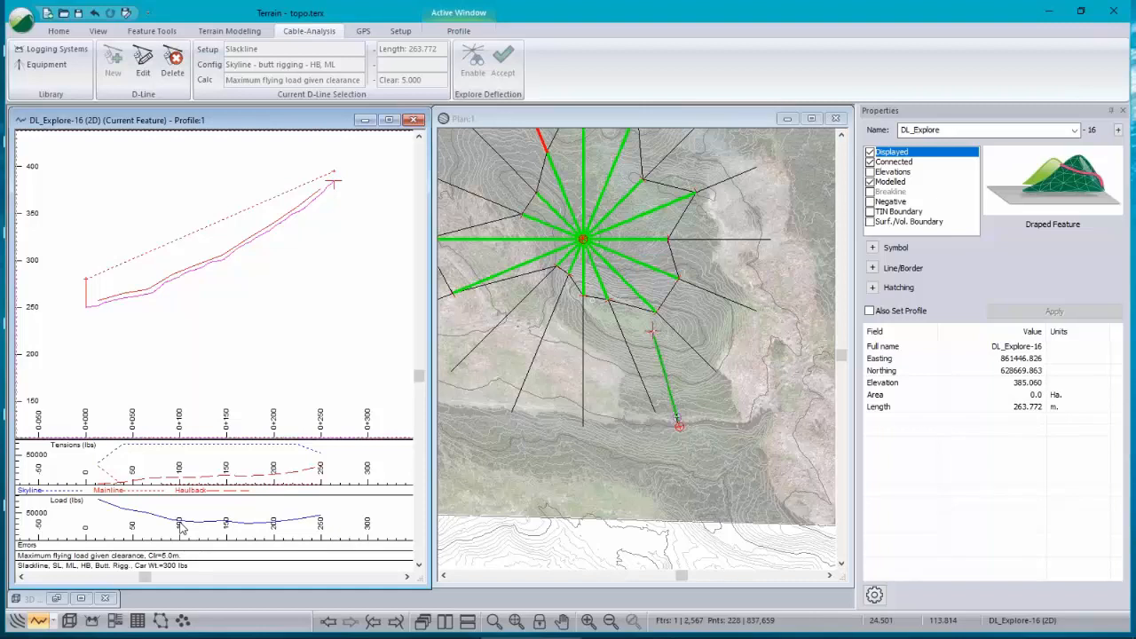
# Step: Add the % Deflection sub-window to the profile window
pyautogui.rightClick(212, 303)
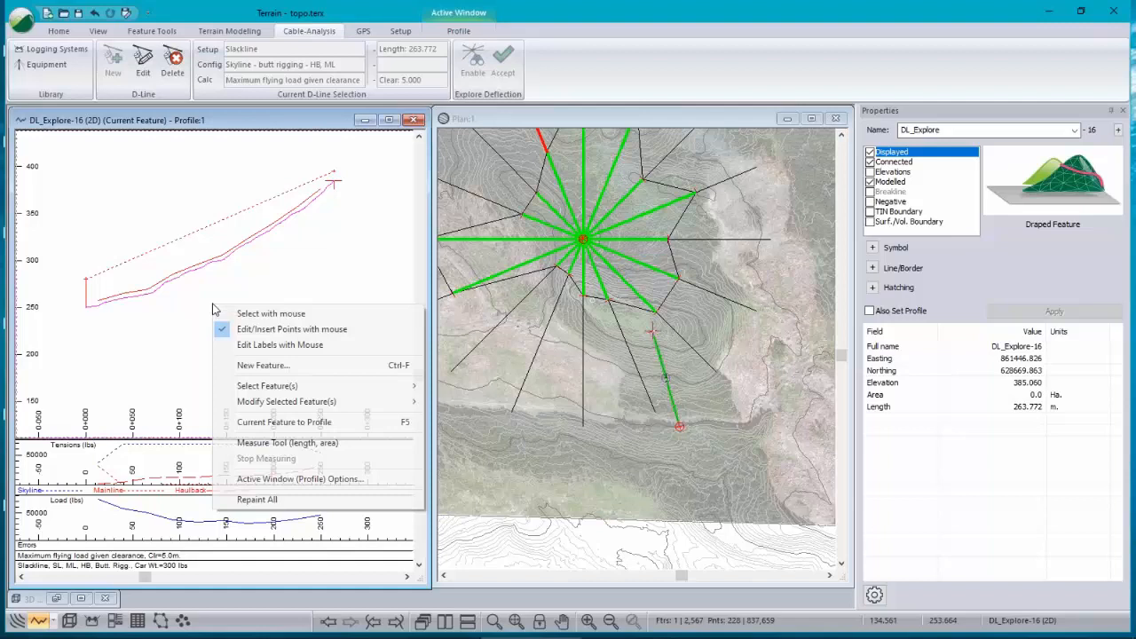
pyautogui.click(284, 478)
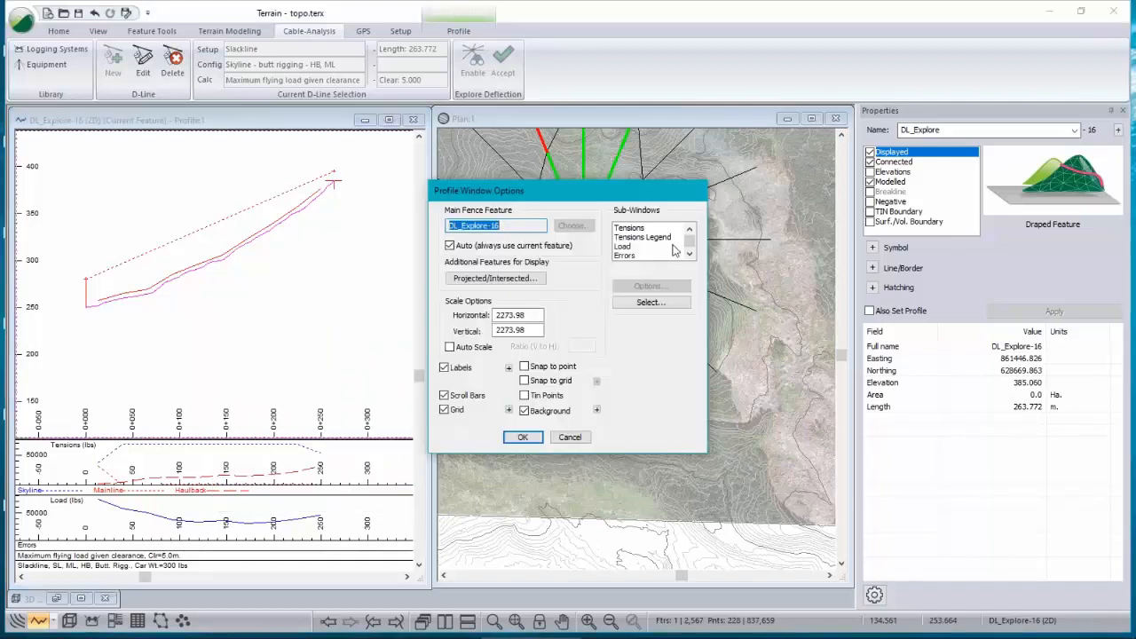
pyautogui.click(652, 302)
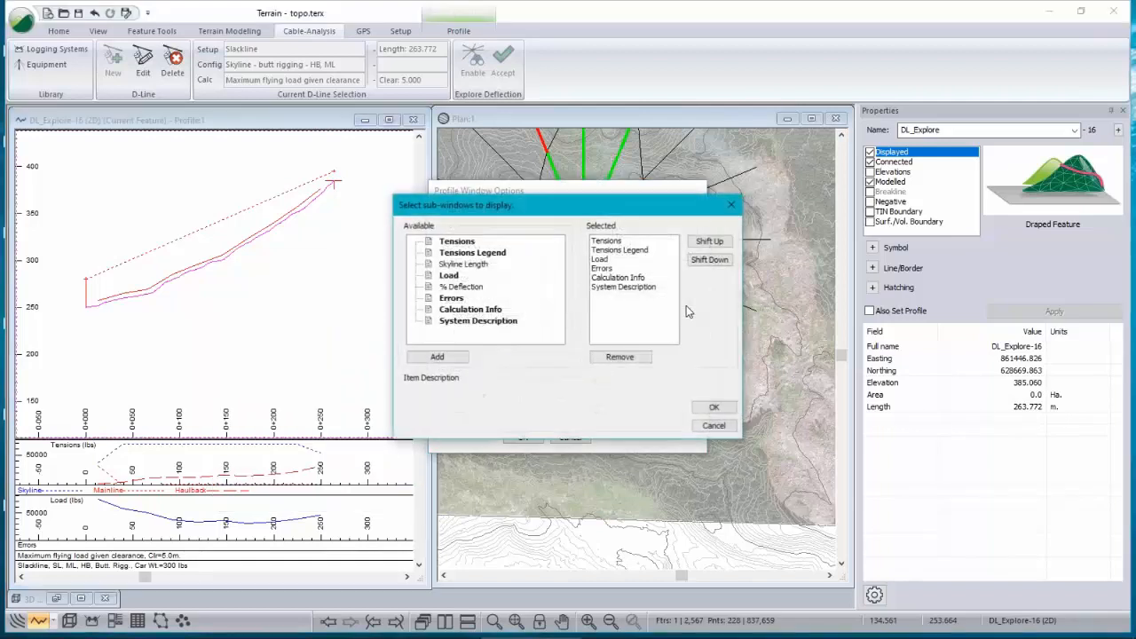
pyautogui.doubleClick(464, 288)
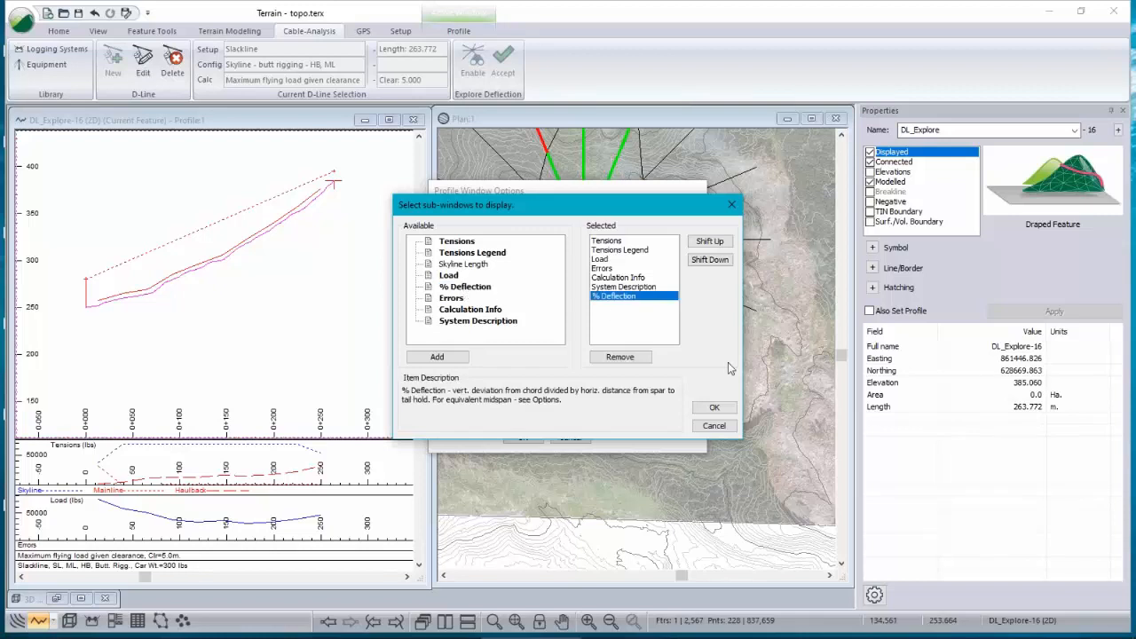
pyautogui.click(715, 407)
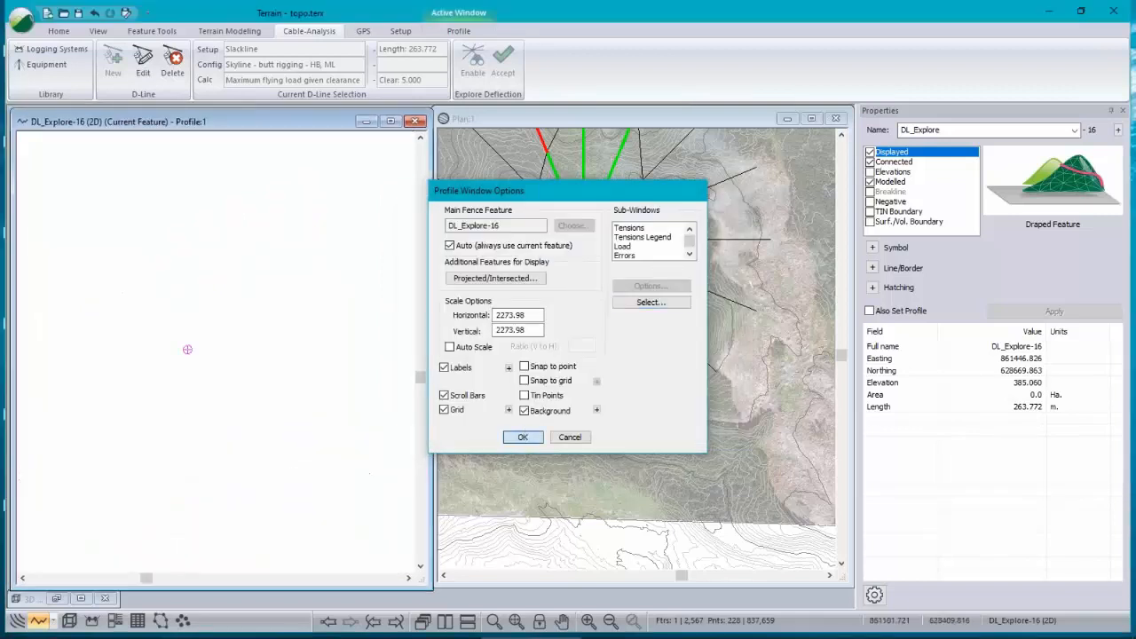
pyautogui.click(523, 437)
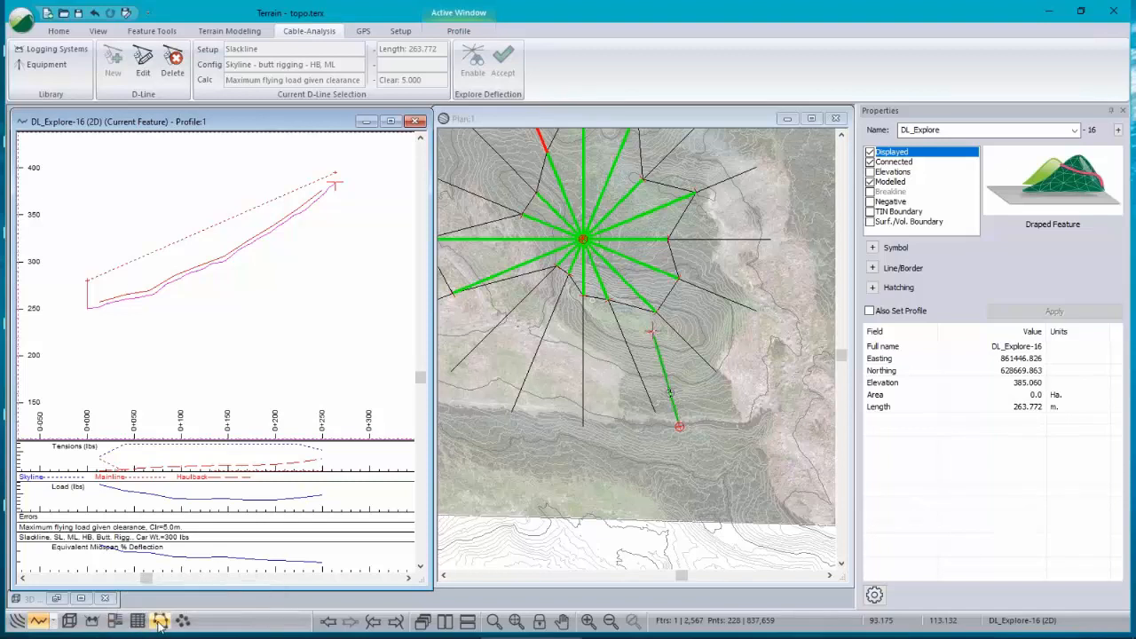
# Step: Open the Cable Analysis data window and display Load, Skyline HS T and Mainline T rows in it
pyautogui.click(95, 624)
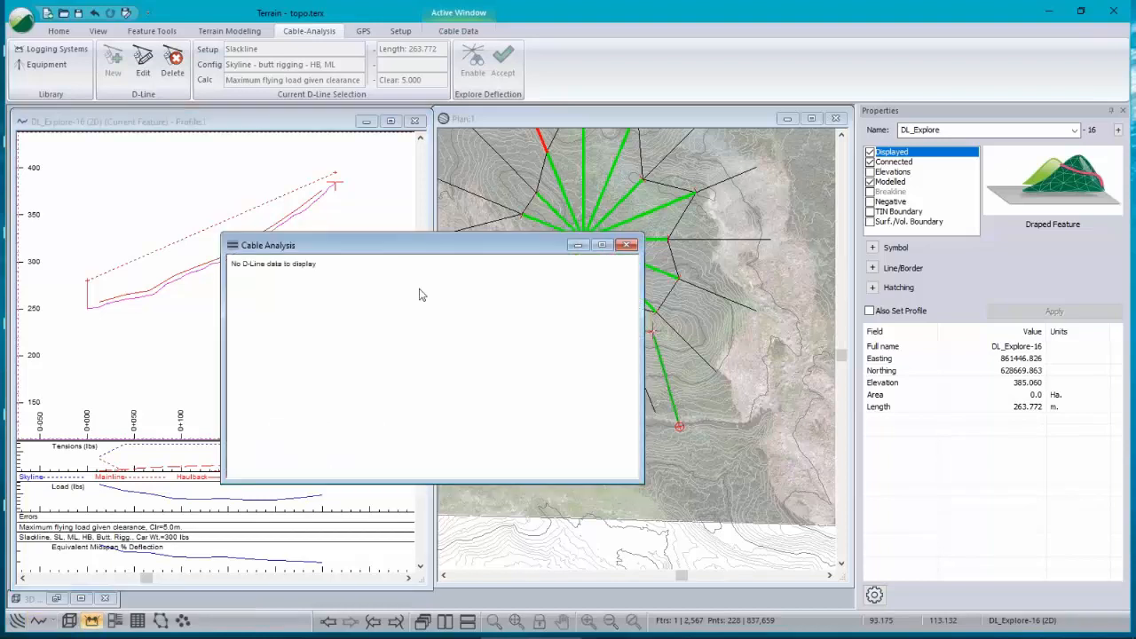
pyautogui.rightClick(421, 293)
pyautogui.click(519, 387)
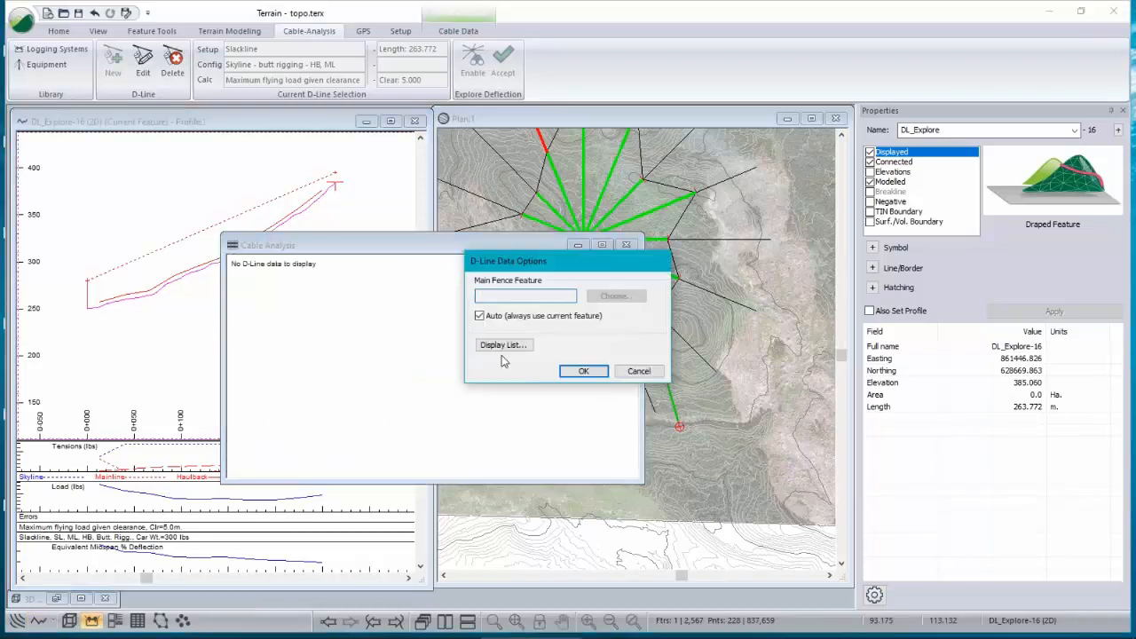
pyautogui.click(508, 345)
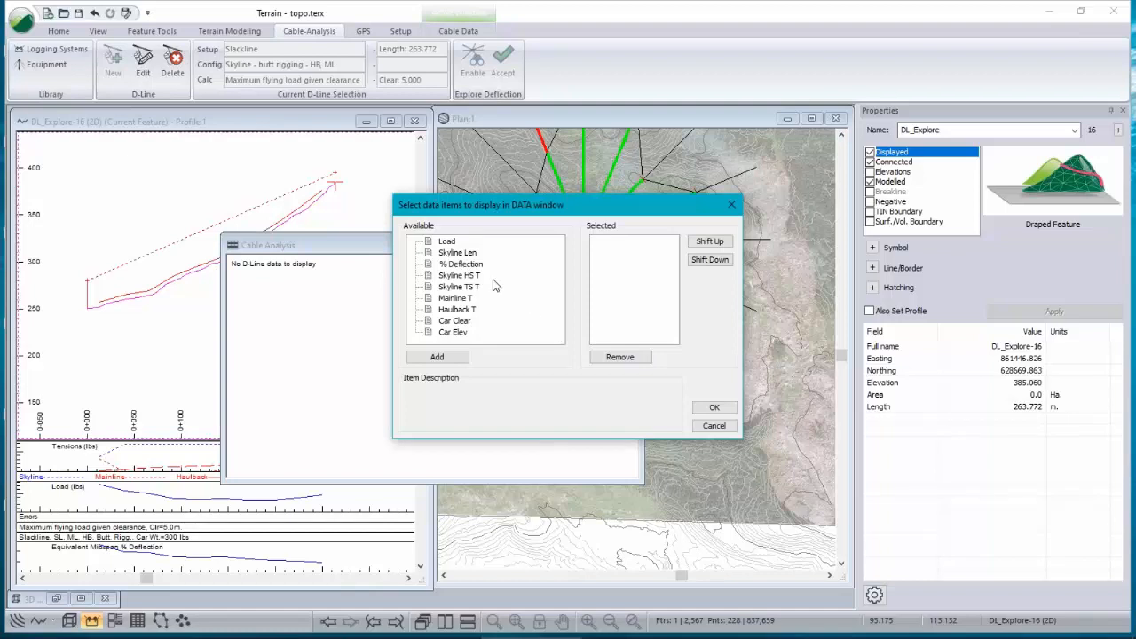
pyautogui.moveTo(571, 203); pyautogui.dragTo(558, 162)
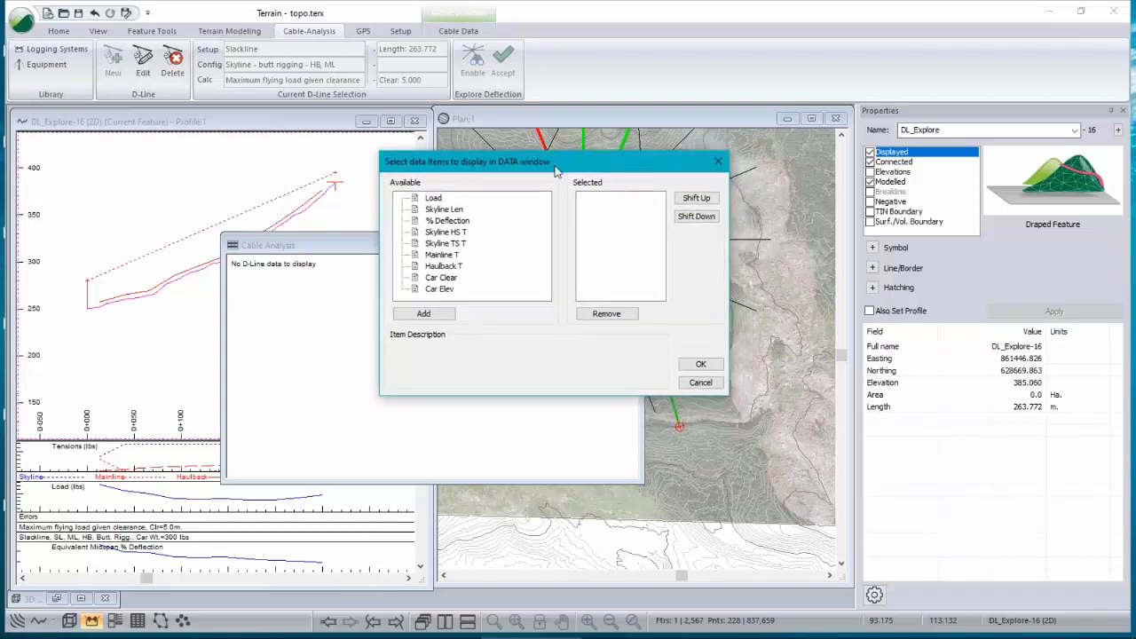
pyautogui.doubleClick(435, 198)
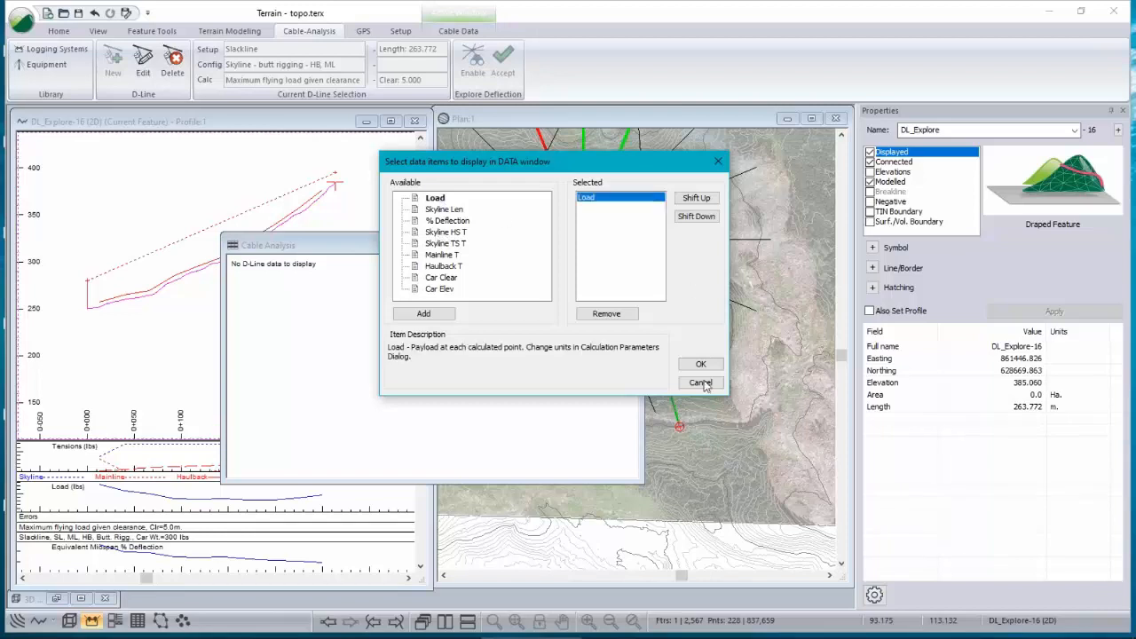
pyautogui.doubleClick(446, 233)
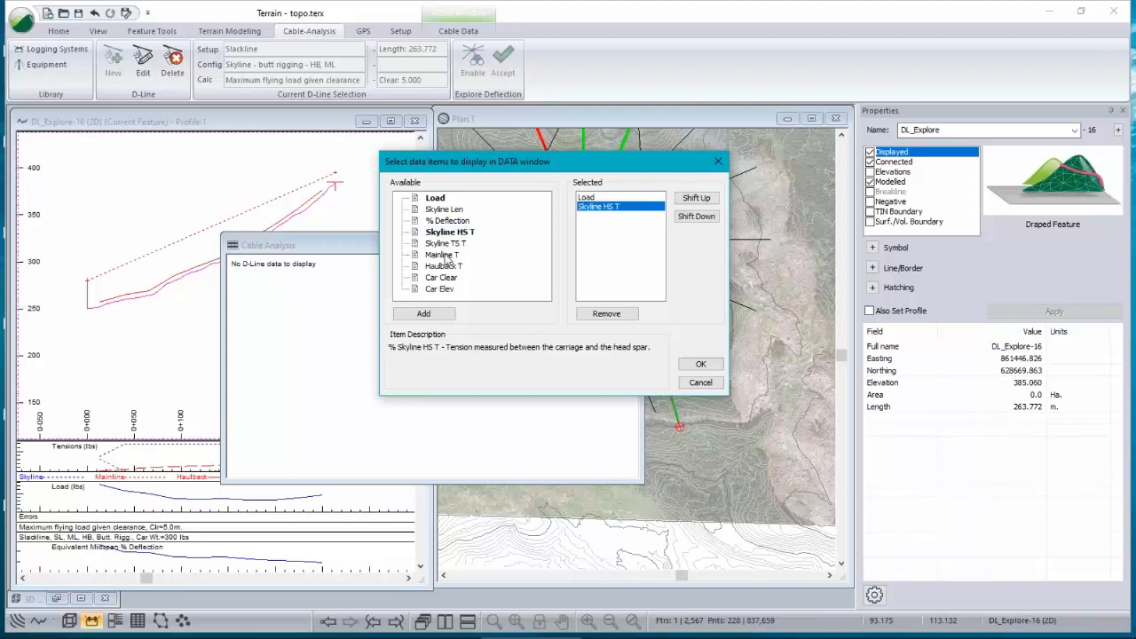
pyautogui.doubleClick(447, 255)
pyautogui.click(699, 364)
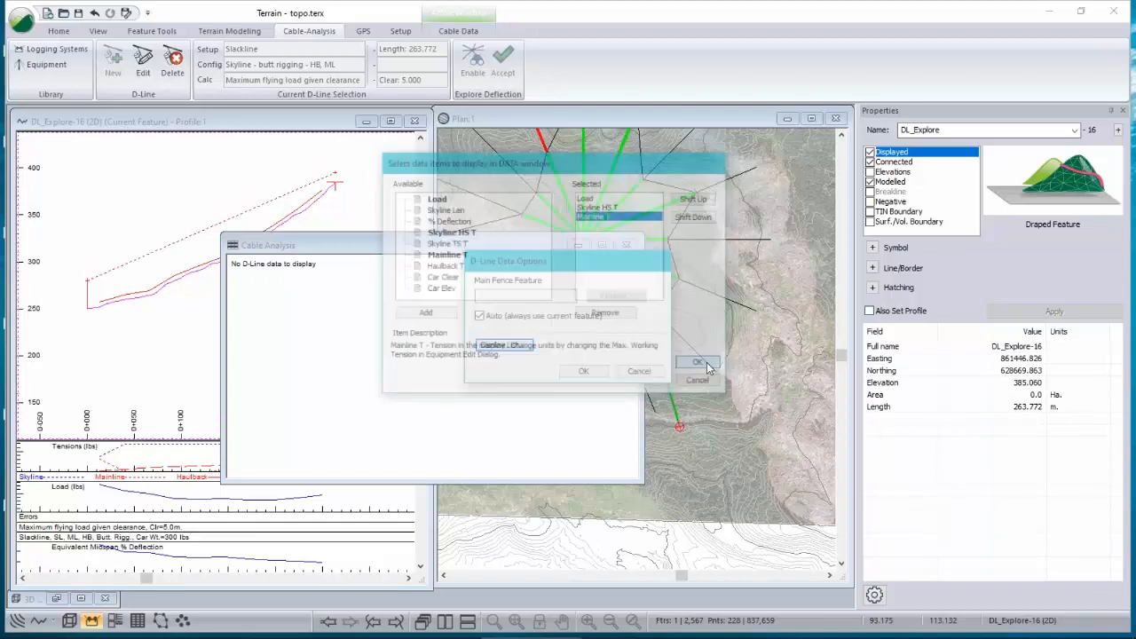
pyautogui.click(596, 372)
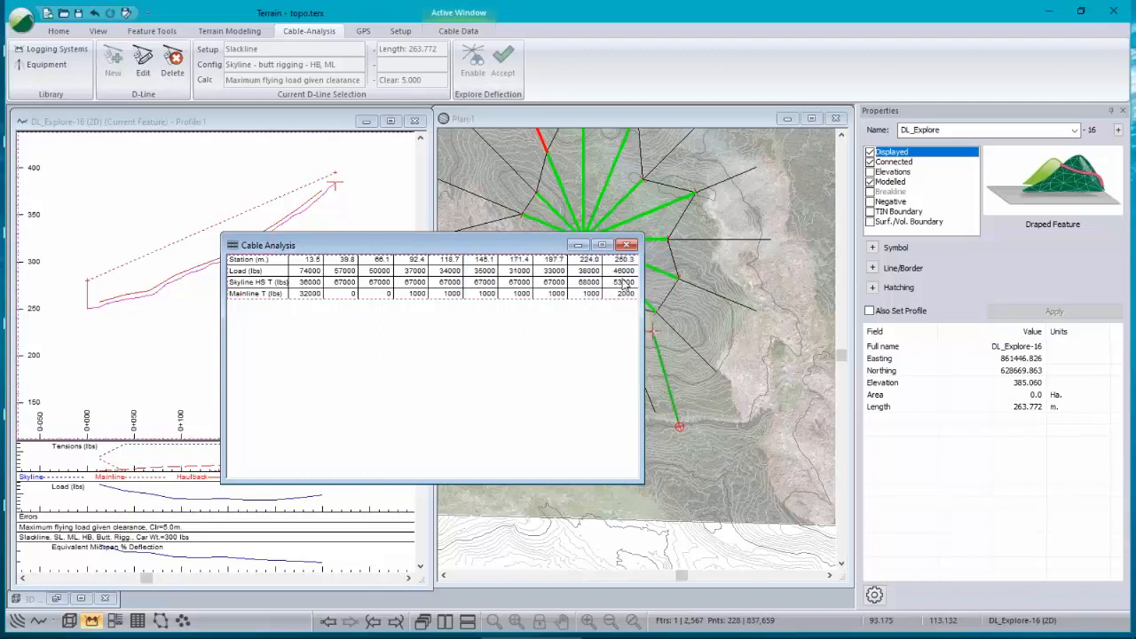
pyautogui.rightClick(460, 335)
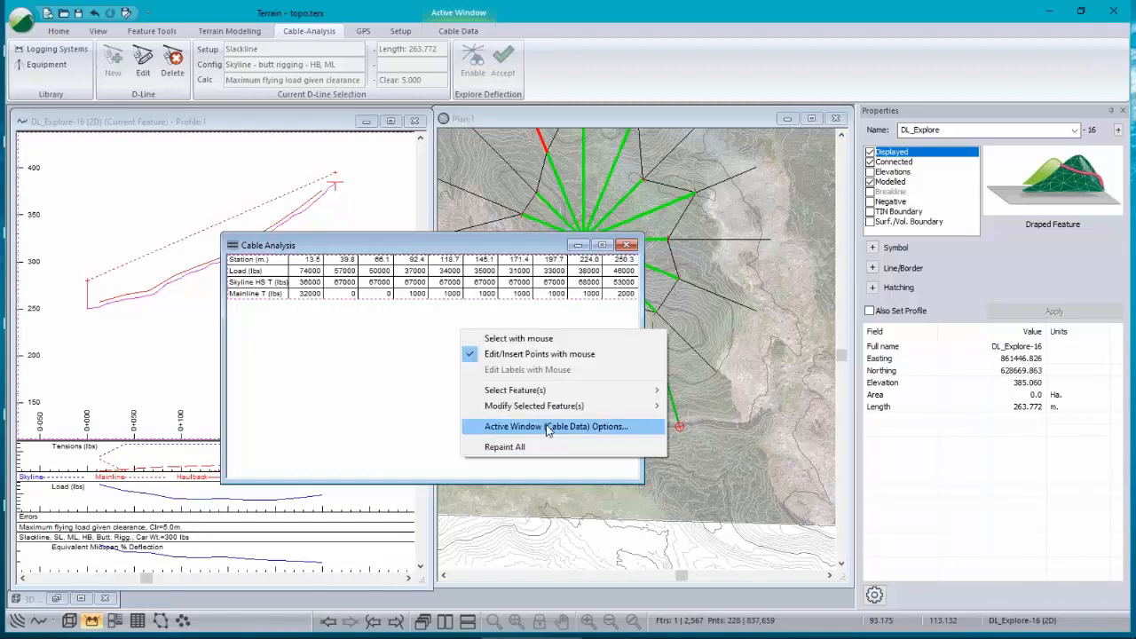
pyautogui.click(611, 117)
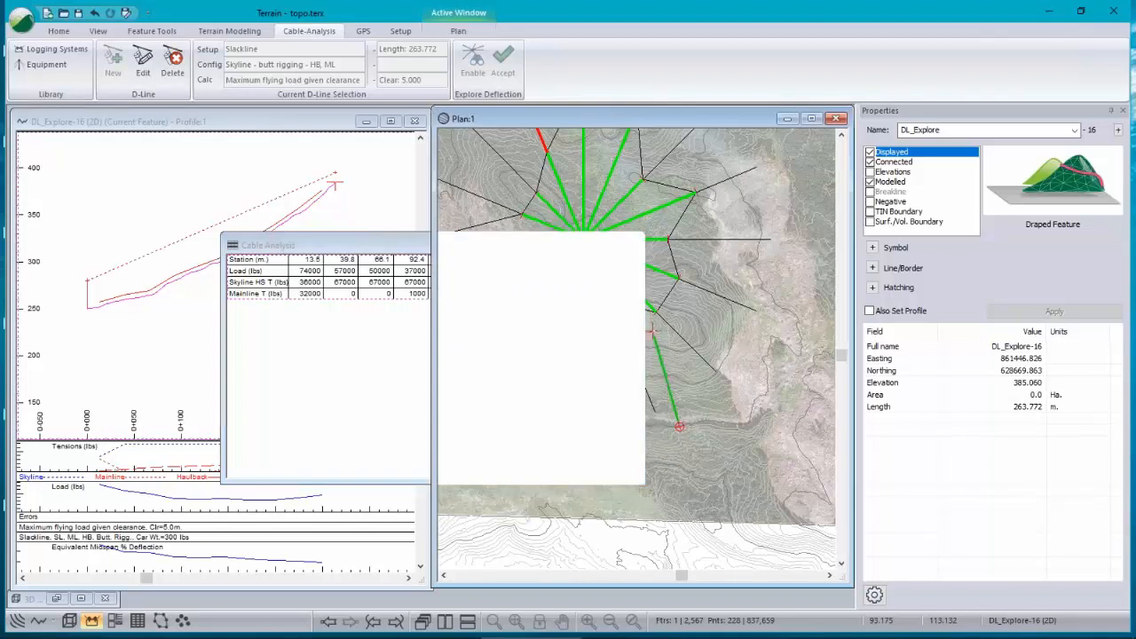
pyautogui.rightClick(633, 270)
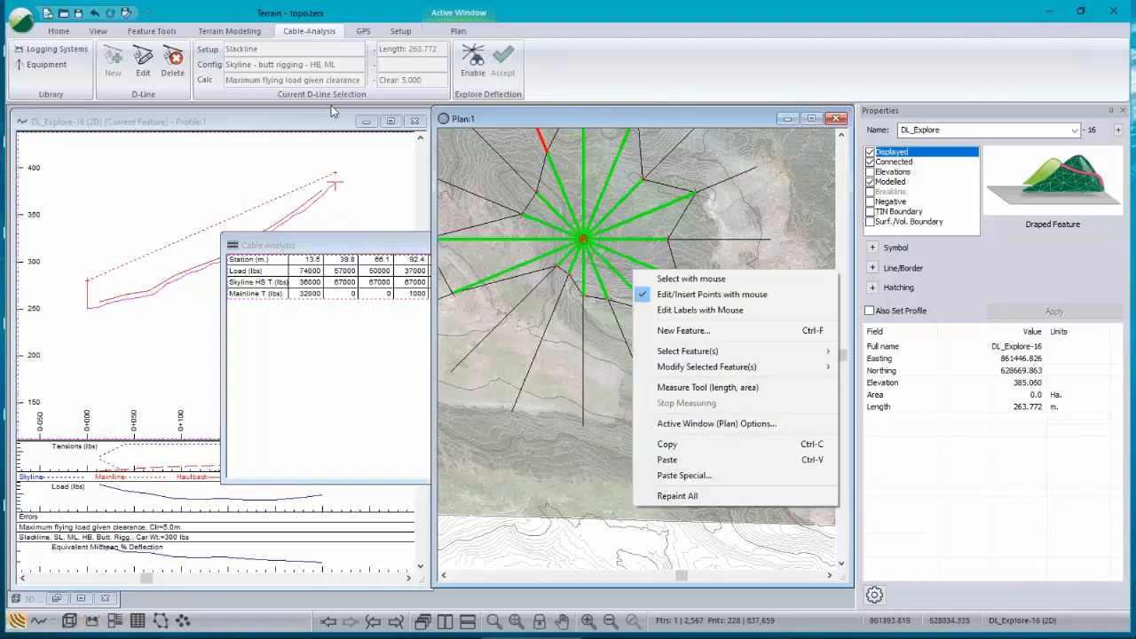
pyautogui.click(142, 121)
pyautogui.rightClick(116, 193)
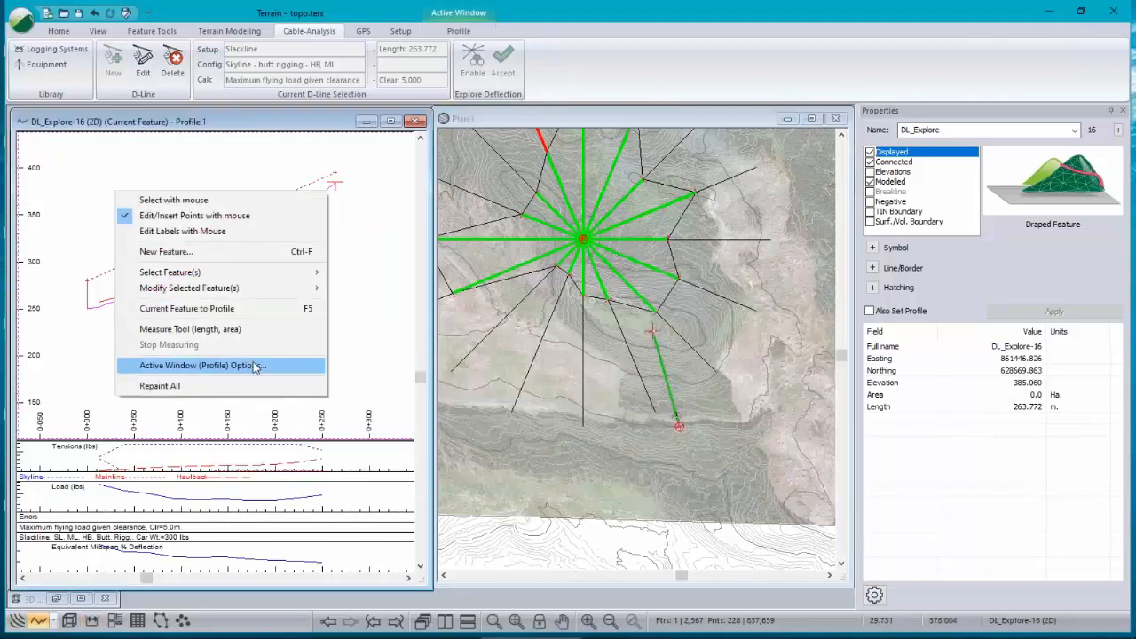
pyautogui.click(263, 127)
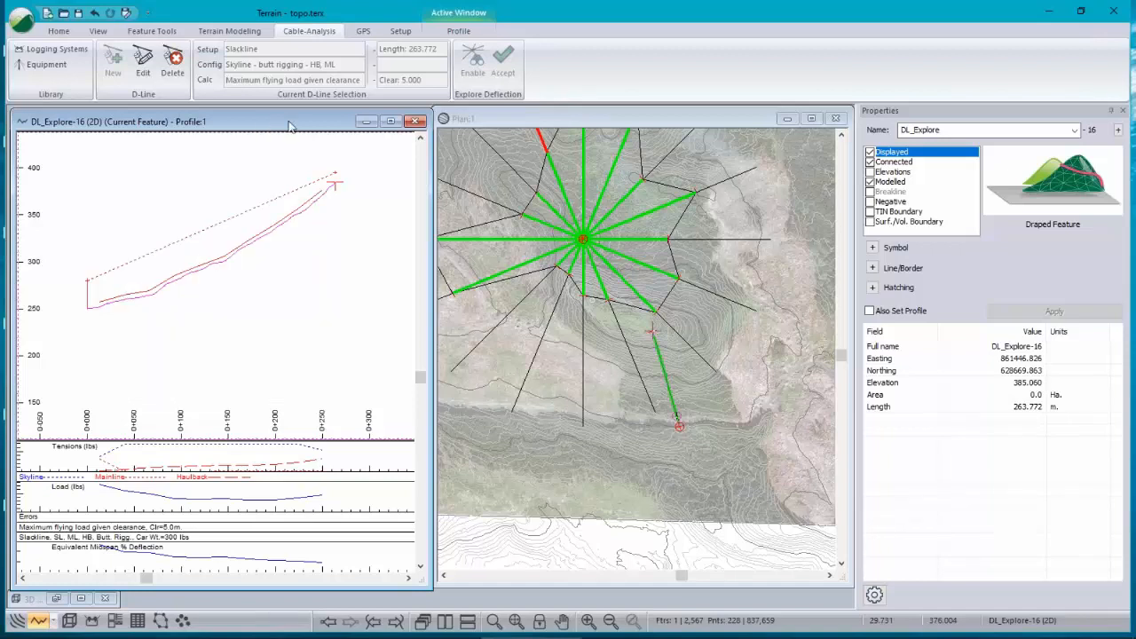
# Step: Load the CablesMaxLoad.ilt screen layout
pyautogui.click(98, 31)
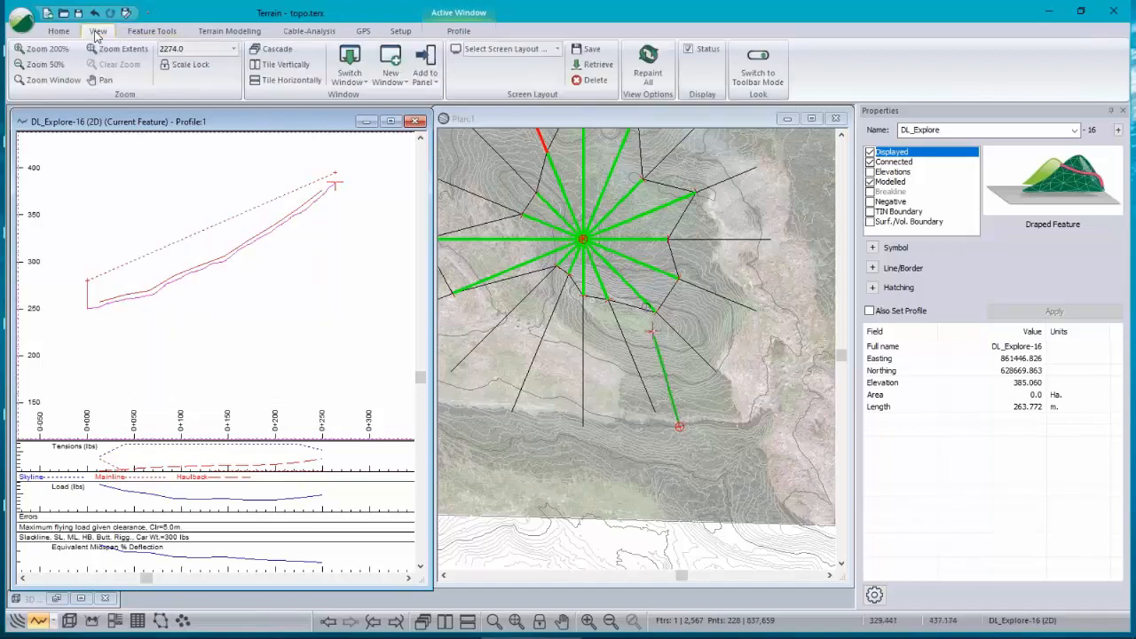
pyautogui.click(558, 51)
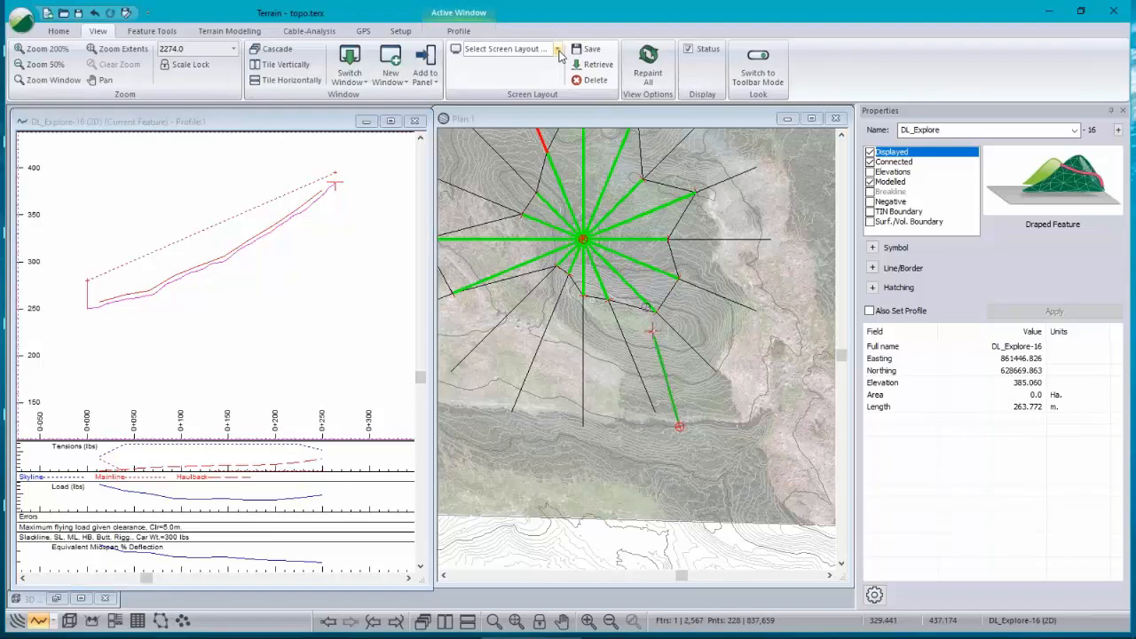
pyautogui.click(558, 51)
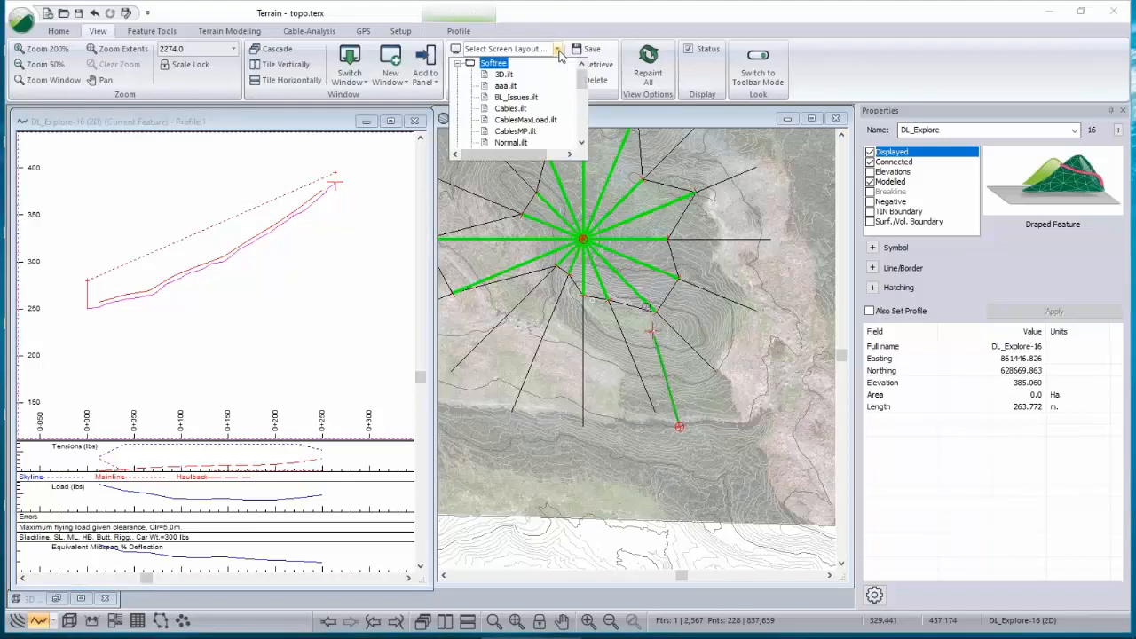
pyautogui.click(525, 120)
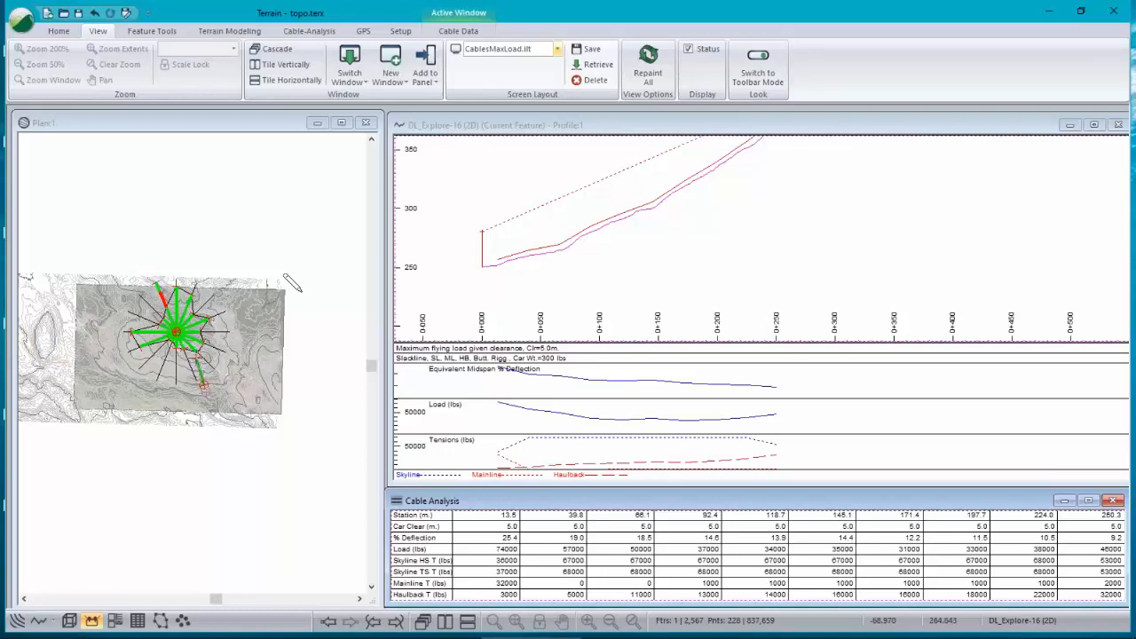
# Step: Inspect the deflection line in the plan and profile windows alongside the cable analysis table
pyautogui.scroll(2, 183, 346)
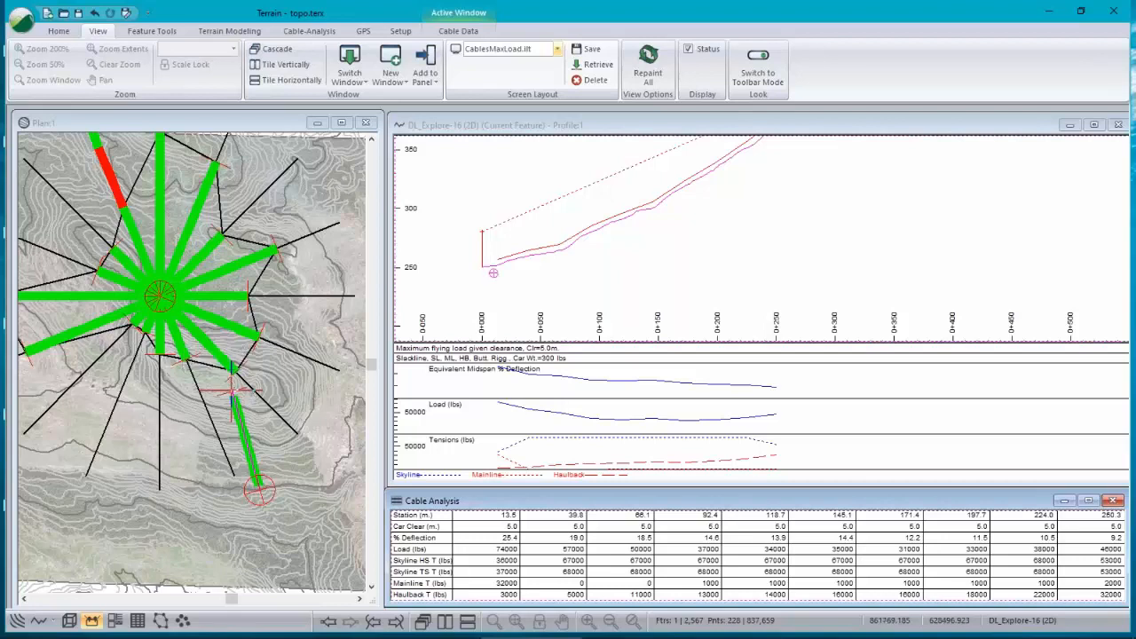
pyautogui.scroll(-1, 245, 318)
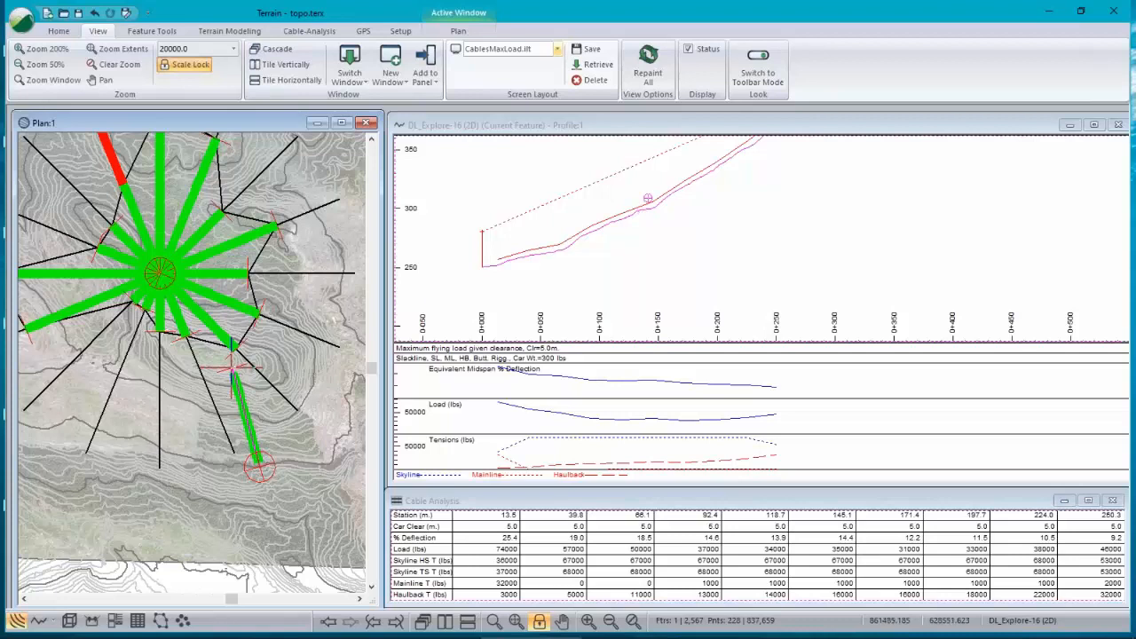
pyautogui.click(702, 228)
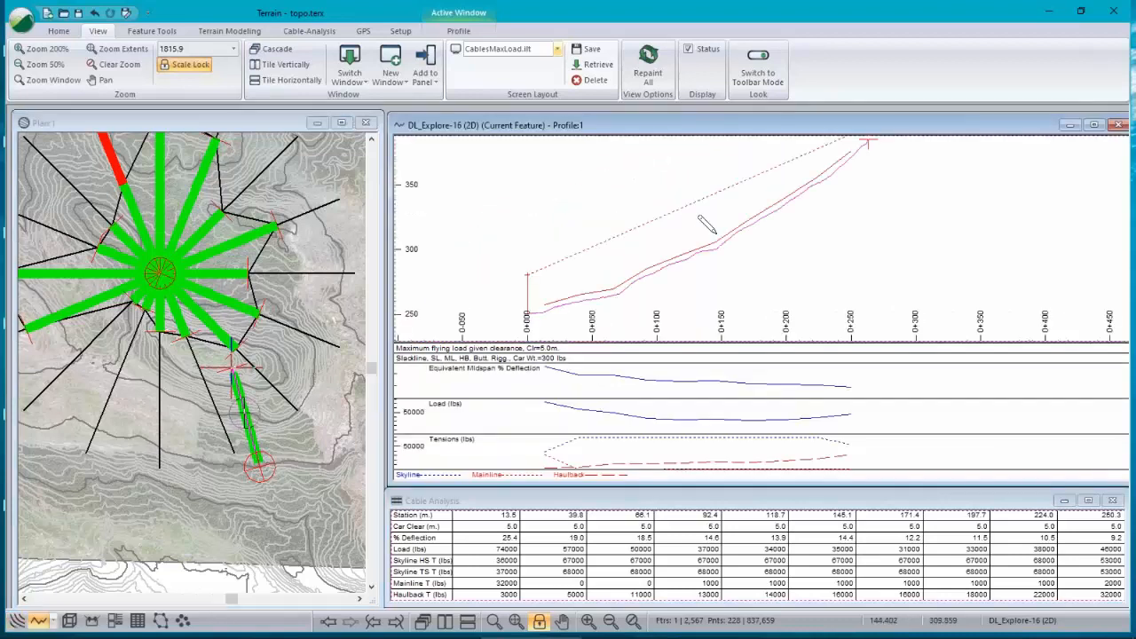
pyautogui.scroll(-2, 707, 225)
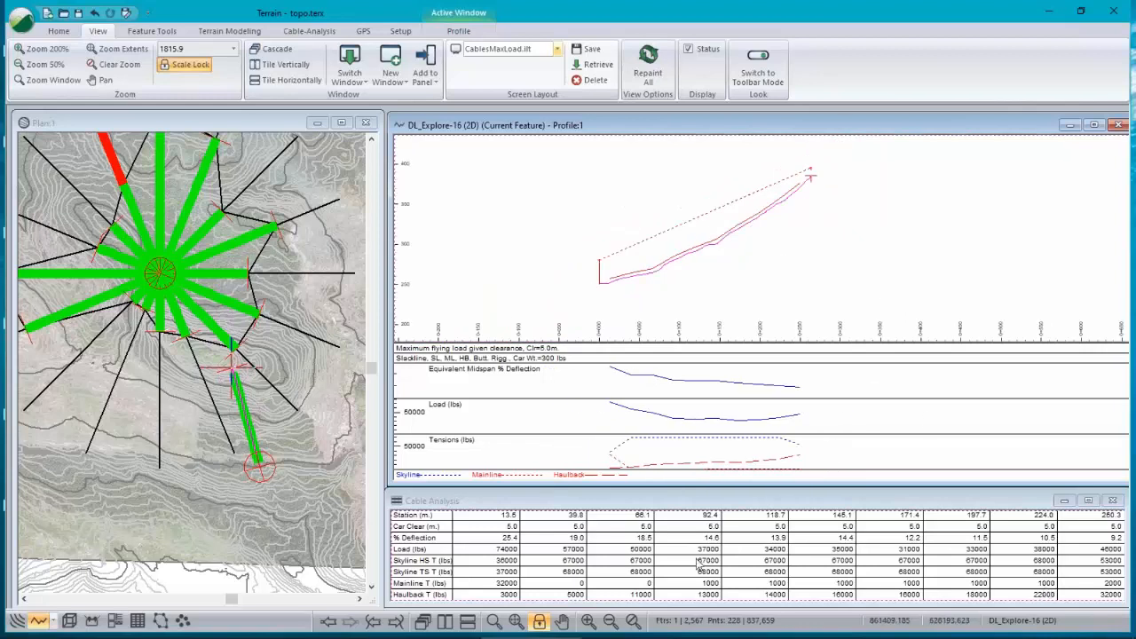
pyautogui.click(677, 506)
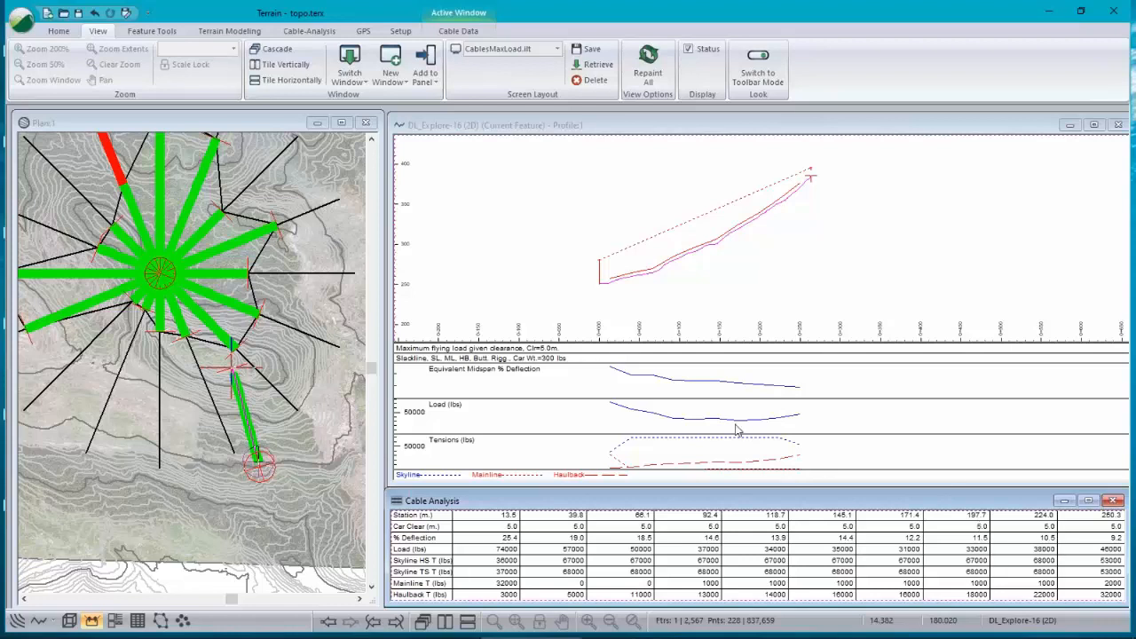
pyautogui.click(590, 132)
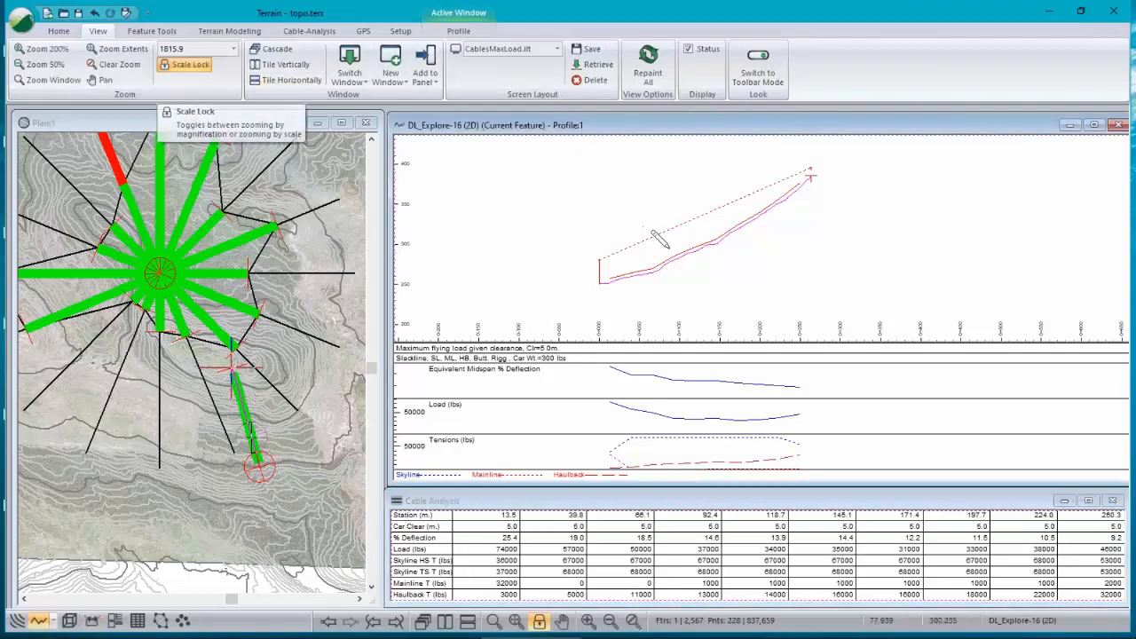
# Step: Change the calculation method to Deflection for fixed skyline given load with a 31000 lbs load and 12% deflection, and apply
pyautogui.click(309, 31)
pyautogui.click(202, 83)
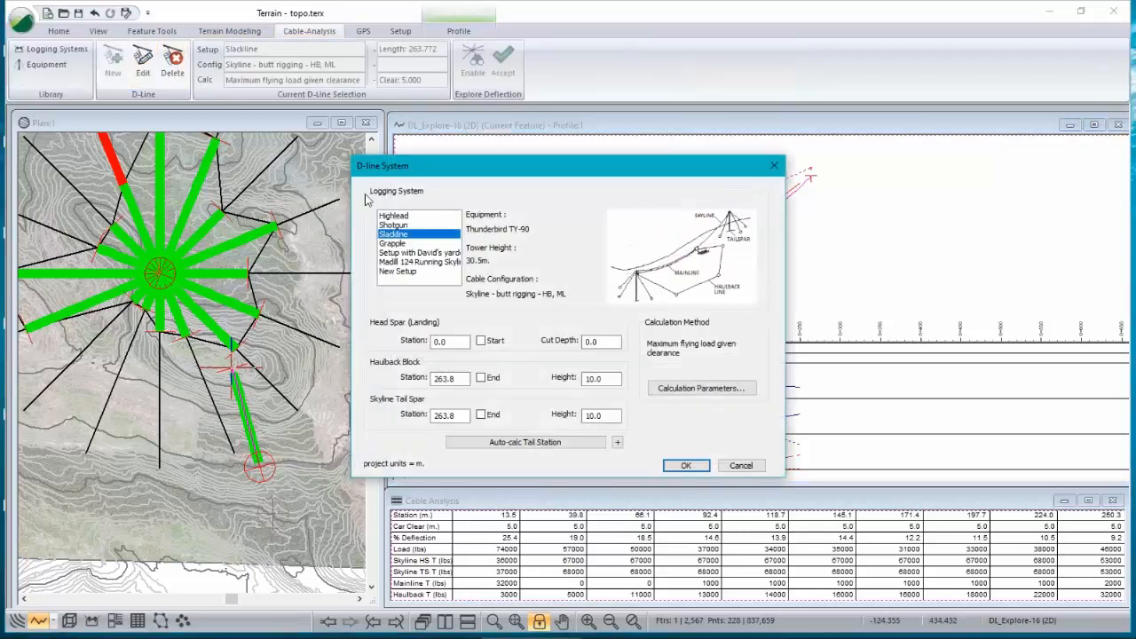
pyautogui.click(701, 387)
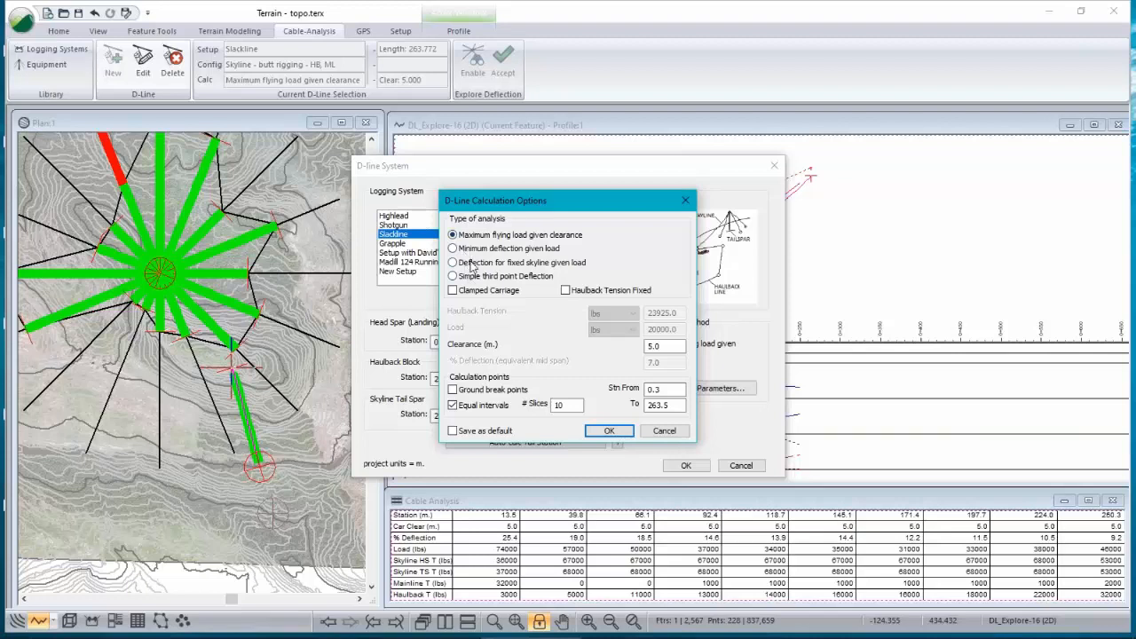
pyautogui.click(472, 252)
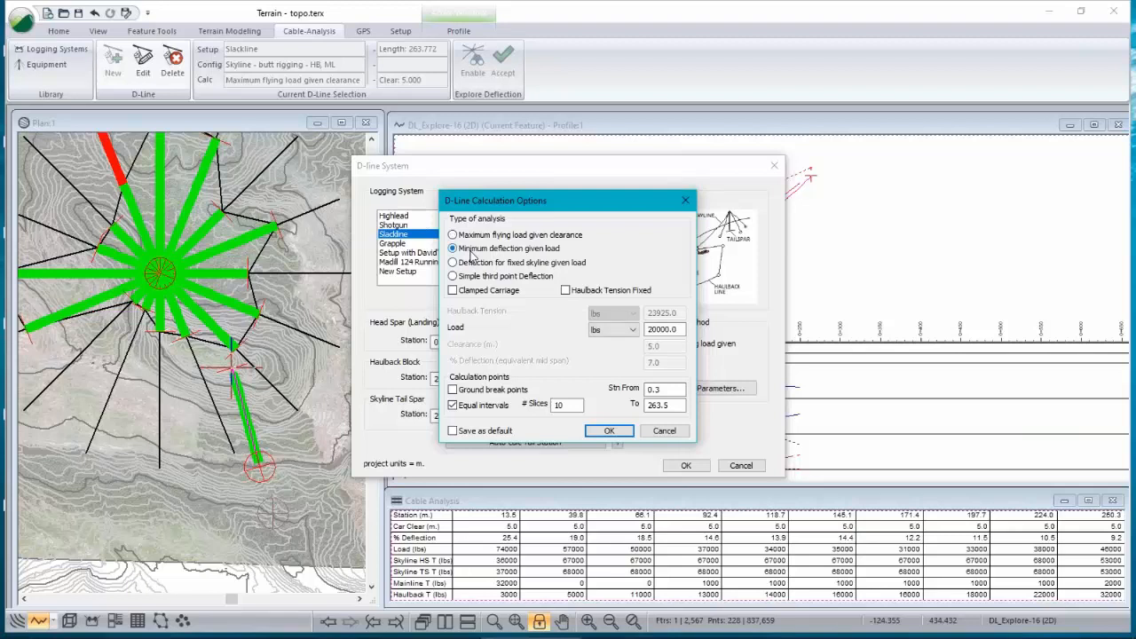
pyautogui.click(475, 266)
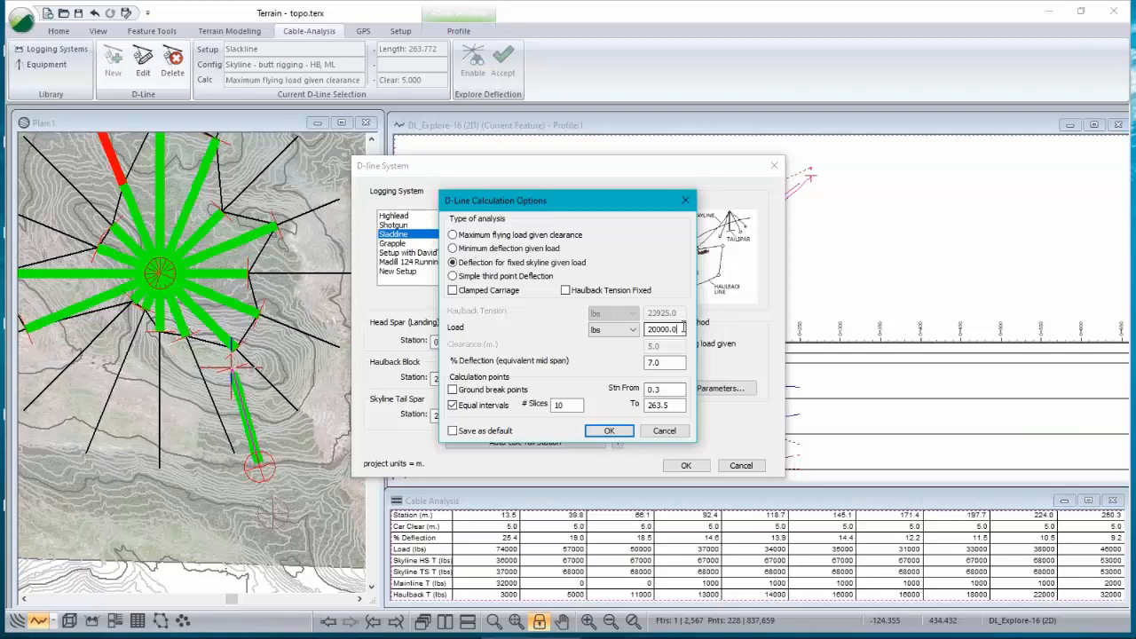
pyautogui.doubleClick(684, 328)
pyautogui.write('31000')
pyautogui.press('Tab')
pyautogui.write('1')
pyautogui.click(608, 430)
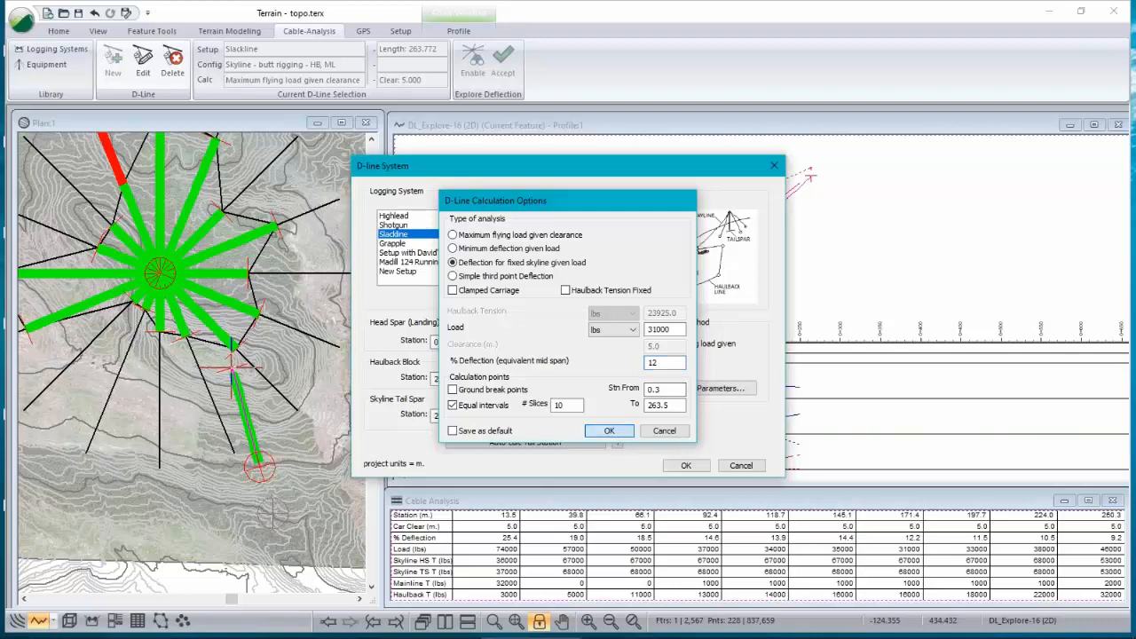
pyautogui.click(686, 466)
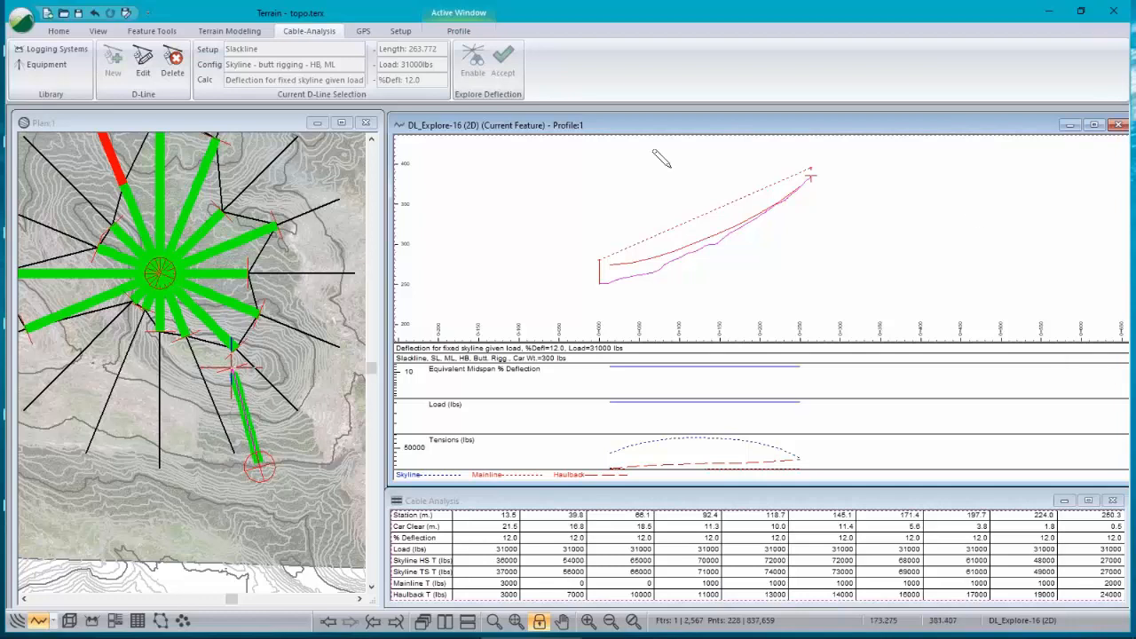
pyautogui.rightClick(625, 189)
pyautogui.click(714, 365)
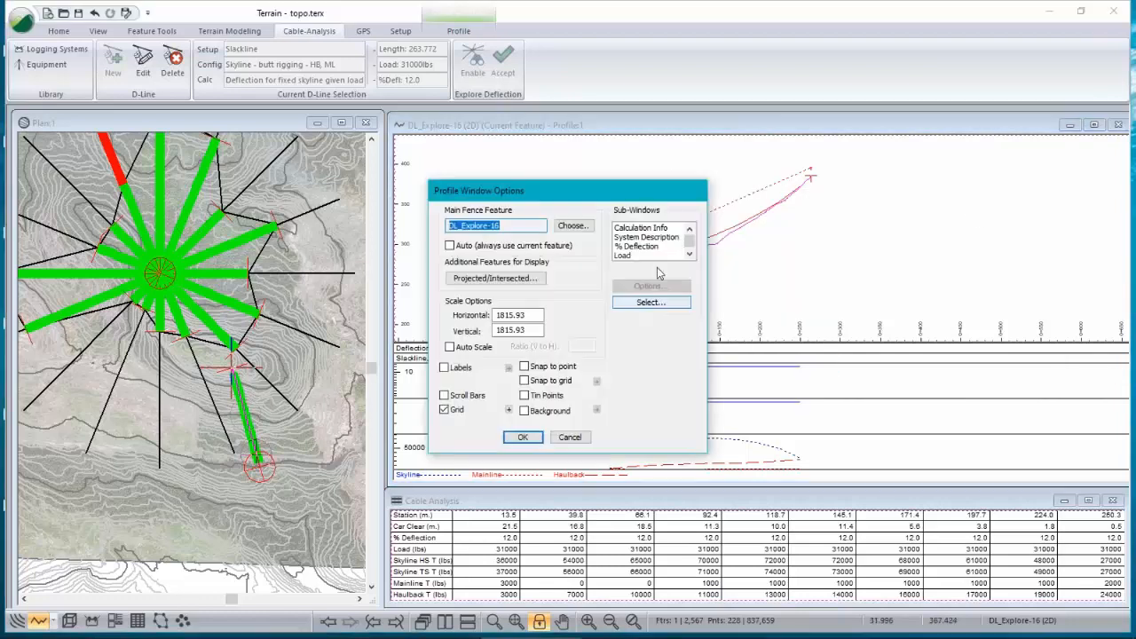
pyautogui.moveTo(570, 437); pyautogui.dragTo(572, 369)
pyautogui.press('Escape')
# Step: Change the D-line calculation method to Simple third point Deflection
pyautogui.click(143, 62)
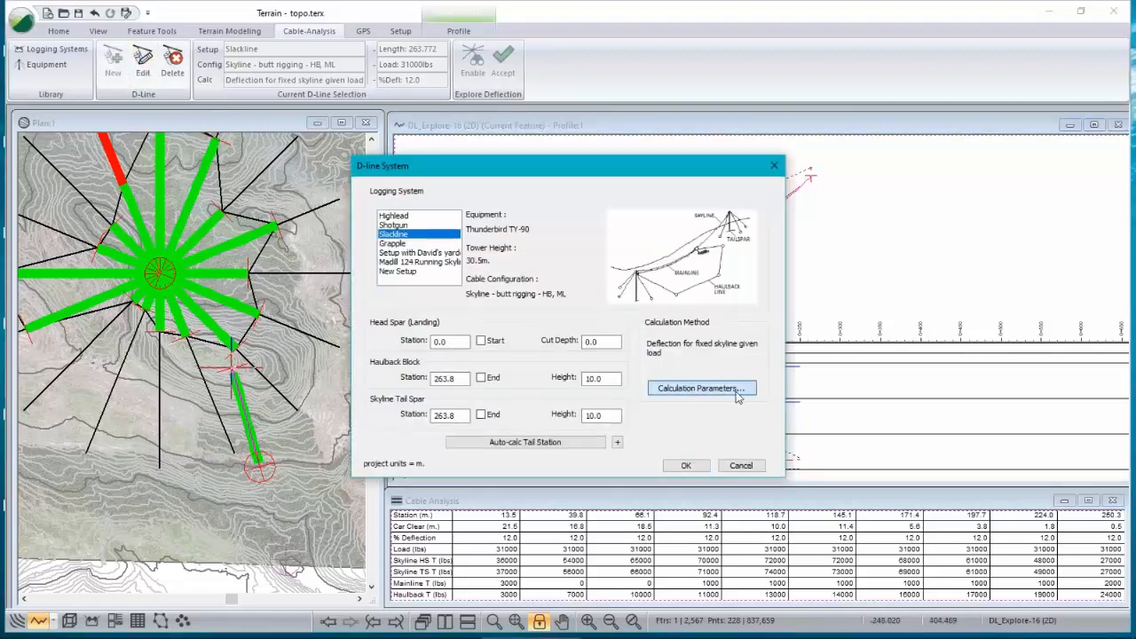
pyautogui.click(700, 388)
pyautogui.click(470, 276)
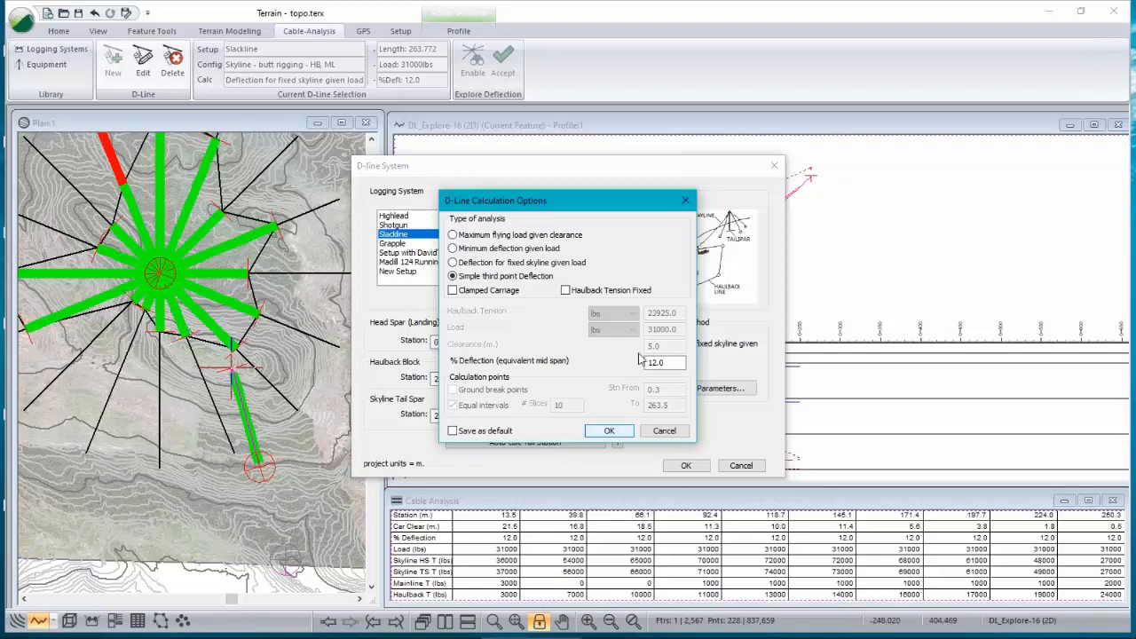
pyautogui.click(608, 430)
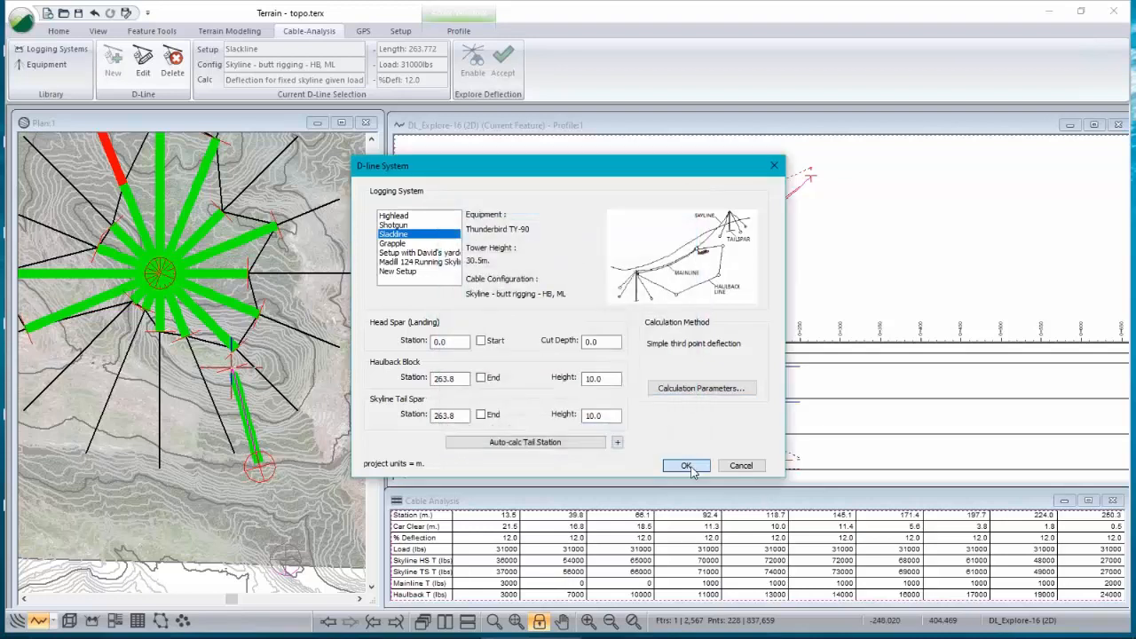
pyautogui.click(741, 465)
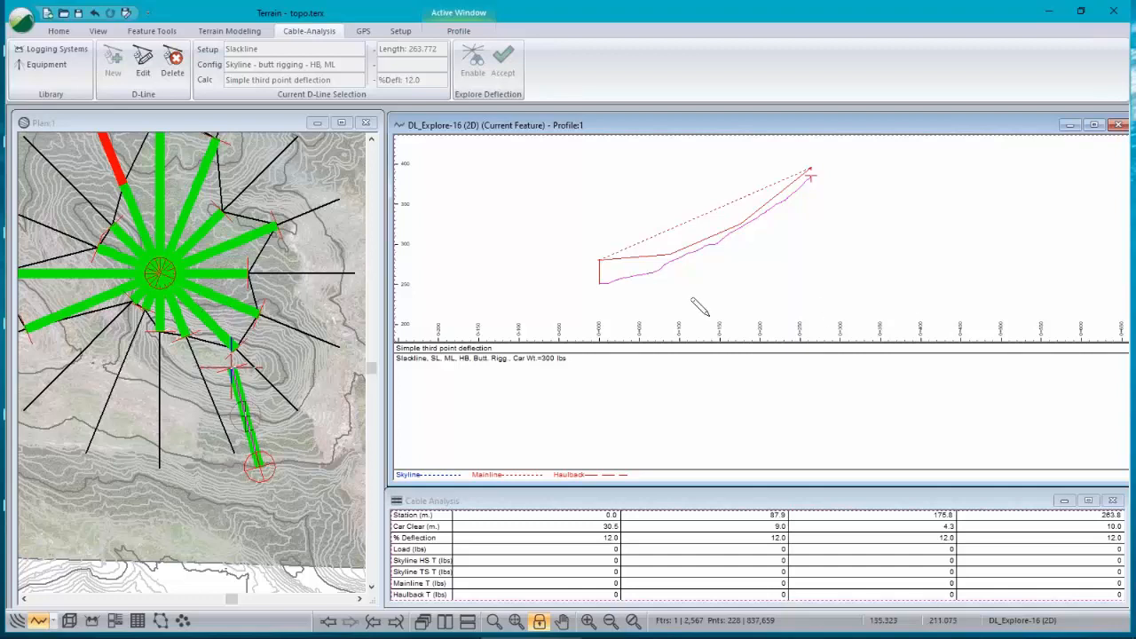
# Step: Review the Madill 124 equipment's working tensions, cable weights, maximum lengths and spar height without saving changes
pyautogui.rightClick(717, 519)
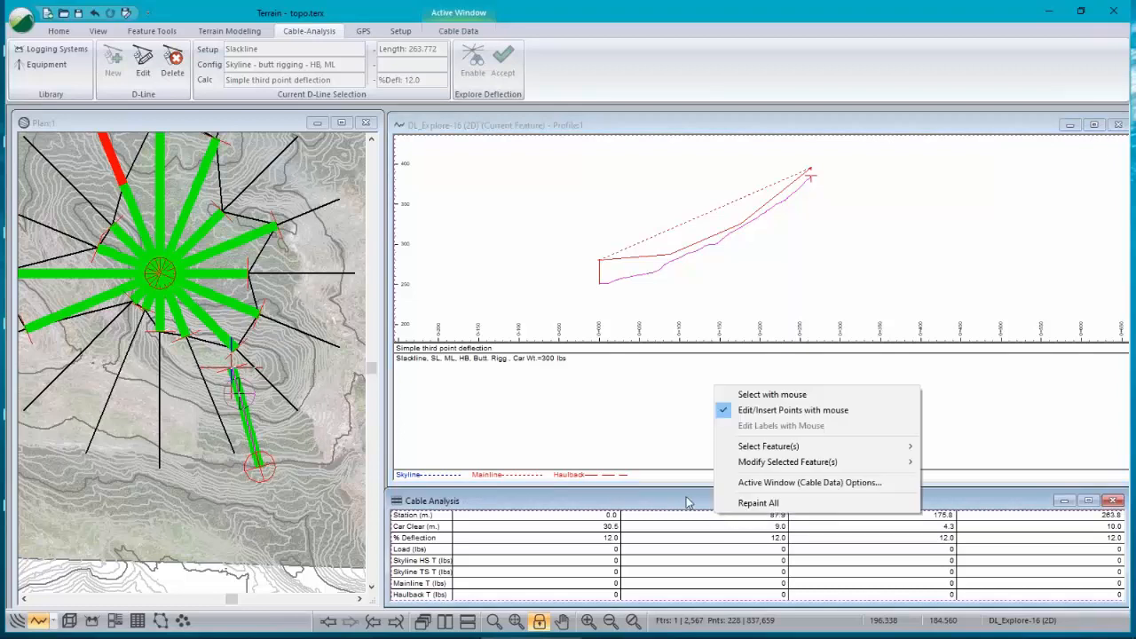
pyautogui.click(686, 502)
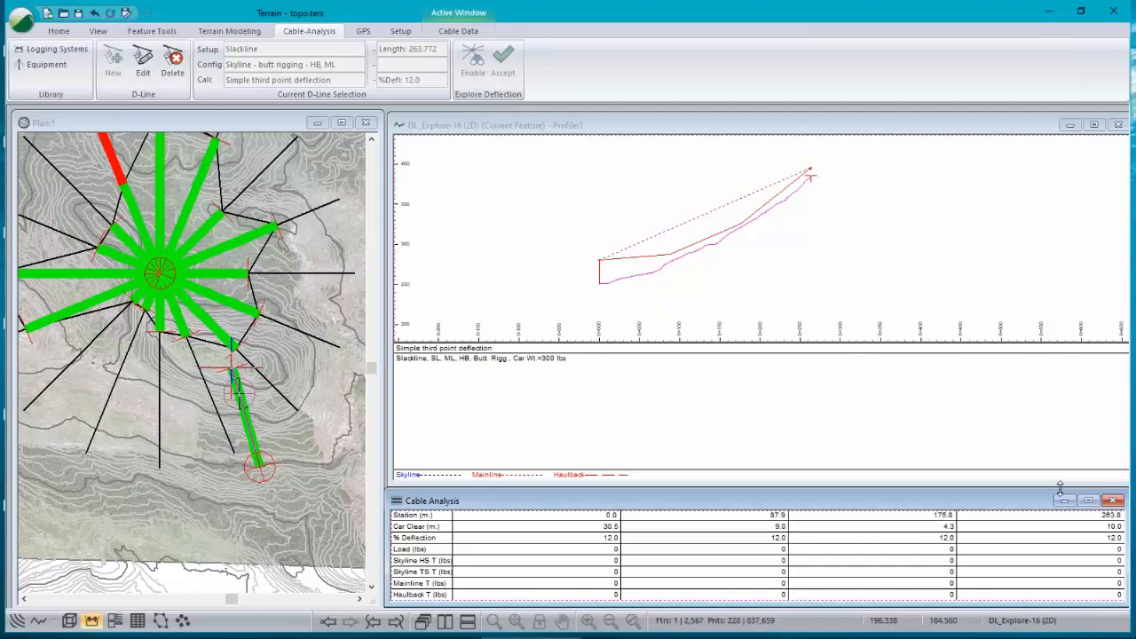
pyautogui.click(46, 64)
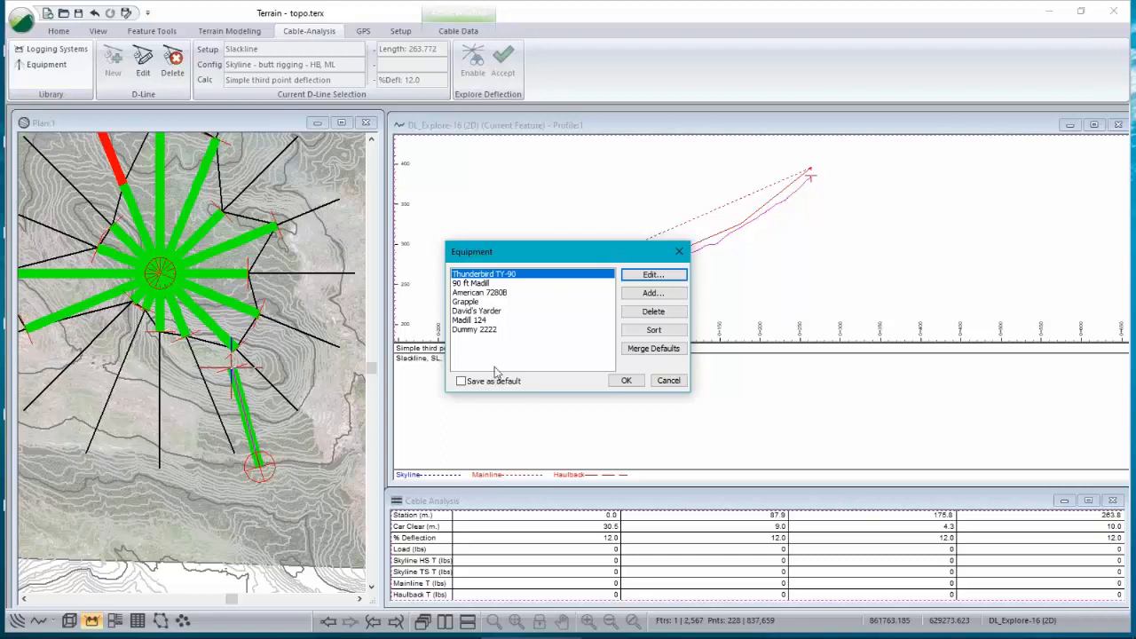
pyautogui.click(476, 320)
pyautogui.click(652, 275)
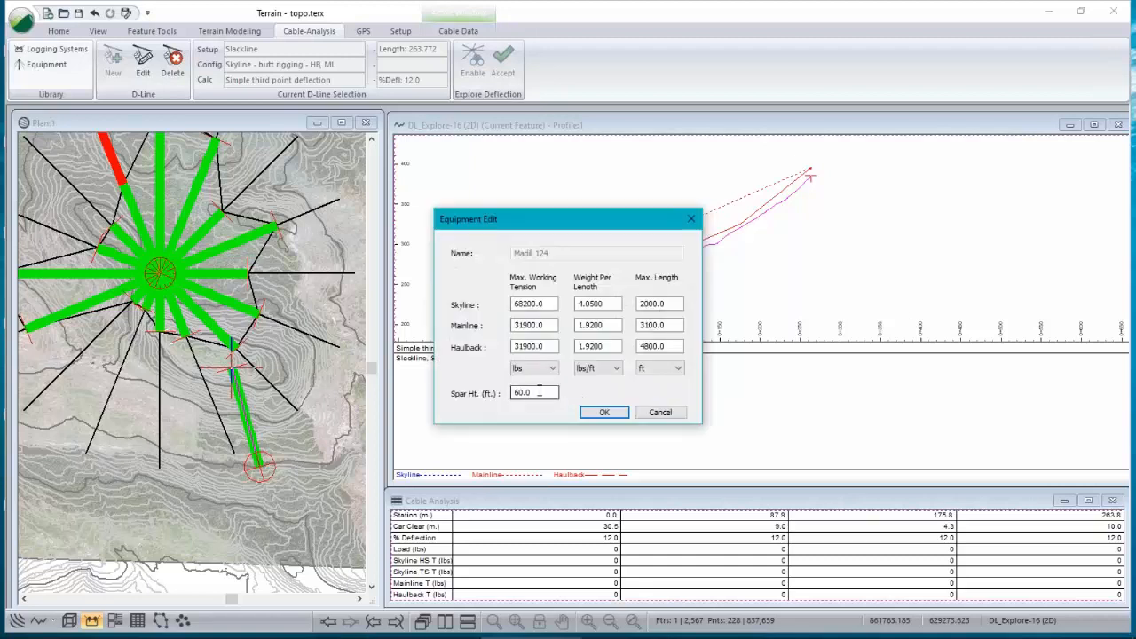
pyautogui.doubleClick(537, 392)
pyautogui.write('60.0')
pyautogui.moveTo(554, 221)
pyautogui.mouseDown()
pyautogui.moveTo(603, 213)
pyautogui.moveTo(552, 222)
pyautogui.mouseUp()
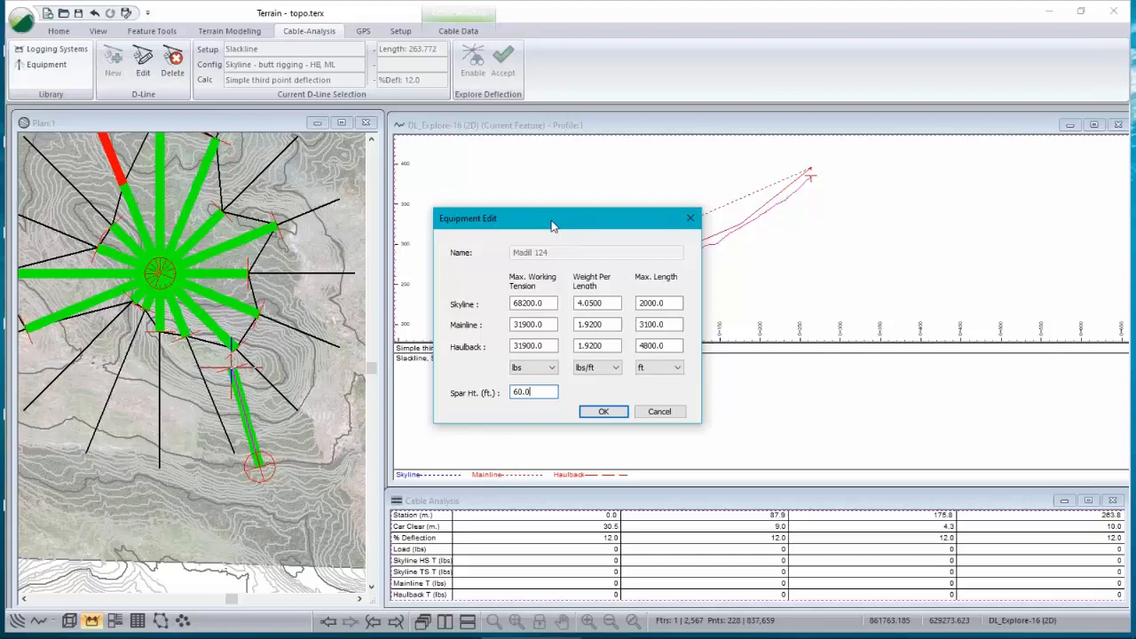
pyautogui.doubleClick(550, 303)
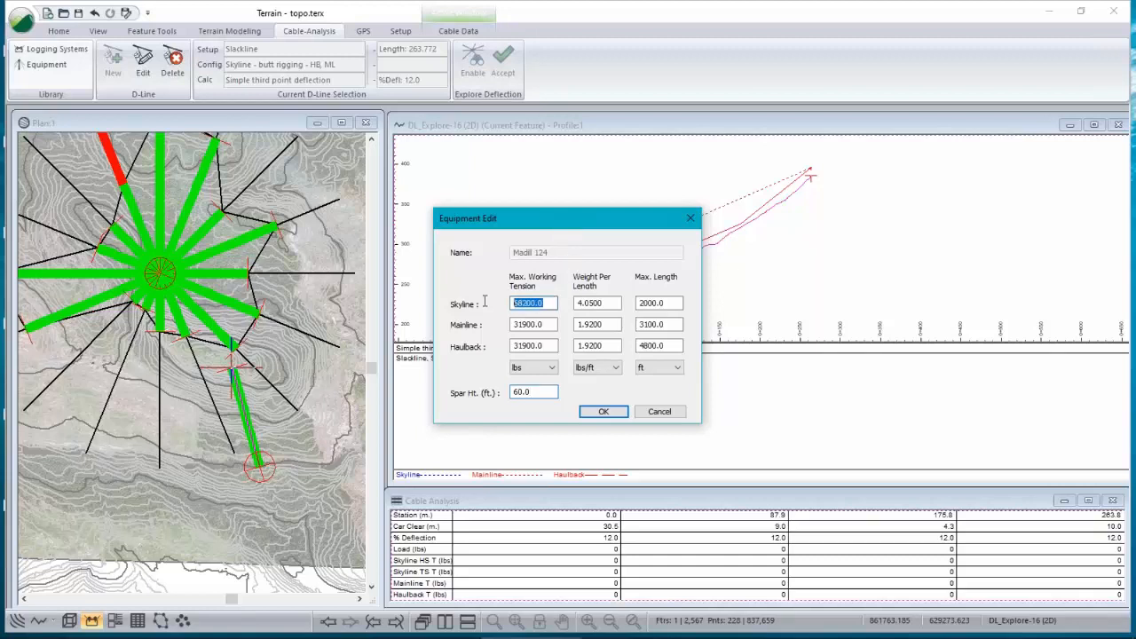
pyautogui.doubleClick(550, 325)
pyautogui.doubleClick(533, 346)
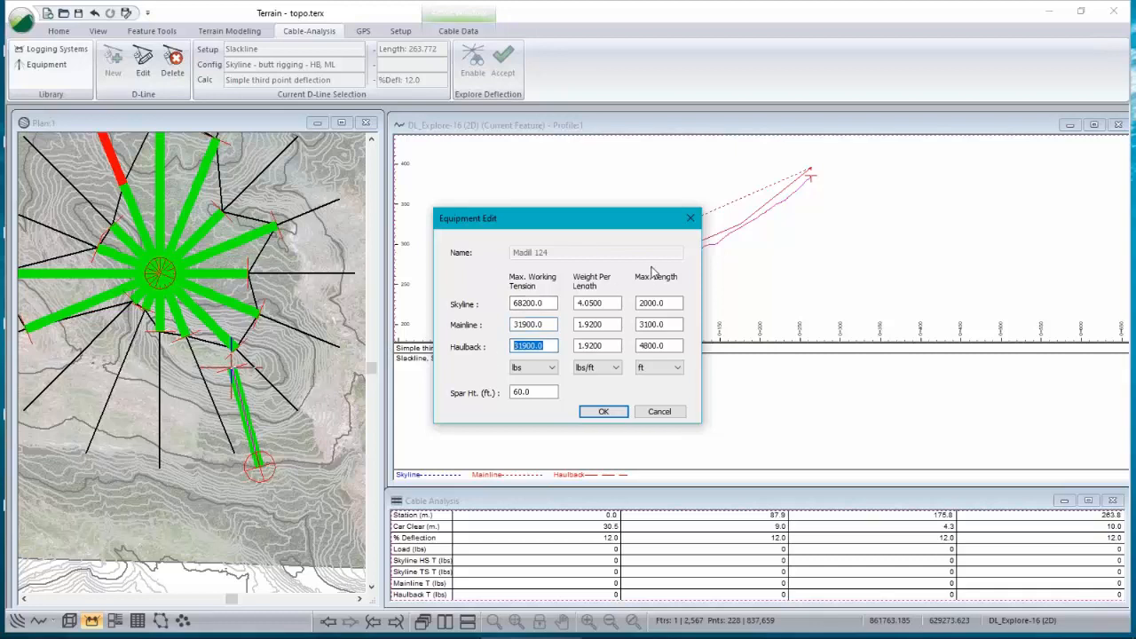
pyautogui.moveTo(667, 304); pyautogui.dragTo(649, 307)
pyautogui.click(676, 322)
pyautogui.click(666, 346)
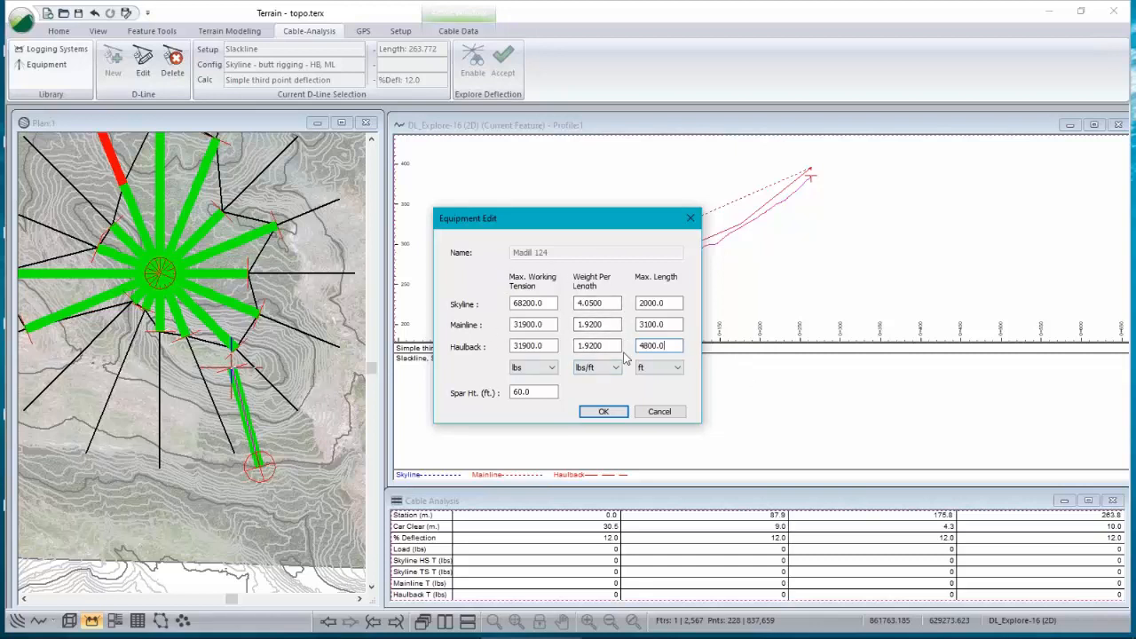
pyautogui.click(661, 412)
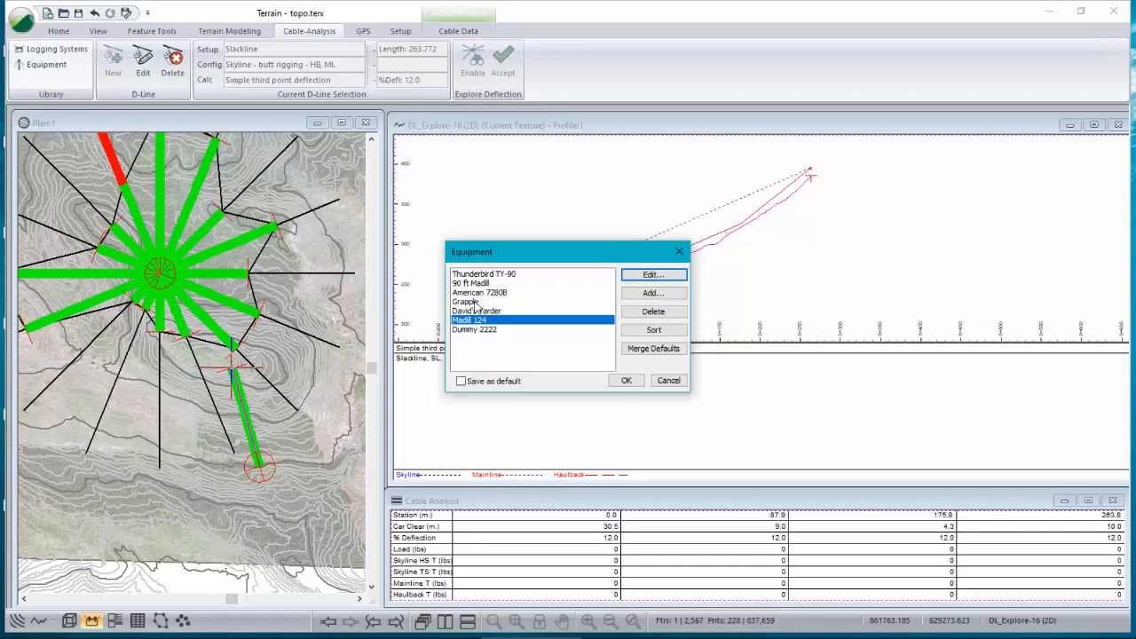
# Step: Review the Grapple equipment's cable specifications and spar height, then close the equipment list without changes
pyautogui.click(470, 302)
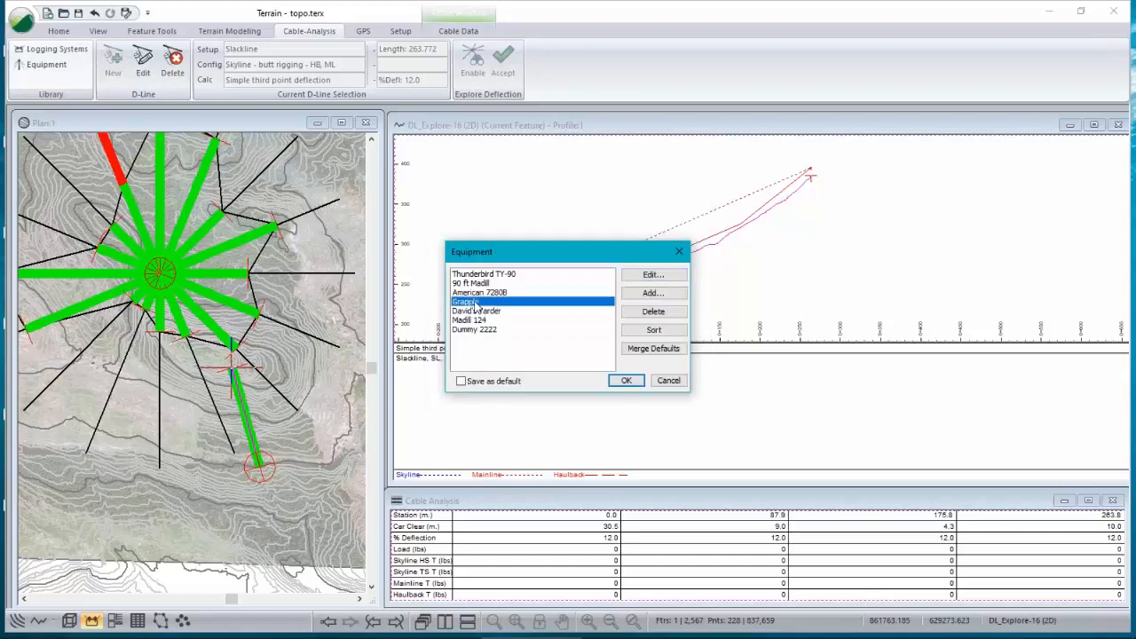
pyautogui.click(473, 321)
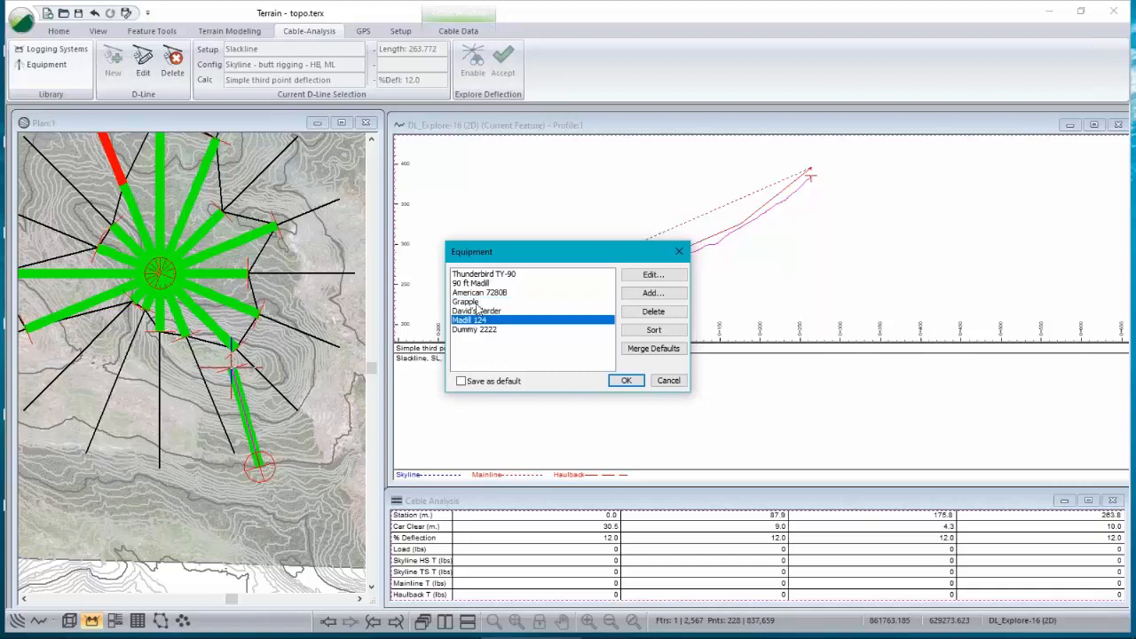
pyautogui.click(477, 303)
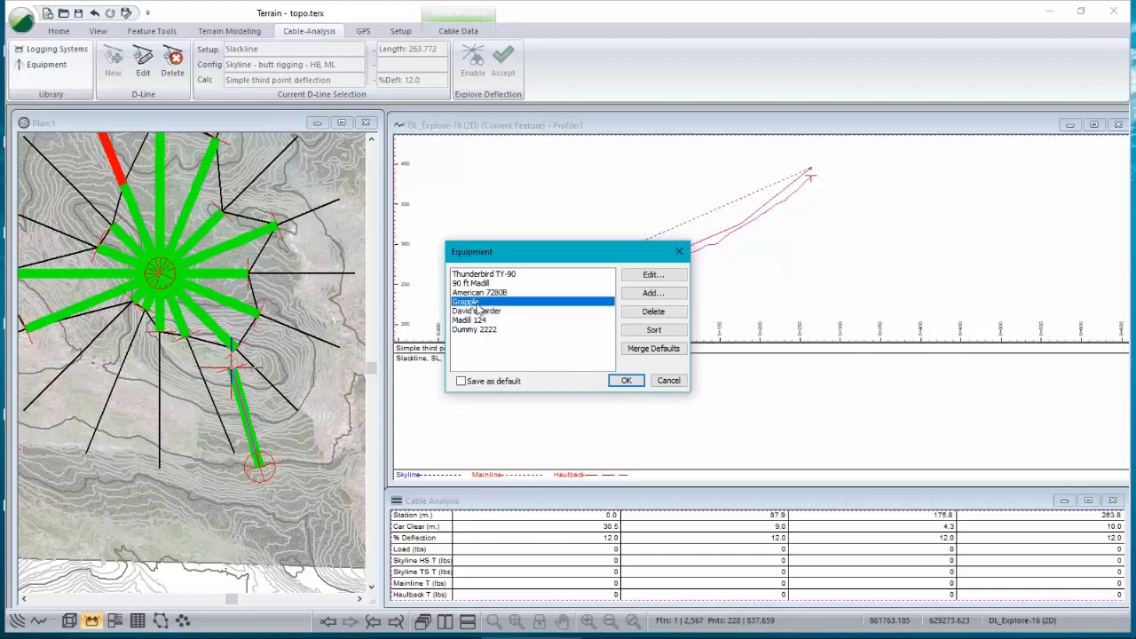
pyautogui.click(653, 275)
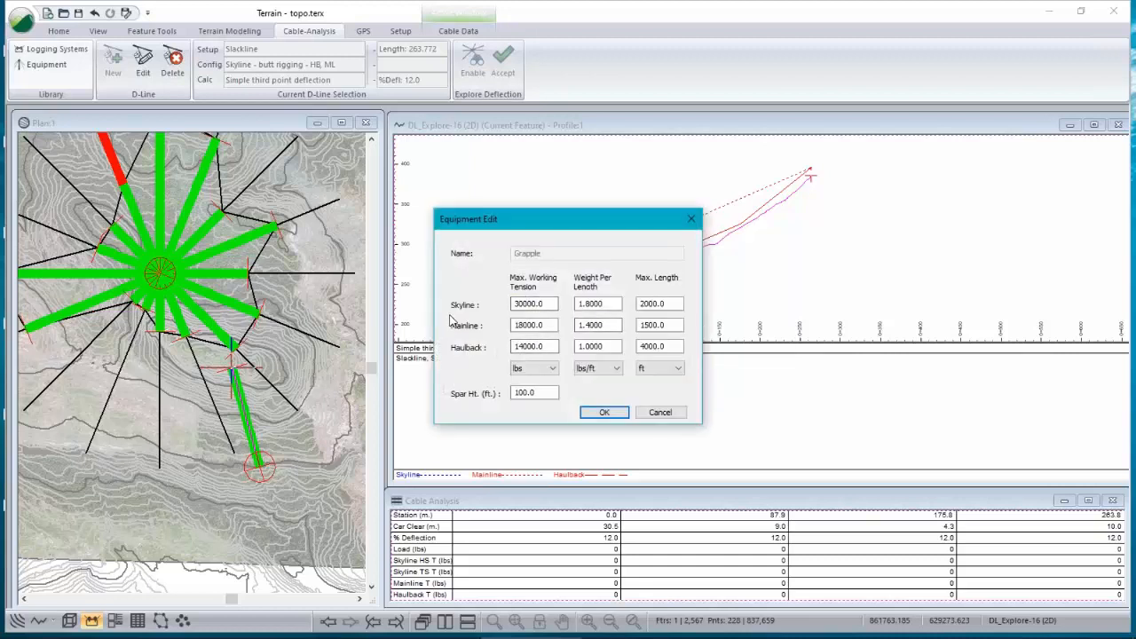
pyautogui.click(581, 303)
pyautogui.moveTo(550, 307); pyautogui.dragTo(514, 305)
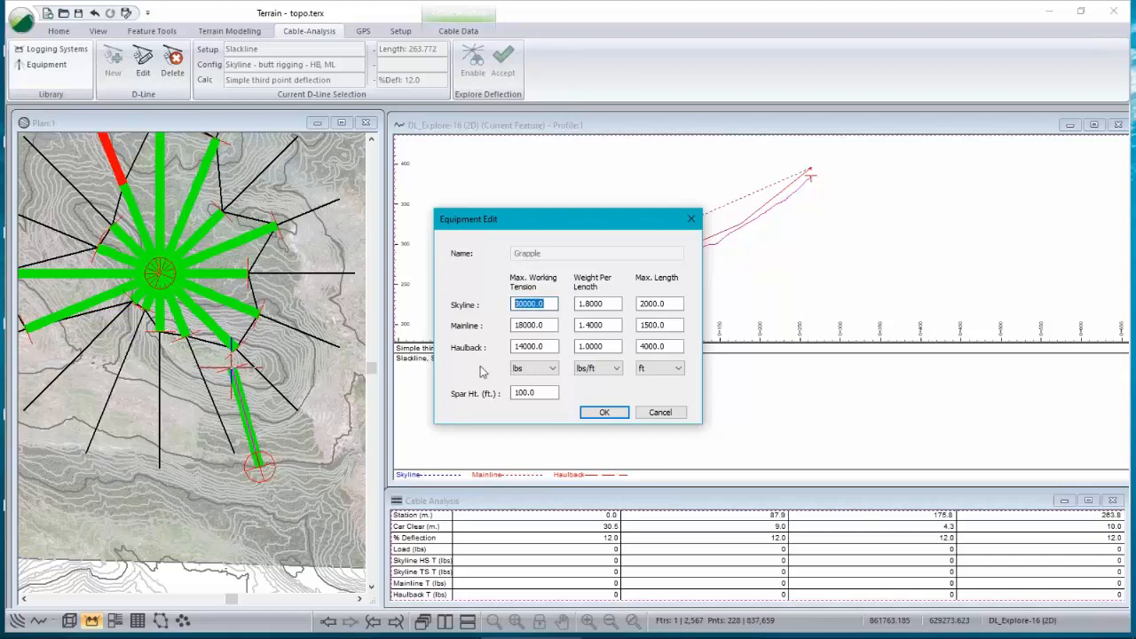
pyautogui.click(657, 419)
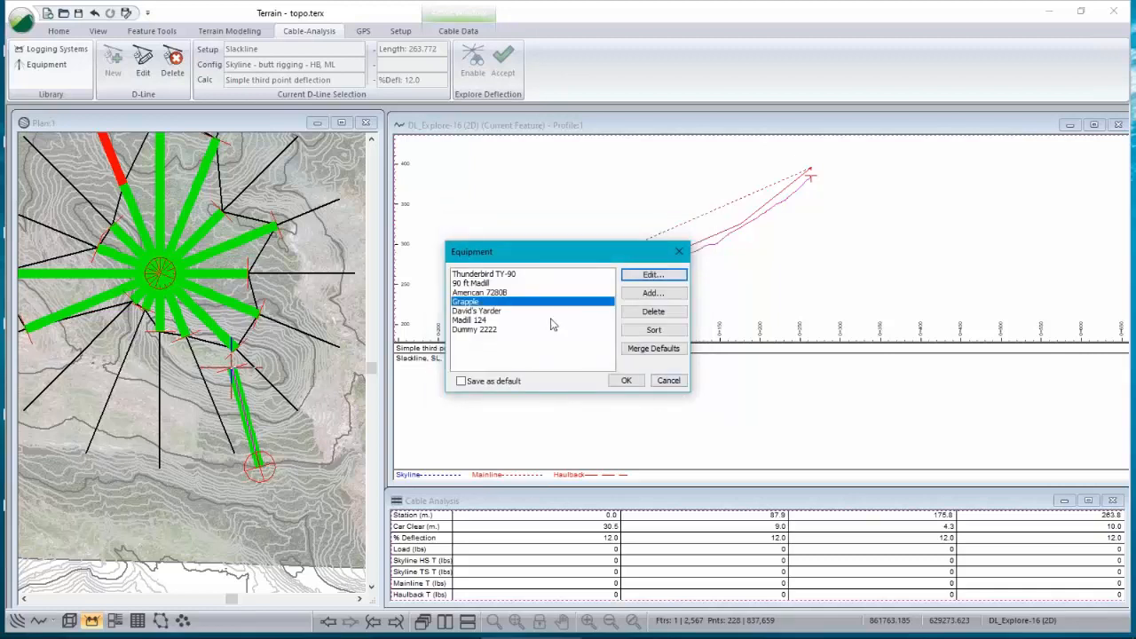
pyautogui.click(679, 383)
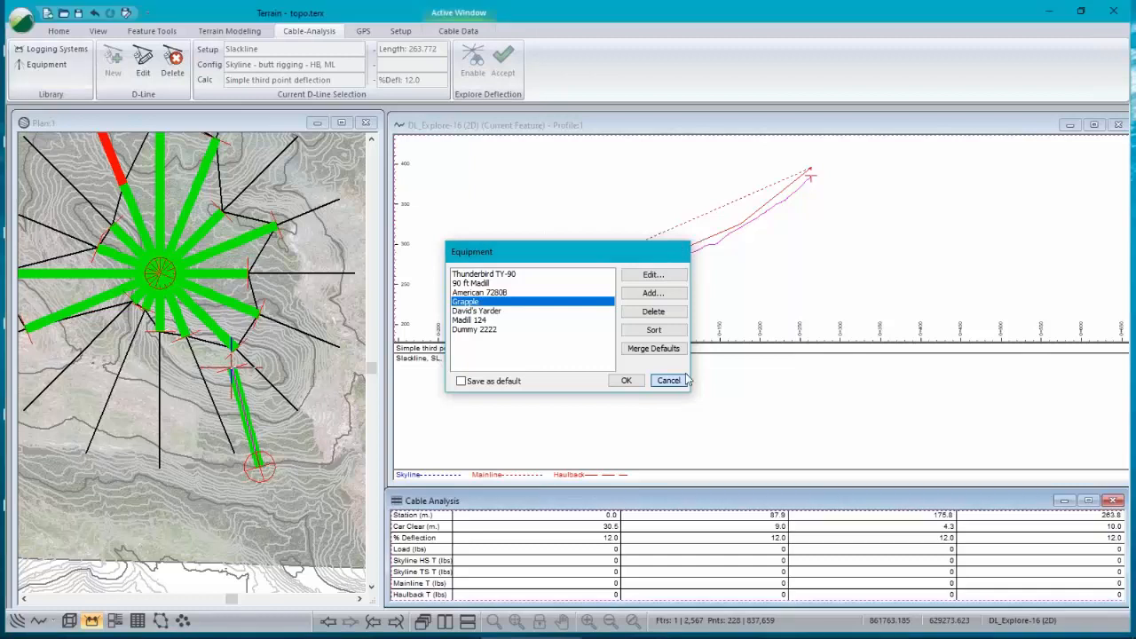
# Step: Open the Madill 124 Running Skyline logging system for editing and review its equipment choices
pyautogui.click(56, 50)
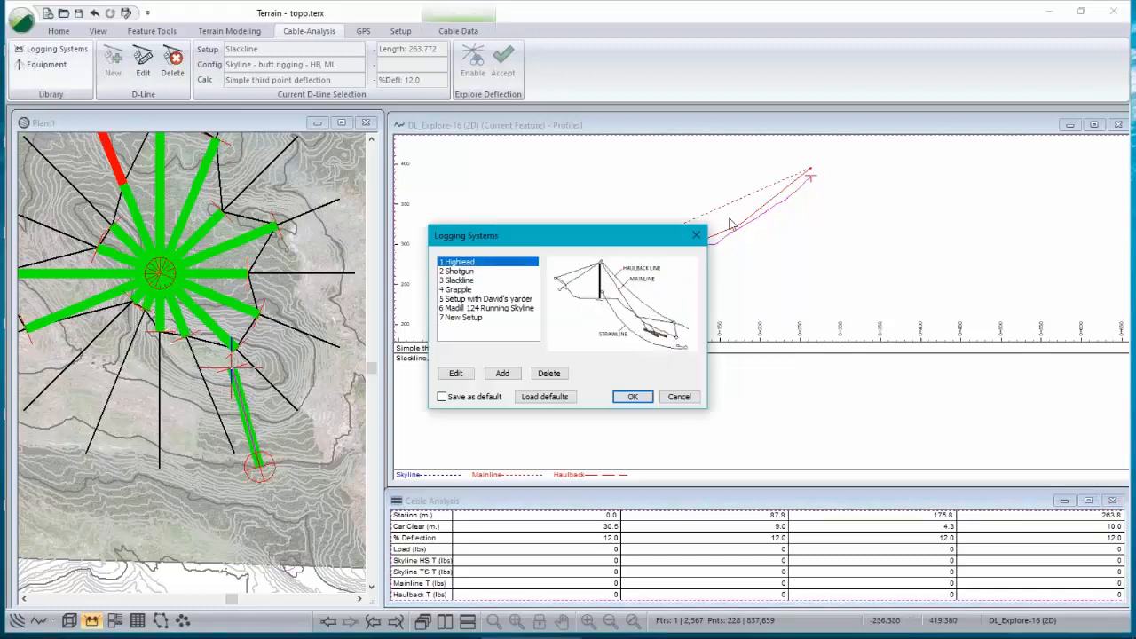
pyautogui.click(485, 309)
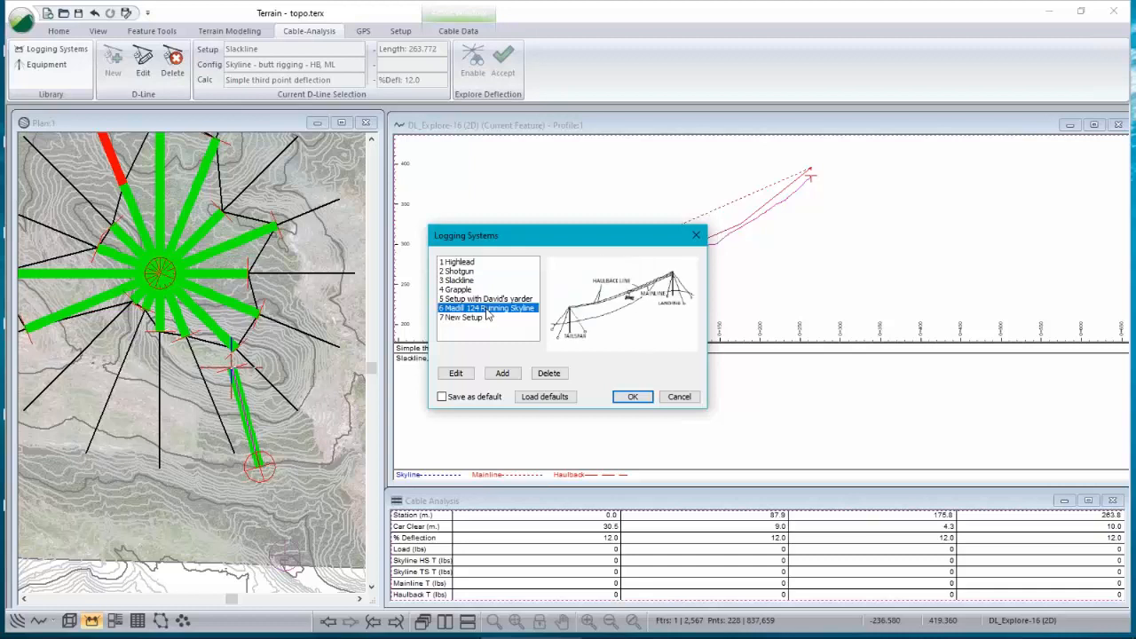
pyautogui.click(453, 373)
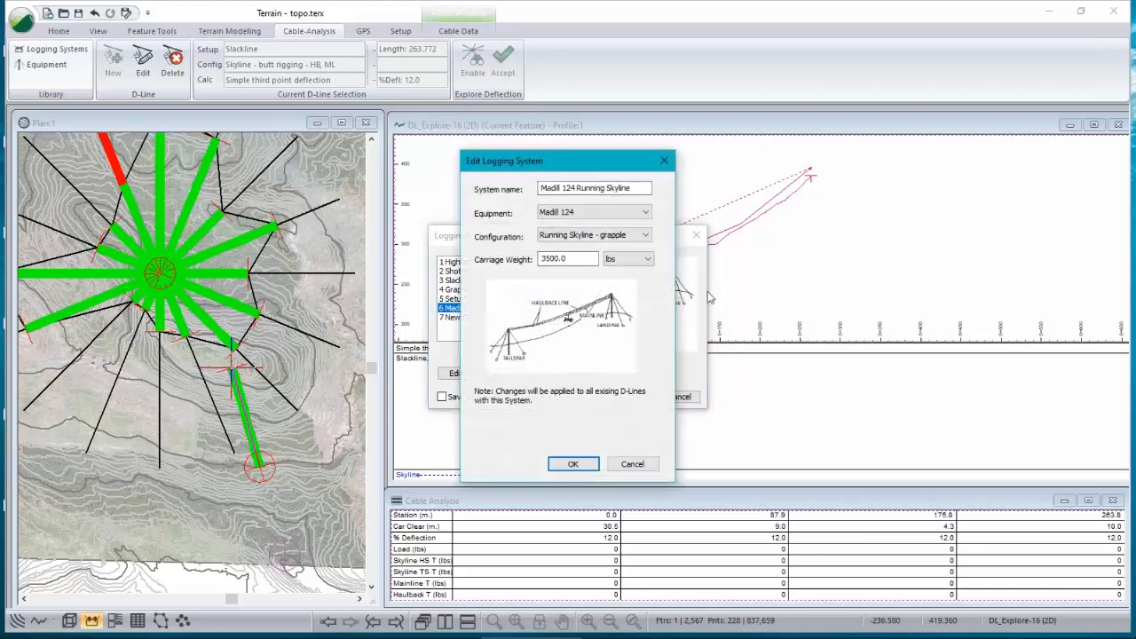
pyautogui.click(649, 213)
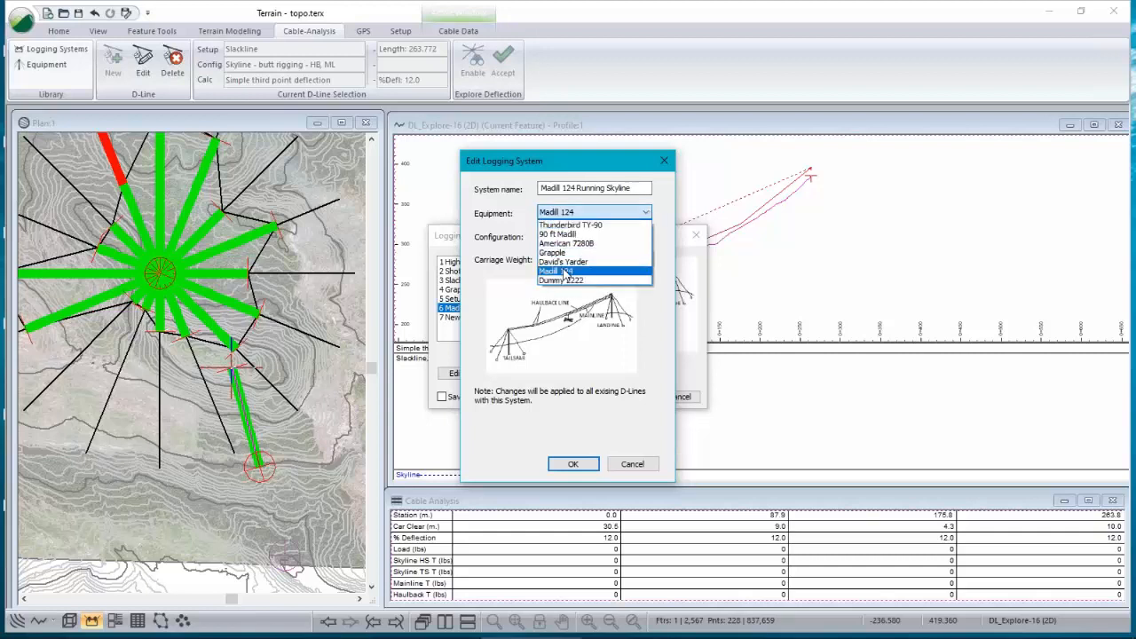
pyautogui.click(572, 214)
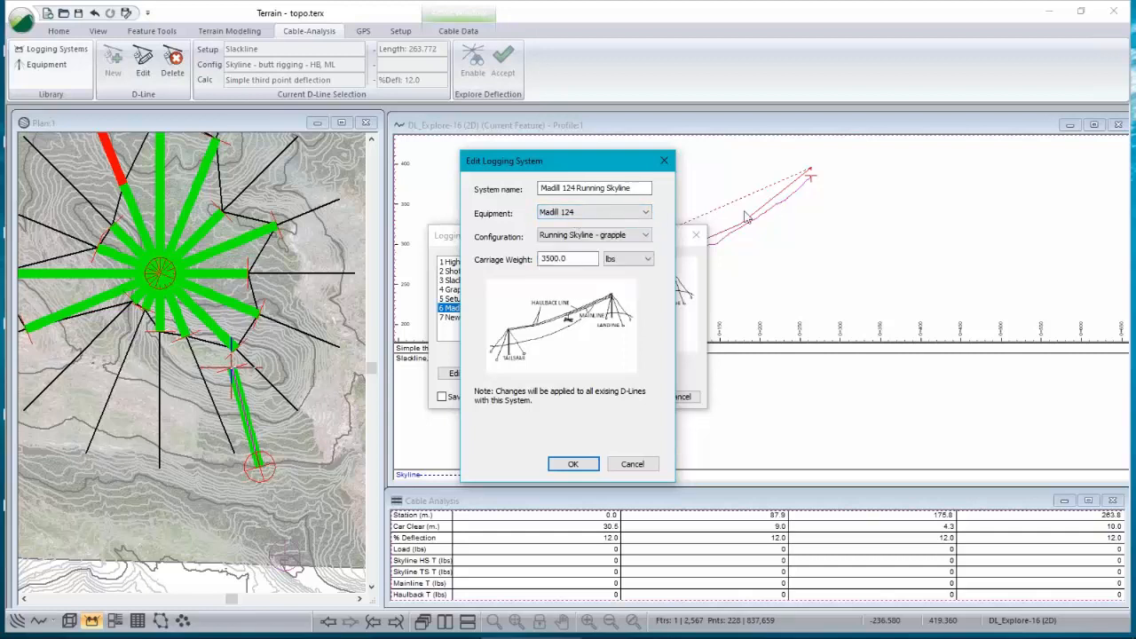
# Step: Preview the Skyline - motorized dropline car and Running Skyline - grapple configurations, then close the logging systems without saving
pyautogui.click(646, 235)
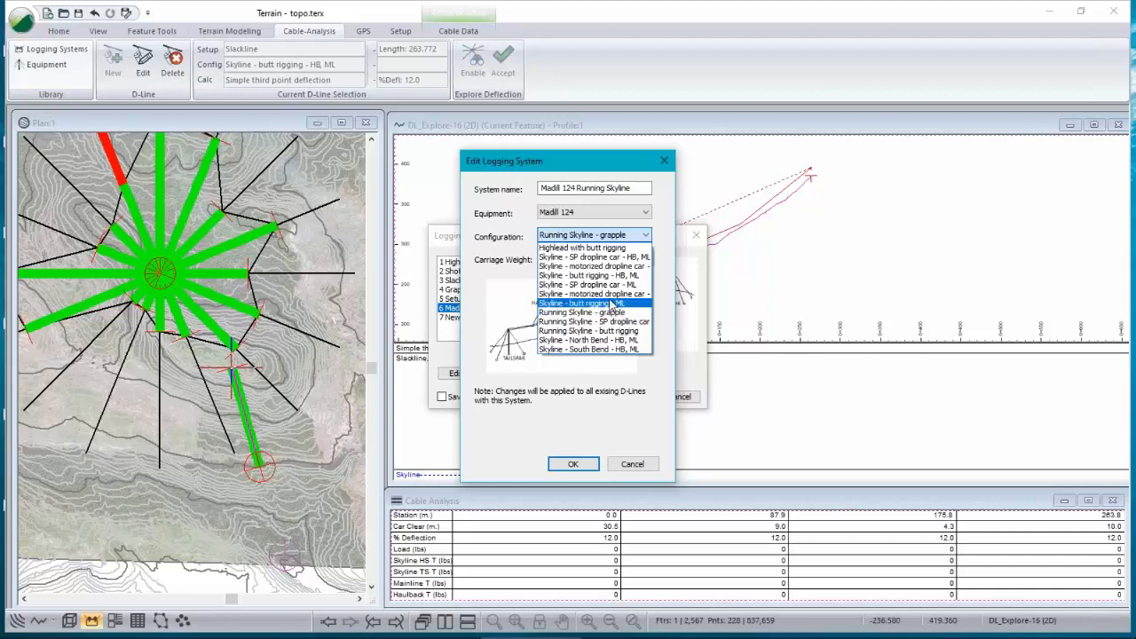
pyautogui.click(552, 267)
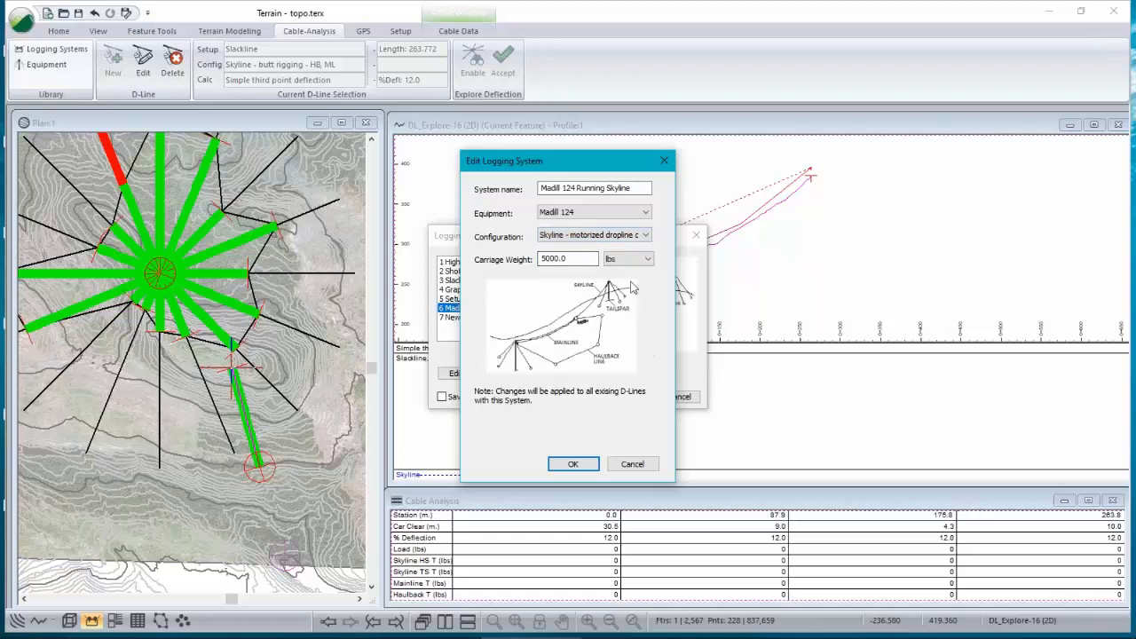
pyautogui.click(593, 236)
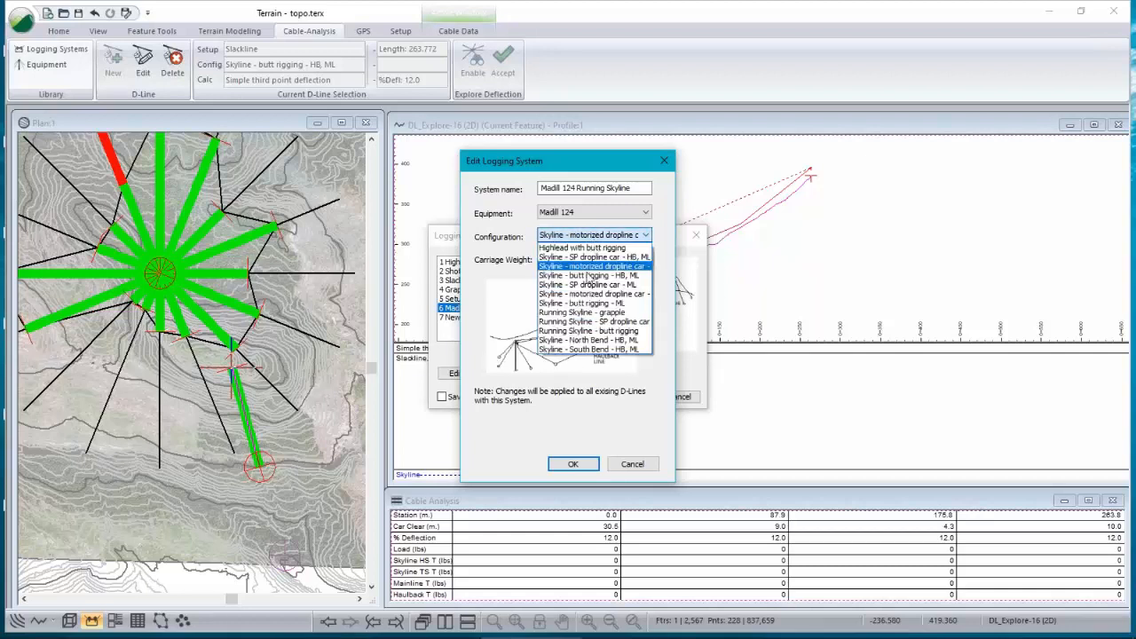
pyautogui.click(580, 314)
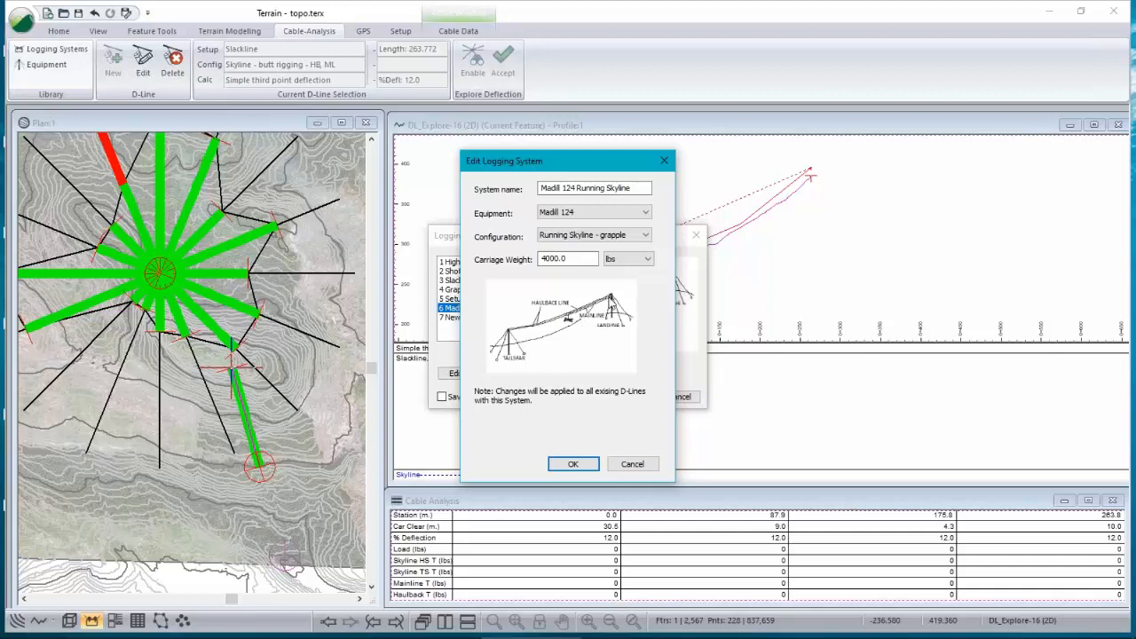
pyautogui.click(620, 236)
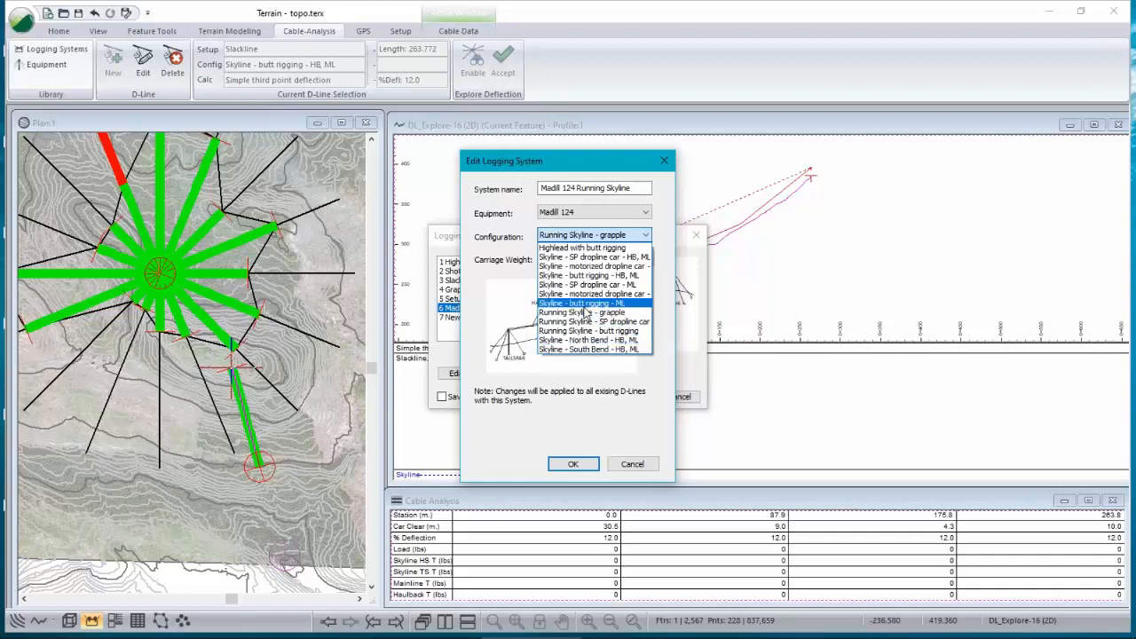
pyautogui.click(547, 423)
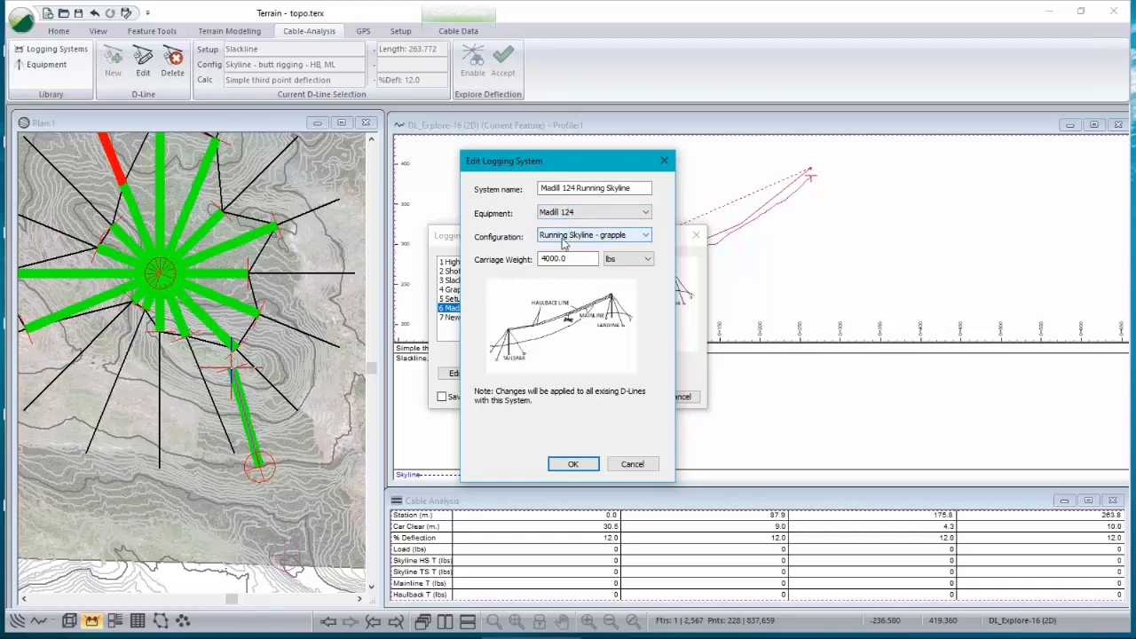
pyautogui.moveTo(577, 259); pyautogui.dragTo(519, 294)
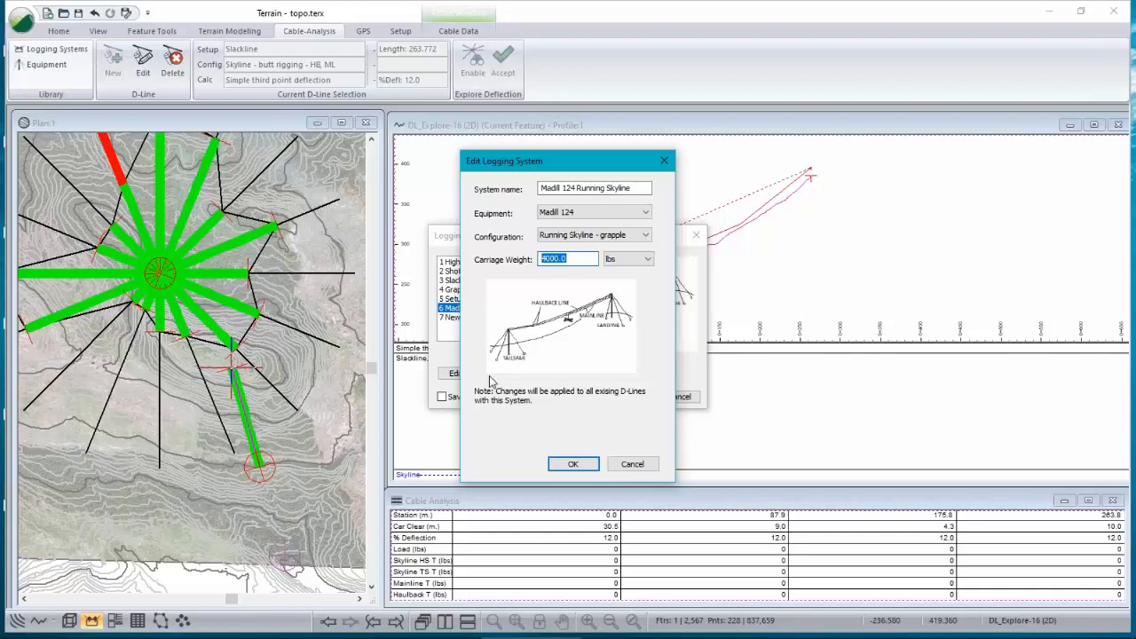
pyautogui.click(645, 466)
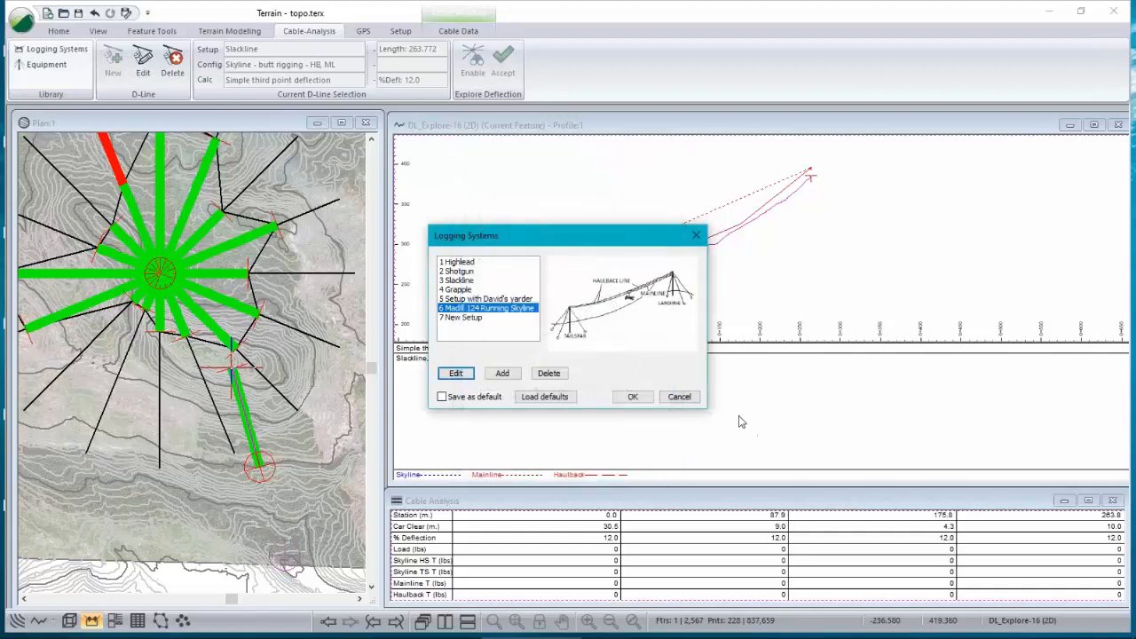
pyautogui.click(679, 396)
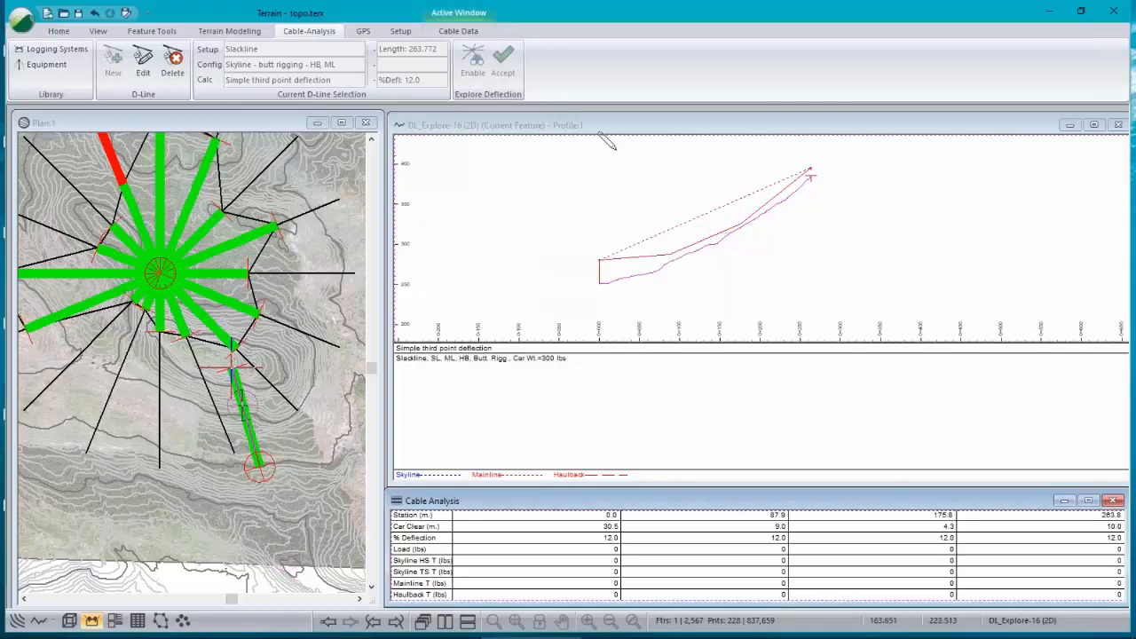
# Step: Create a new feature named dline by drawing a line with the mouse across the plan south-west of the landing
pyautogui.click(678, 262)
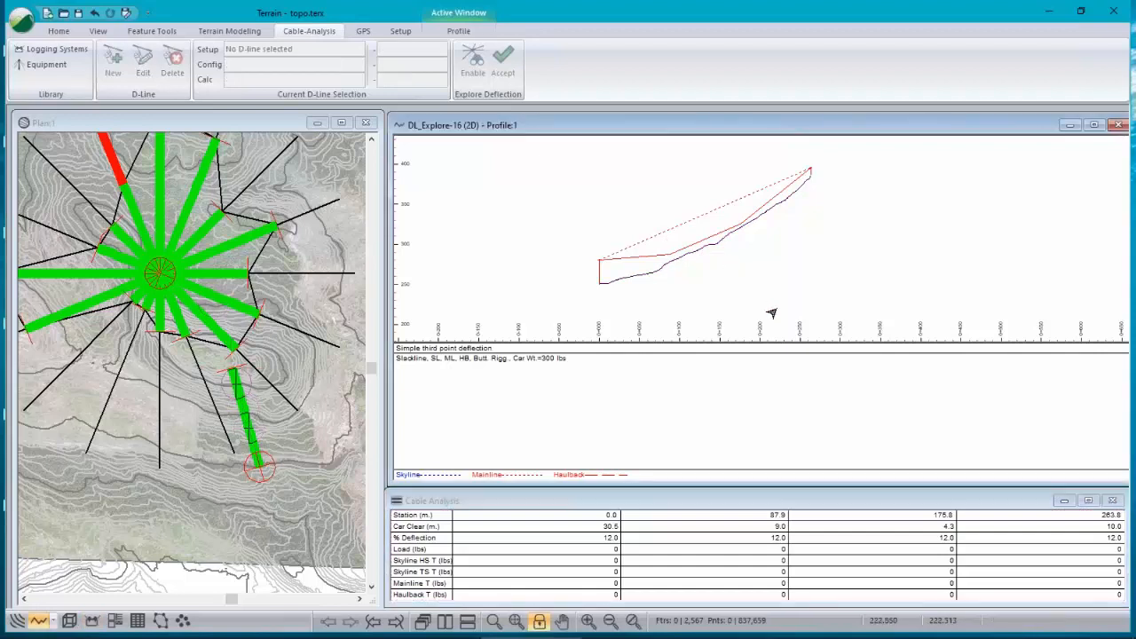
pyautogui.click(16, 621)
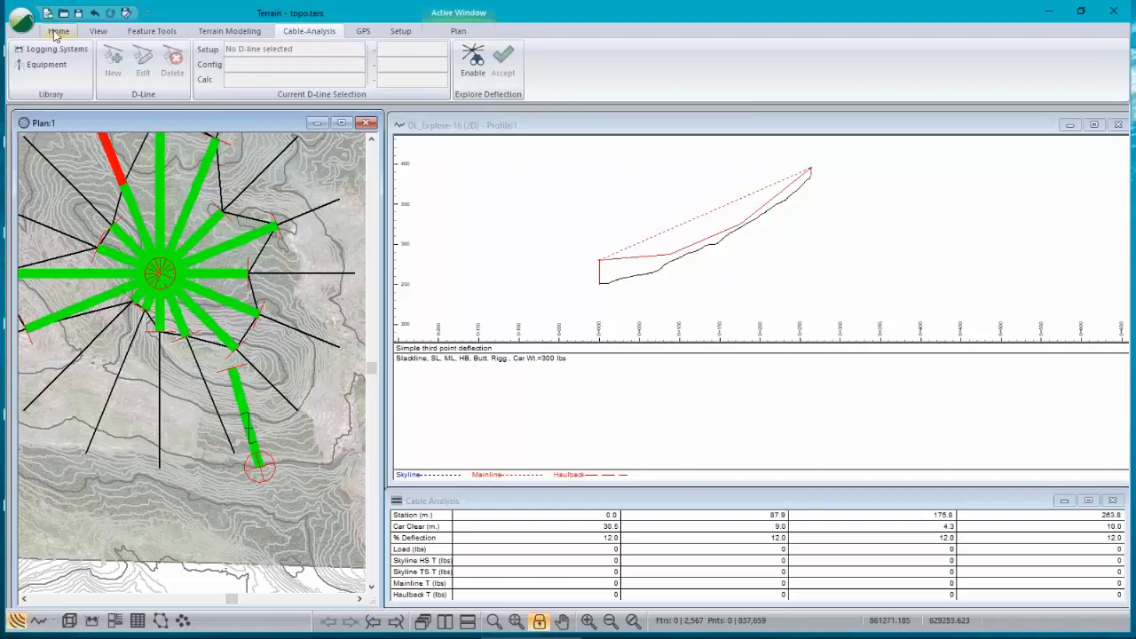
pyautogui.click(57, 32)
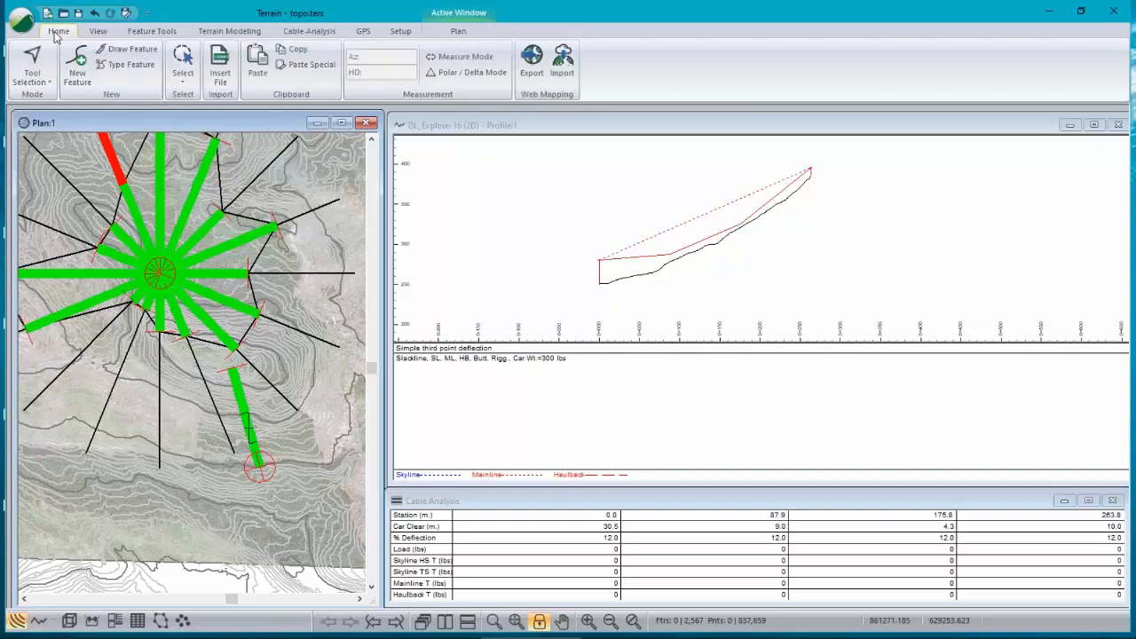
pyautogui.click(77, 66)
pyautogui.write('dline')
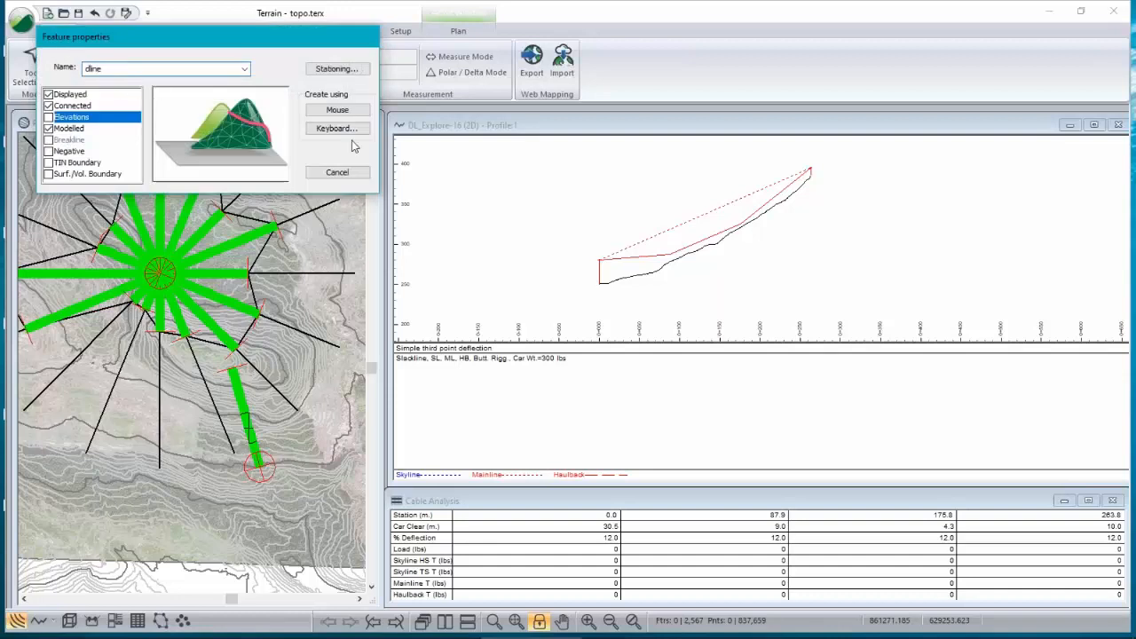
pyautogui.click(355, 113)
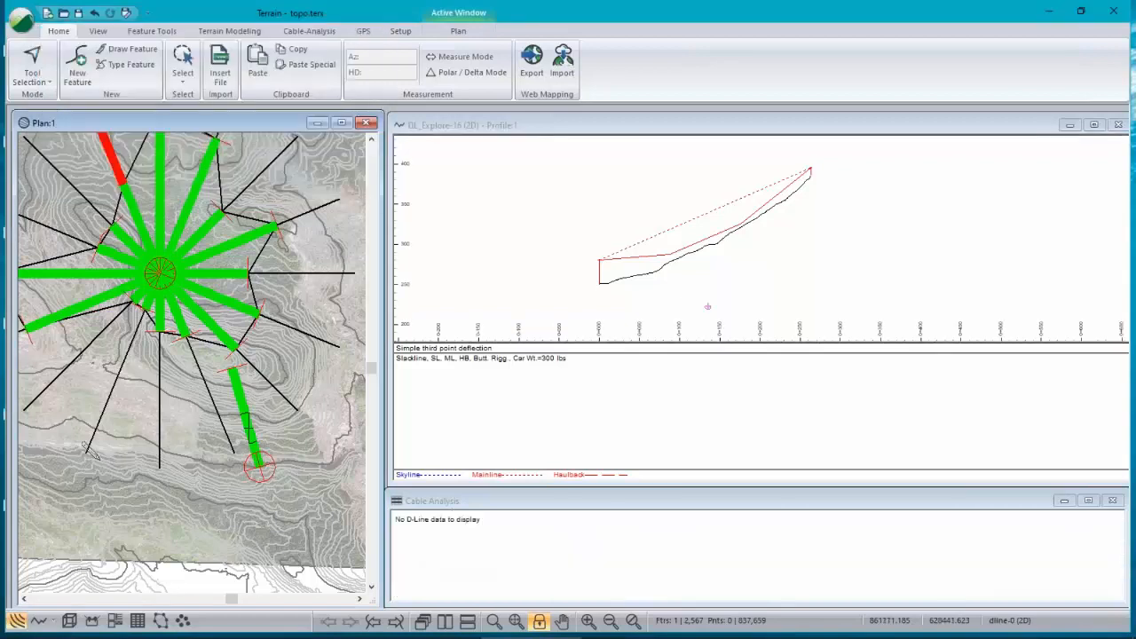
pyautogui.click(114, 479)
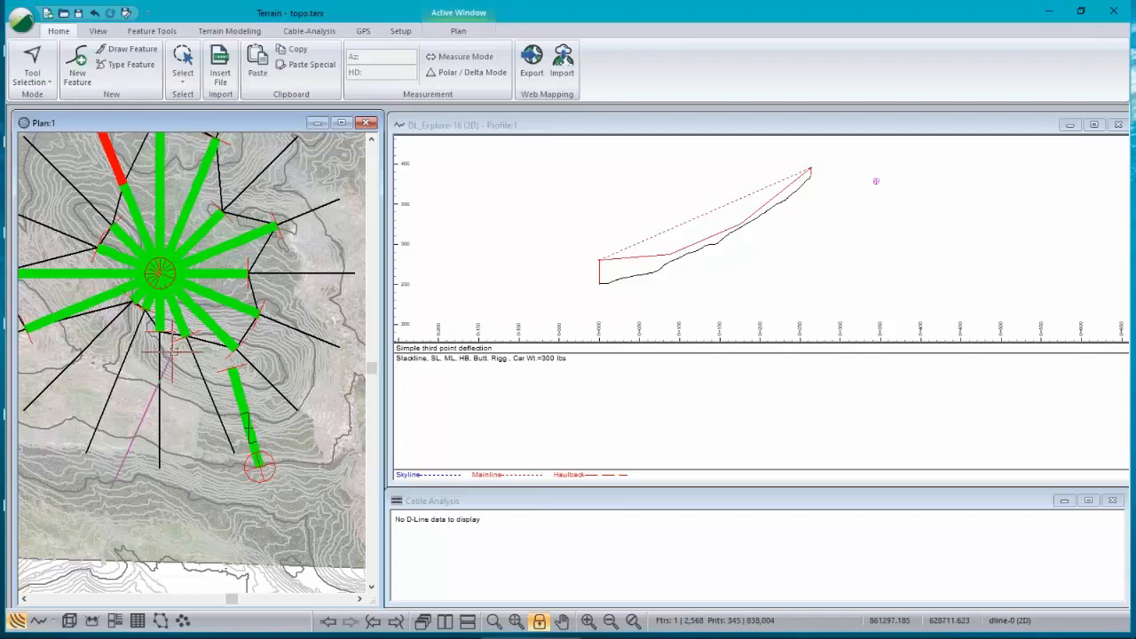
pyautogui.rightClick(682, 203)
pyautogui.click(728, 367)
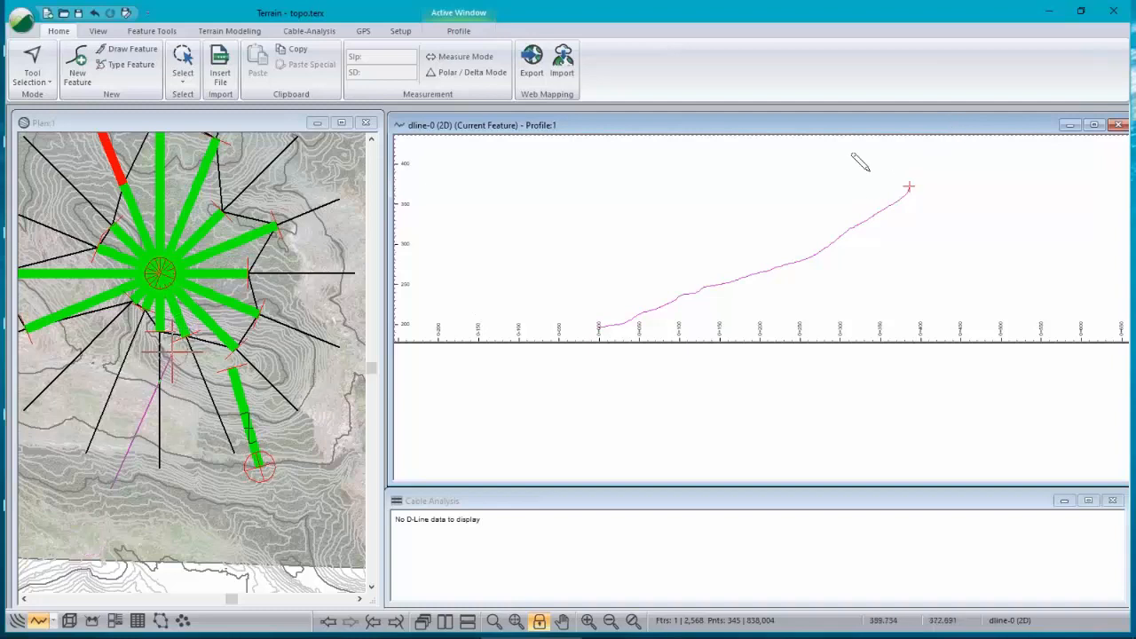
# Step: Create a new D-line on the feature with the Madill 124 Running Skyline system, auto-calculating the tail station and keeping 7% deflection
pyautogui.click(316, 31)
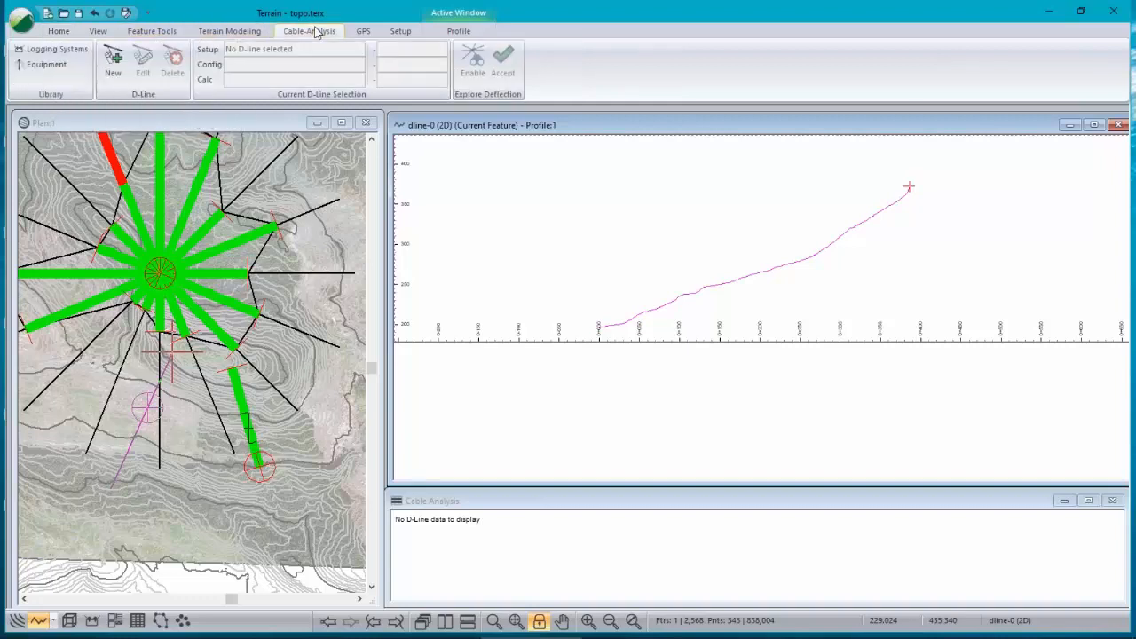
pyautogui.click(114, 60)
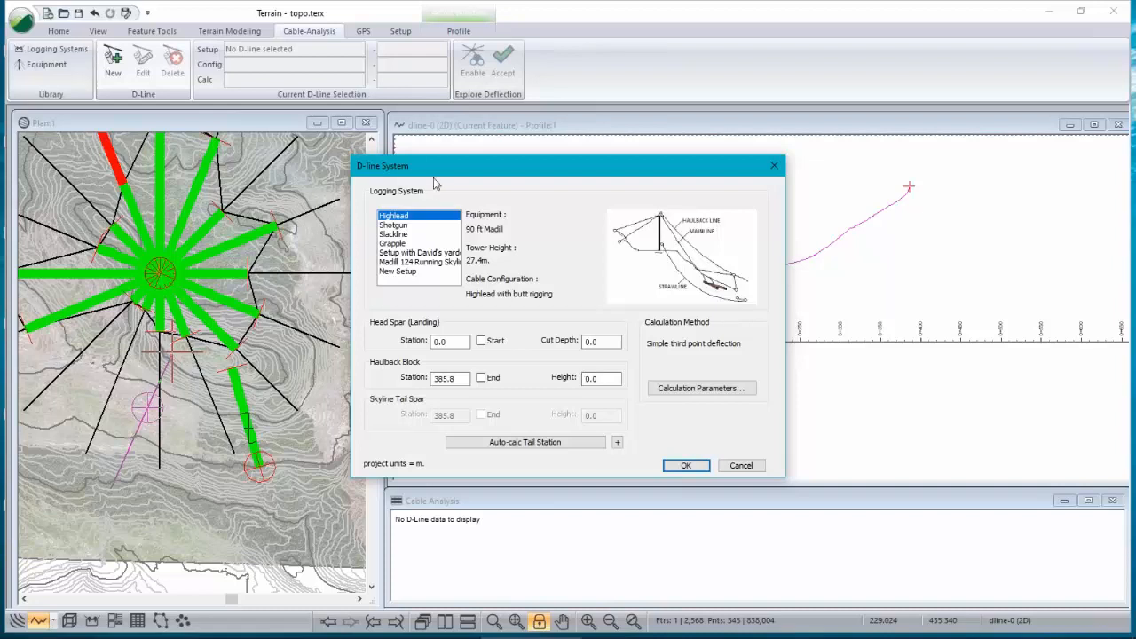
pyautogui.click(417, 264)
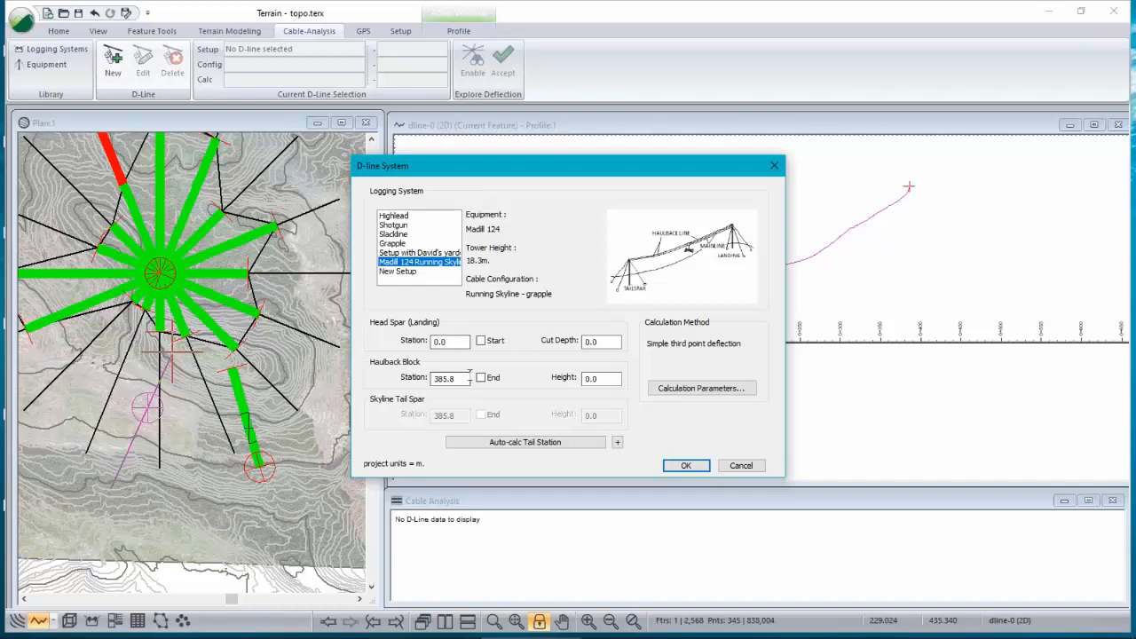
pyautogui.click(533, 448)
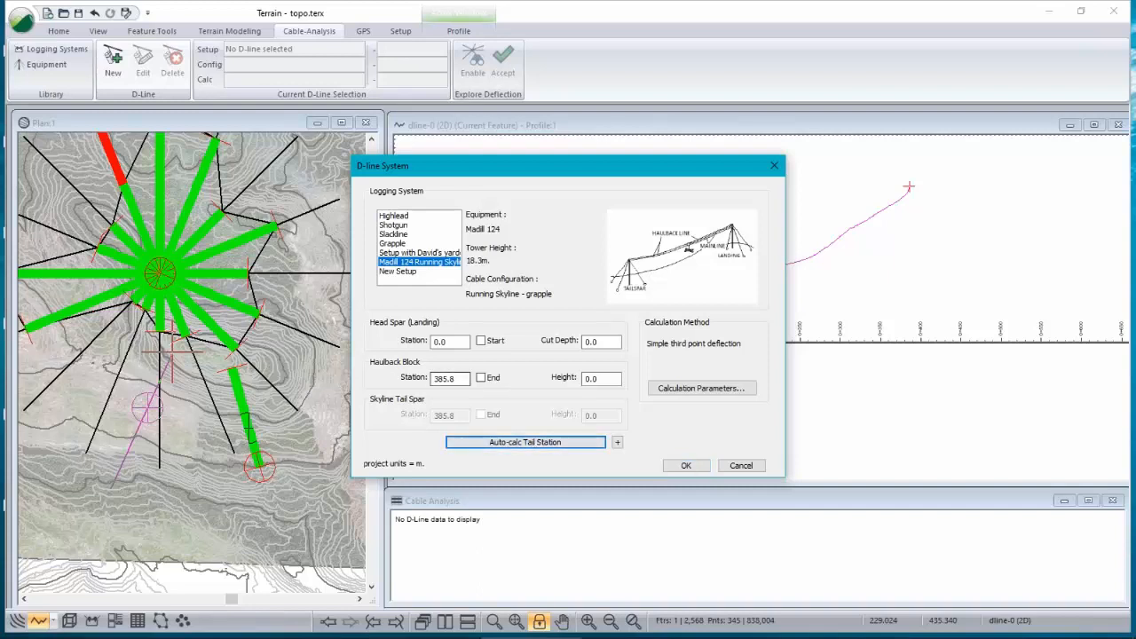
pyautogui.click(728, 388)
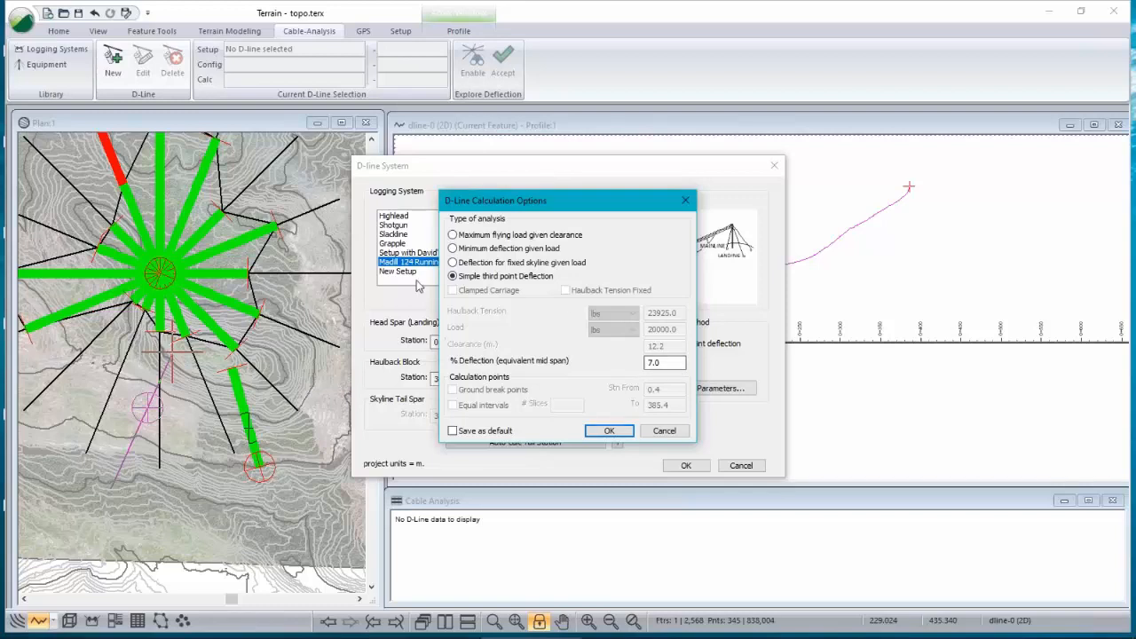
pyautogui.click(607, 432)
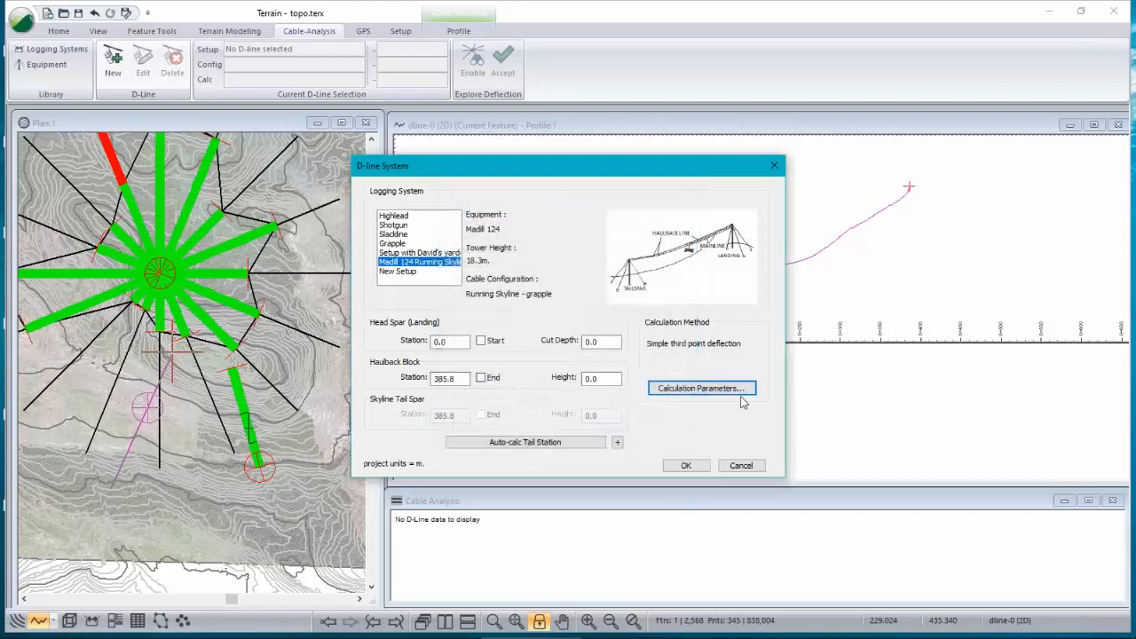
pyautogui.click(701, 472)
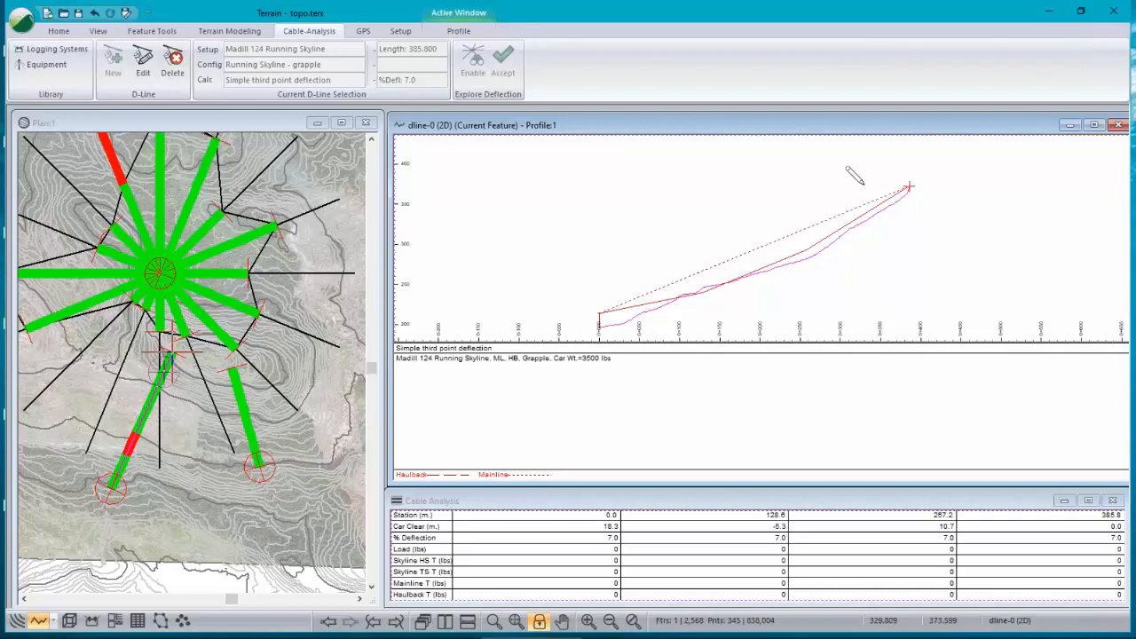
# Step: Open the profile window options and close them without changes
pyautogui.rightClick(569, 174)
pyautogui.click(626, 349)
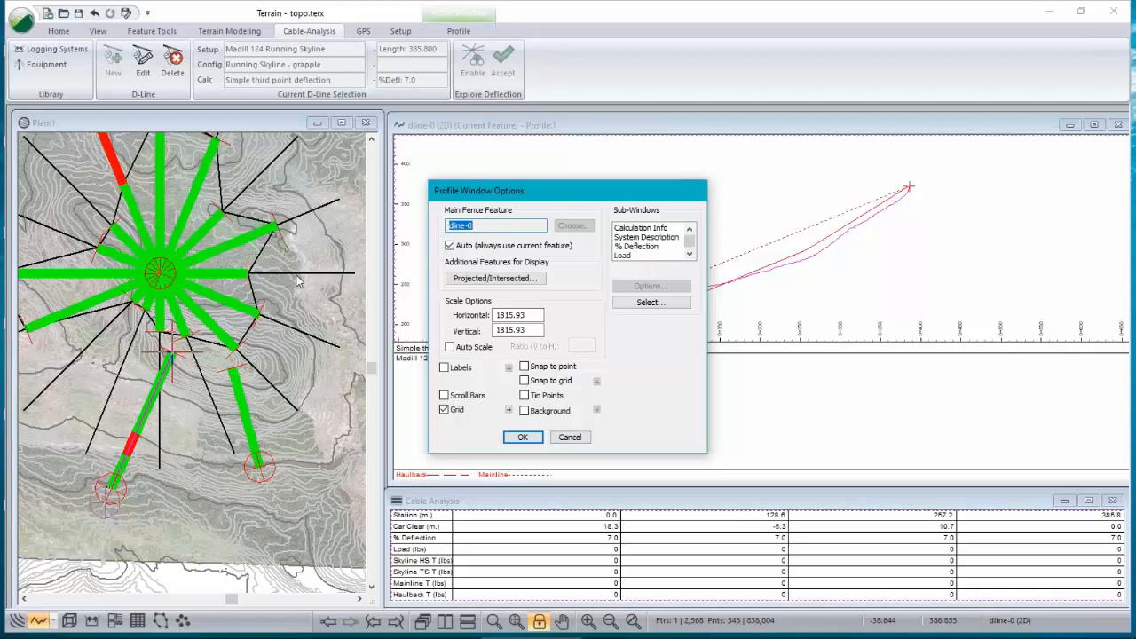
pyautogui.click(572, 438)
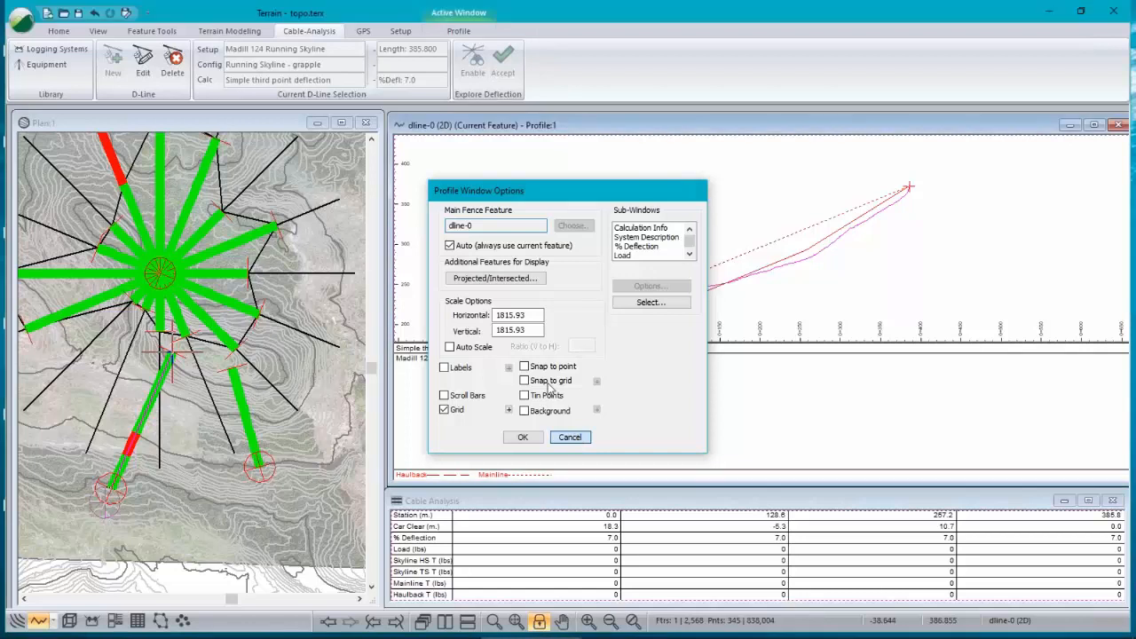
# Step: Select the explore D-lines east and north-east of the landing to display their profiles and cable analysis
pyautogui.click(304, 276)
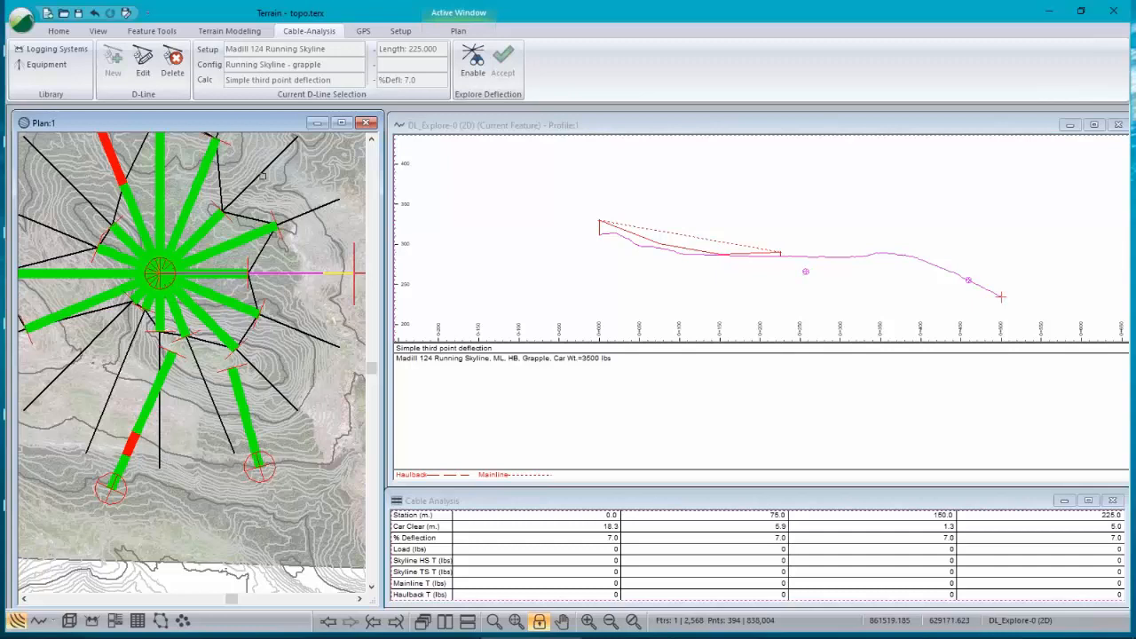
pyautogui.click(317, 197)
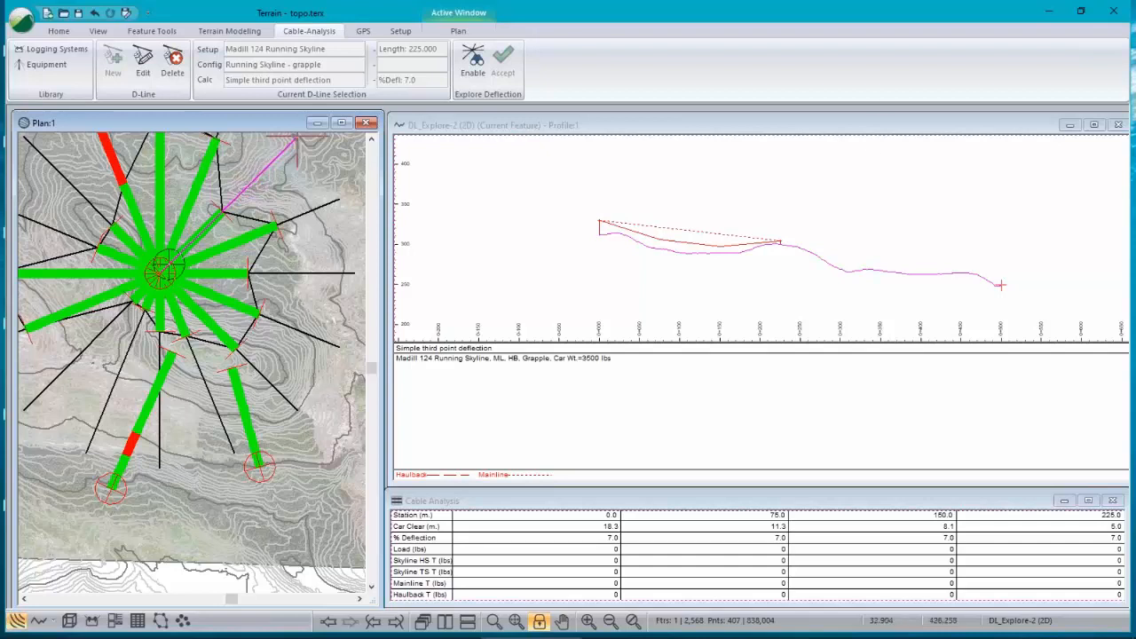
pyautogui.scroll(4, 237, 283)
pyautogui.scroll(-5, 237, 282)
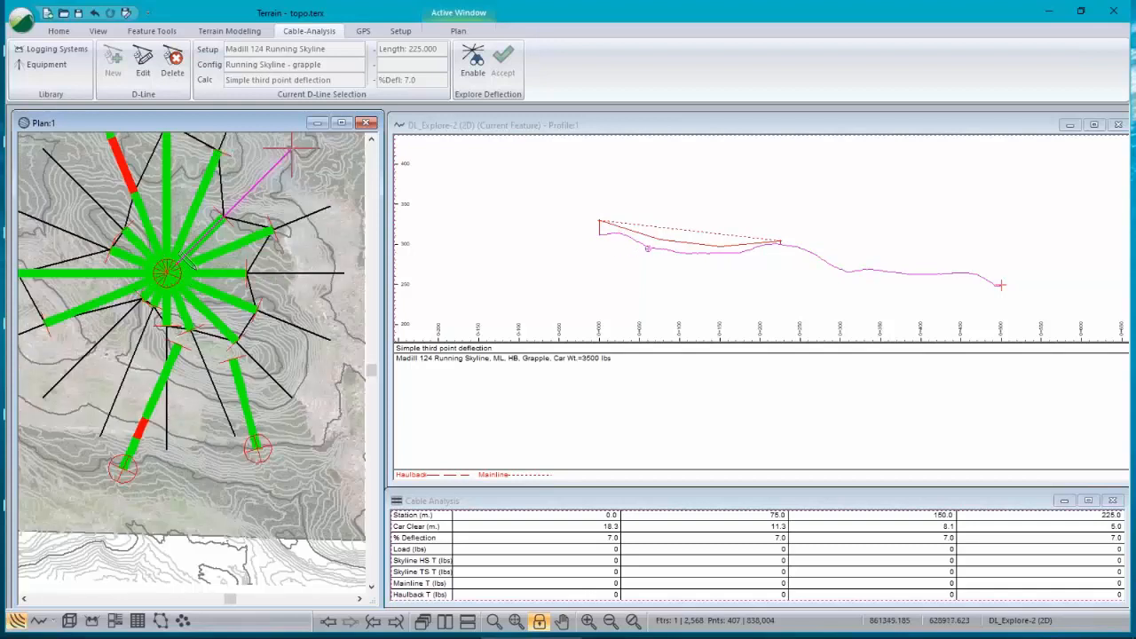
pyautogui.scroll(2, 184, 260)
pyautogui.scroll(-4, 183, 260)
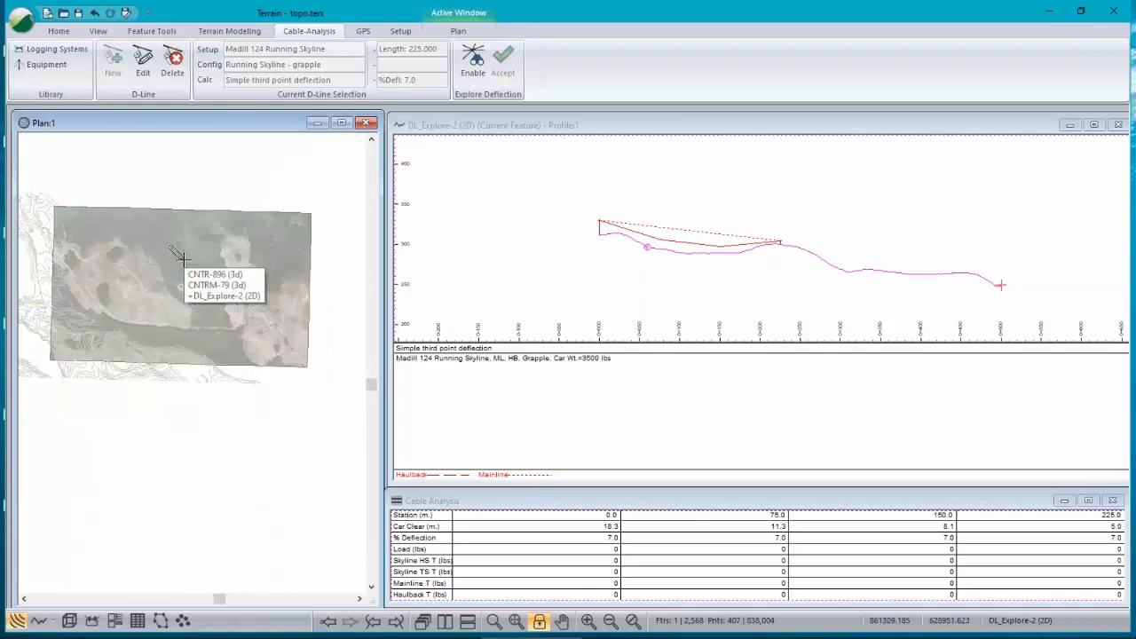
pyautogui.scroll(4, 184, 259)
# Step: Review the plan window options and its cable display colours, hatches and width, closing both dialogs without changes
pyautogui.rightClick(195, 281)
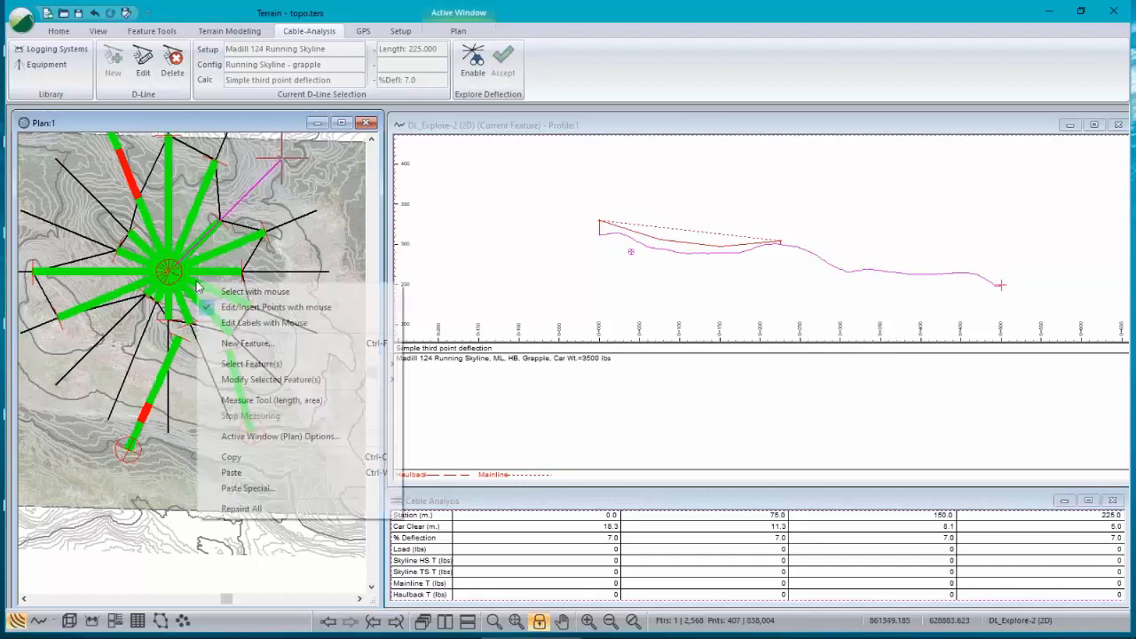
pyautogui.click(358, 437)
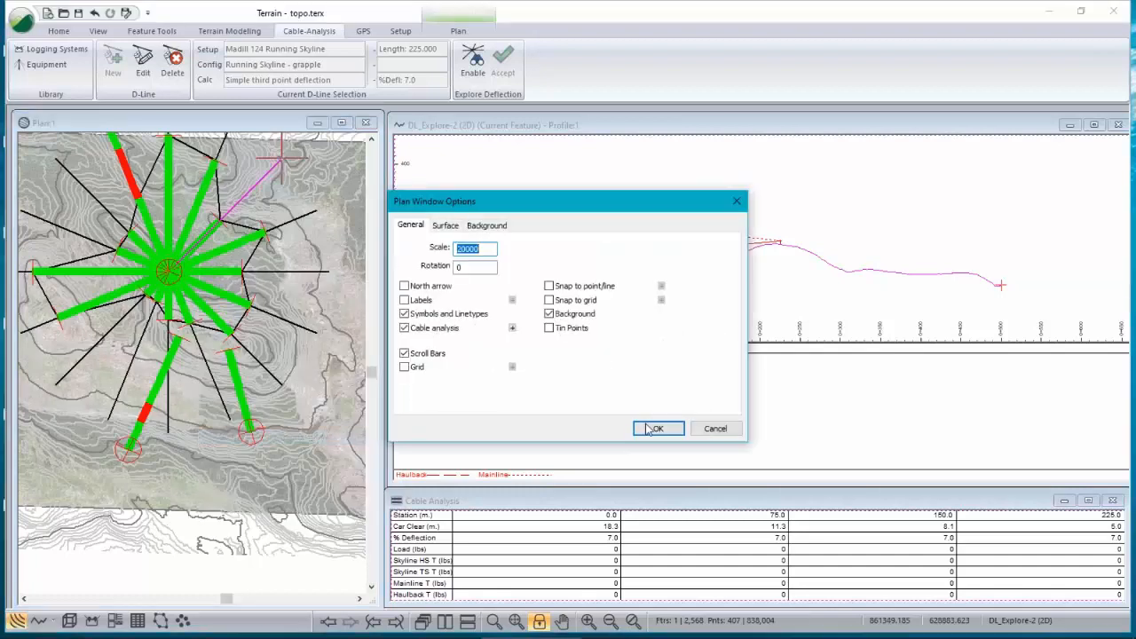
pyautogui.click(654, 427)
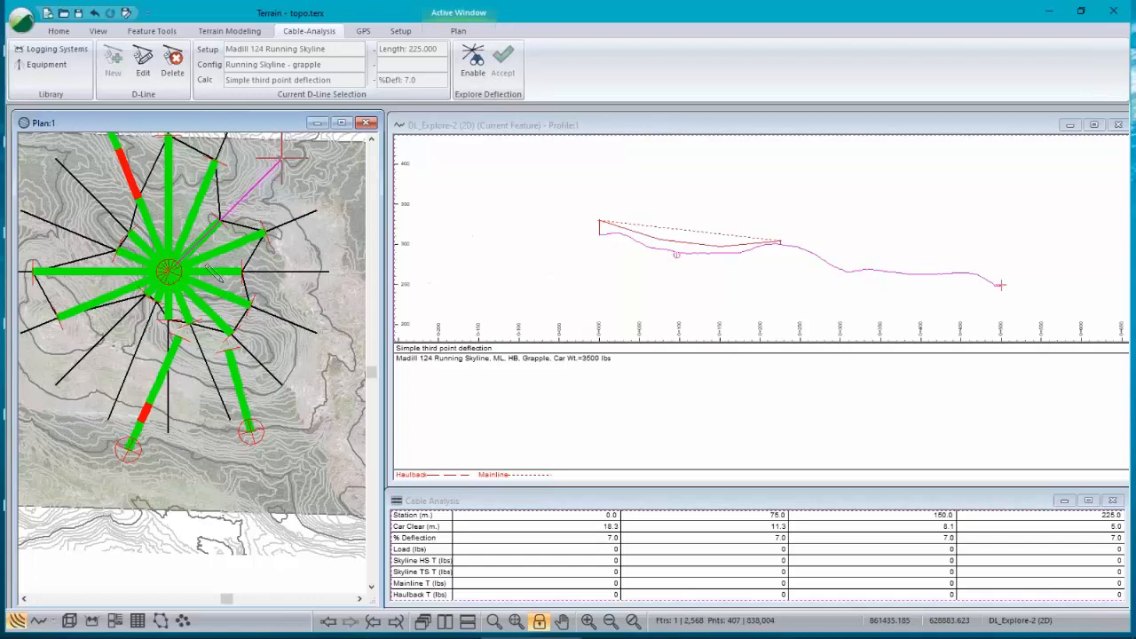
pyautogui.rightClick(206, 282)
pyautogui.click(292, 434)
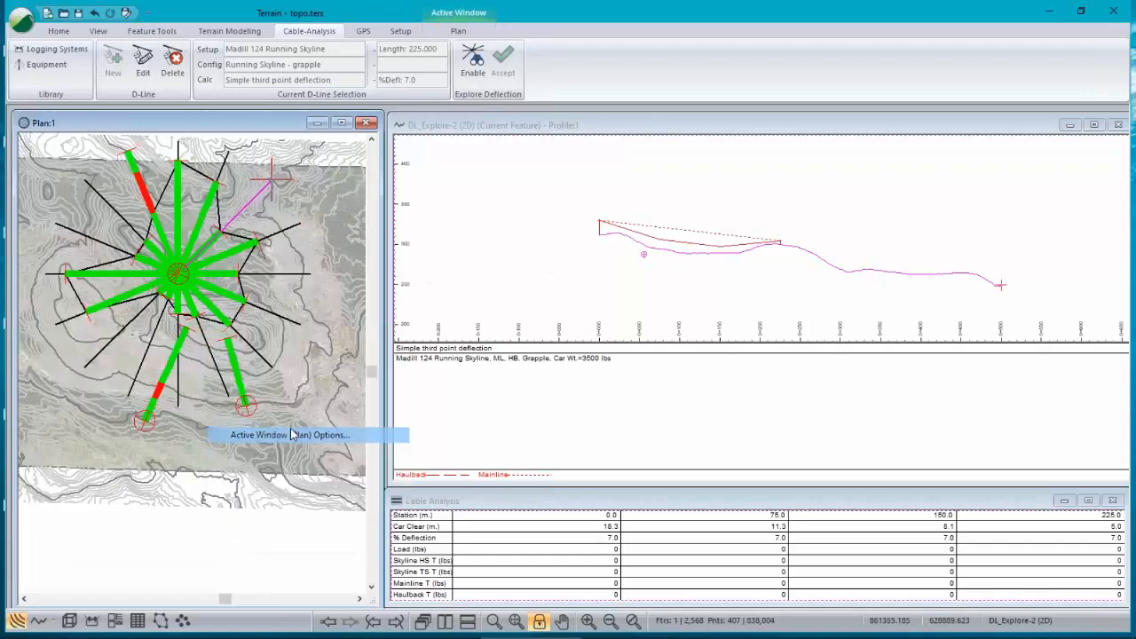
pyautogui.click(516, 333)
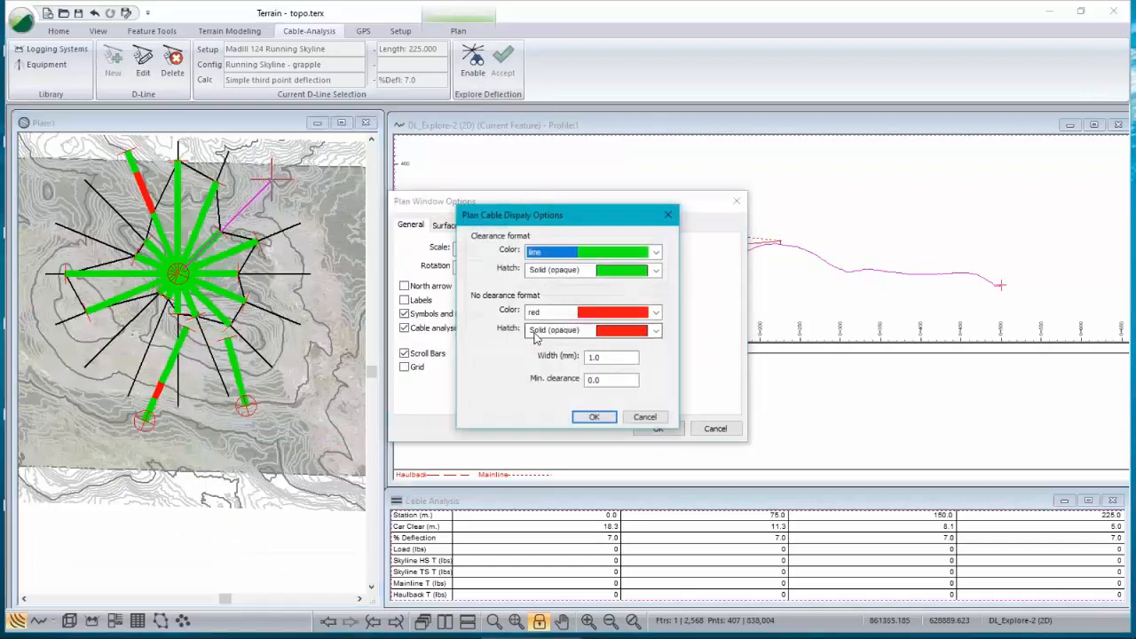
pyautogui.click(615, 359)
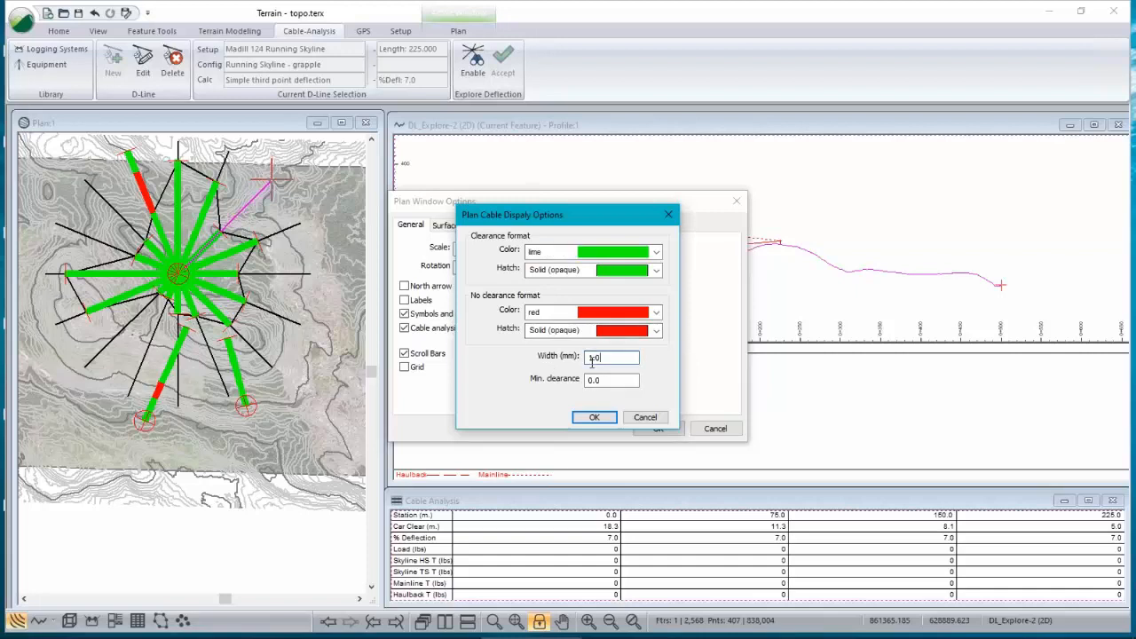
pyautogui.click(594, 417)
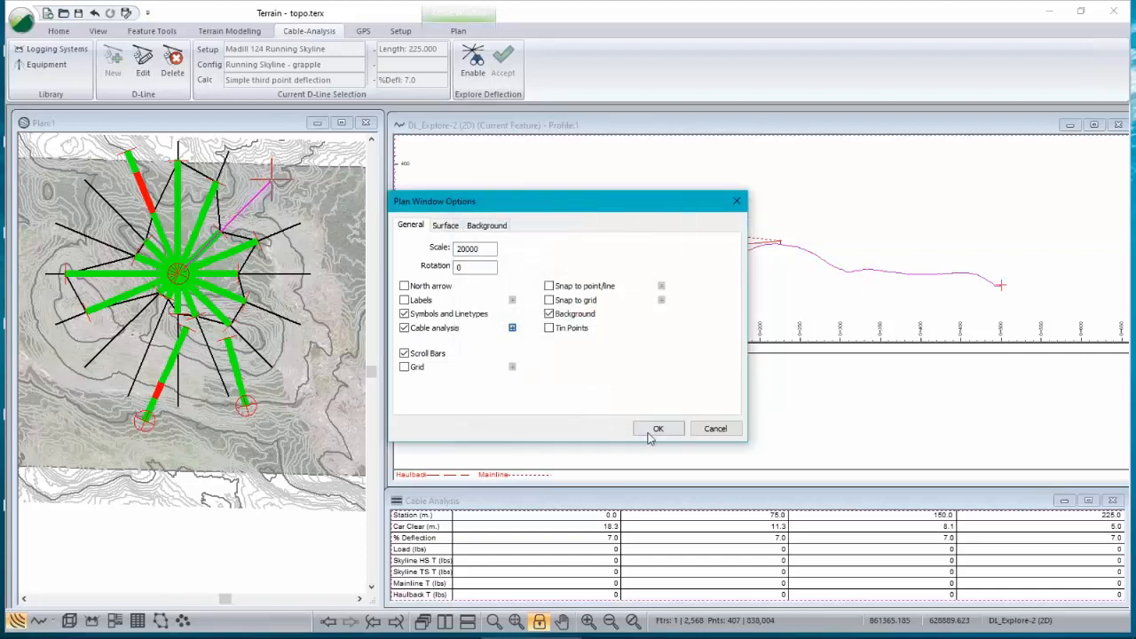
pyautogui.click(660, 430)
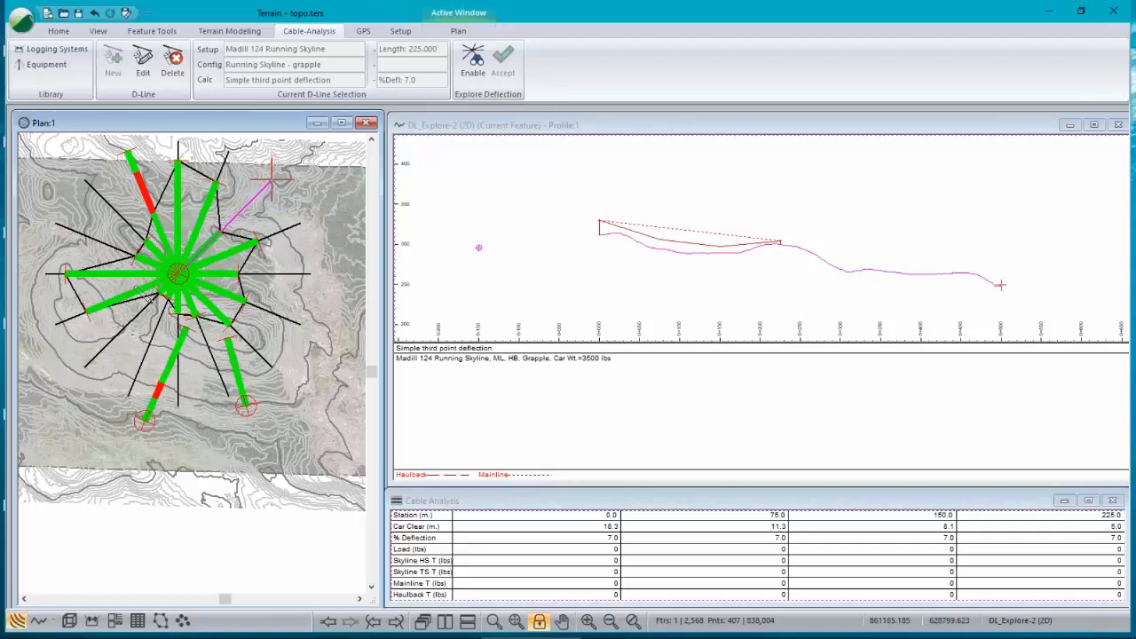
pyautogui.click(544, 624)
pyautogui.scroll(6, 184, 318)
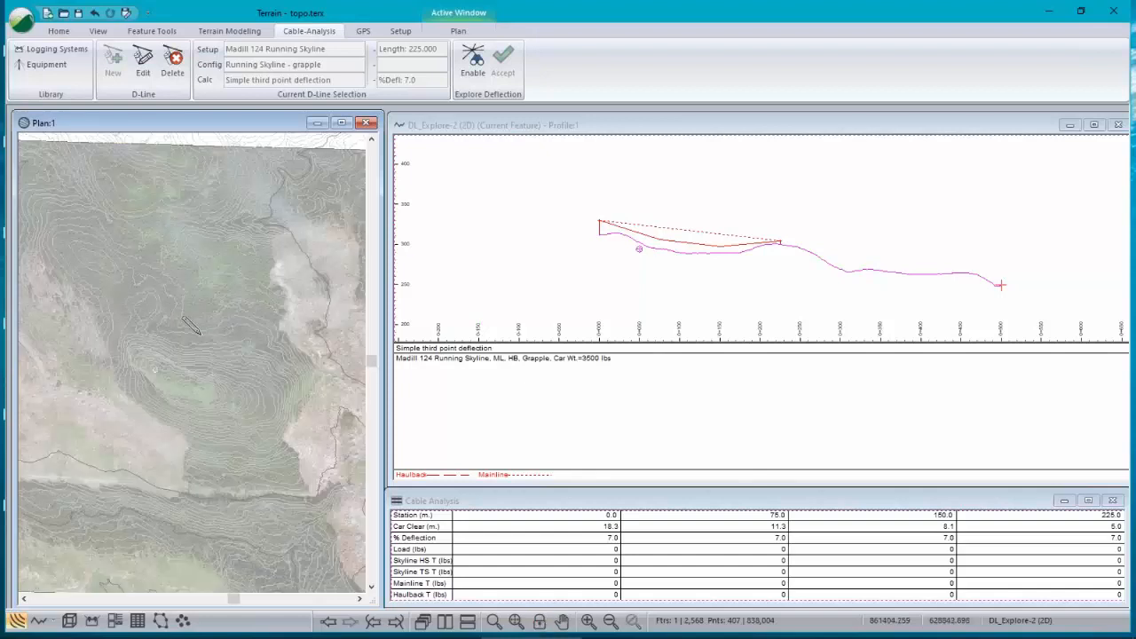
pyautogui.scroll(-2, 178, 318)
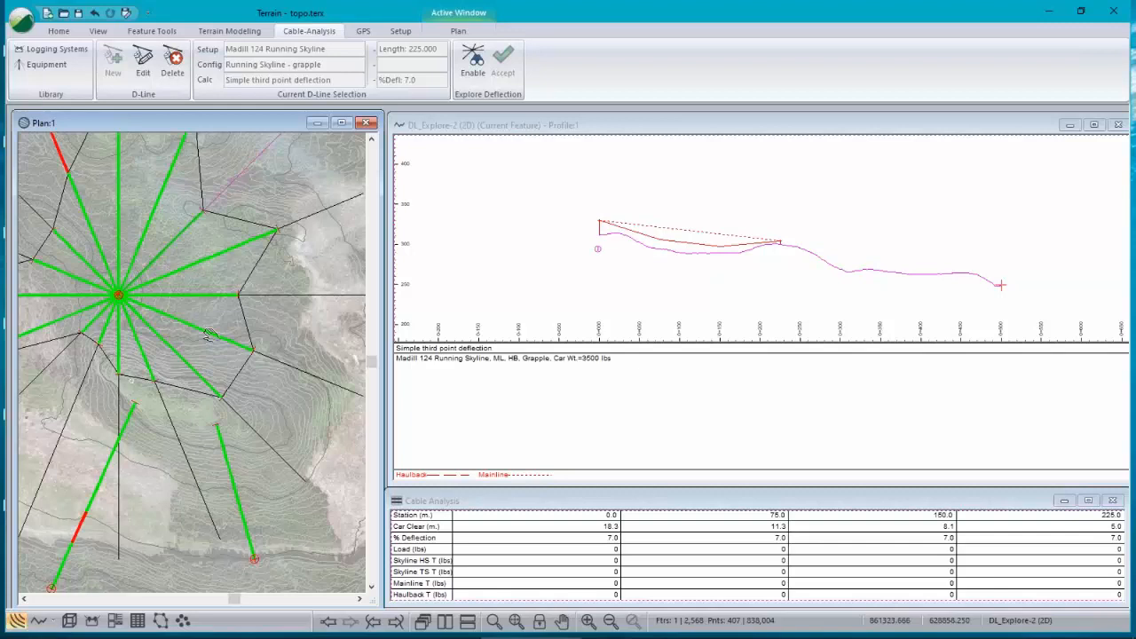
pyautogui.moveTo(210, 335); pyautogui.dragTo(255, 331, button='middle')
pyautogui.scroll(1, 256, 331)
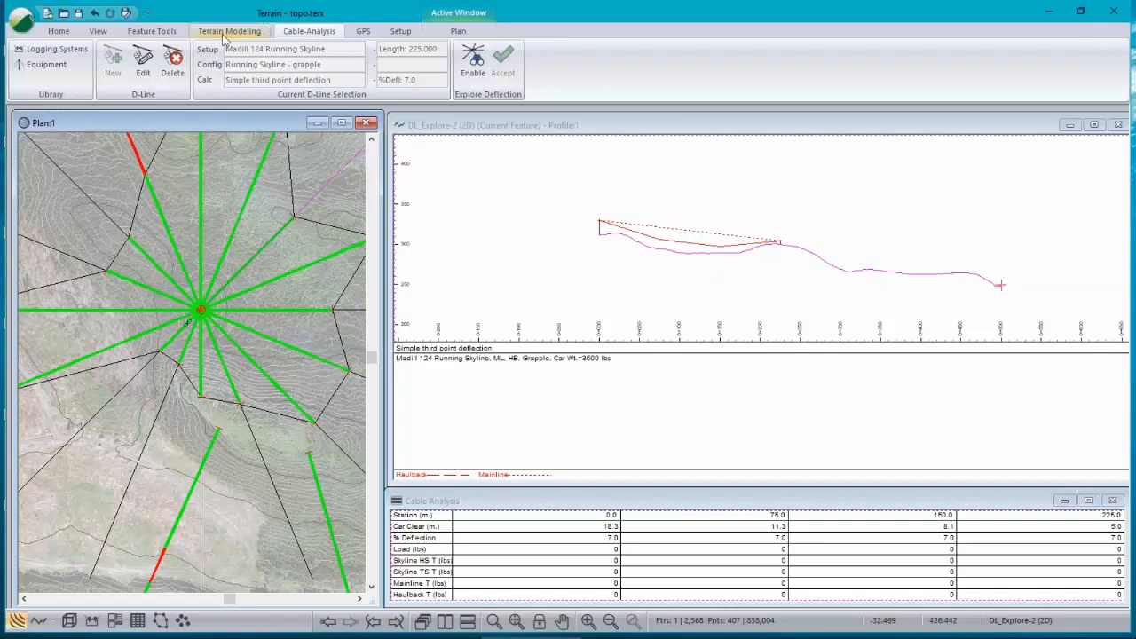
# Step: Switch the screen layout from CablesMaxLoad.ilt to the CablesMP.ilt multi-plot layout
pyautogui.click(98, 32)
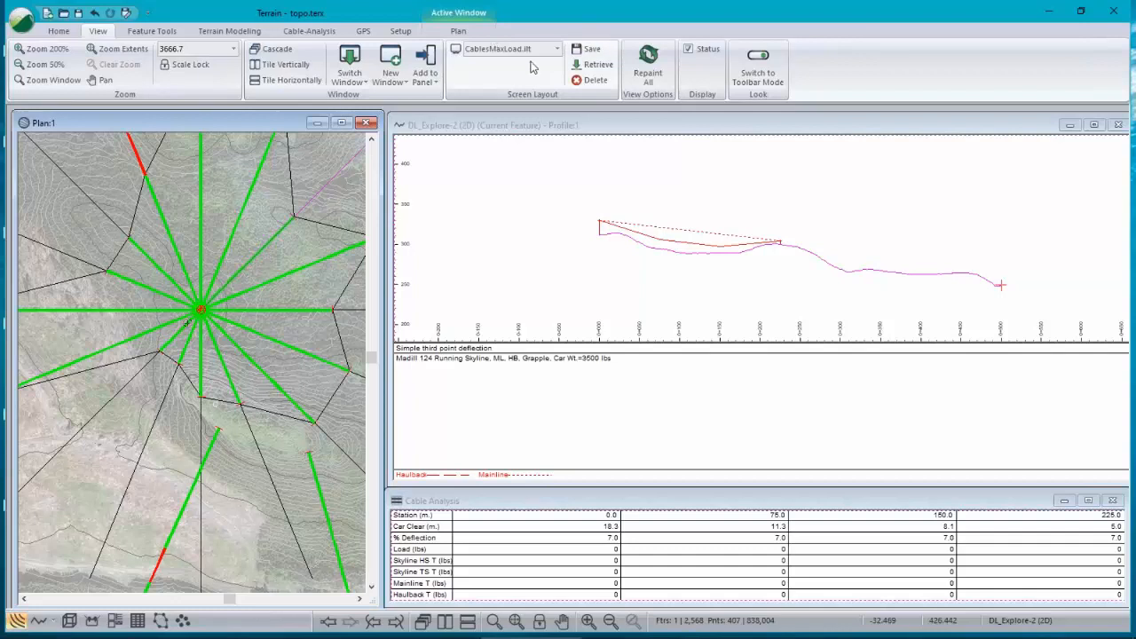
pyautogui.click(557, 50)
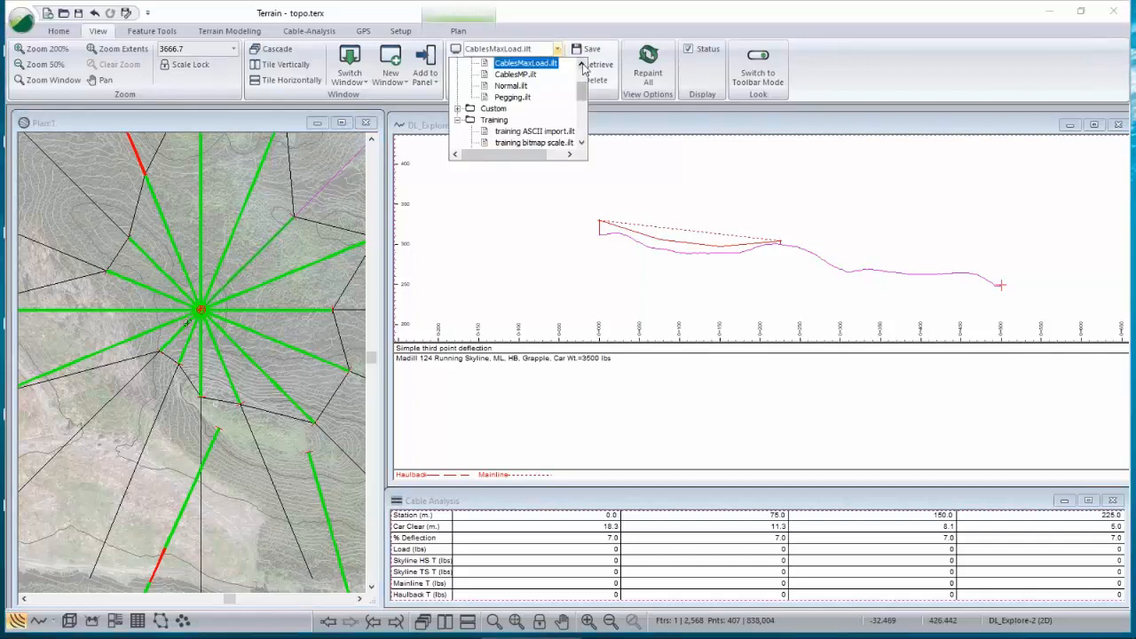
pyautogui.rightClick(531, 69)
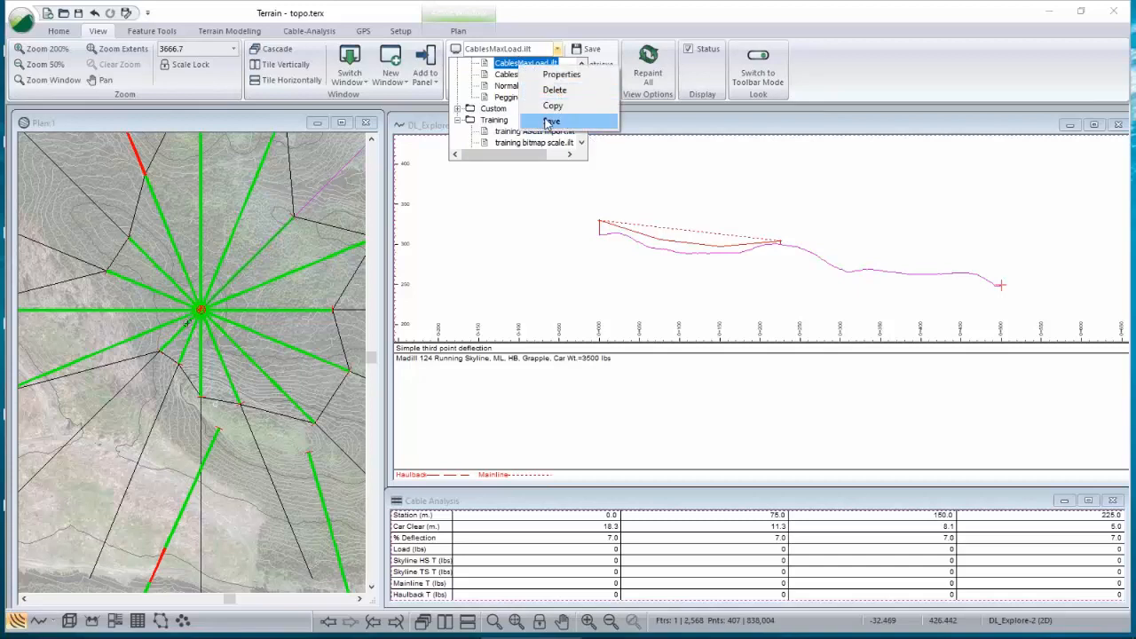
pyautogui.click(530, 33)
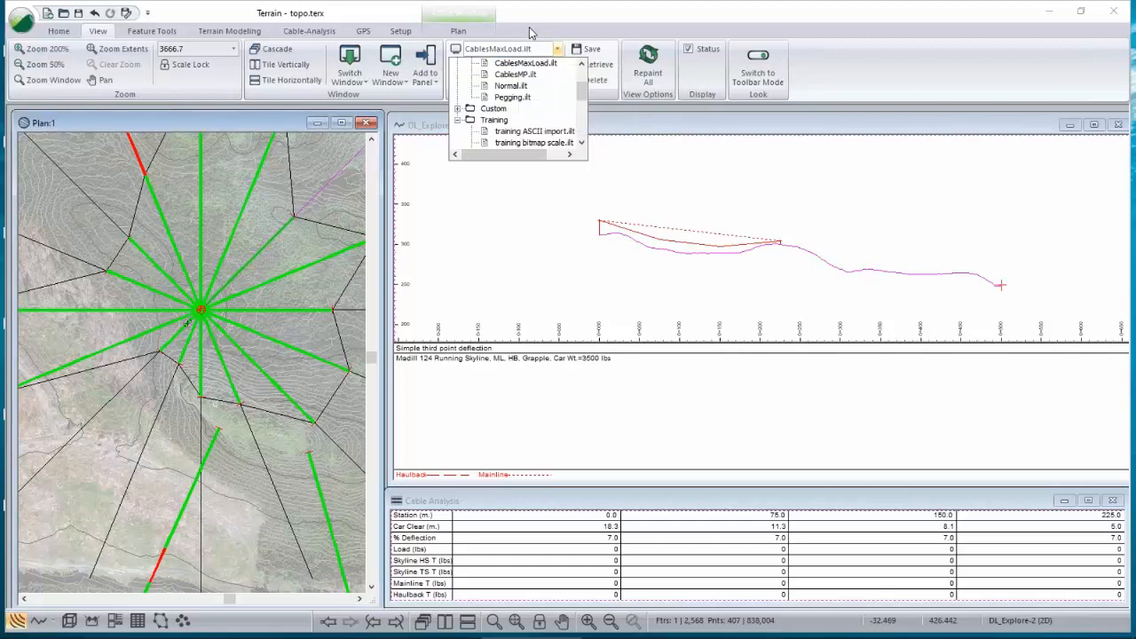
pyautogui.click(530, 33)
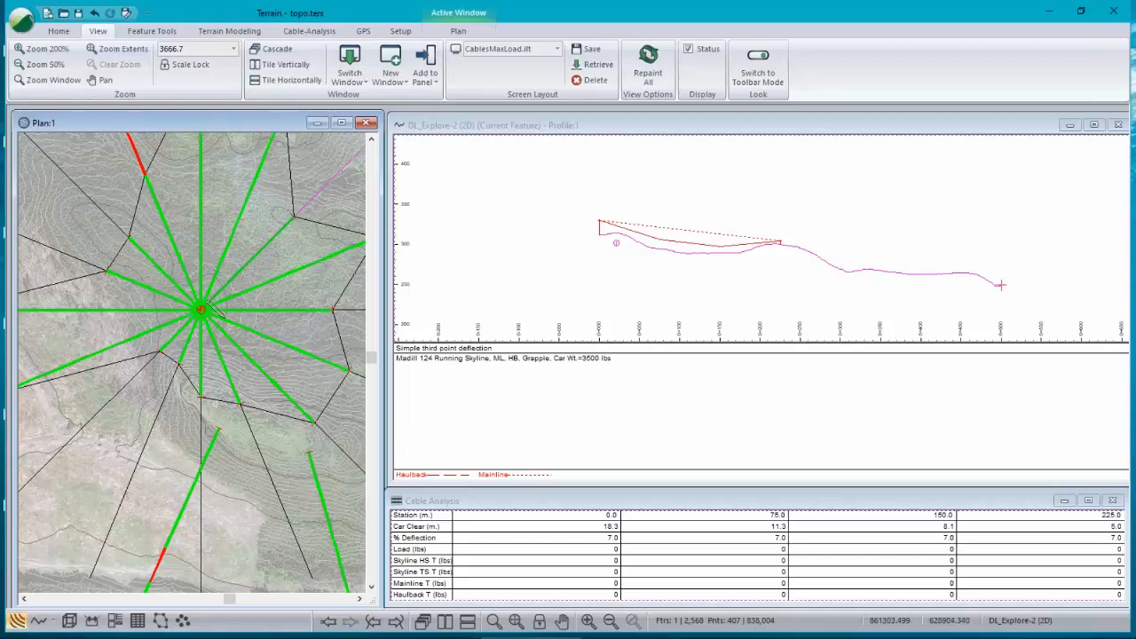
pyautogui.moveTo(212, 304)
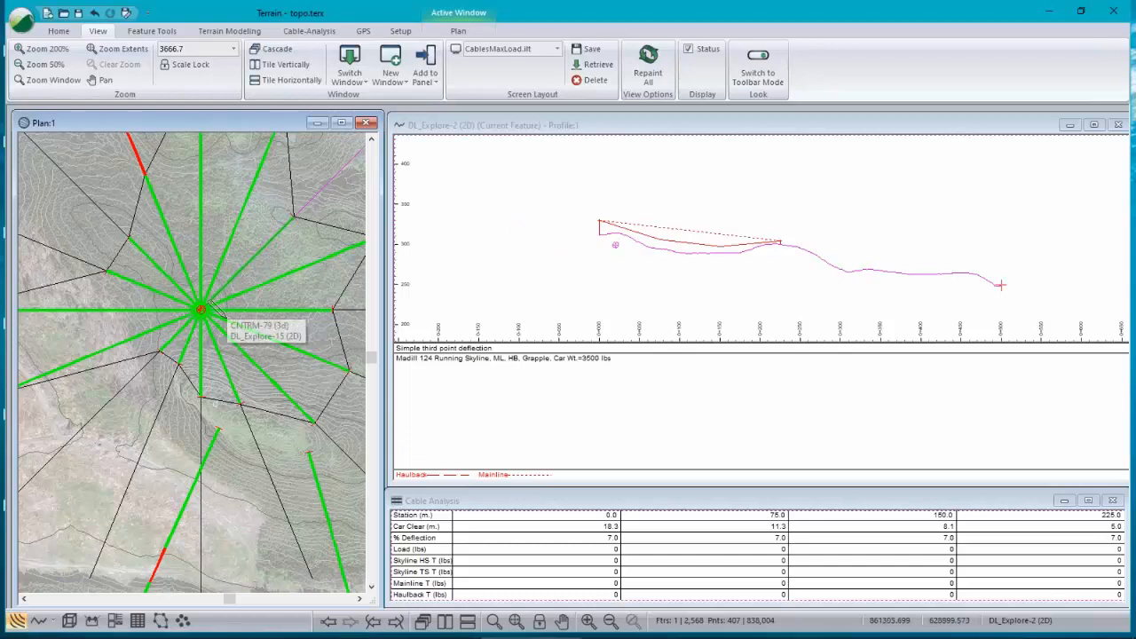
pyautogui.click(535, 55)
pyautogui.click(529, 81)
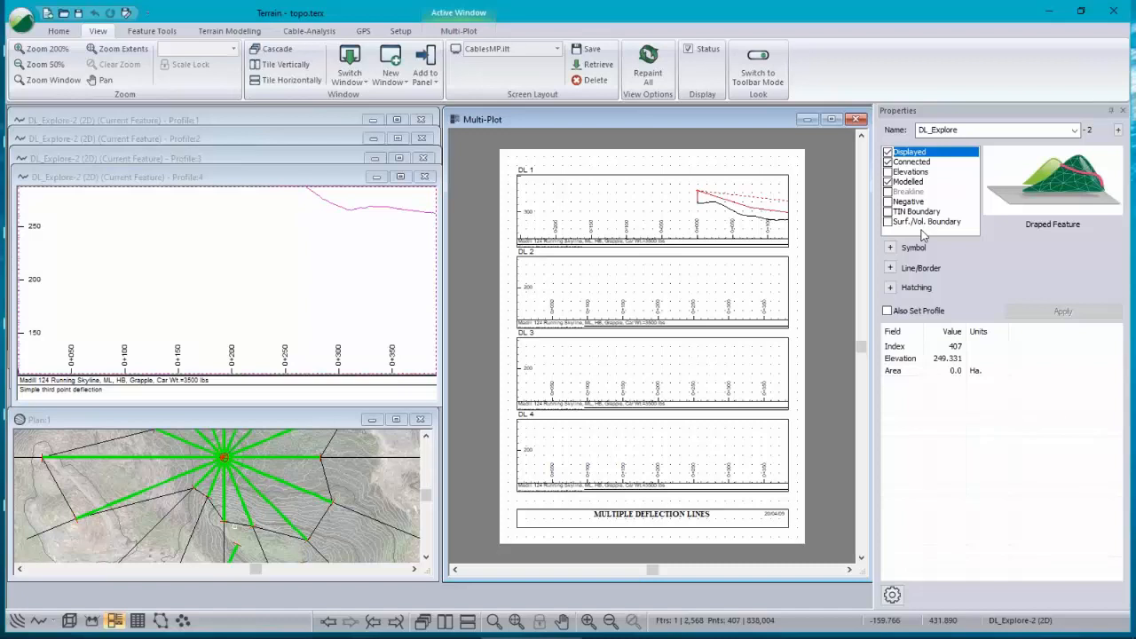
# Step: Fill the multi-plot's DL 1 frame from the first profile window and add a second profile window for DL 2
pyautogui.click(196, 119)
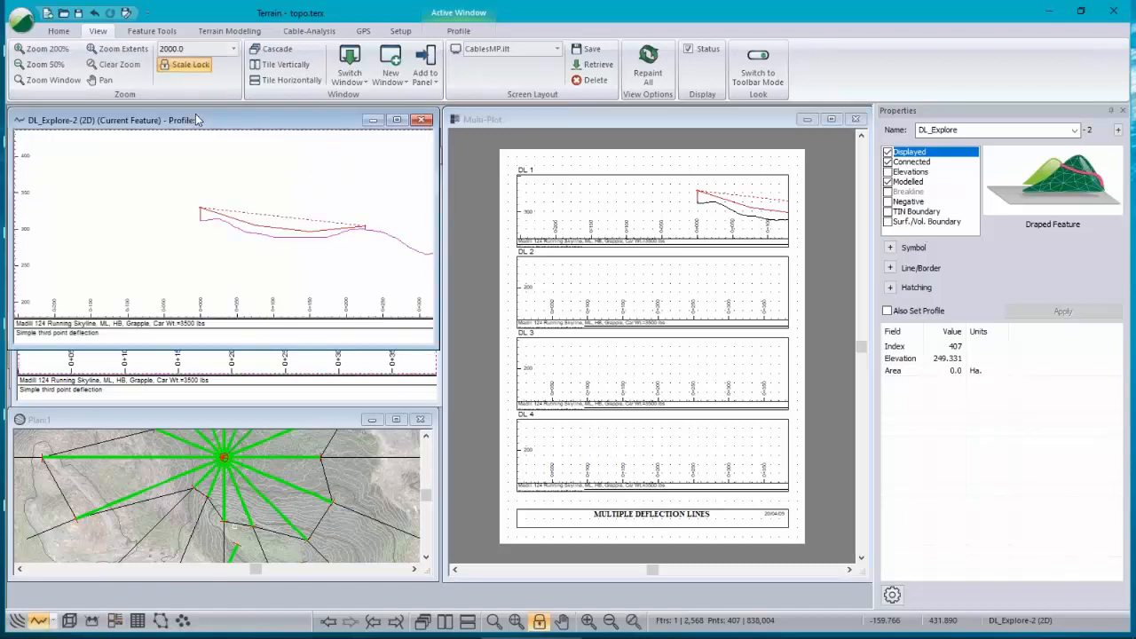
pyautogui.moveTo(298, 247); pyautogui.dragTo(183, 248, button='middle')
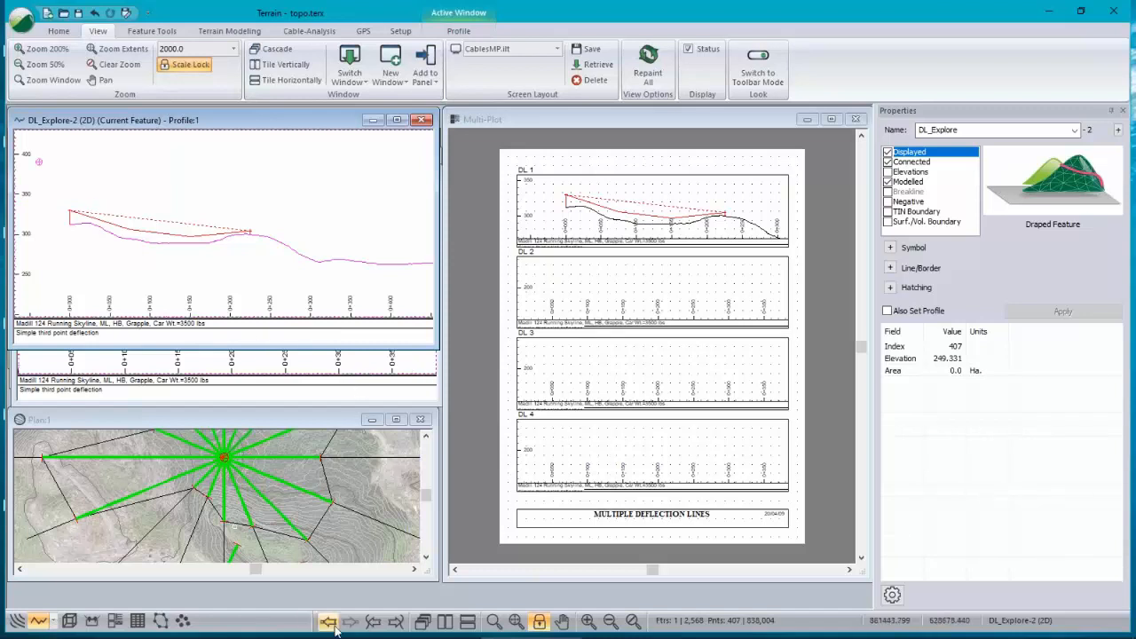
pyautogui.click(38, 621)
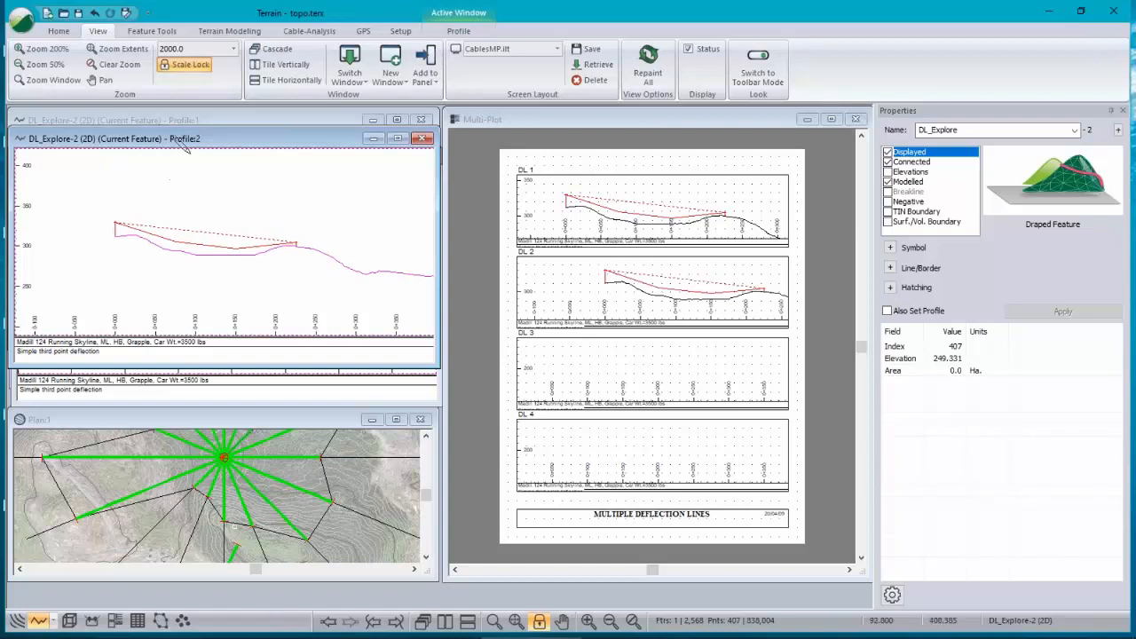
pyautogui.click(228, 439)
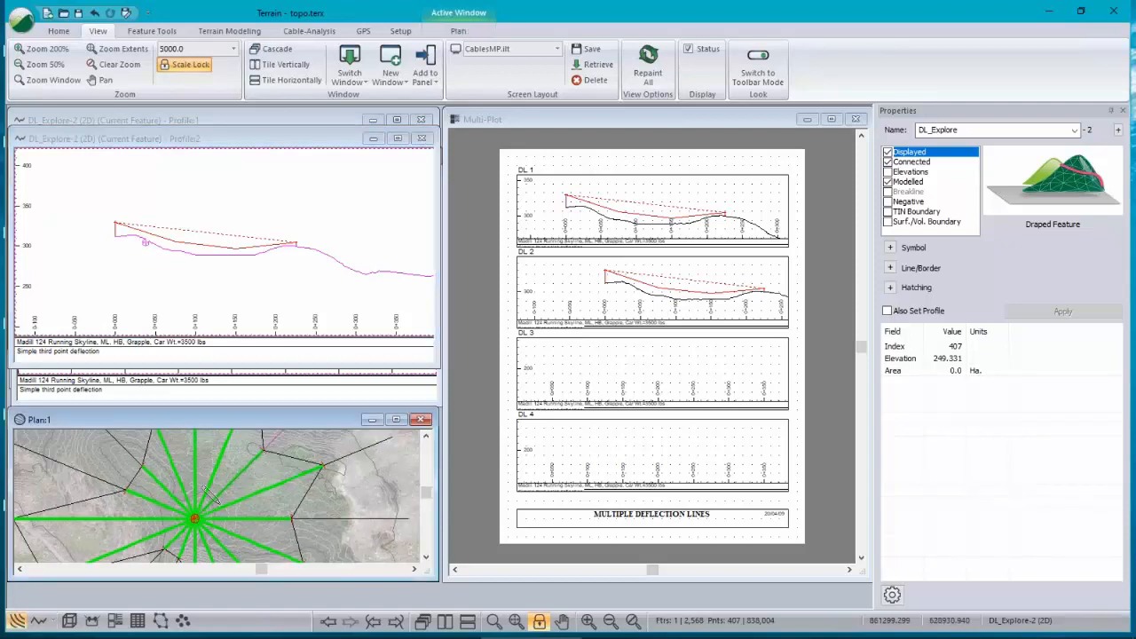
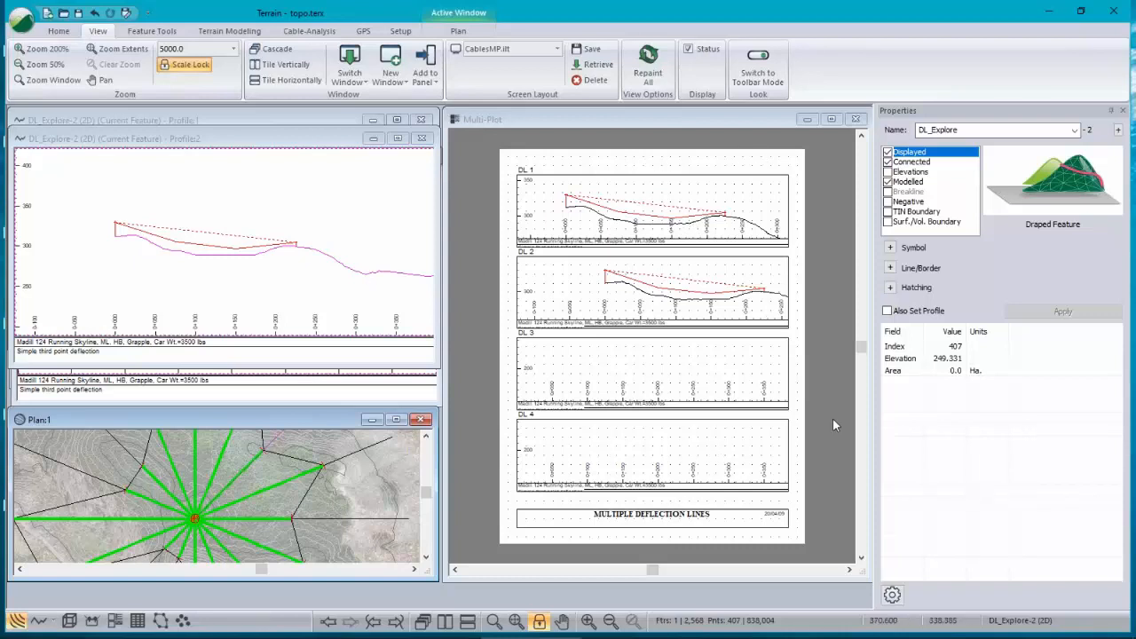
# Step: Turn off the Auto (always use current feature) option for the first profile window so it stays on DL_Explore-2
pyautogui.click(208, 119)
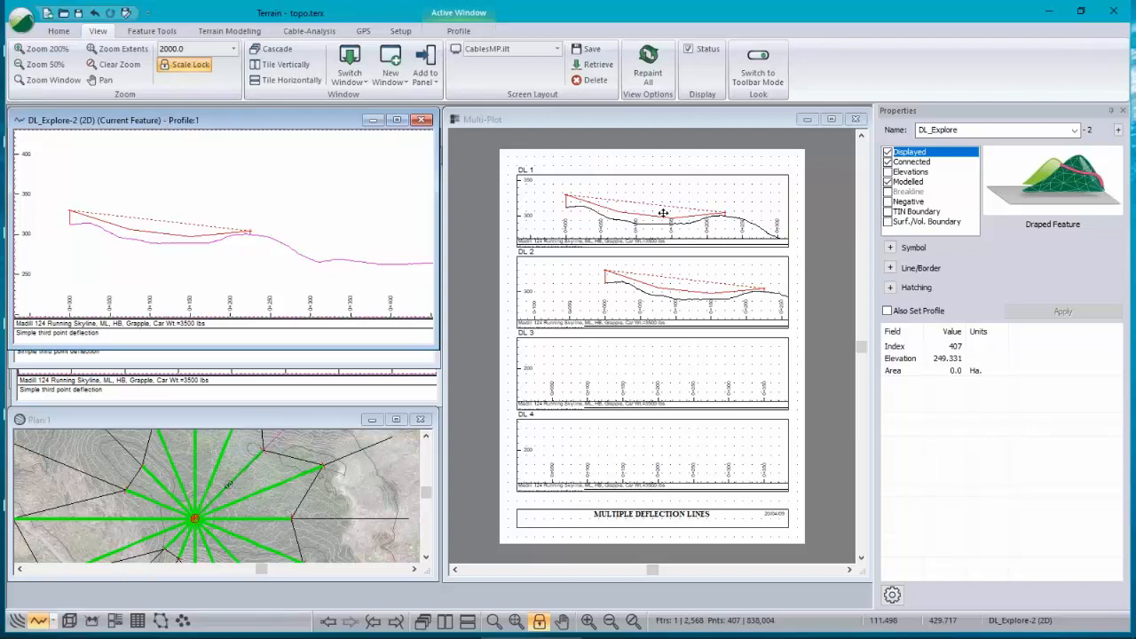
pyautogui.rightClick(188, 187)
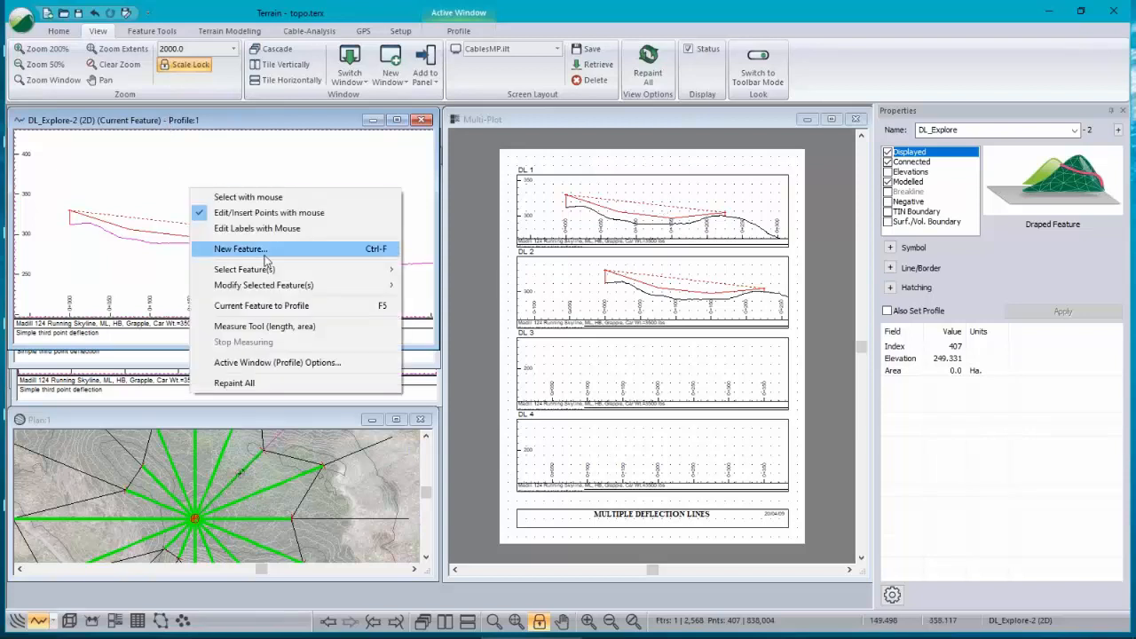
pyautogui.click(269, 362)
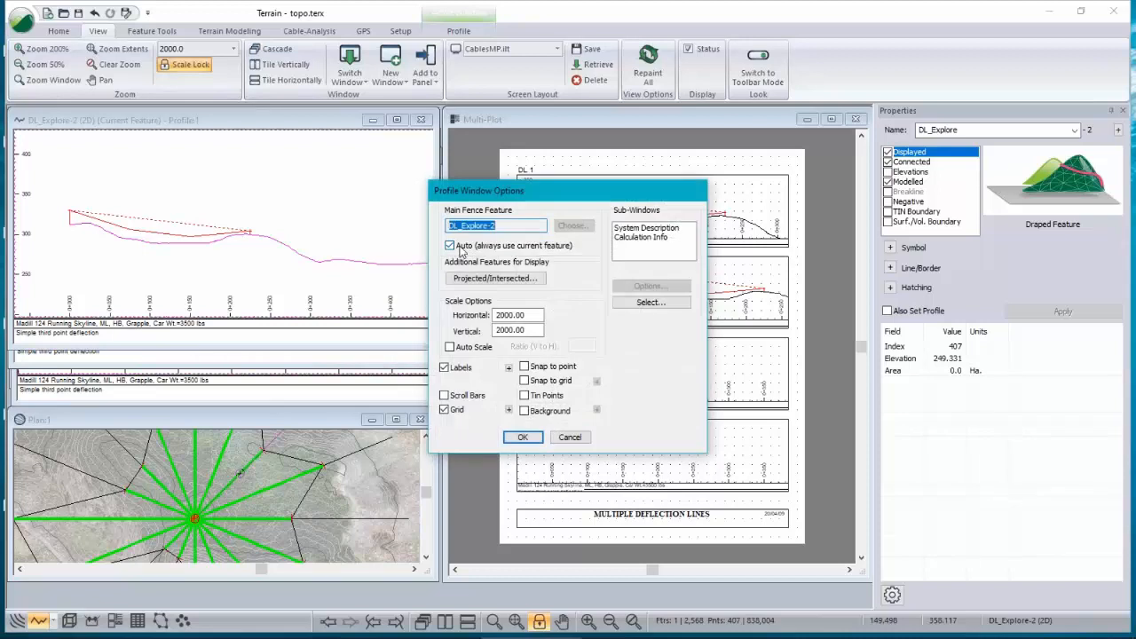
pyautogui.click(460, 250)
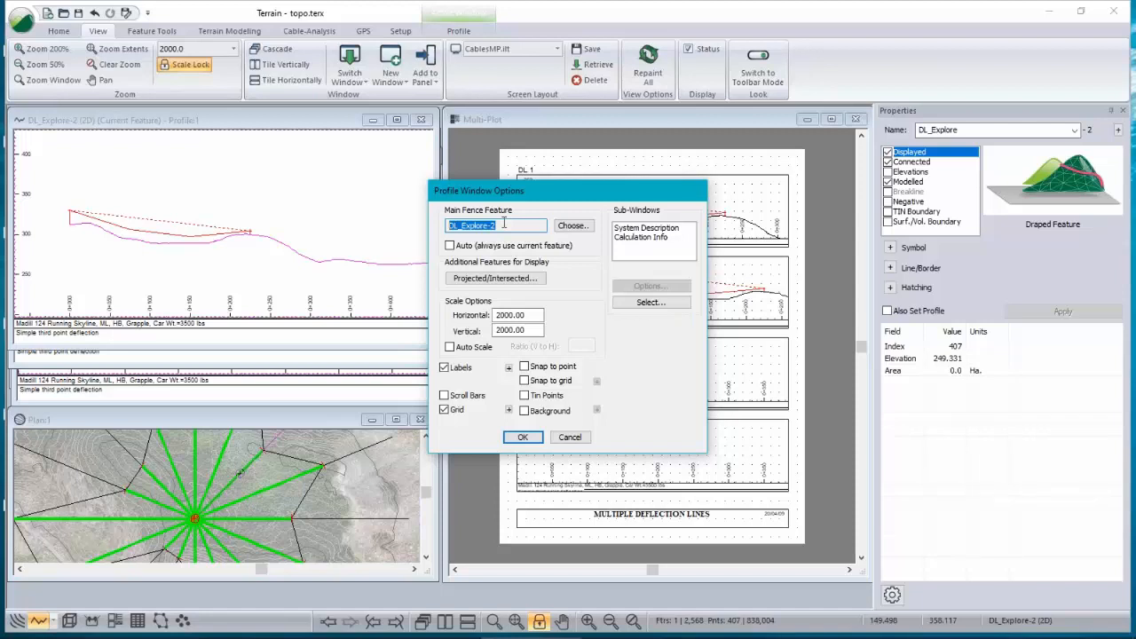
pyautogui.click(522, 436)
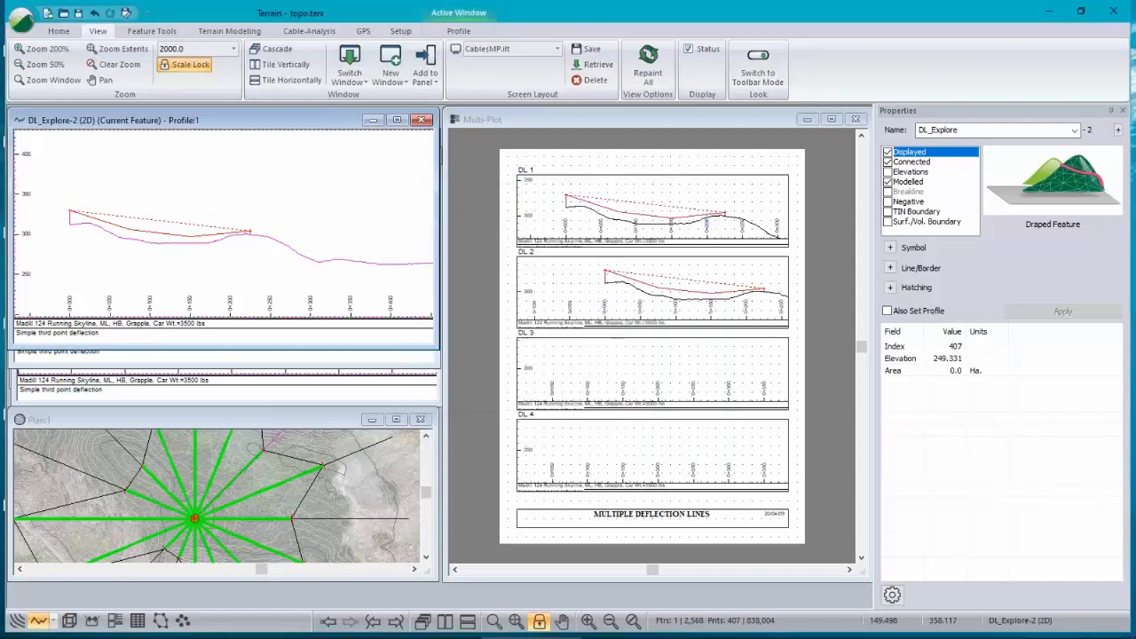
# Step: Show DL_Explore-1 in the second profile window by selecting it on the plan
pyautogui.click(170, 366)
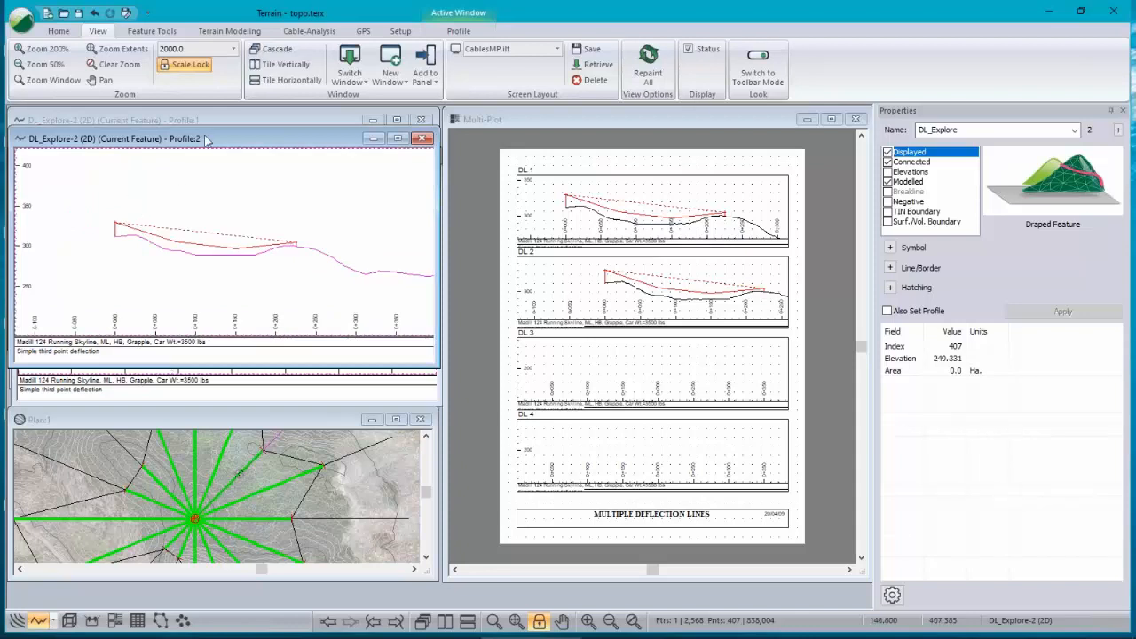
pyautogui.click(344, 460)
pyautogui.click(345, 460)
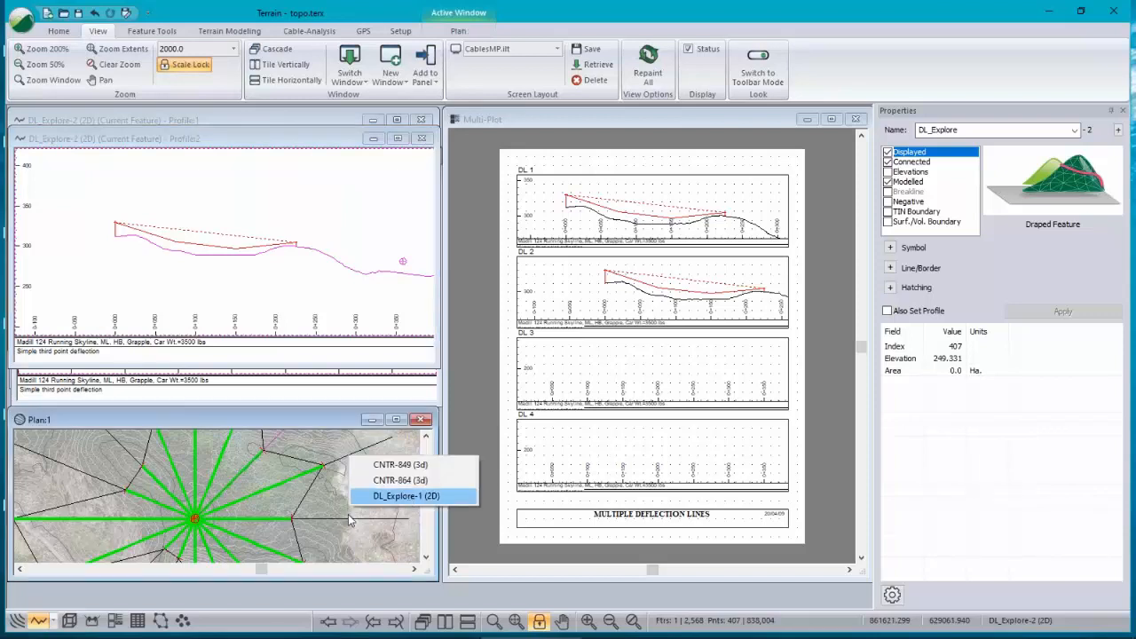
pyautogui.click(387, 500)
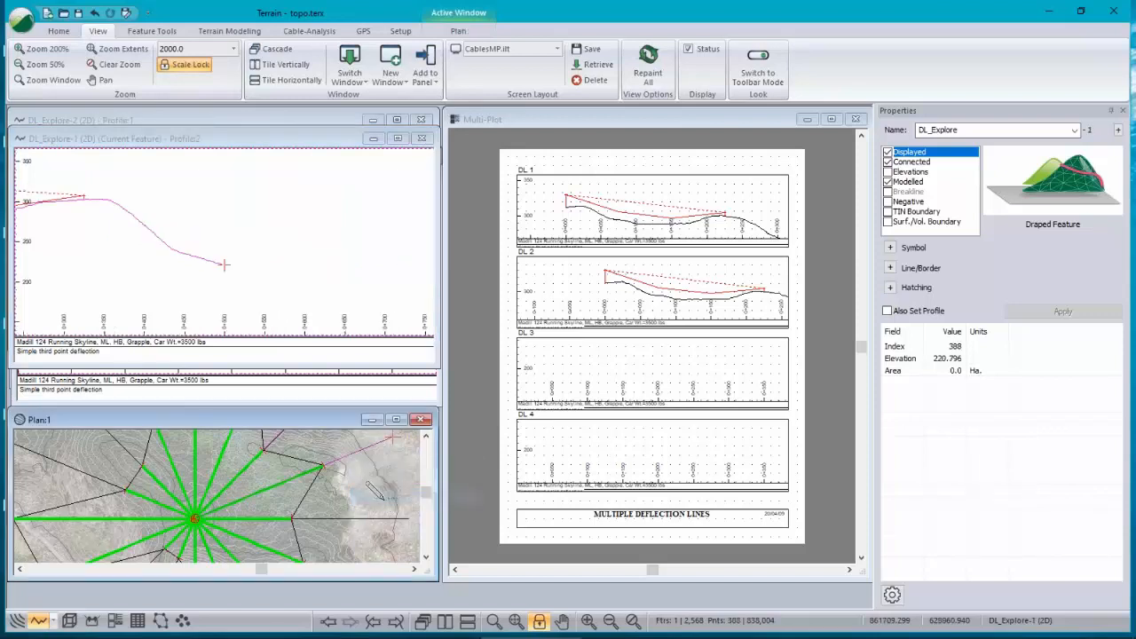
pyautogui.moveTo(73, 216); pyautogui.dragTo(295, 260, button='middle')
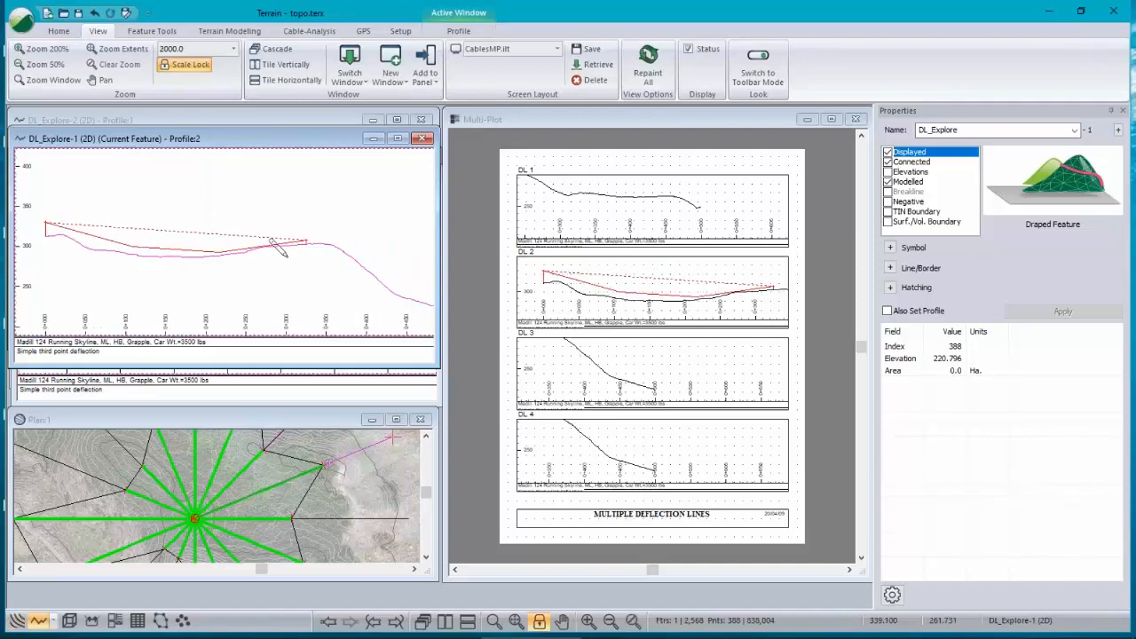
# Step: Turn off the Auto (always use current feature) option for the second profile window
pyautogui.rightClick(185, 197)
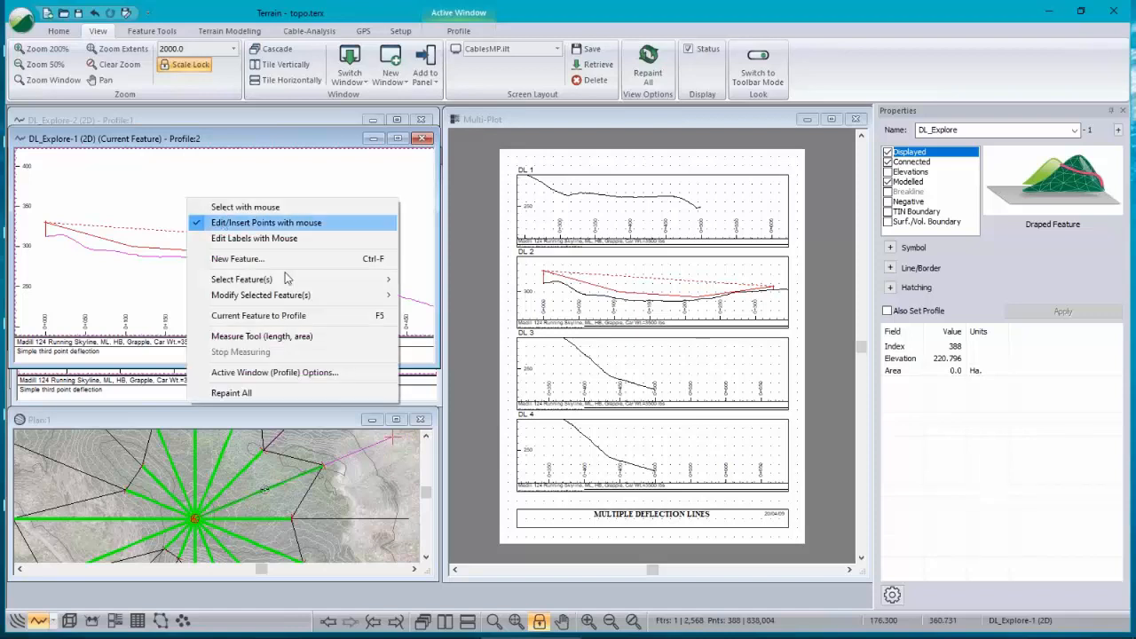
pyautogui.click(279, 372)
pyautogui.click(450, 245)
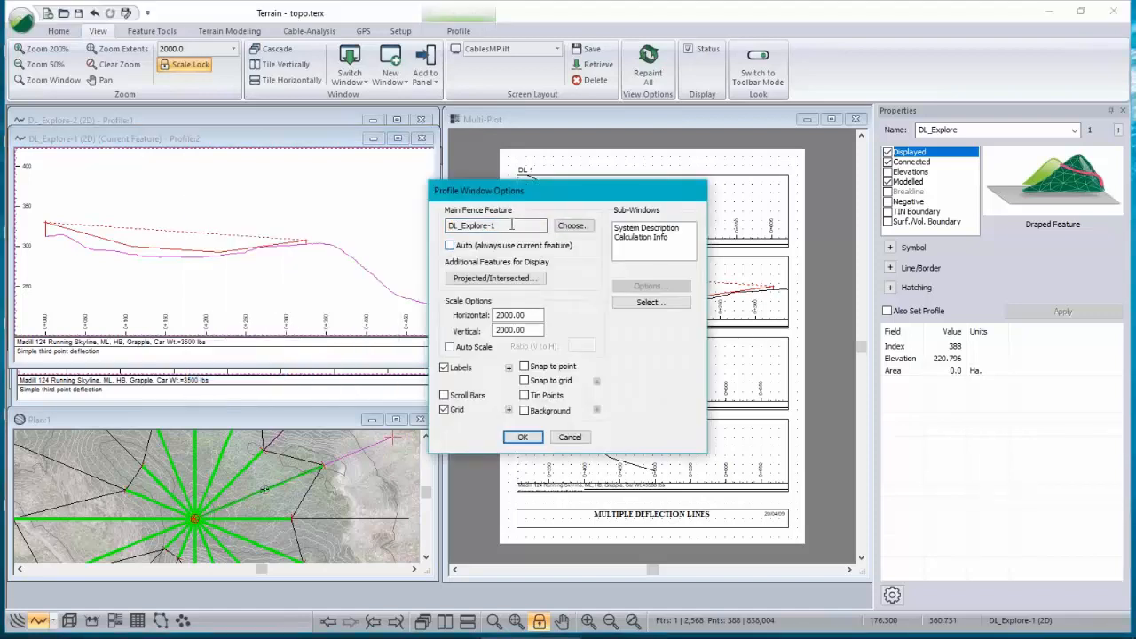
pyautogui.click(532, 438)
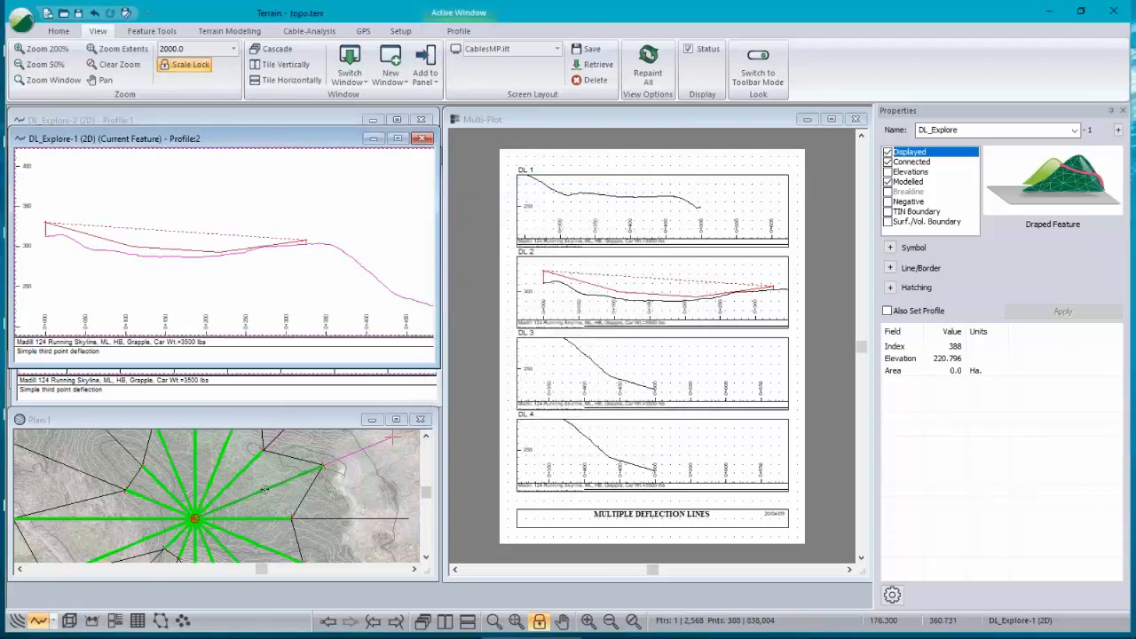
# Step: Select DL_Explore-0 on the plan and open a third profile window for it, zoomed to its extents to fill DL 3
pyautogui.click(349, 525)
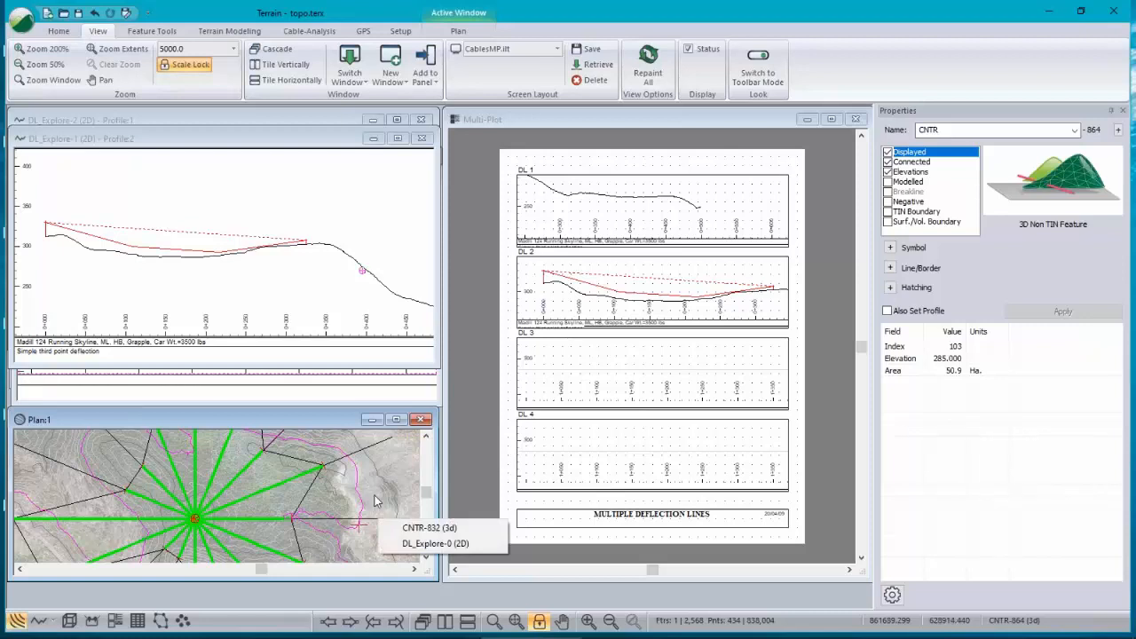
pyautogui.click(451, 543)
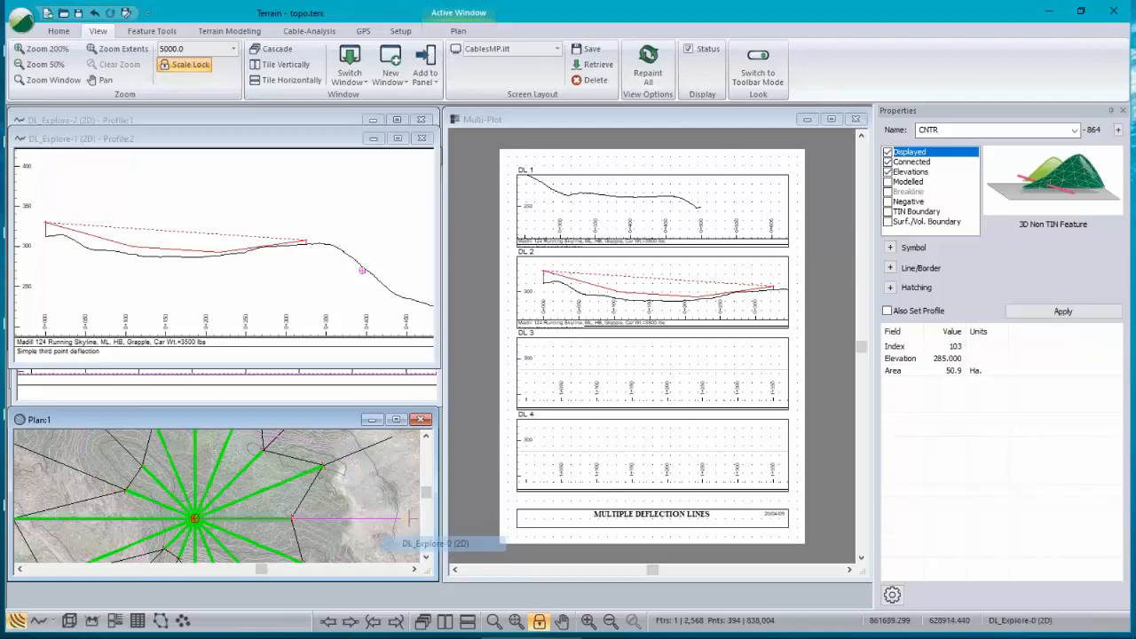
pyautogui.click(373, 400)
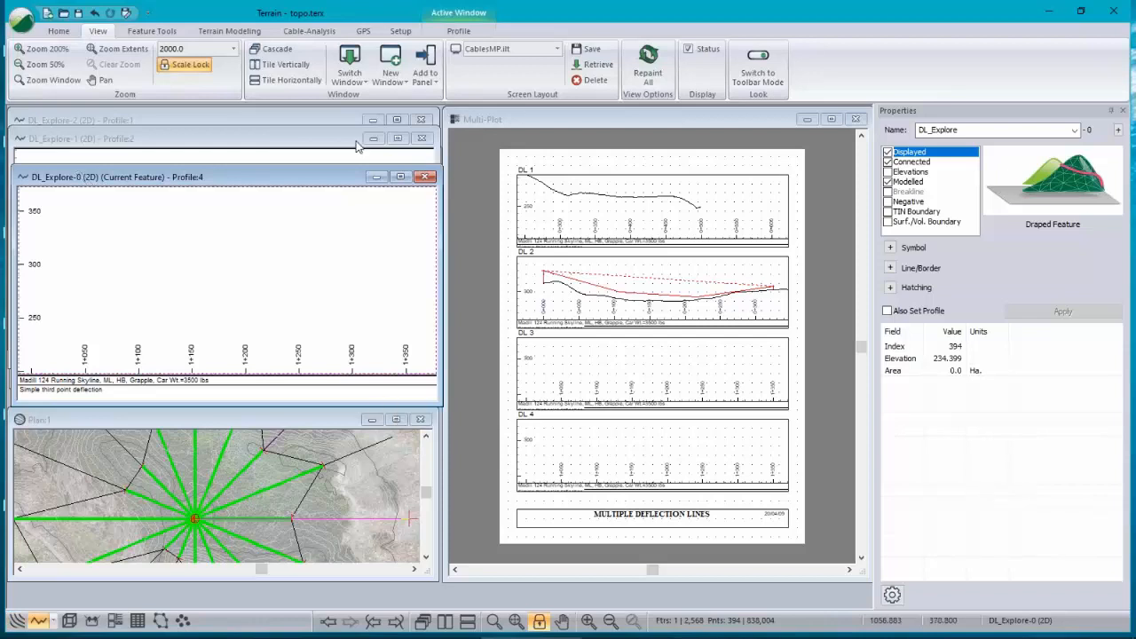
pyautogui.moveTo(233, 636)
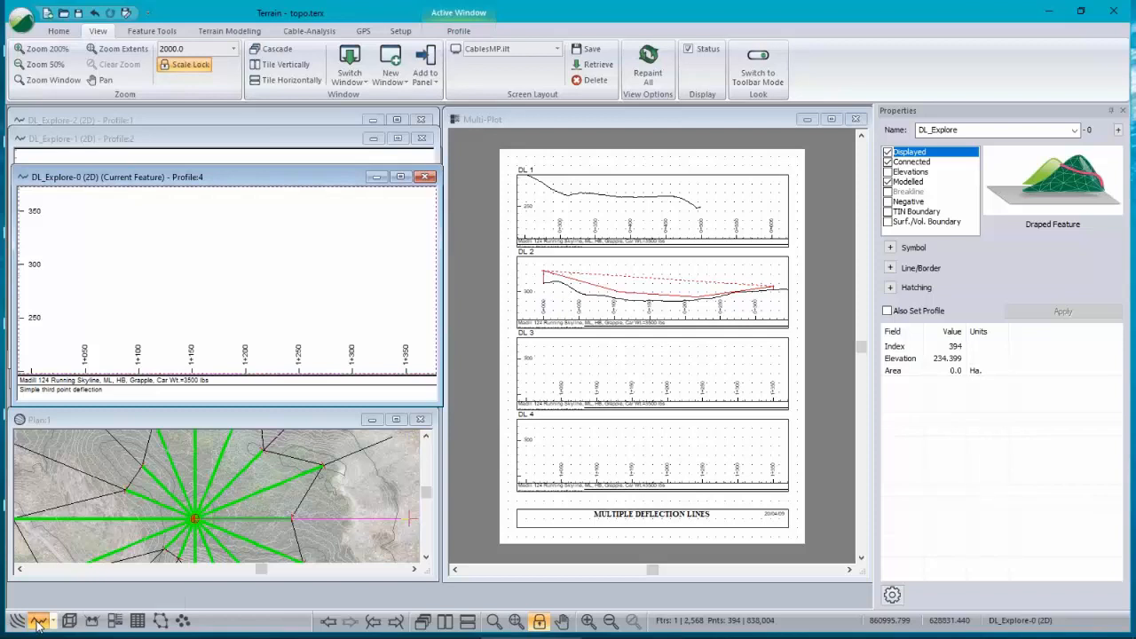
pyautogui.click(38, 622)
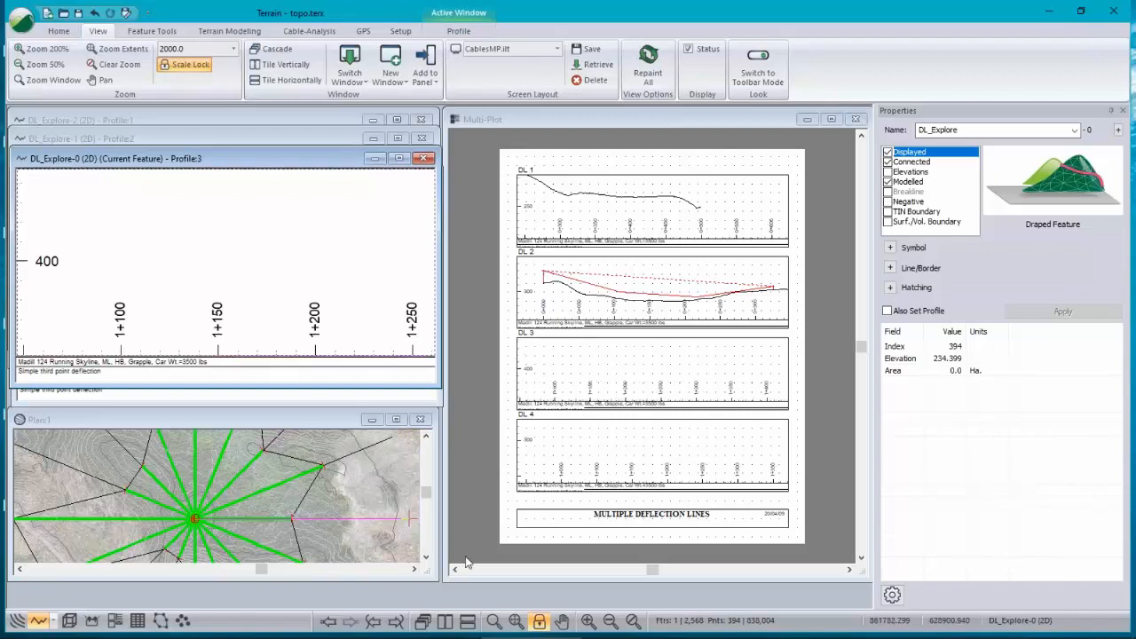
pyautogui.click(538, 620)
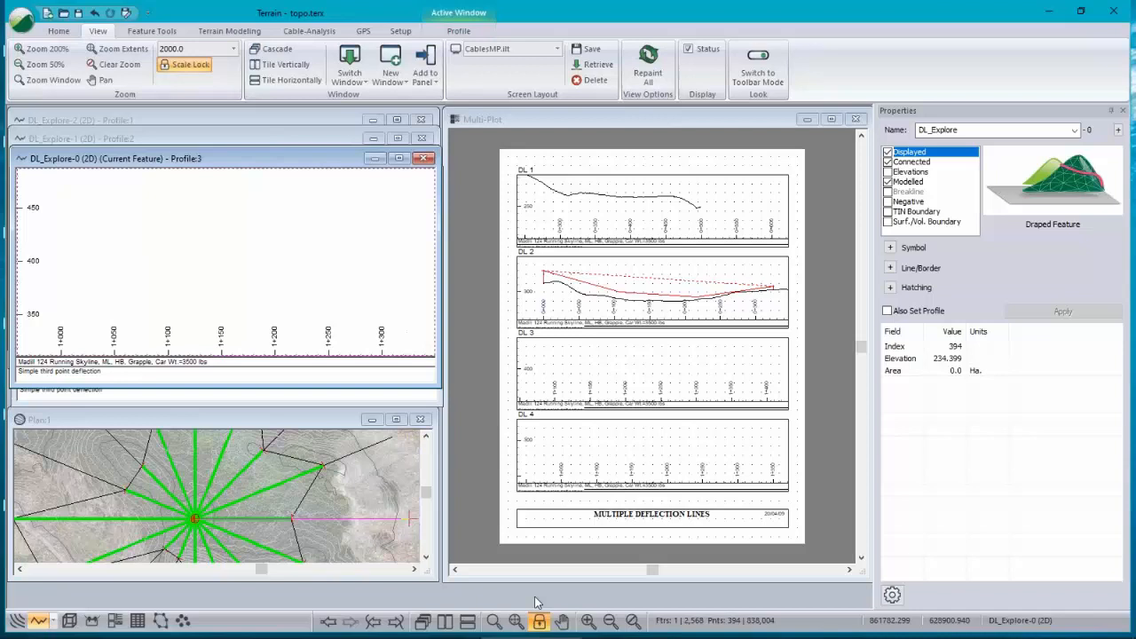
pyautogui.rightClick(189, 245)
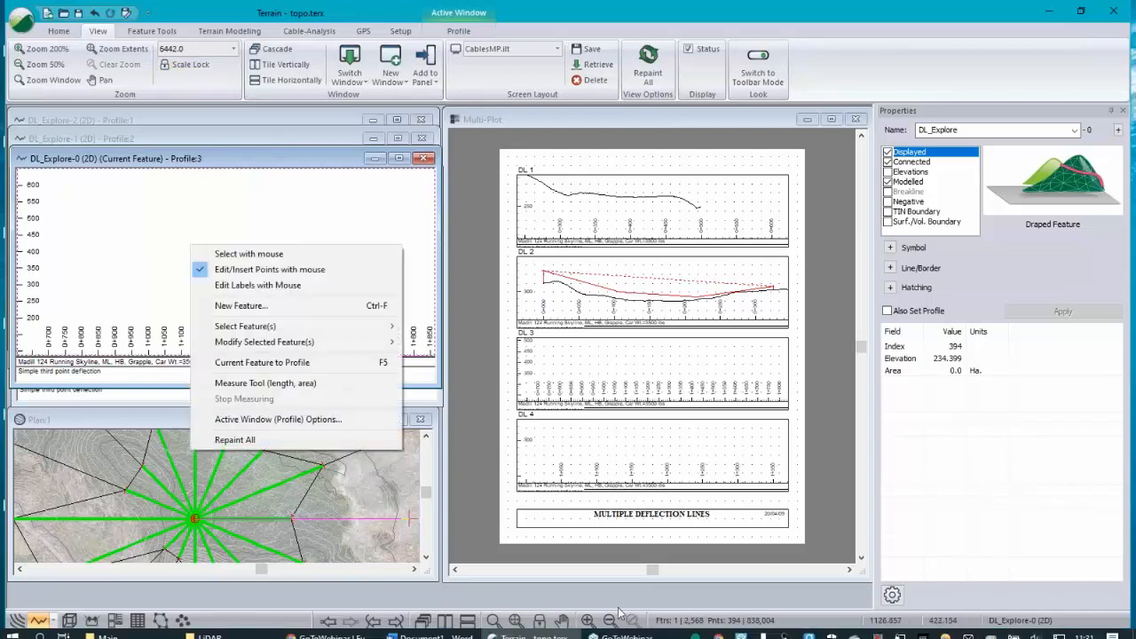
pyautogui.click(516, 622)
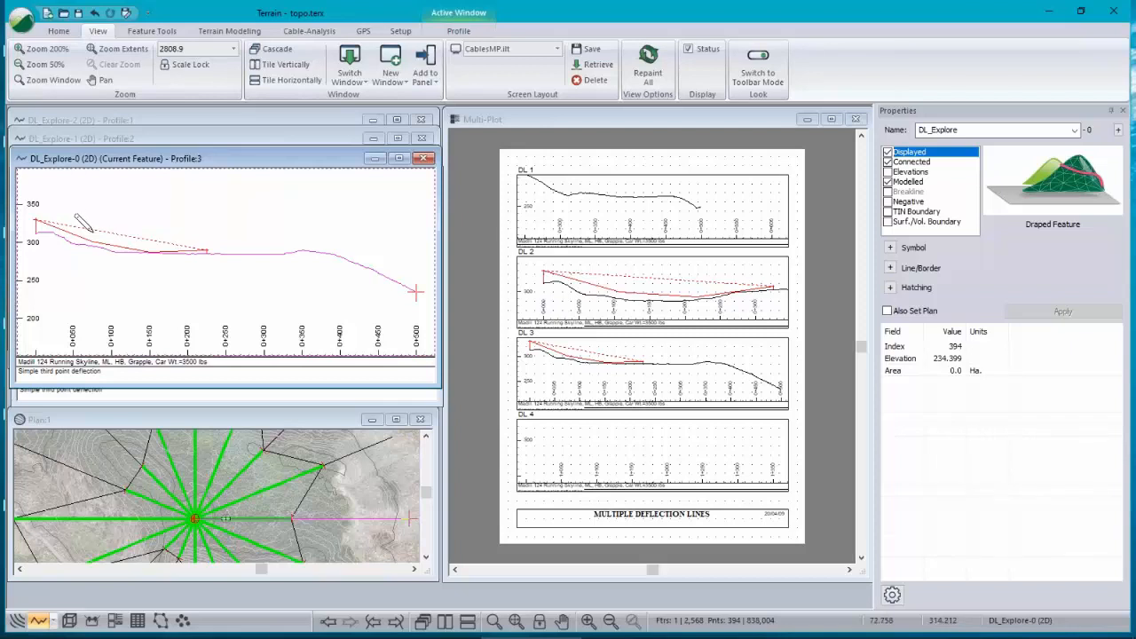
# Step: Review the third profile window's options, closing the dialog without changes
pyautogui.moveTo(91, 231)
pyautogui.mouseDown(button='middle')
pyautogui.moveTo(146, 249)
pyautogui.moveTo(168, 242)
pyautogui.moveTo(147, 243)
pyautogui.mouseUp(button='middle')
pyautogui.scroll(-1, 146, 243)
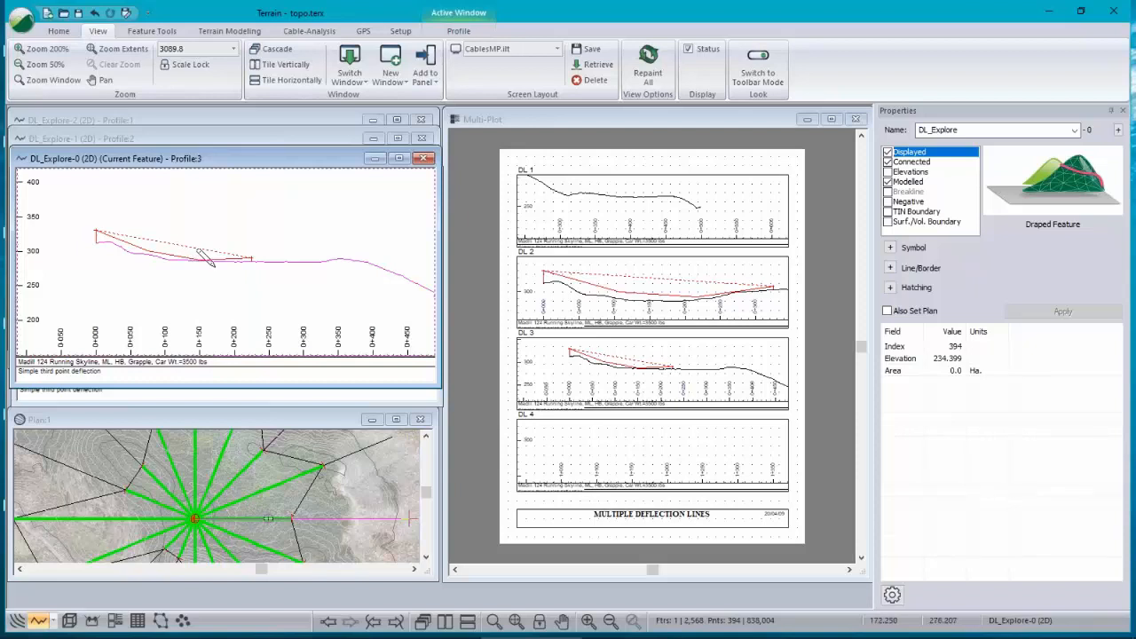
pyautogui.scroll(3, 208, 257)
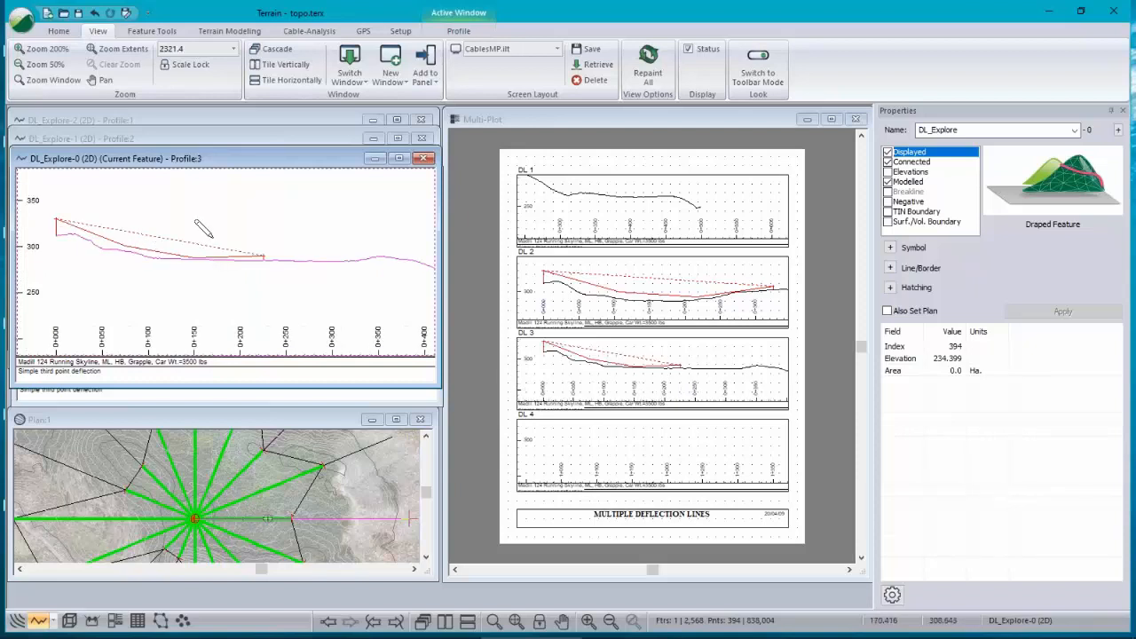
pyautogui.rightClick(213, 238)
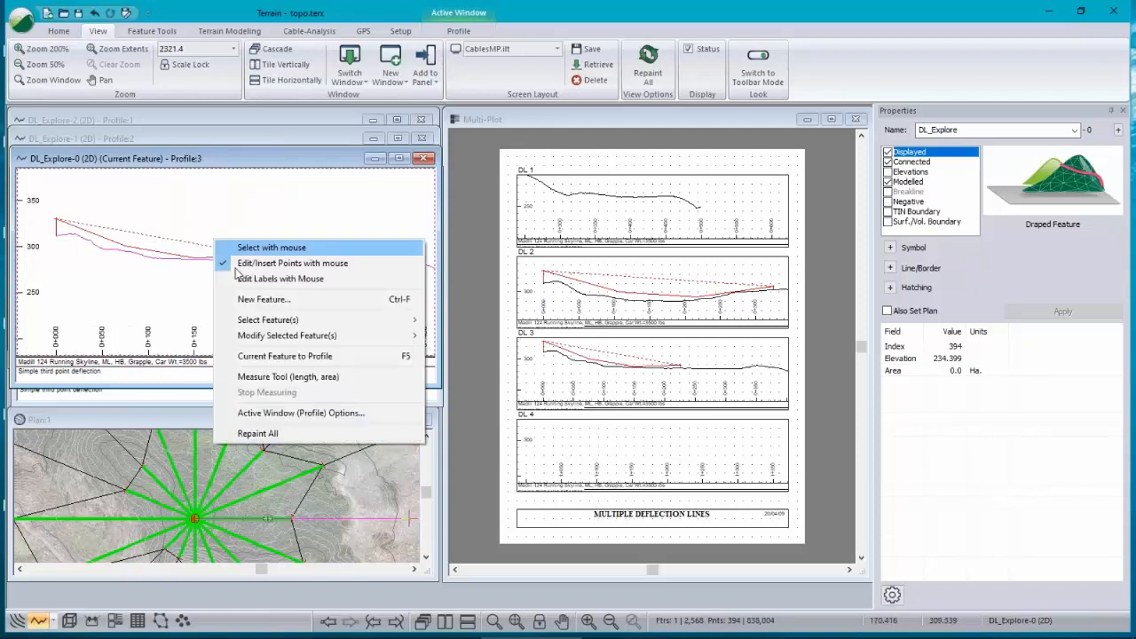
pyautogui.click(360, 413)
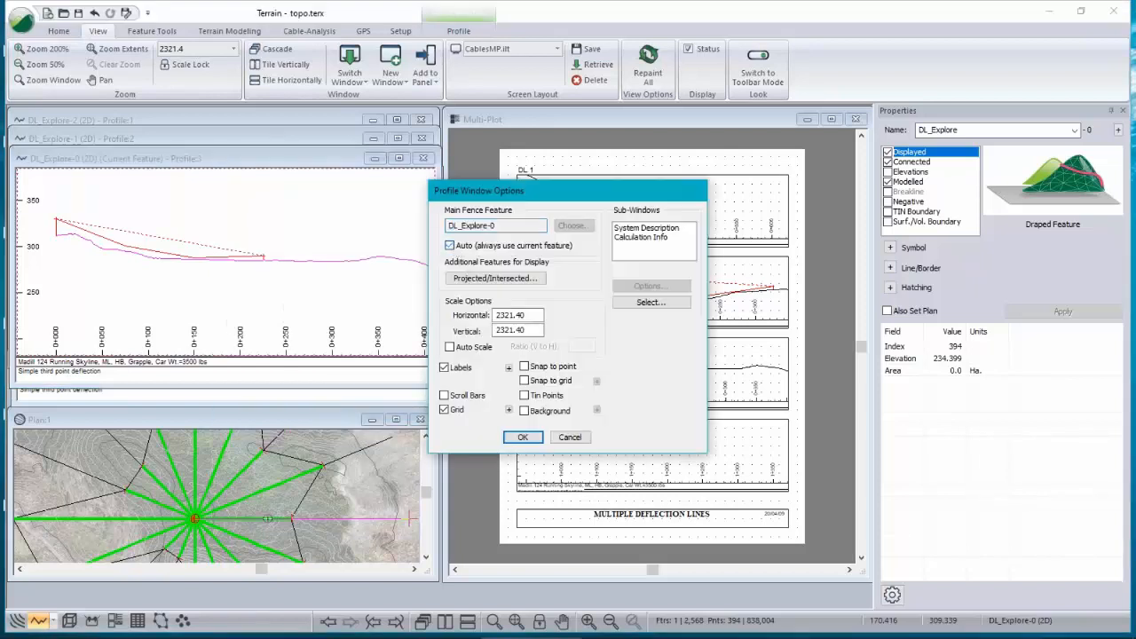
pyautogui.click(523, 437)
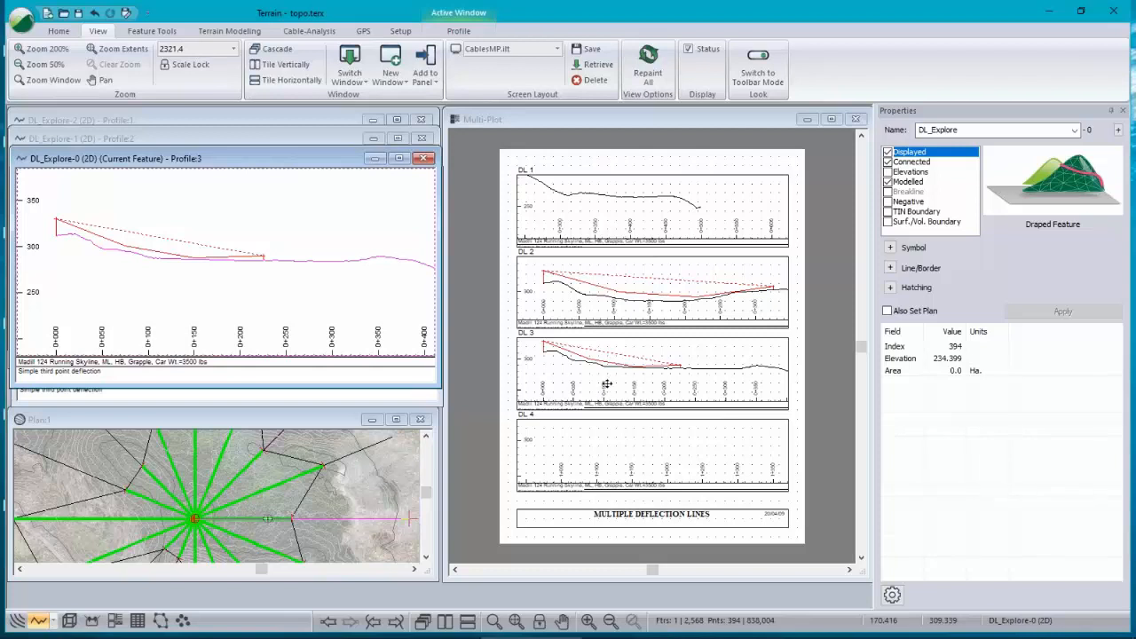
# Step: Open the text options of the DL 1 label in the multi-plot and cancel without changes
pyautogui.doubleClick(187, 118)
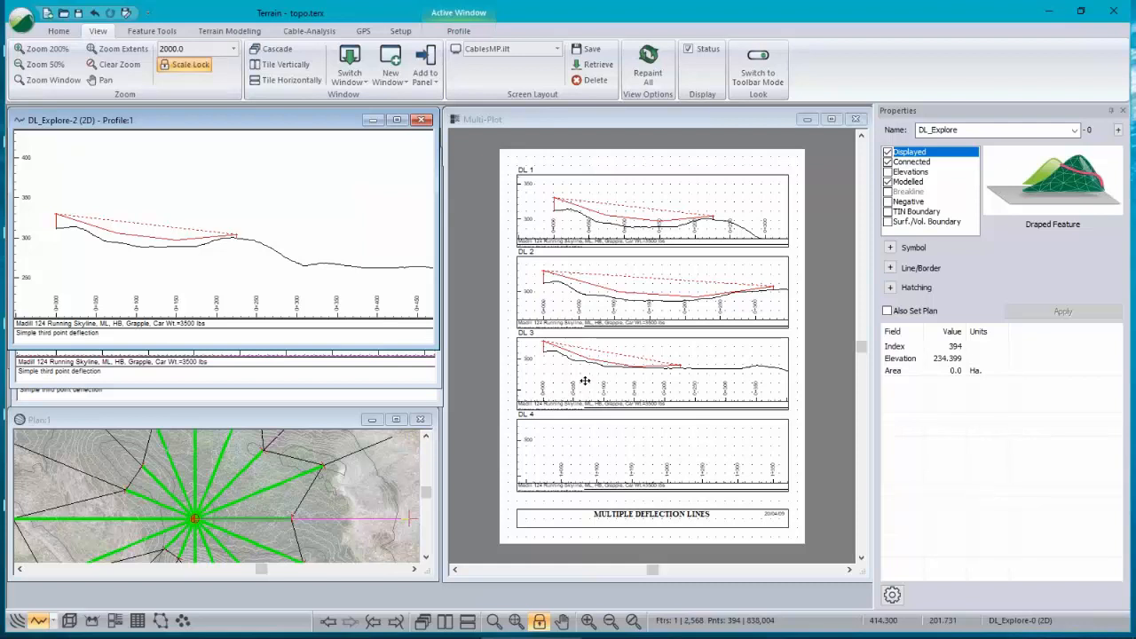
pyautogui.click(527, 170)
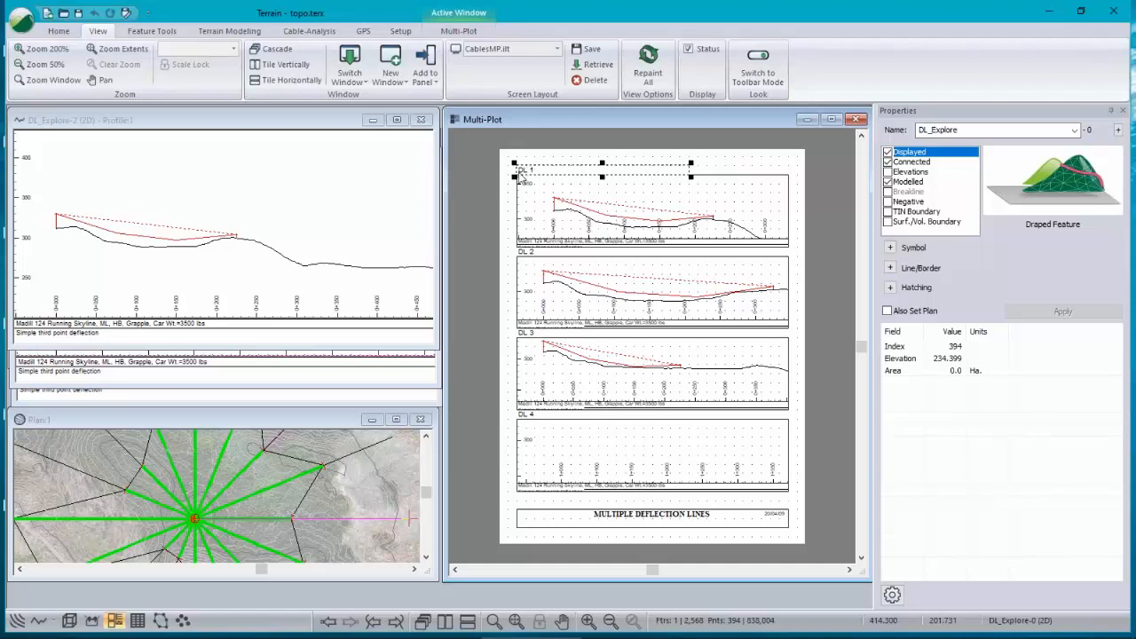
pyautogui.doubleClick(560, 168)
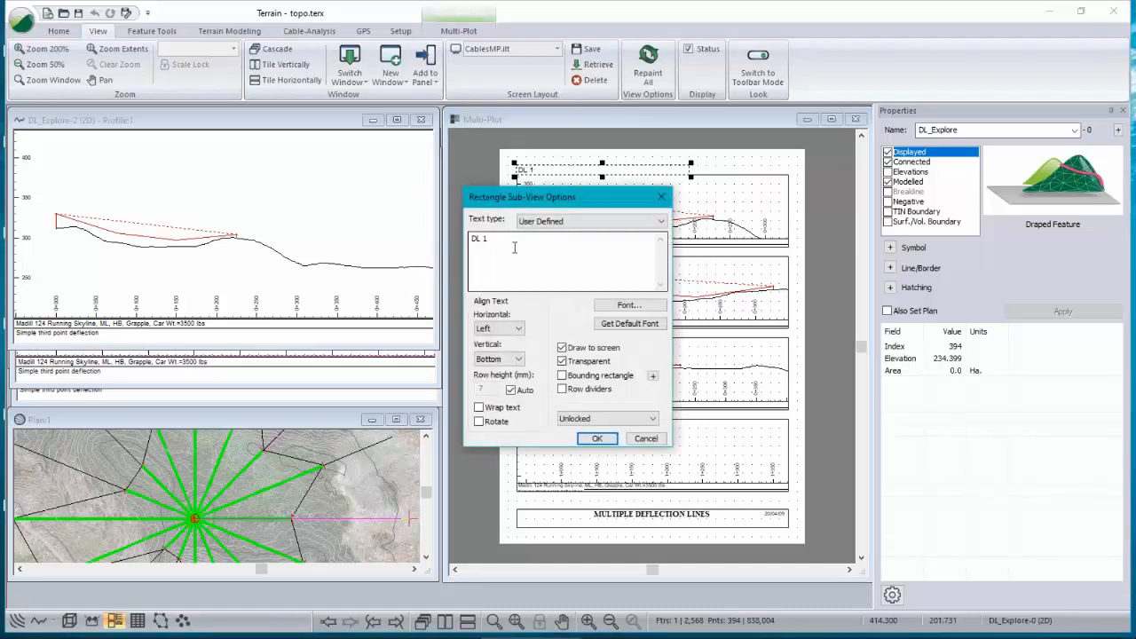
pyautogui.moveTo(512, 236); pyautogui.dragTo(417, 327)
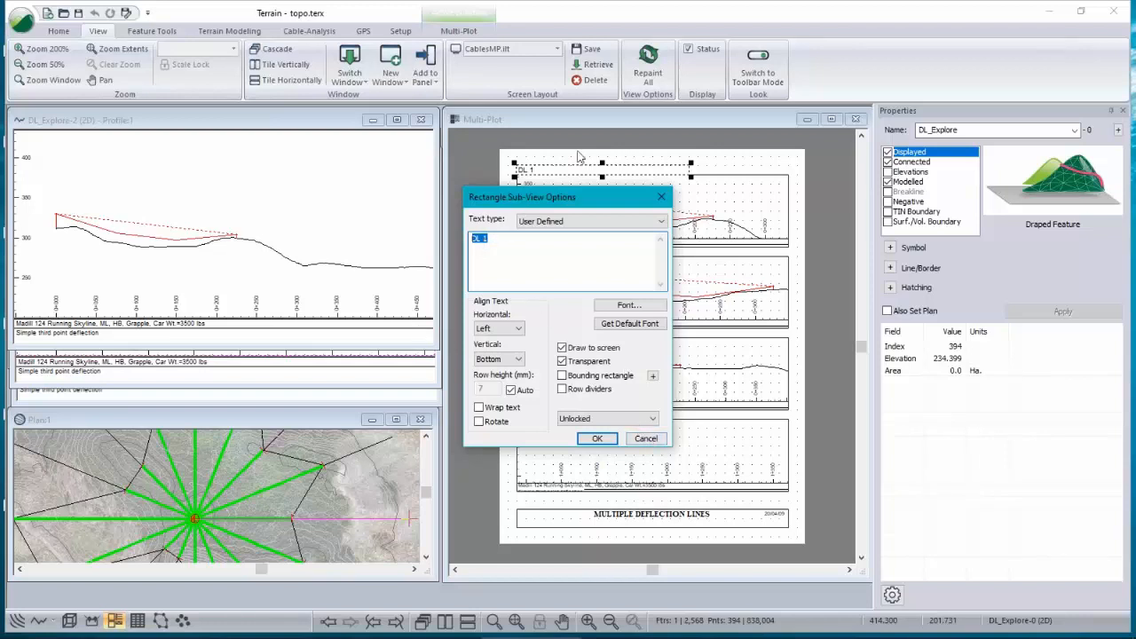
pyautogui.click(646, 439)
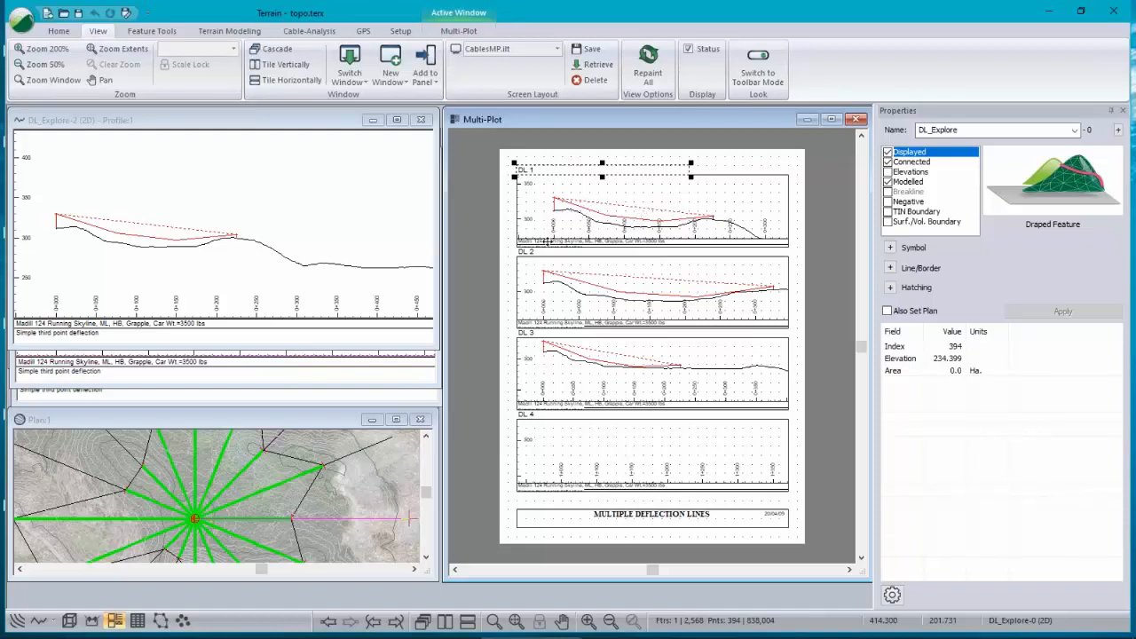
pyautogui.rightClick(552, 203)
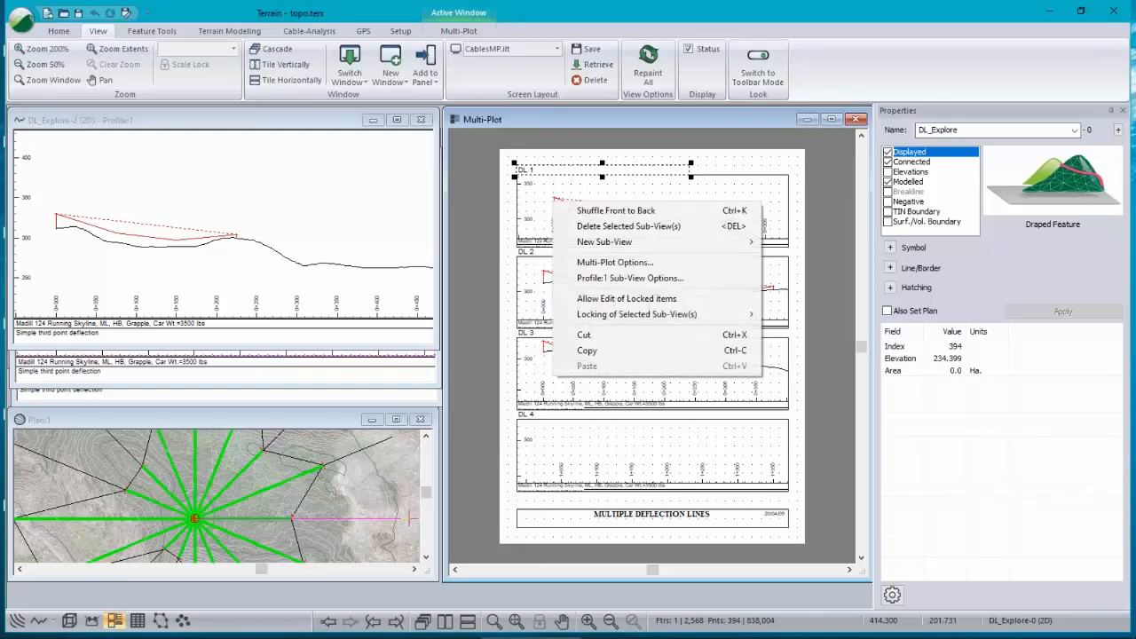
pyautogui.rightClick(155, 188)
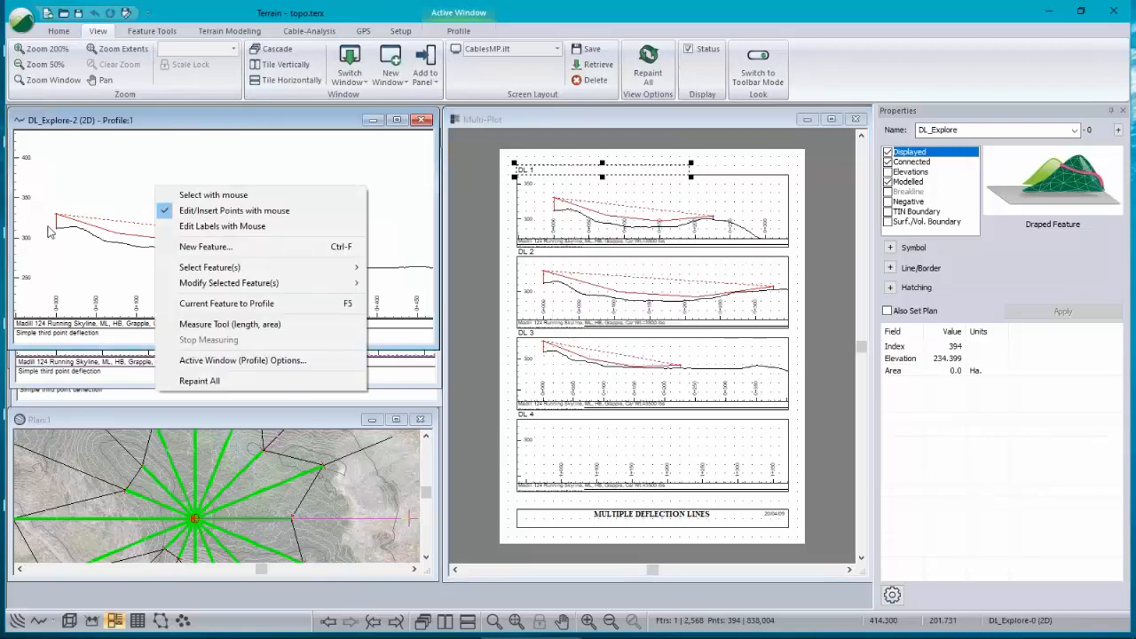
pyautogui.click(130, 122)
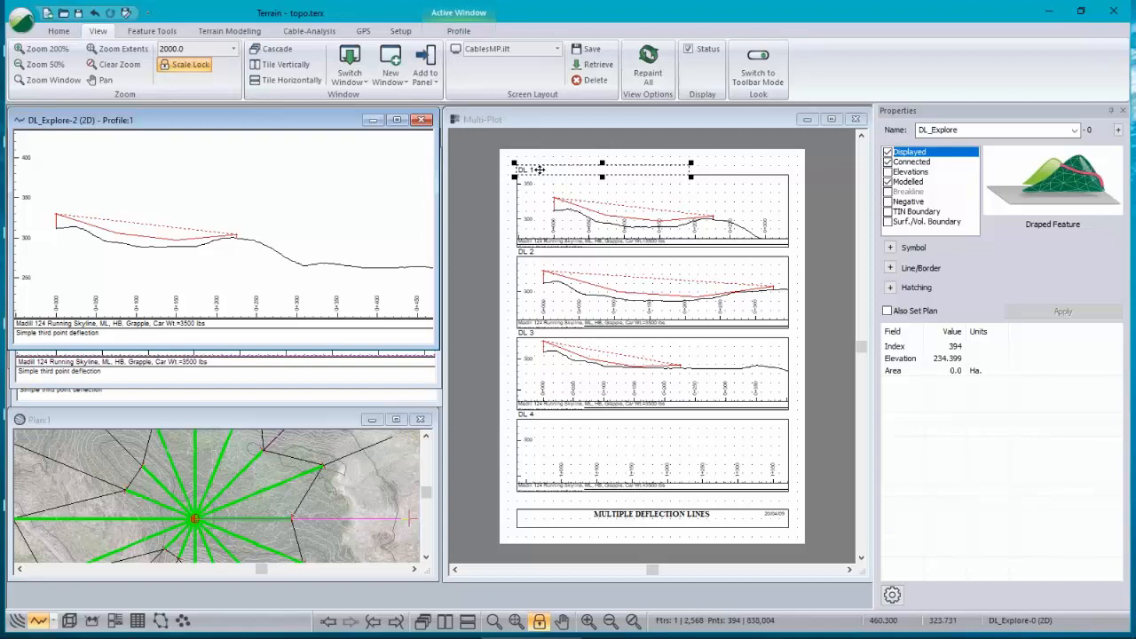
pyautogui.click(549, 252)
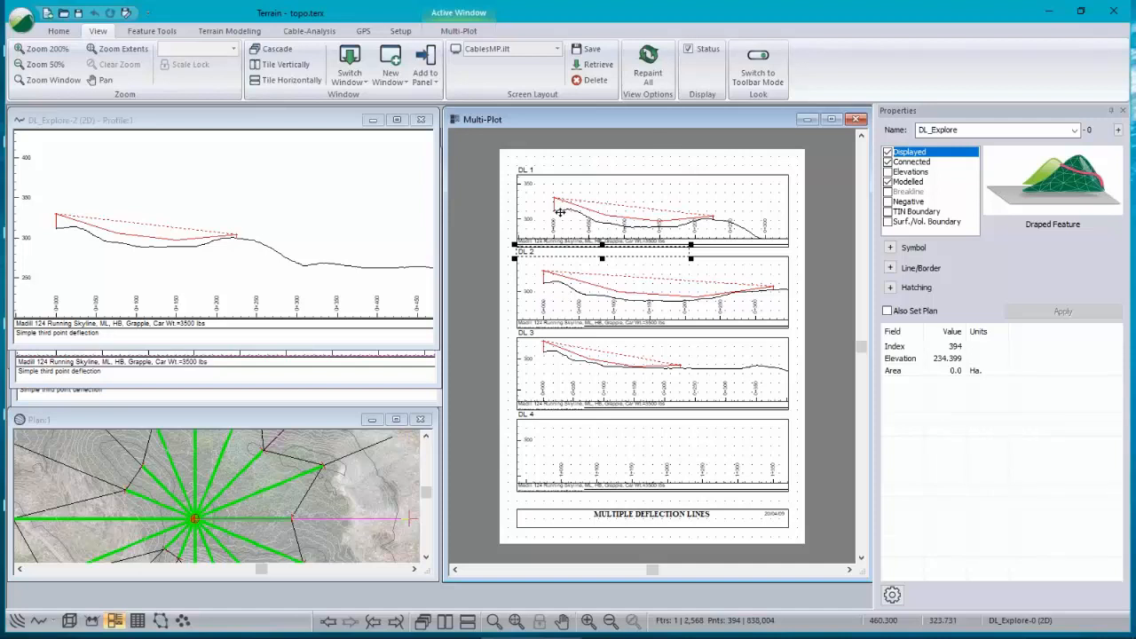
pyautogui.rightClick(555, 166)
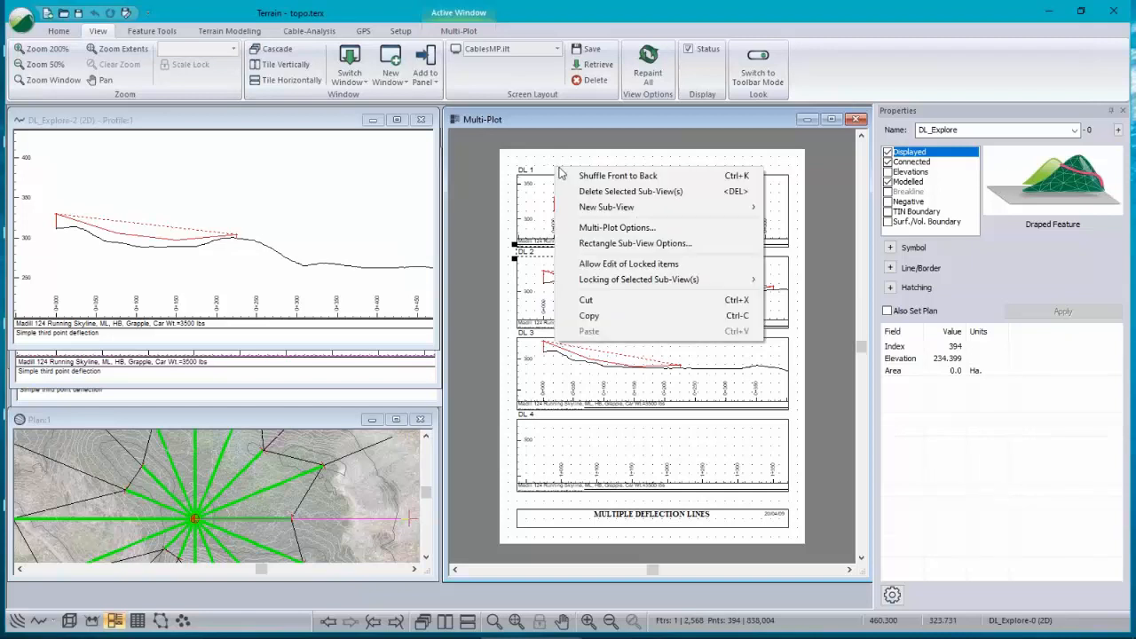
pyautogui.moveTo(608, 210)
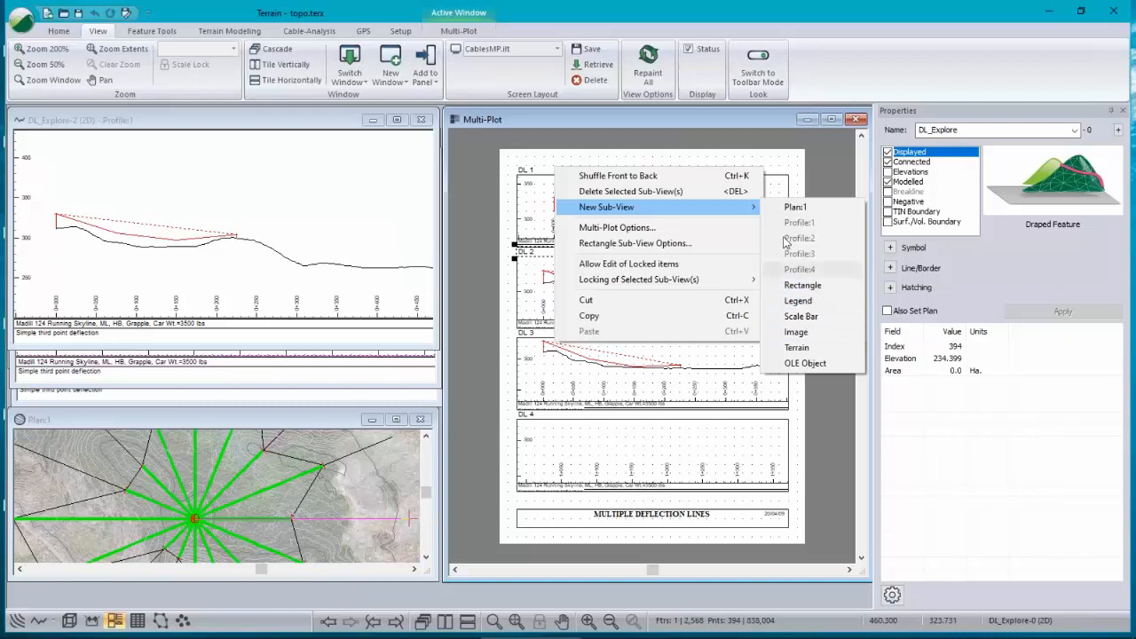
pyautogui.click(650, 118)
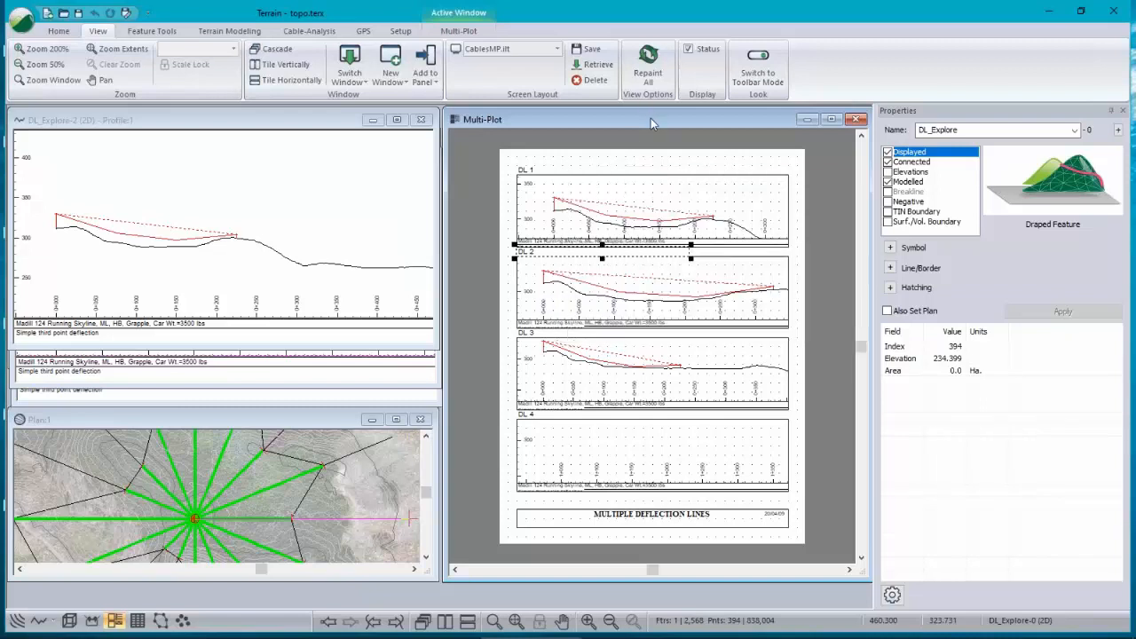
# Step: Bring up the fourth profile window for DL_Explore-0 and zoom it to its extents to fill DL 4
pyautogui.click(526, 169)
pyautogui.click(524, 253)
pyautogui.click(537, 334)
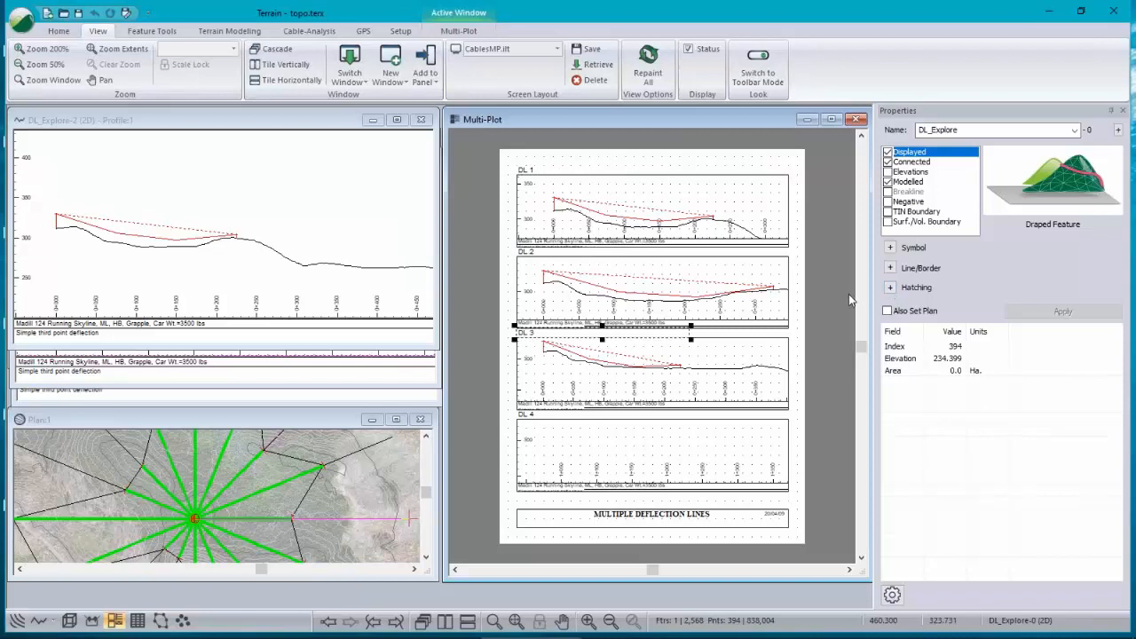
pyautogui.click(288, 391)
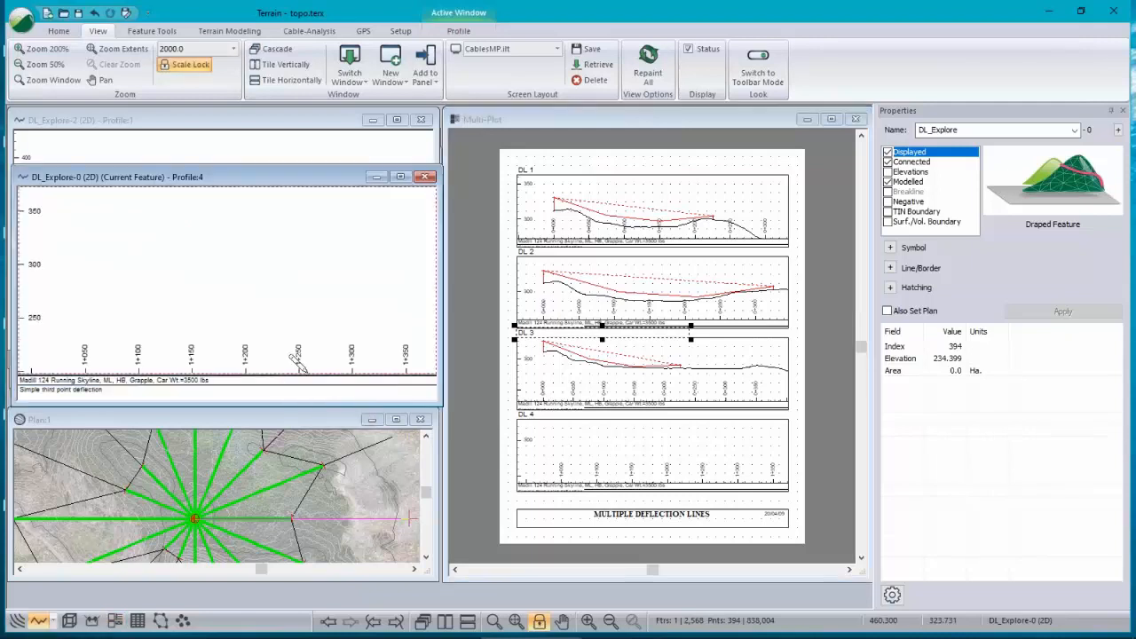
pyautogui.click(516, 621)
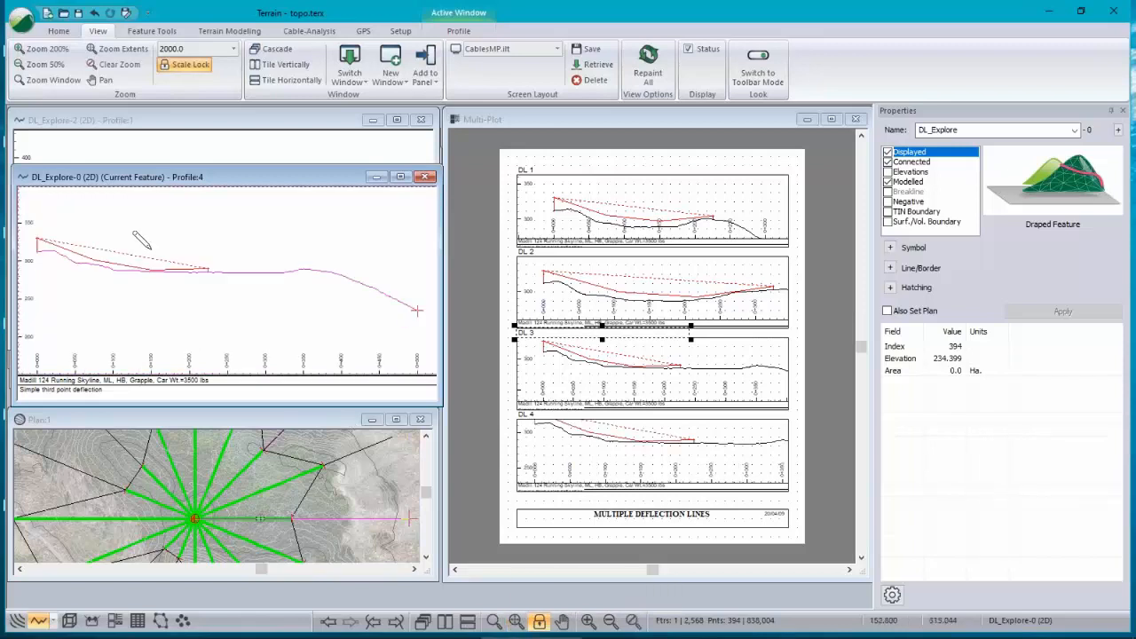
# Step: Select DL_Explore-15 on the plan so the fourth profile window displays it
pyautogui.moveTo(112, 253); pyautogui.dragTo(149, 276, button='middle')
pyautogui.rightClick(238, 258)
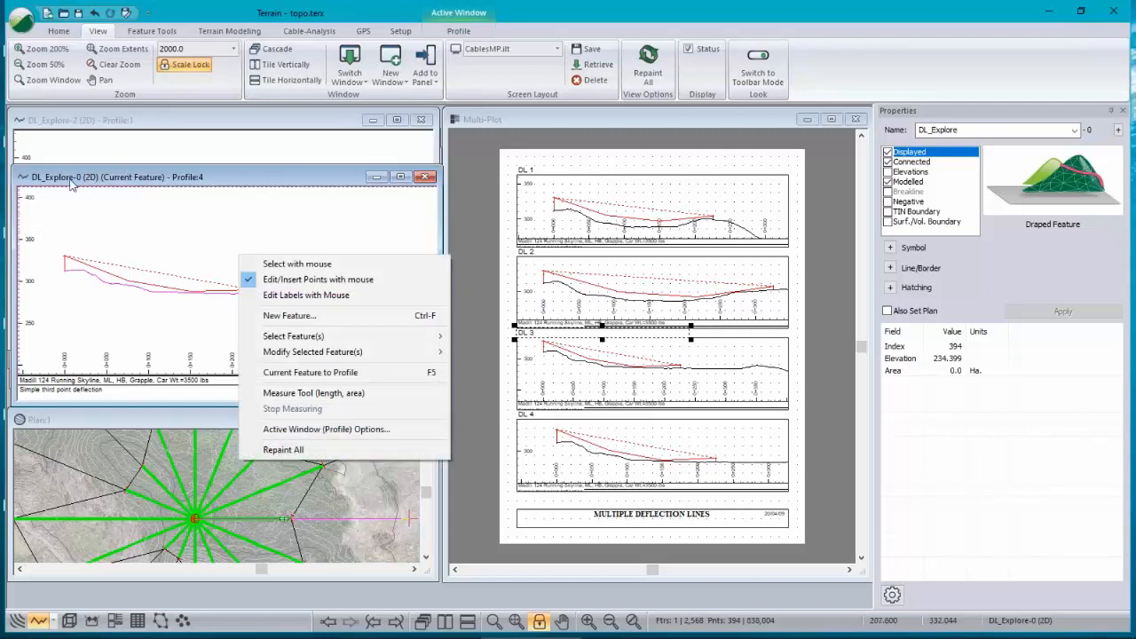
pyautogui.click(115, 427)
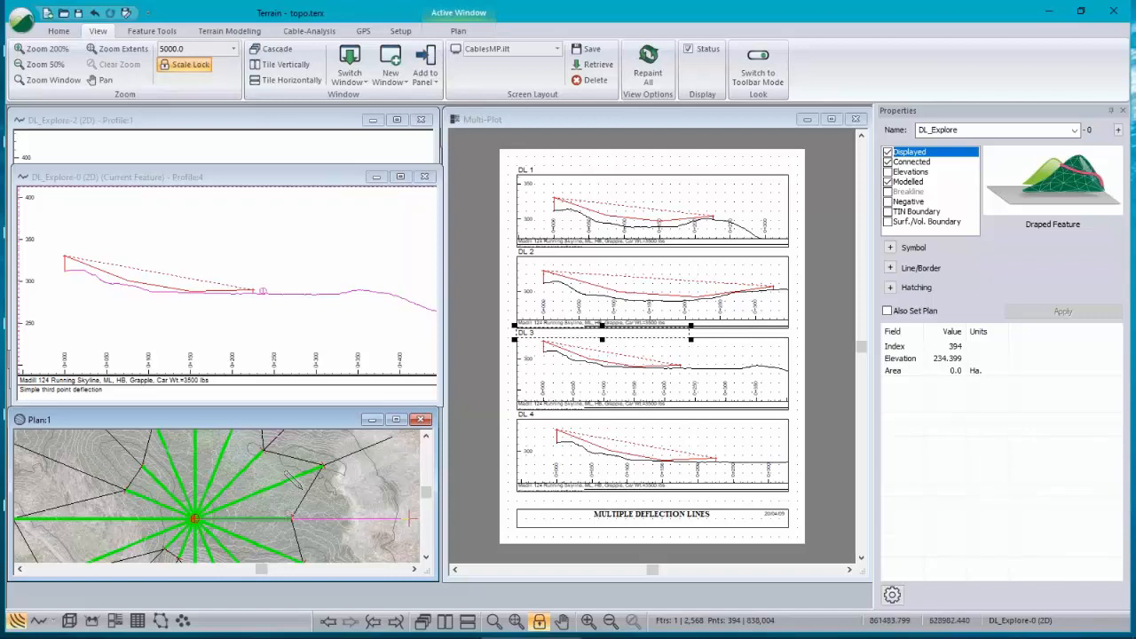
pyautogui.click(253, 552)
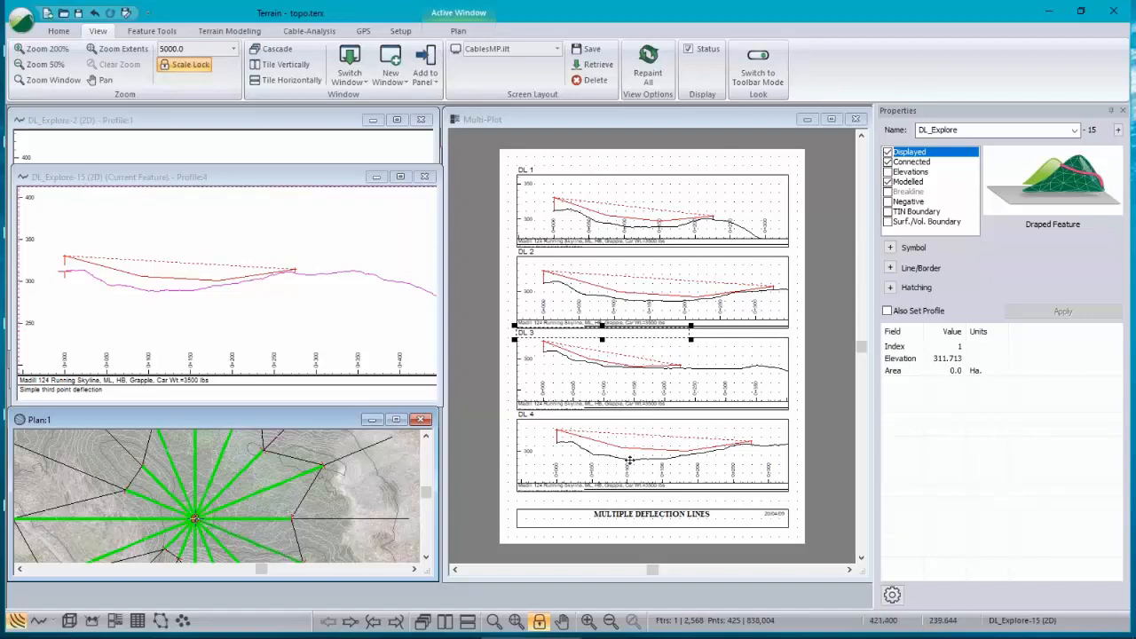
# Step: Review the fourth profile window's options, closing the dialog without changes
pyautogui.rightClick(156, 264)
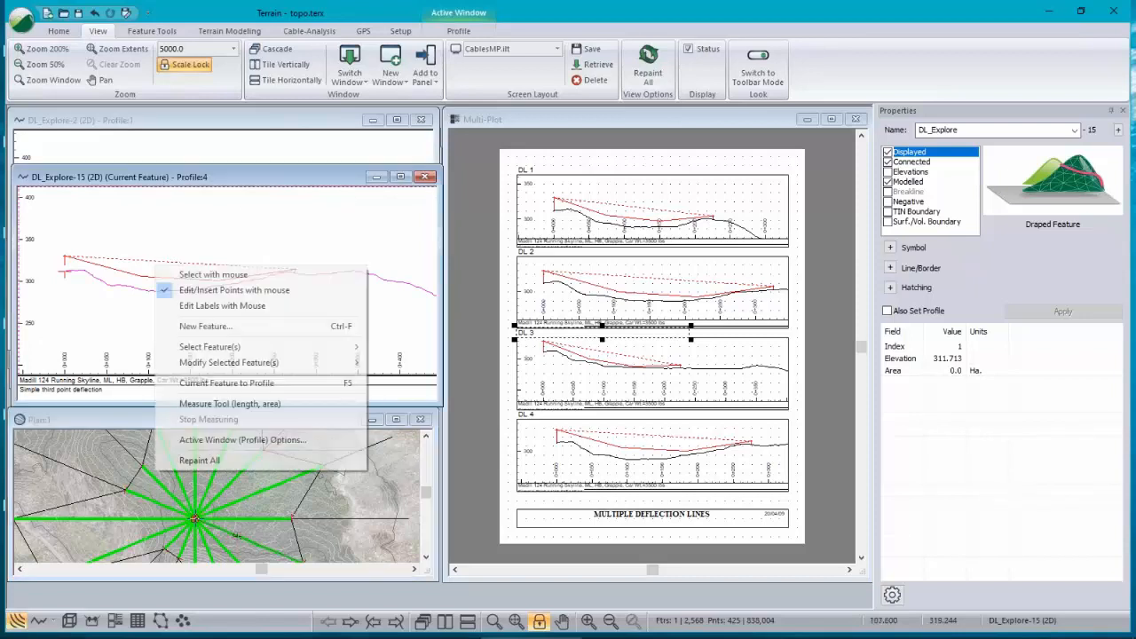
pyautogui.click(228, 441)
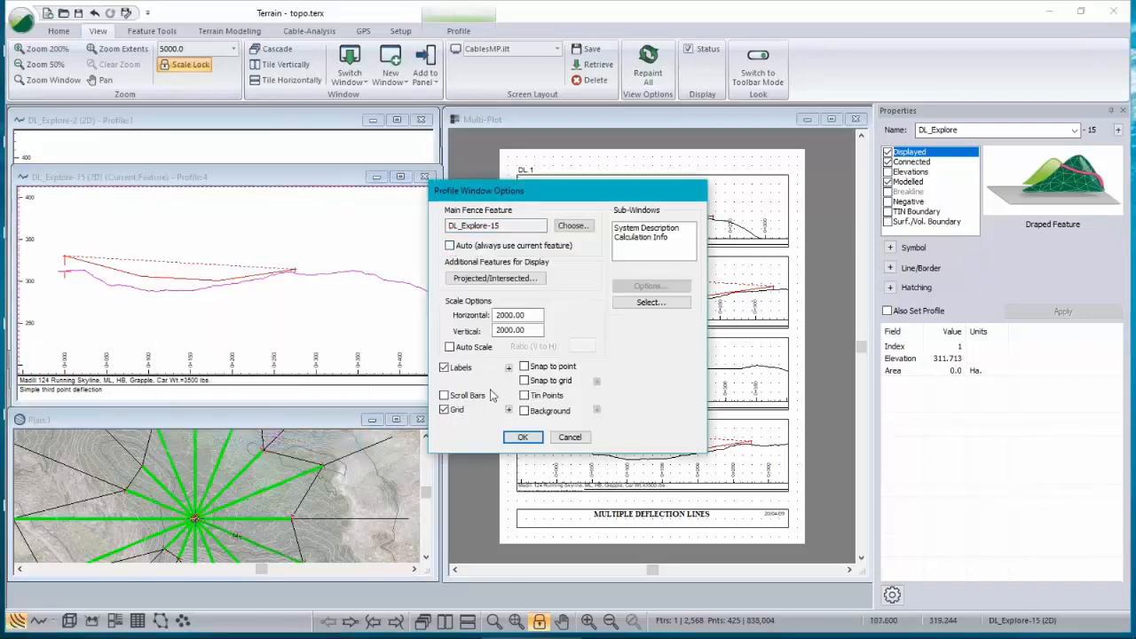
pyautogui.click(523, 437)
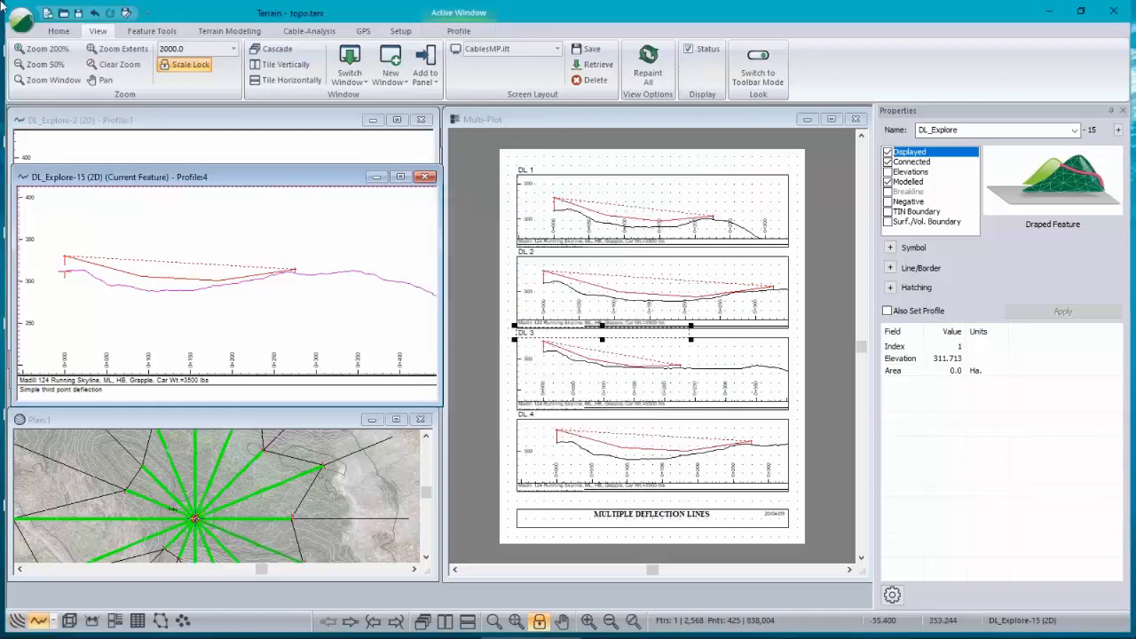
# Step: Turn off automatic scroll position for the DL 3 profile sub-view and set its station to -50
pyautogui.doubleClick(619, 375)
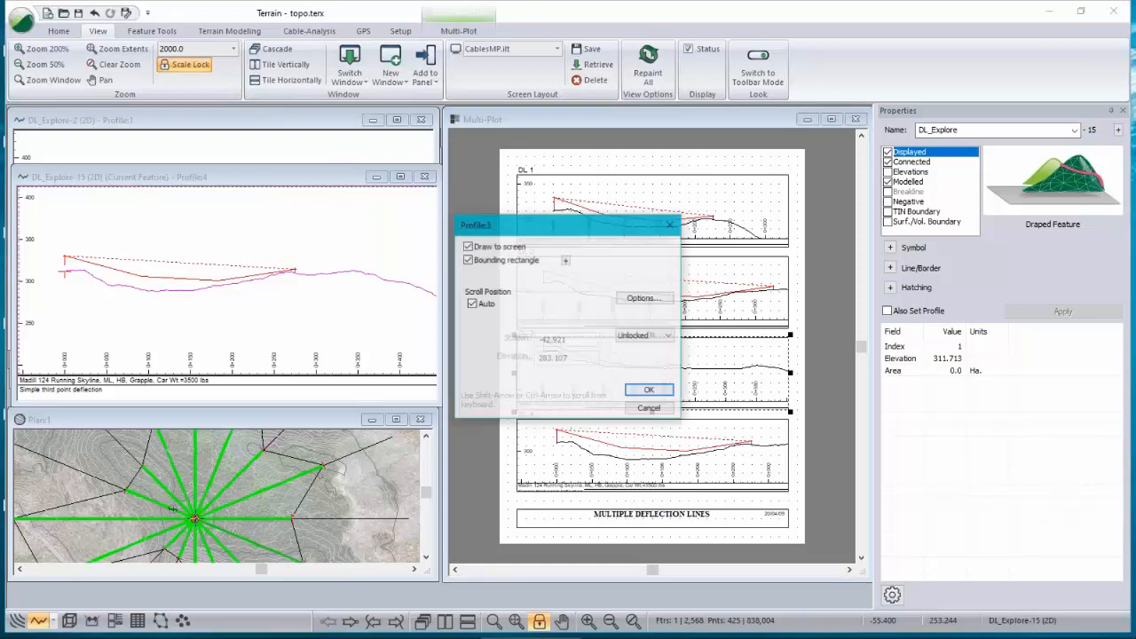
pyautogui.click(472, 304)
pyautogui.moveTo(570, 339); pyautogui.dragTo(455, 337)
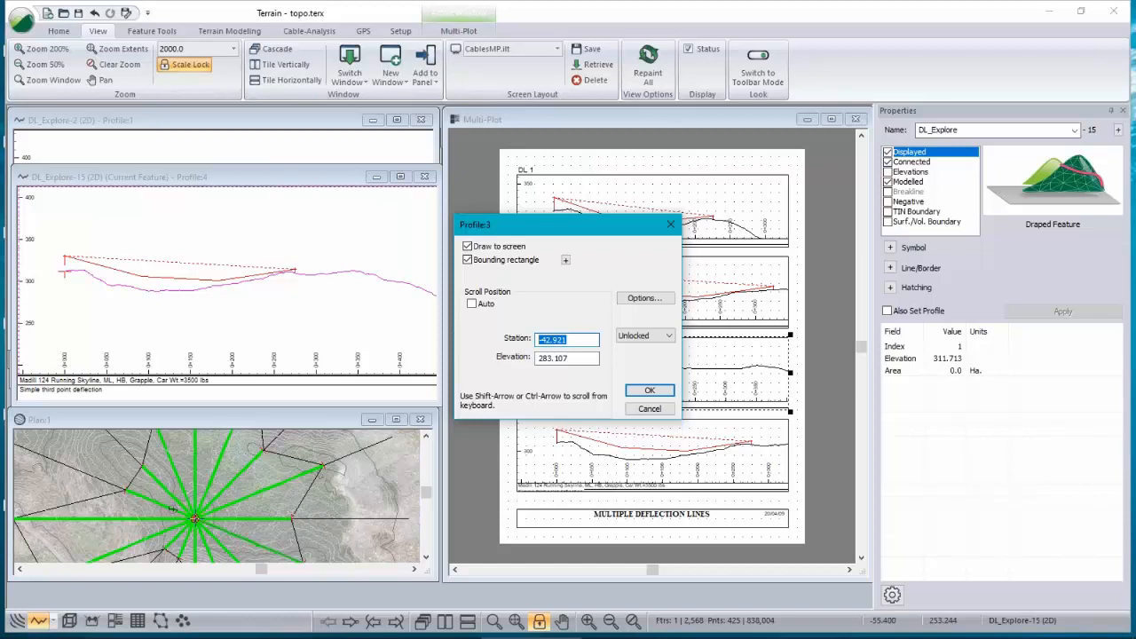
pyautogui.write('50')
pyautogui.click(650, 391)
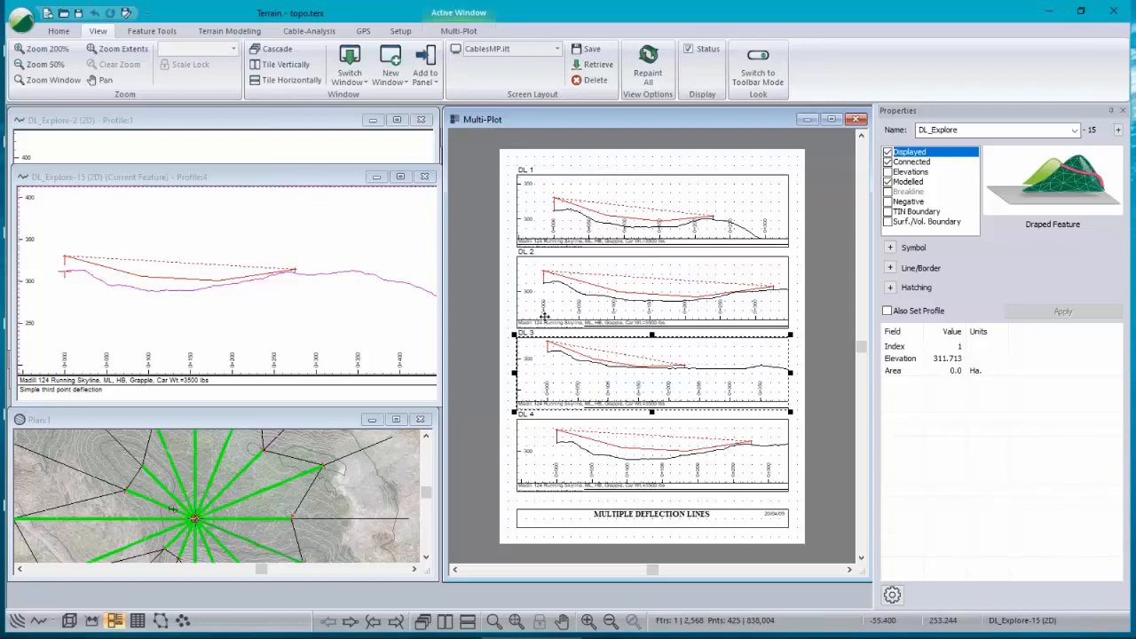
pyautogui.click(512, 314)
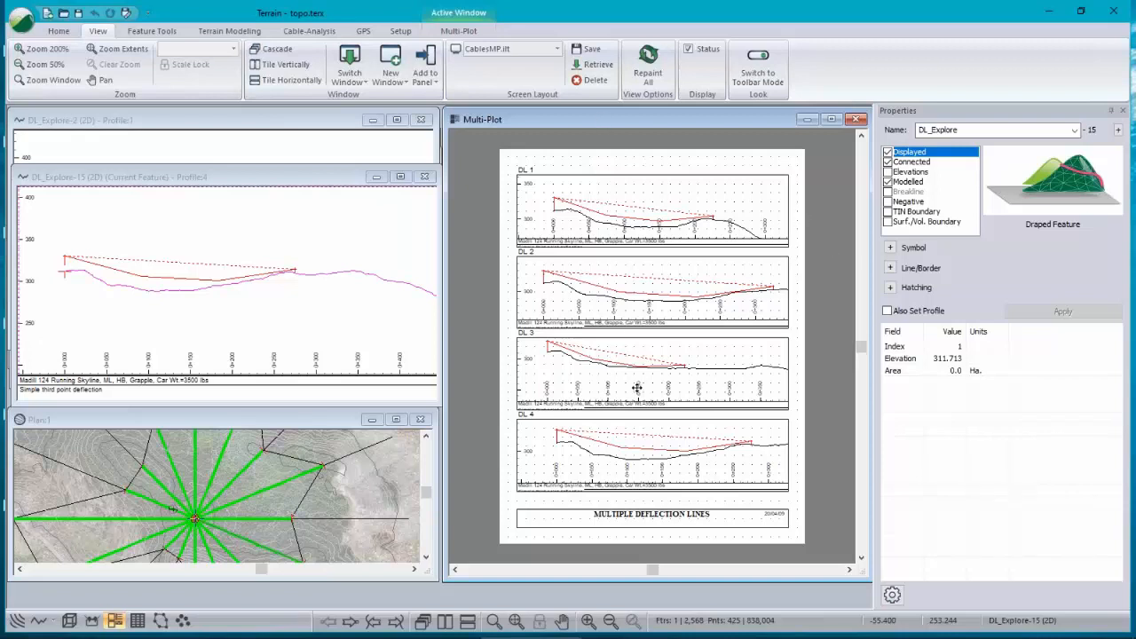
pyautogui.click(556, 50)
pyautogui.rightClick(533, 64)
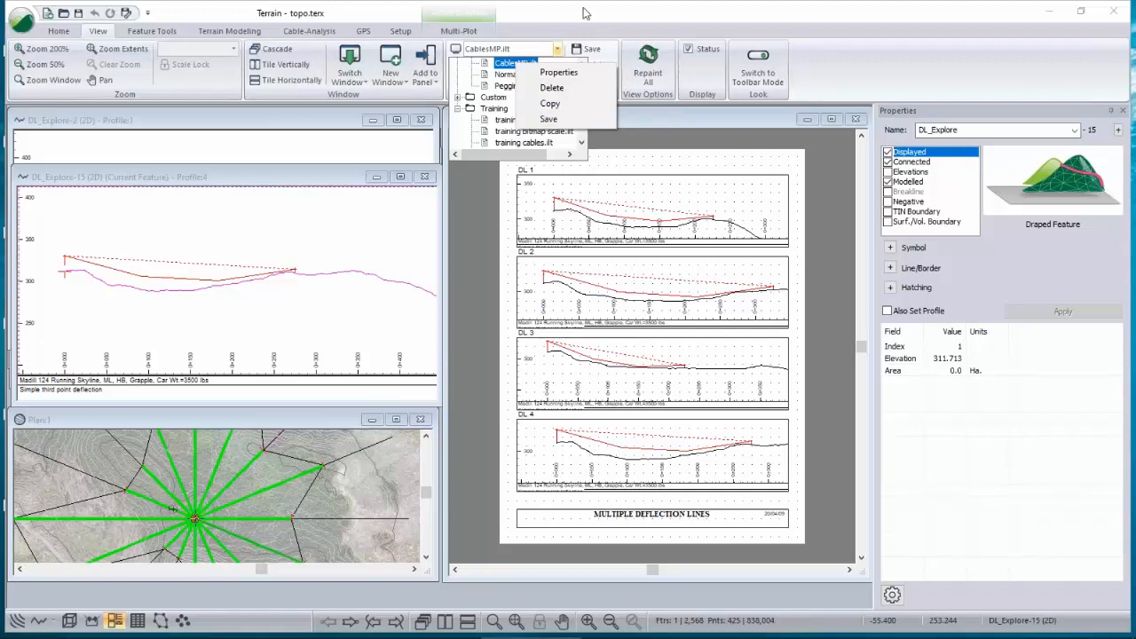
pyautogui.moveTo(584, 8); pyautogui.dragTo(782, 210)
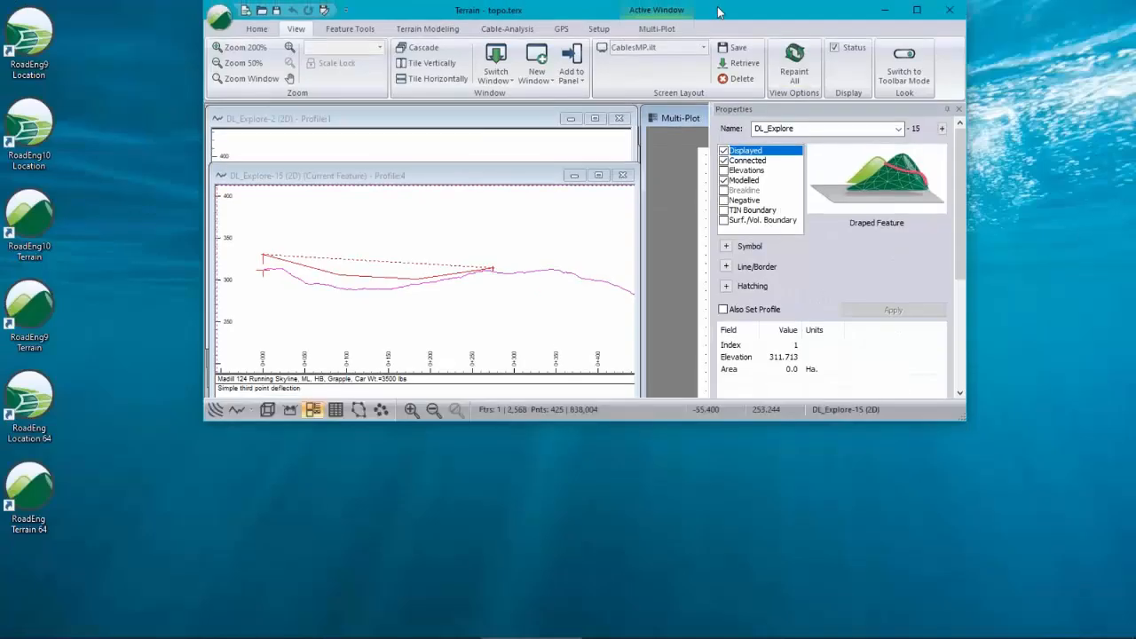
pyautogui.doubleClick(719, 11)
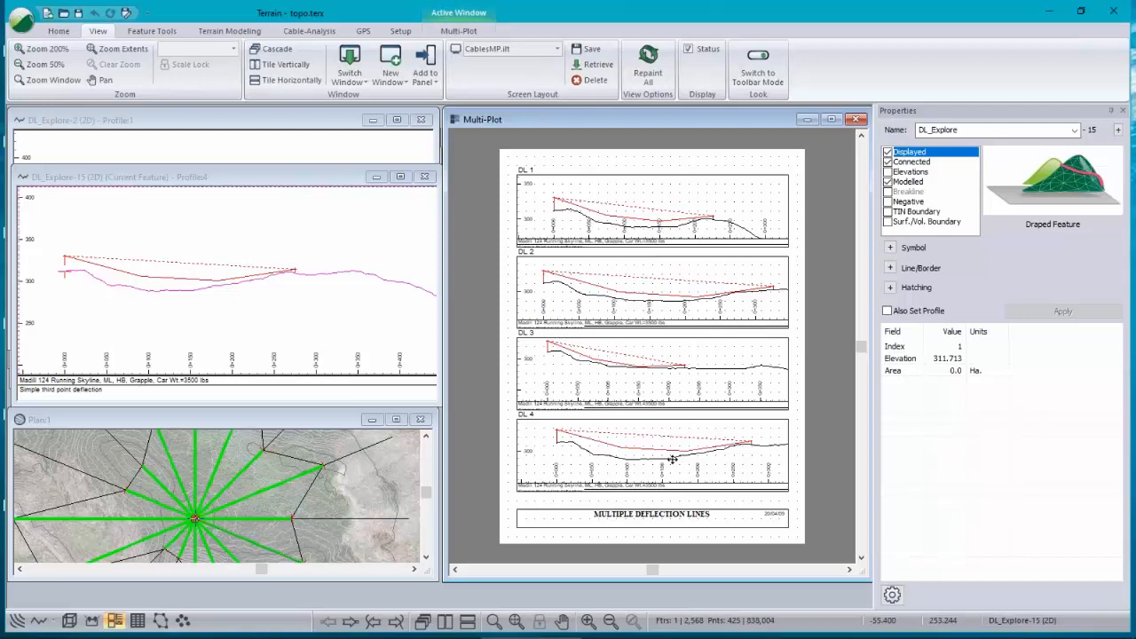
# Step: Maximize the plan window and turn off its background image in the plan window options
pyautogui.moveTo(131, 526)
pyautogui.scroll(2, 178, 282)
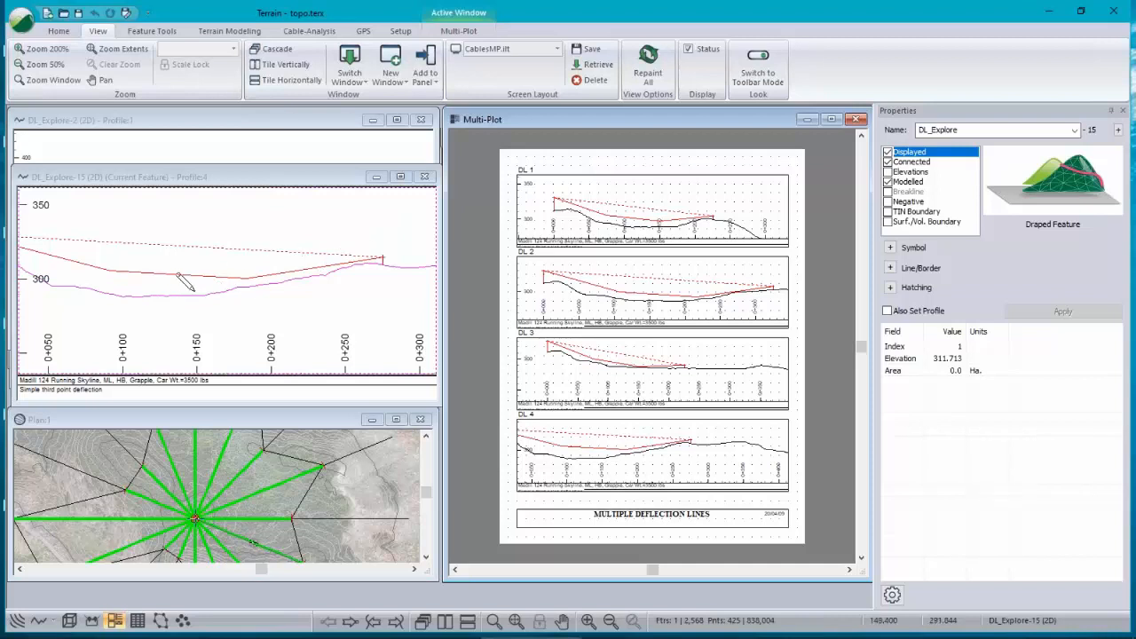
pyautogui.scroll(-1, 173, 286)
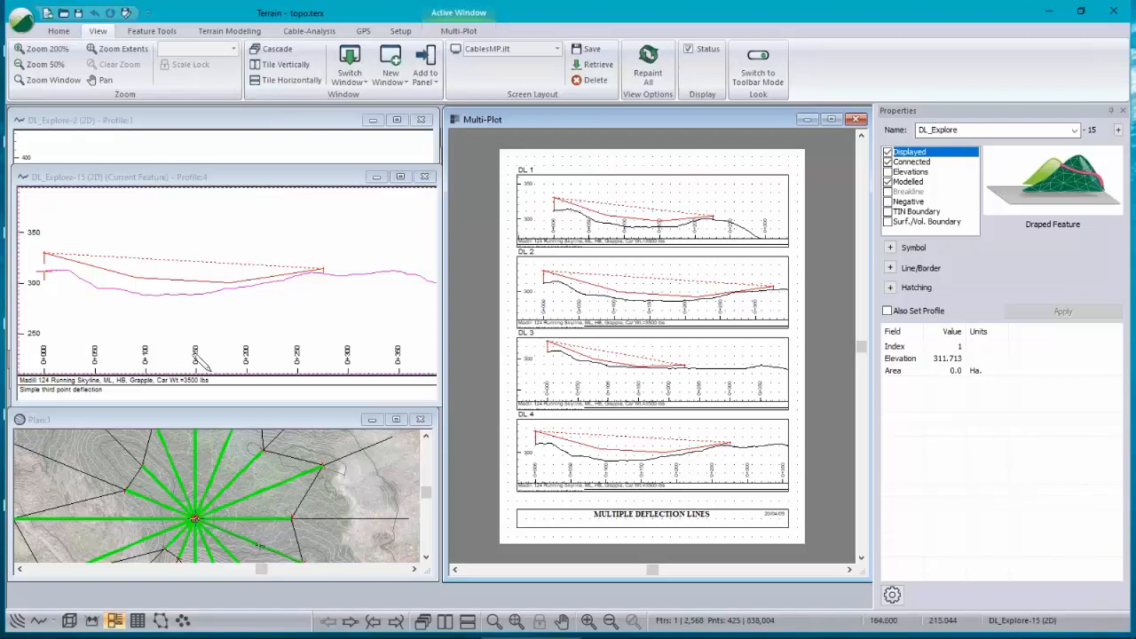
pyautogui.doubleClick(207, 422)
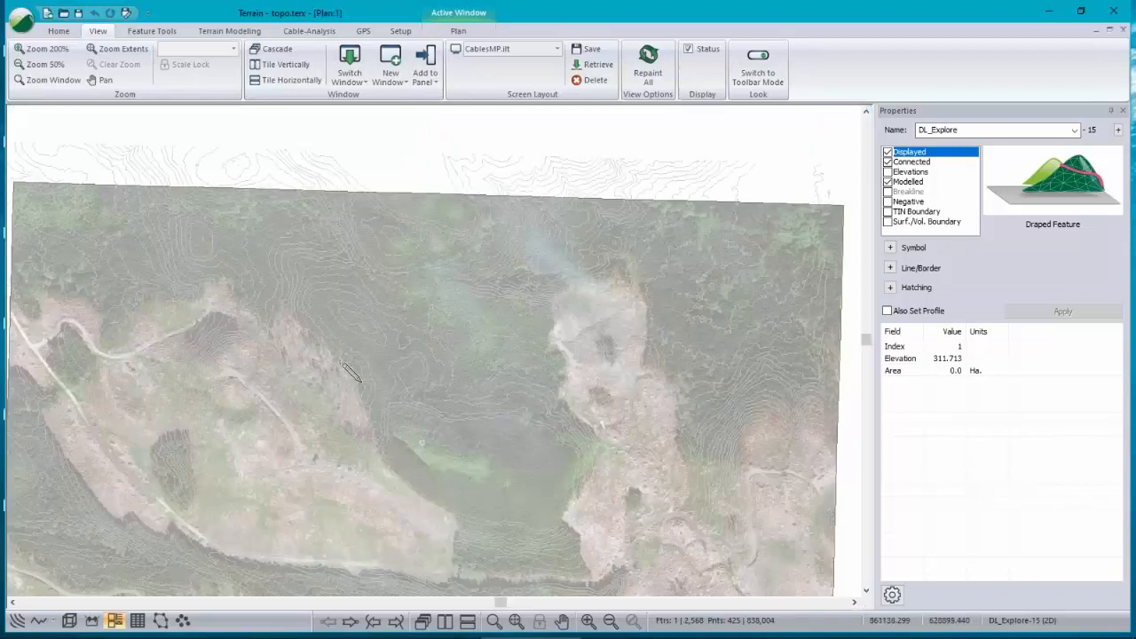
pyautogui.click(411, 373)
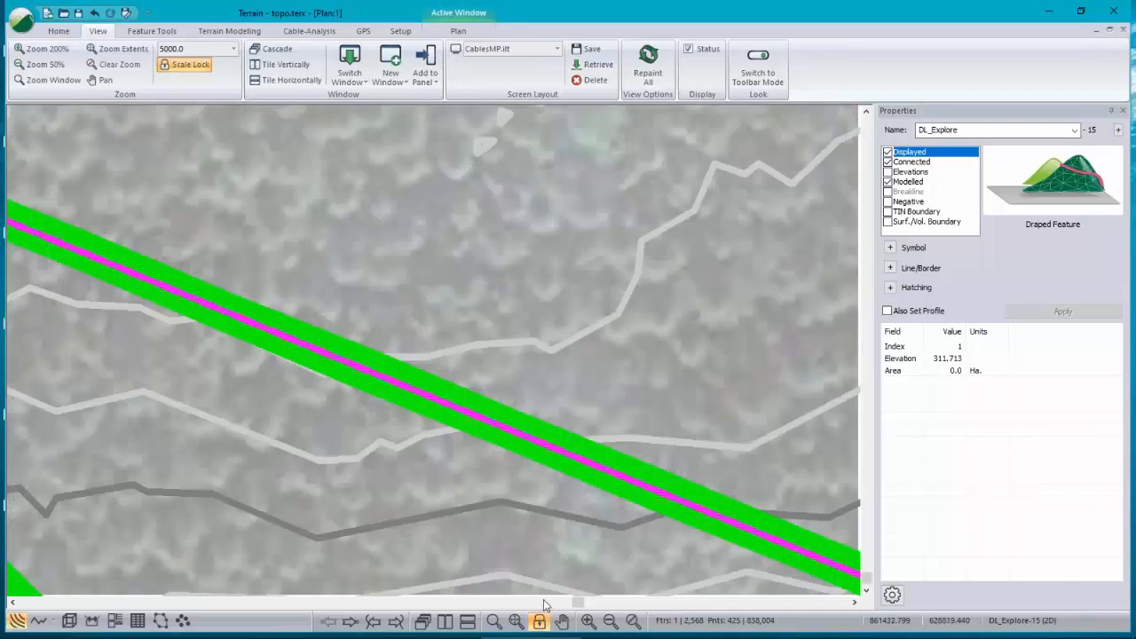
pyautogui.scroll(-4, 618, 497)
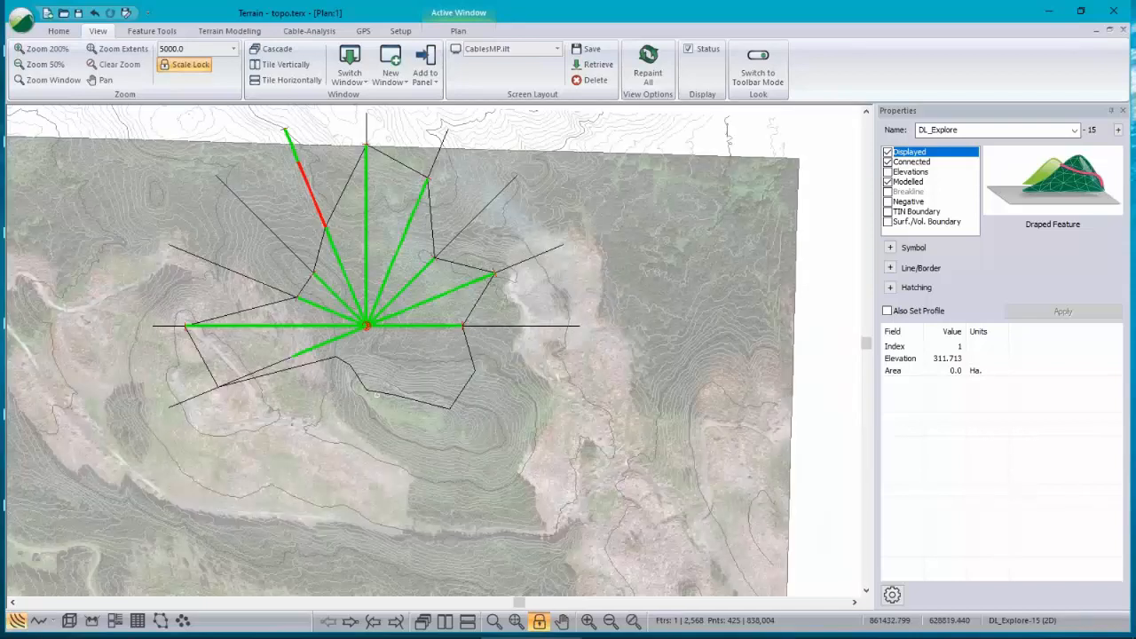
pyautogui.scroll(3, 484, 375)
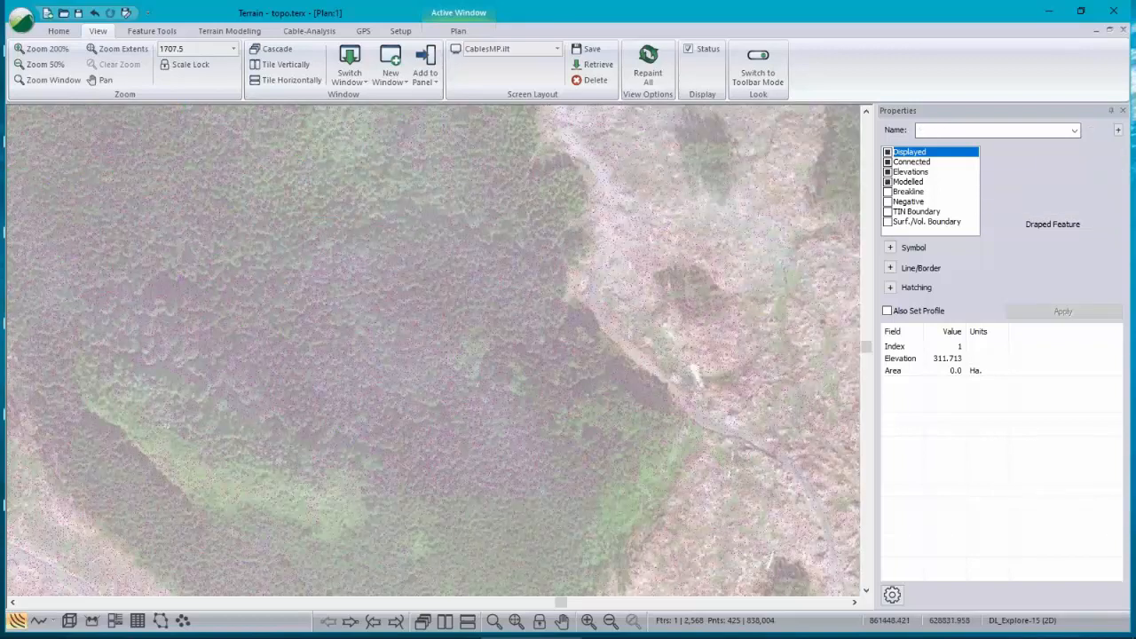
pyautogui.scroll(1, 298, 295)
pyautogui.scroll(1, 299, 296)
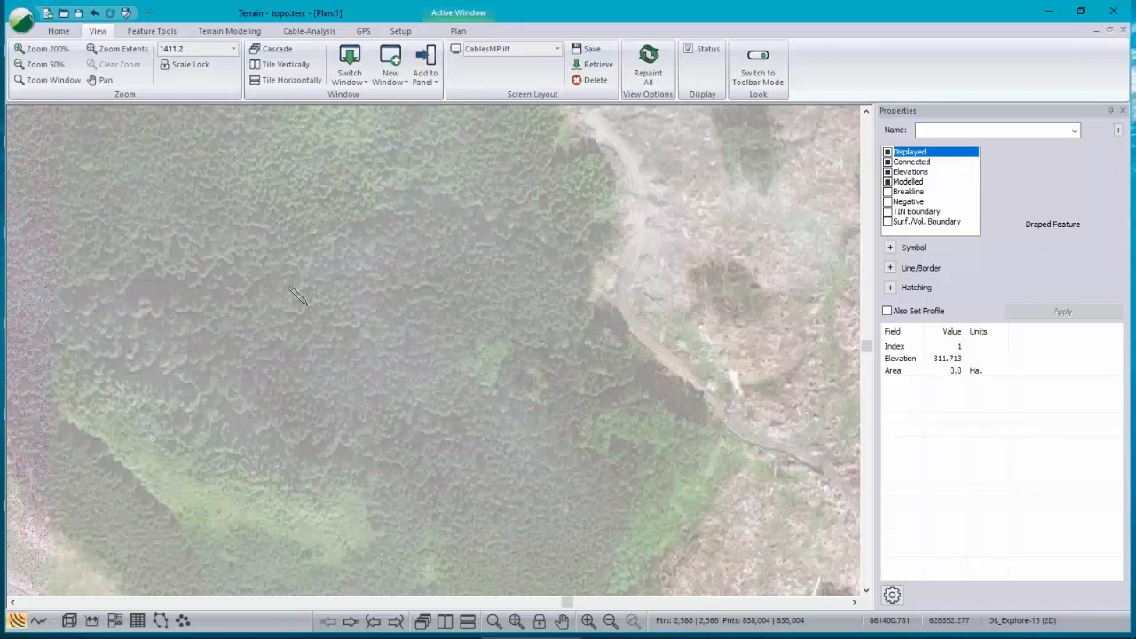
pyautogui.rightClick(554, 265)
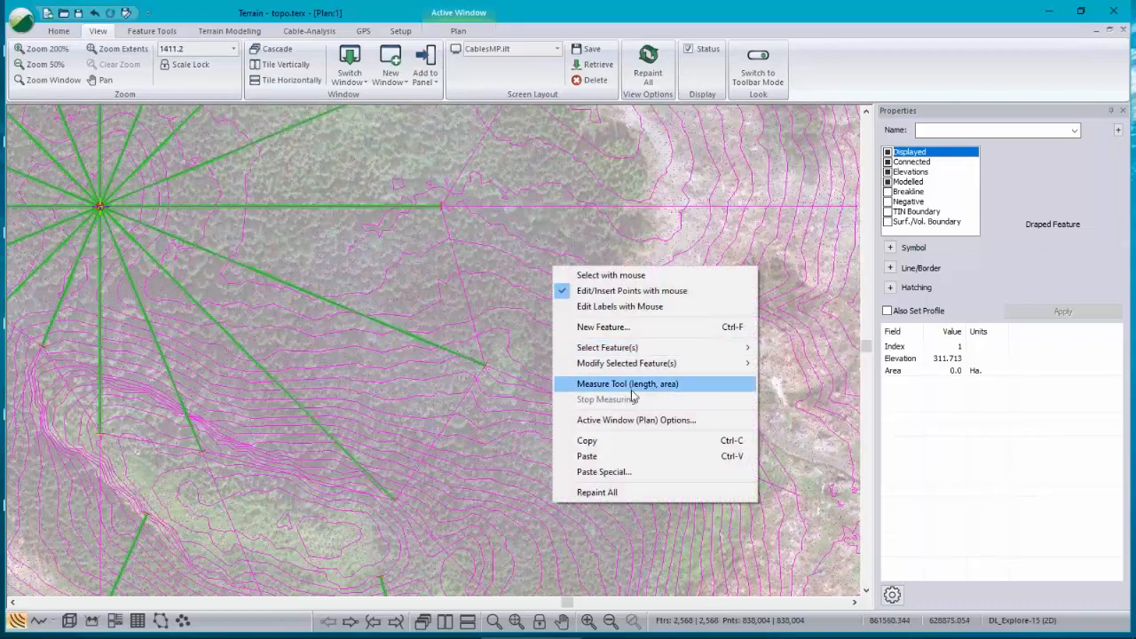
pyautogui.click(622, 421)
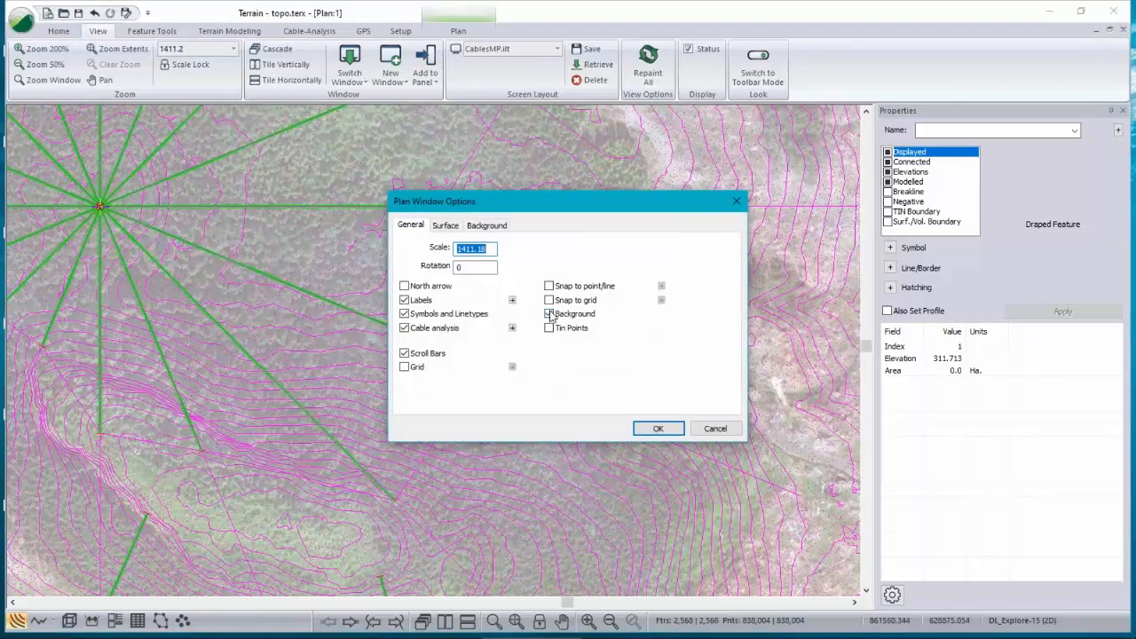
pyautogui.click(657, 429)
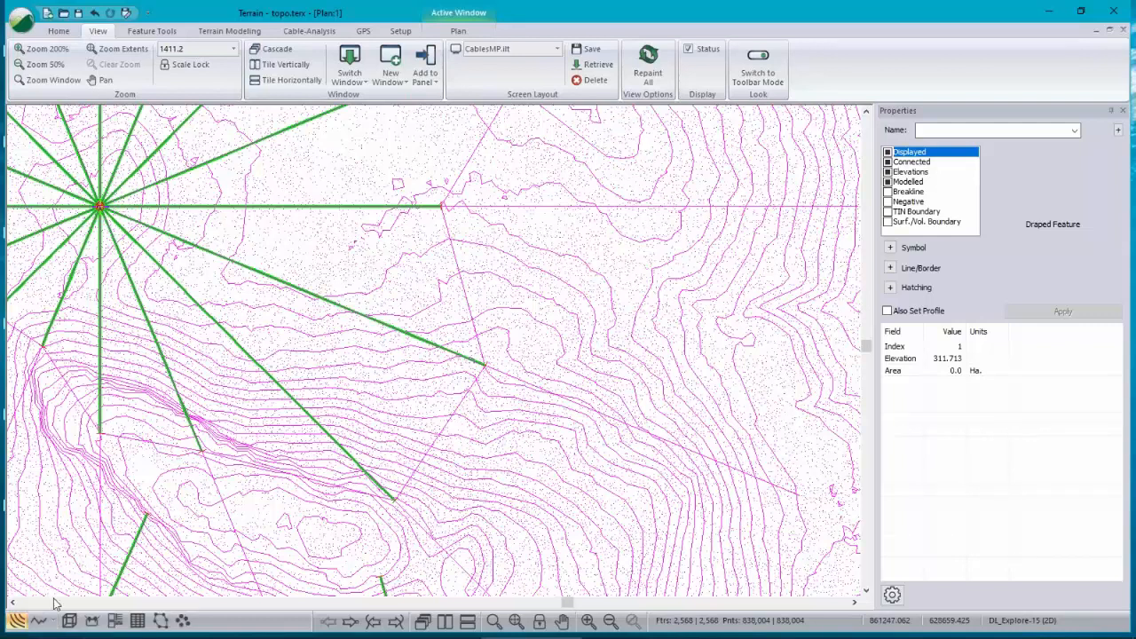
# Step: Switch the main view to the fourth profile window
pyautogui.click(38, 620)
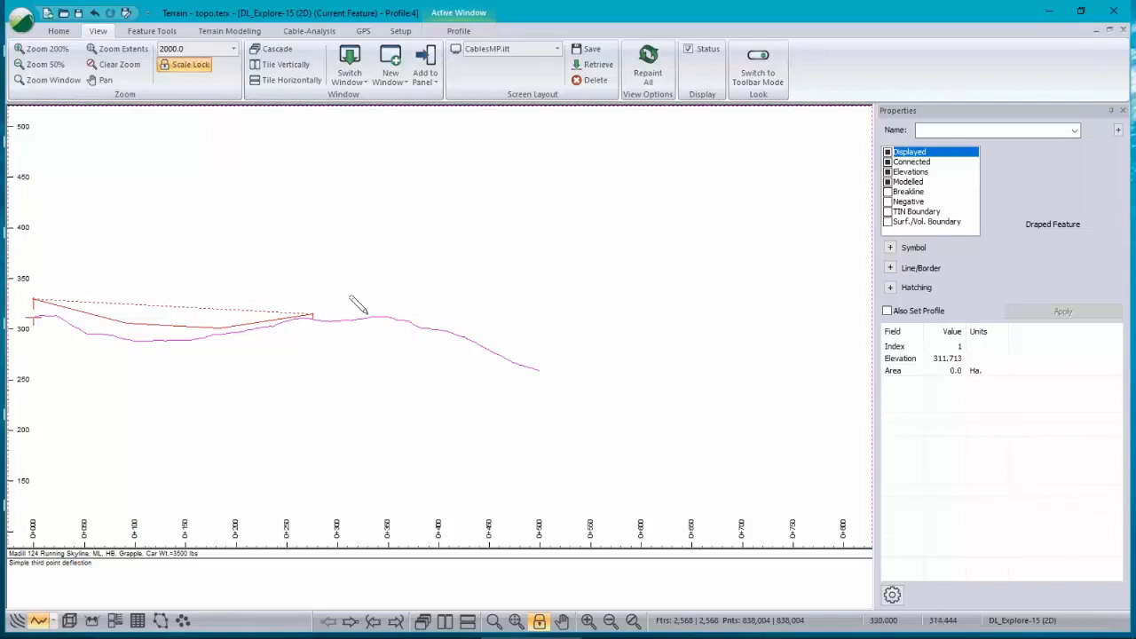
# Step: Try to edit the D-line setup for the multiple selected features in the profile view
pyautogui.rightClick(325, 266)
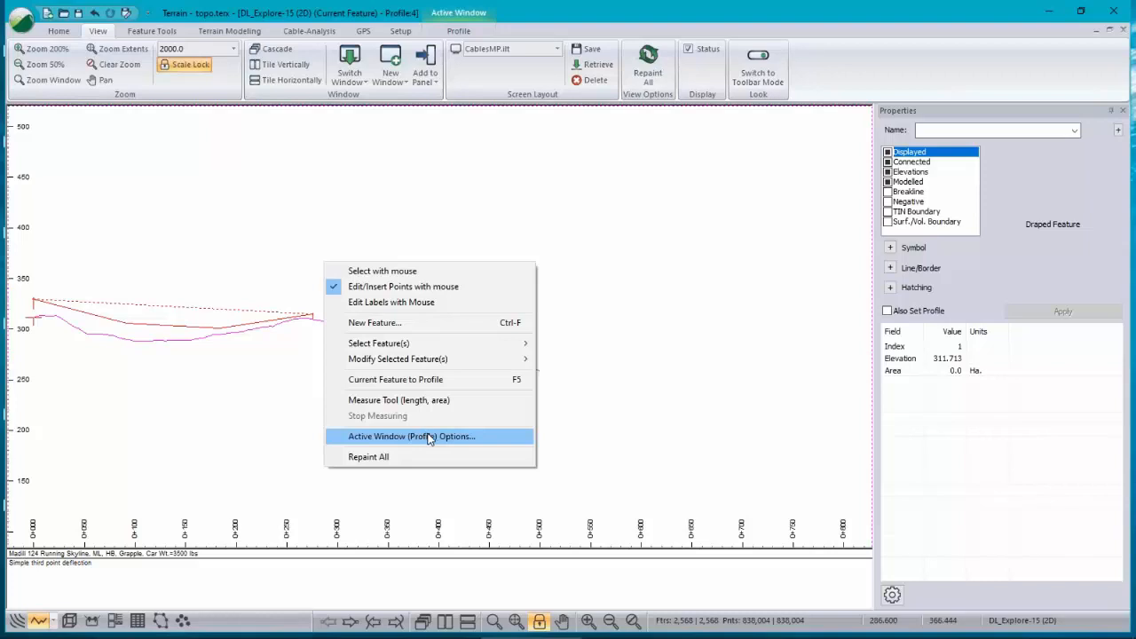
pyautogui.click(317, 32)
pyautogui.click(143, 62)
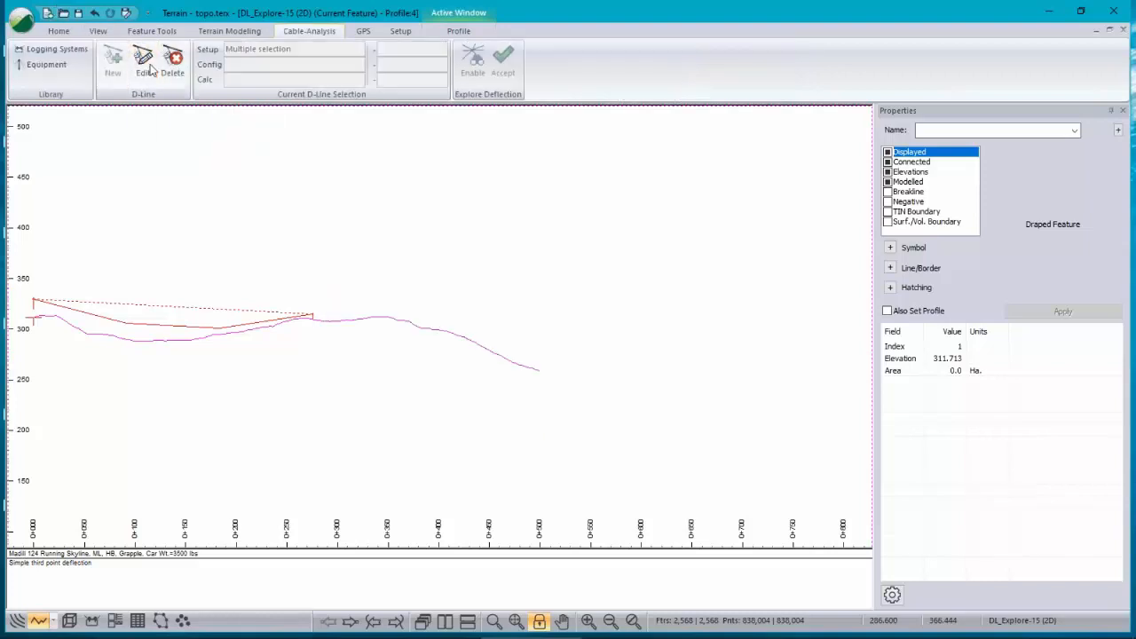
pyautogui.click(597, 347)
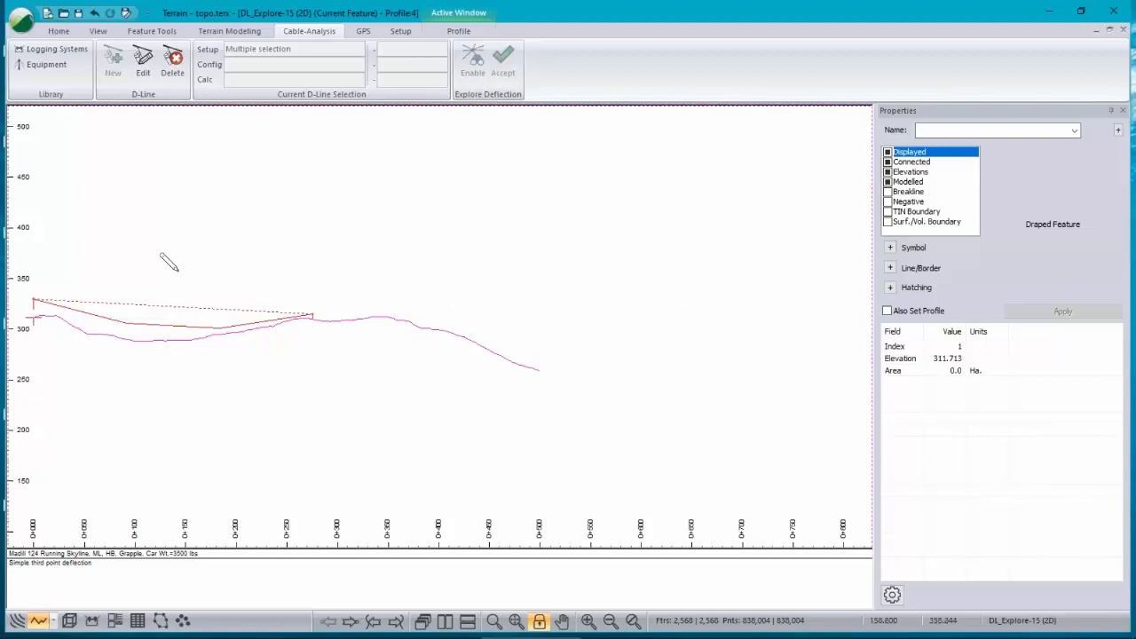
pyautogui.scroll(1, 178, 271)
pyautogui.moveTo(174, 271); pyautogui.dragTo(282, 289, button='middle')
pyautogui.click(147, 71)
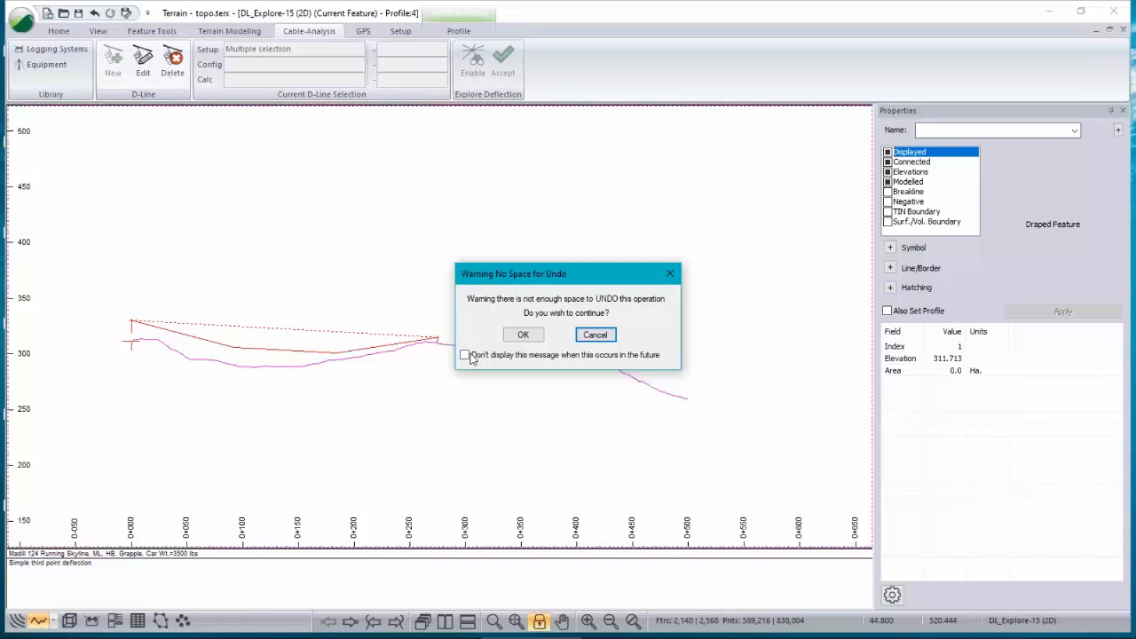
pyautogui.click(596, 336)
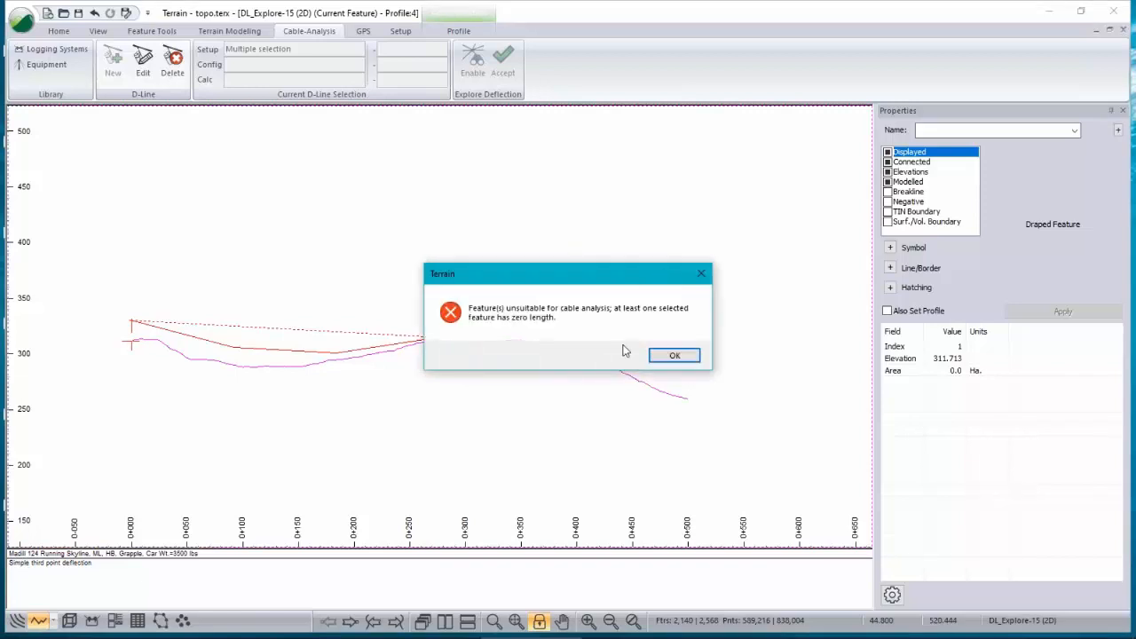
pyautogui.click(680, 355)
# Step: Select the deflection line in the profile and review its D-line system and auto-tailhold options, cancelling both dialogs
pyautogui.rightClick(348, 263)
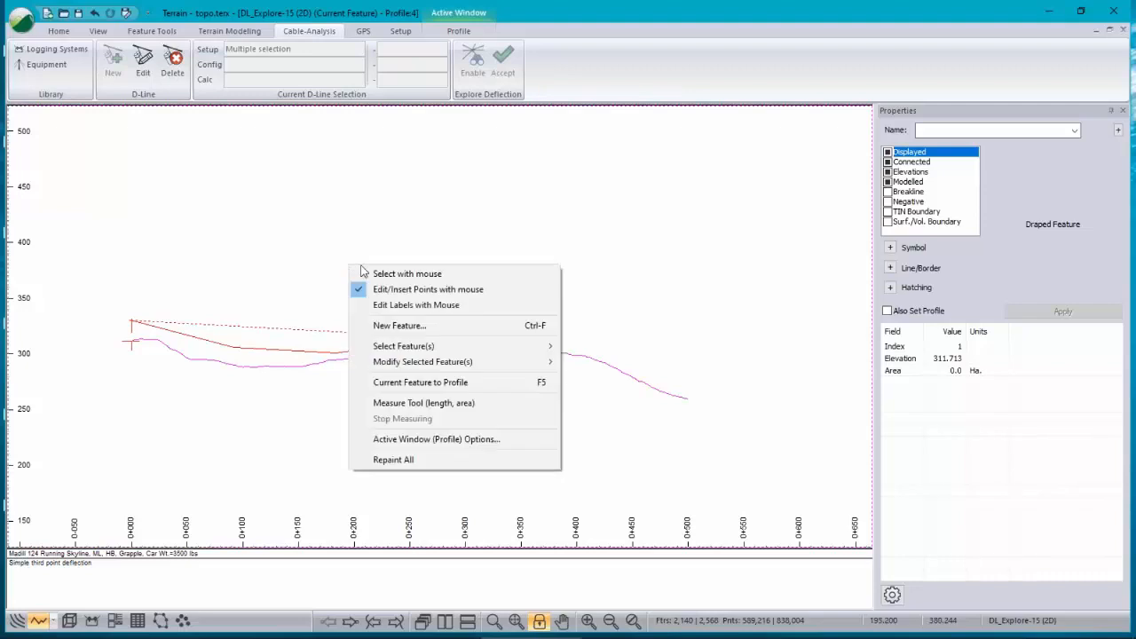
pyautogui.click(403, 271)
pyautogui.click(277, 369)
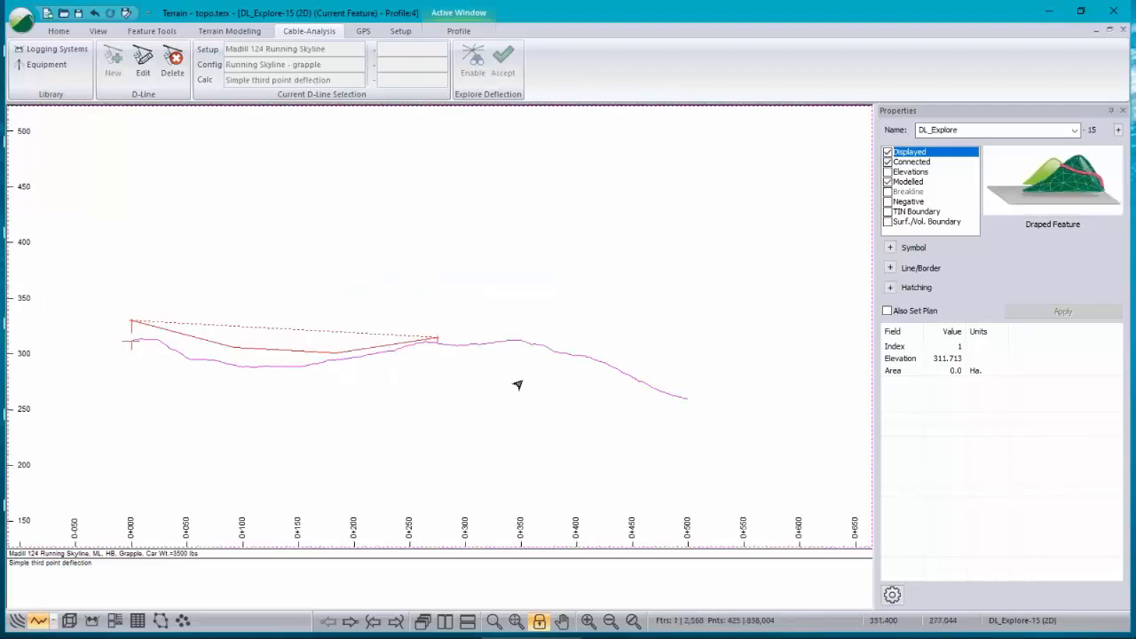
pyautogui.click(143, 62)
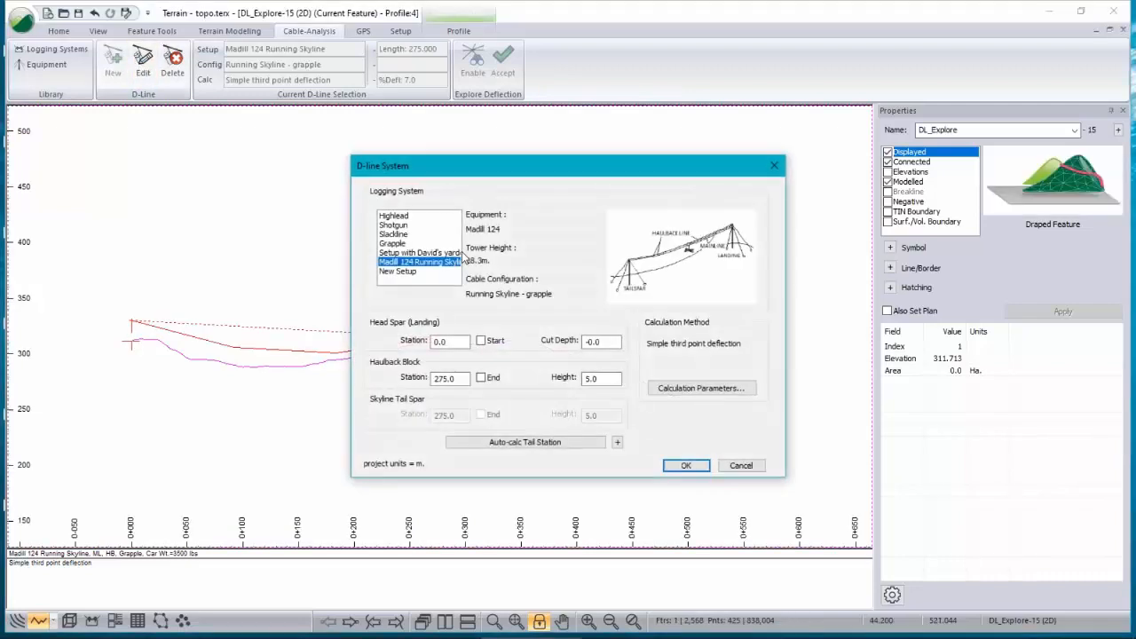
pyautogui.click(618, 443)
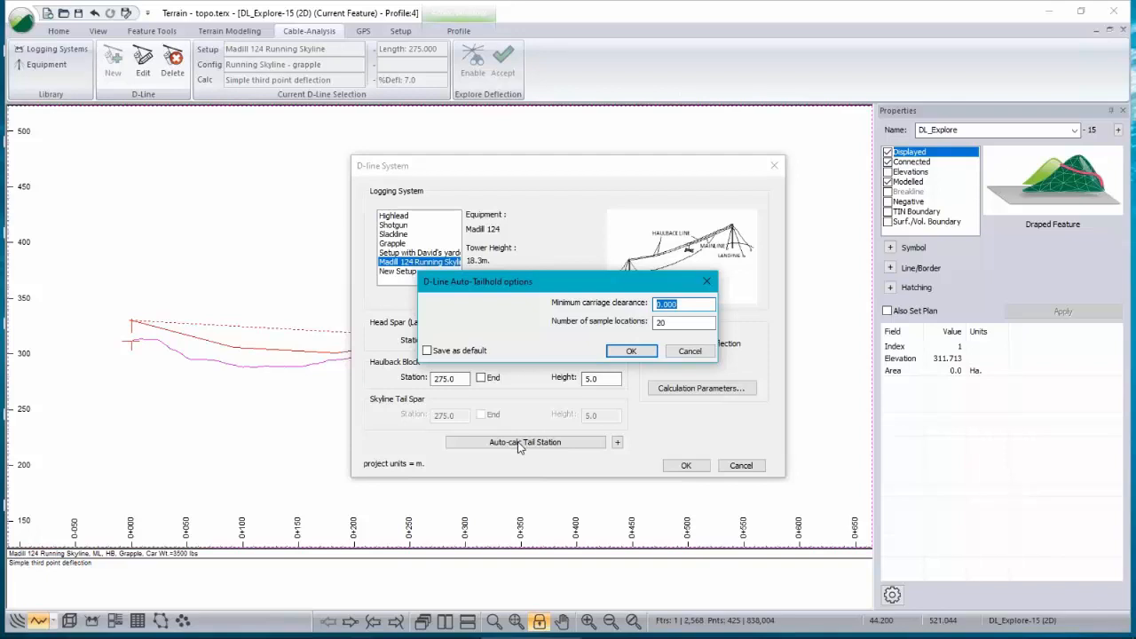
pyautogui.click(691, 353)
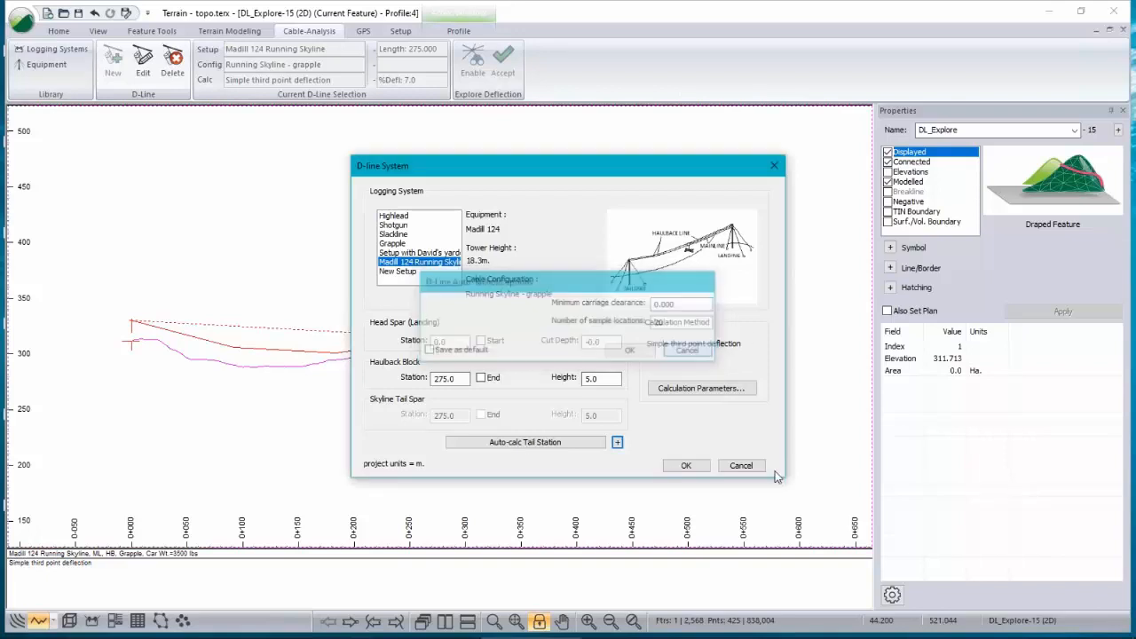
pyautogui.click(741, 466)
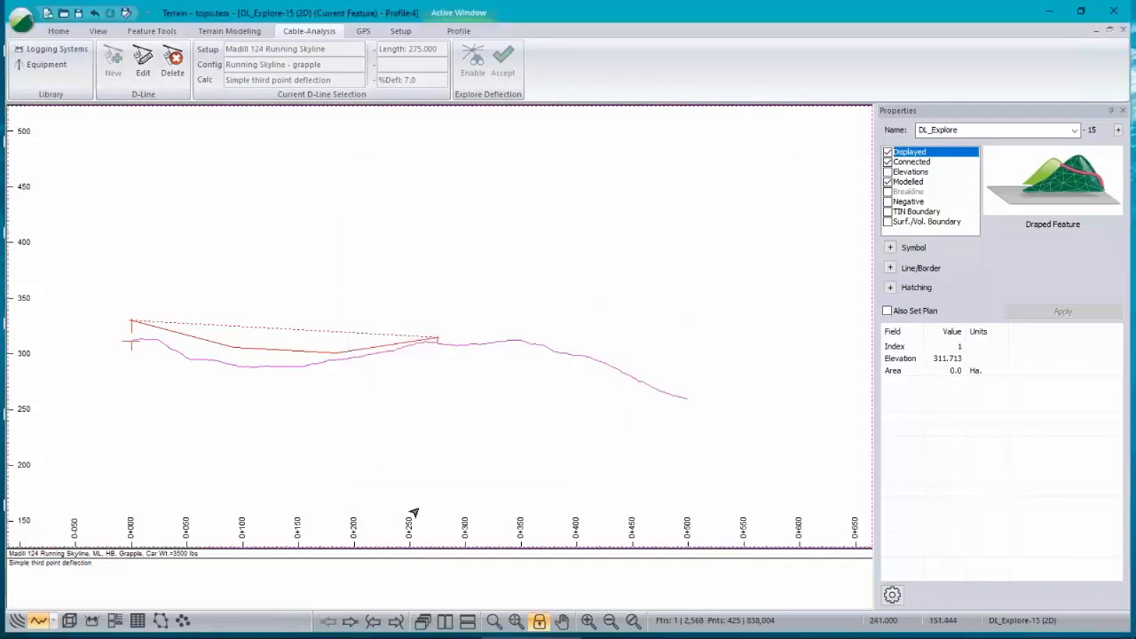
pyautogui.hotkey('alt', 'Tab')
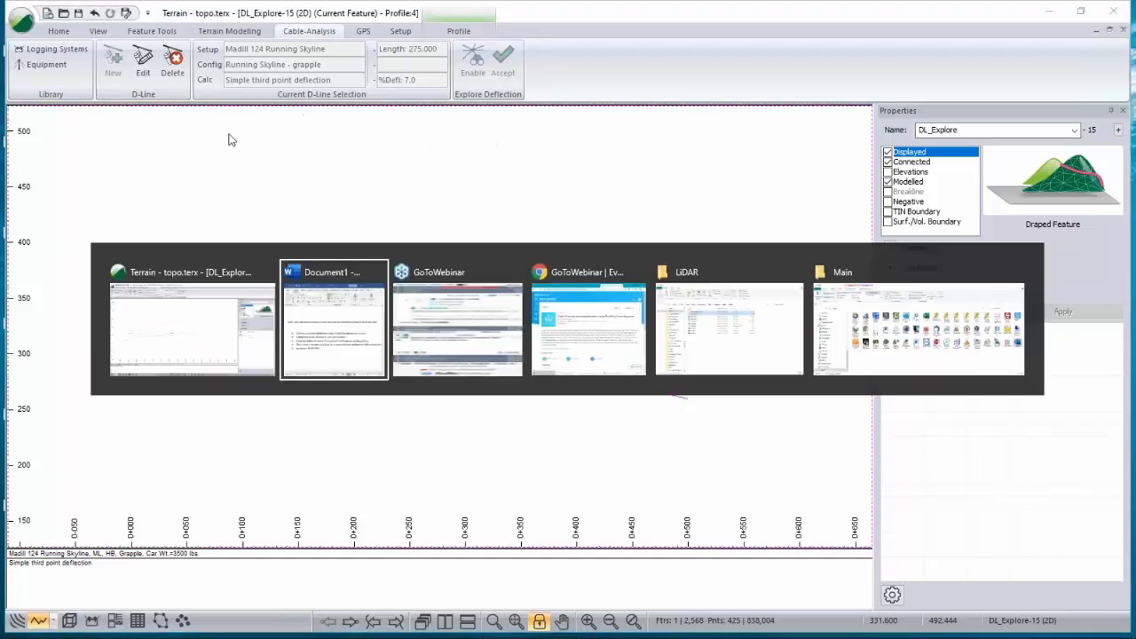
pyautogui.press('Escape')
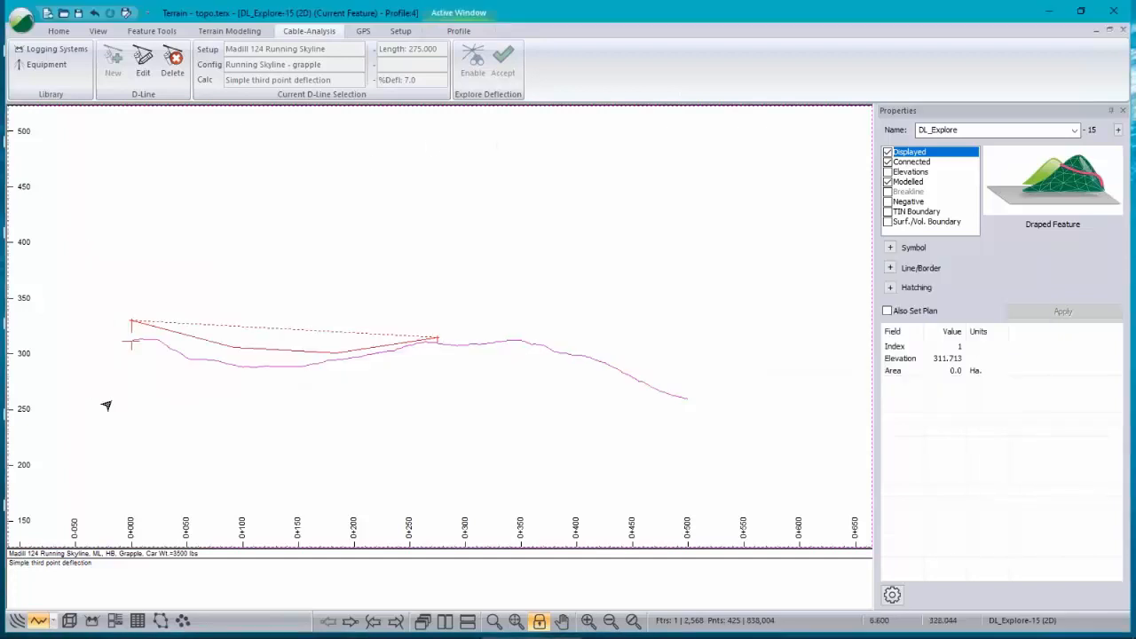
# Step: Switch to the plan window and set the plan cable display minimum clearance to 5
pyautogui.click(16, 620)
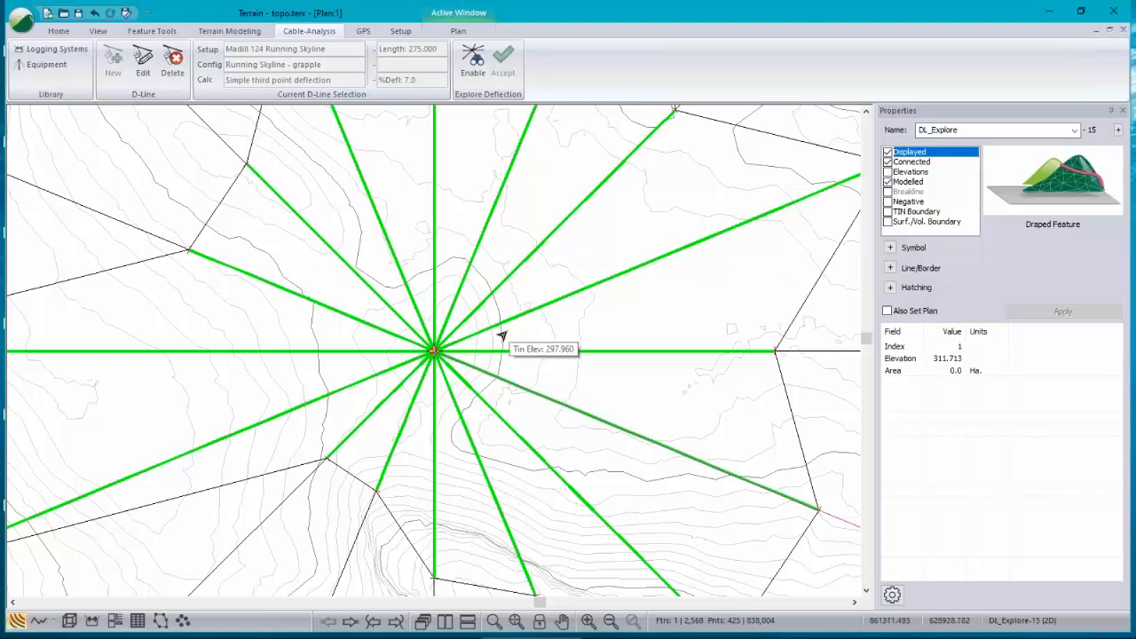
pyautogui.scroll(-2, 500, 339)
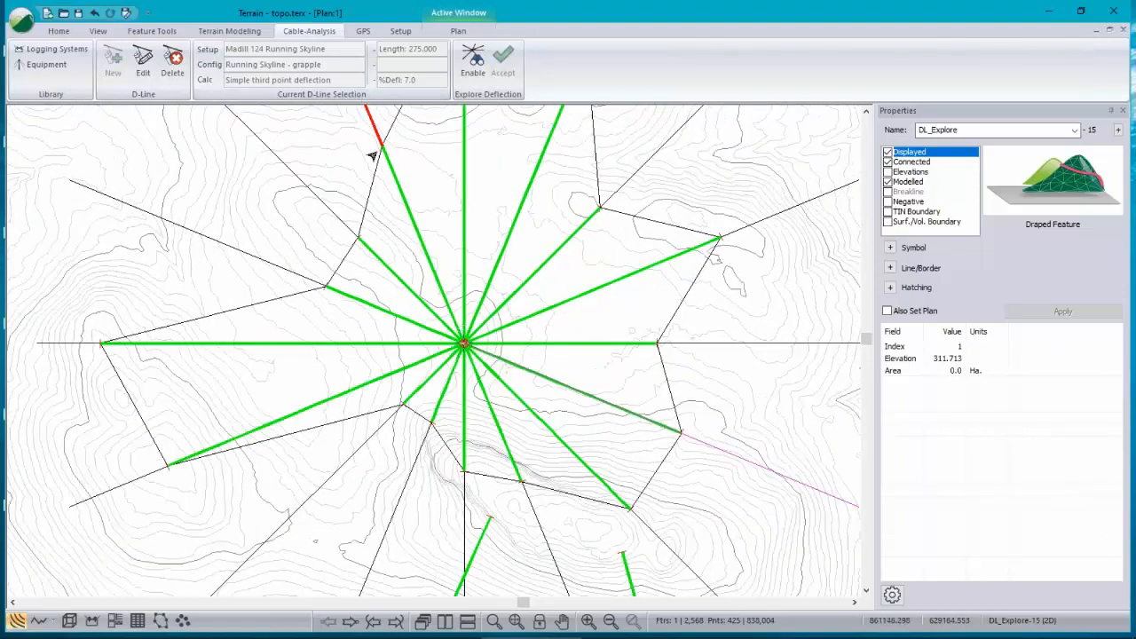
pyautogui.moveTo(394, 198); pyautogui.dragTo(420, 304, button='middle')
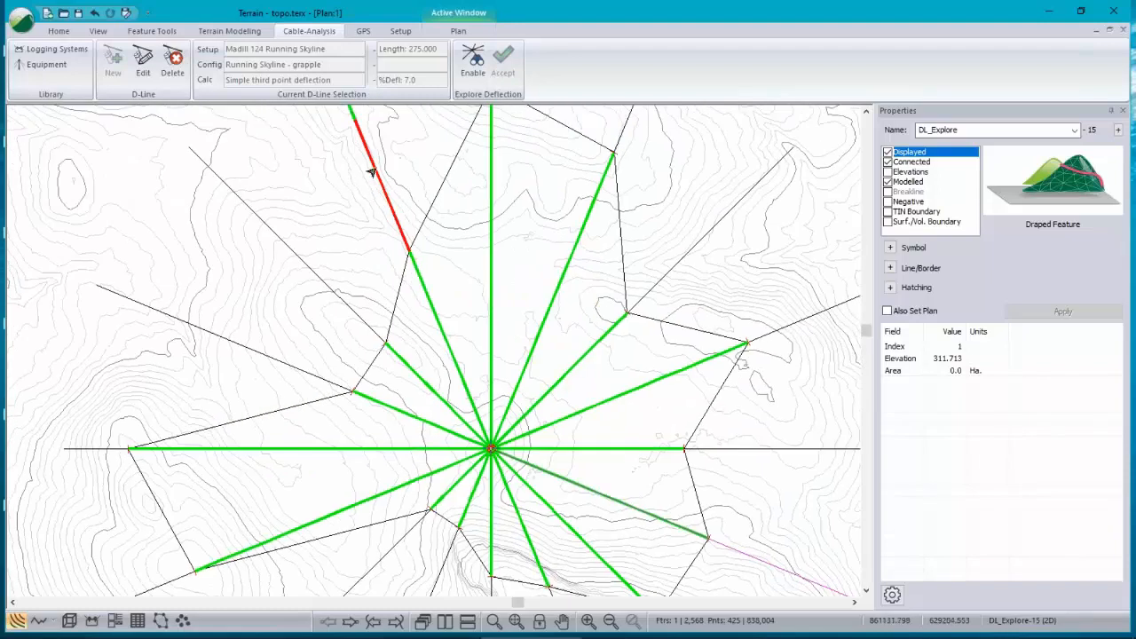
pyautogui.rightClick(460, 249)
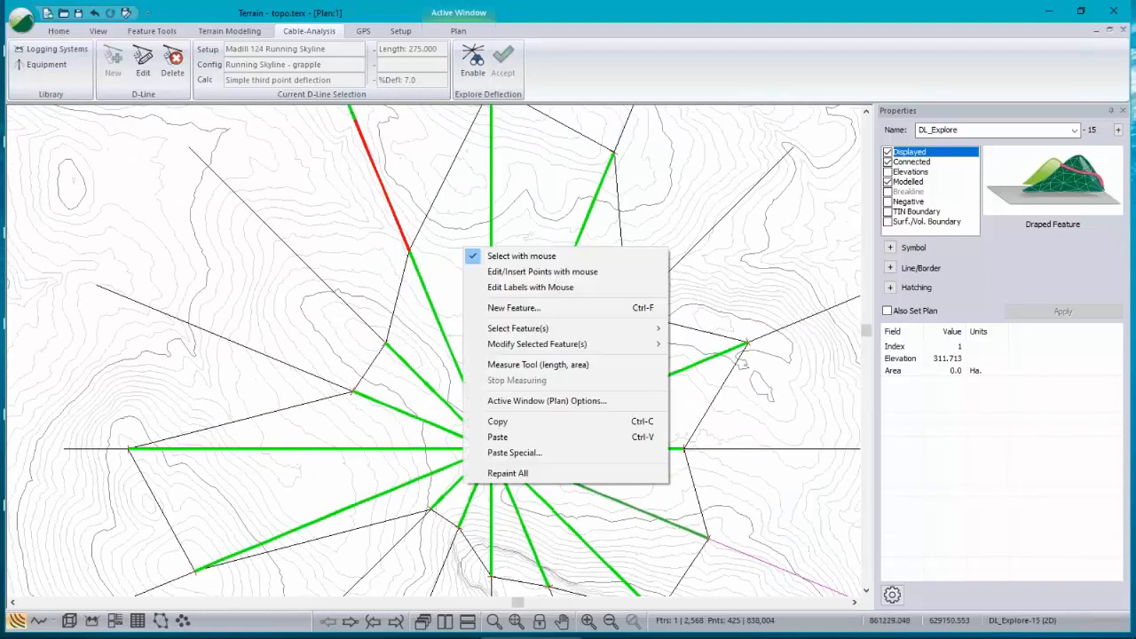
pyautogui.click(526, 401)
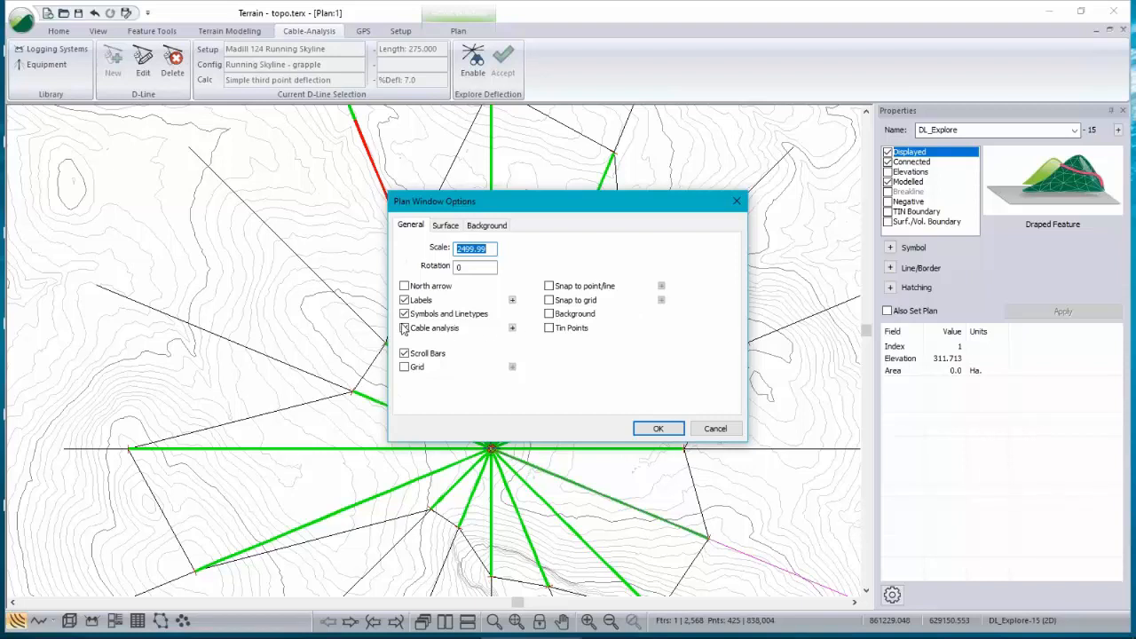
pyautogui.click(512, 327)
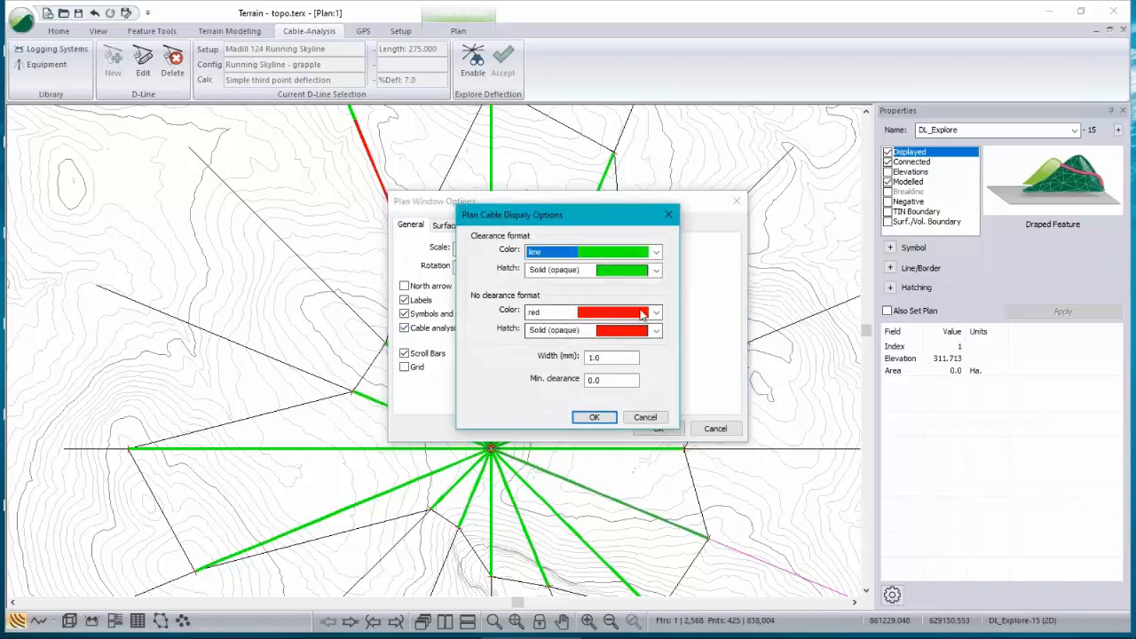
pyautogui.doubleClick(625, 357)
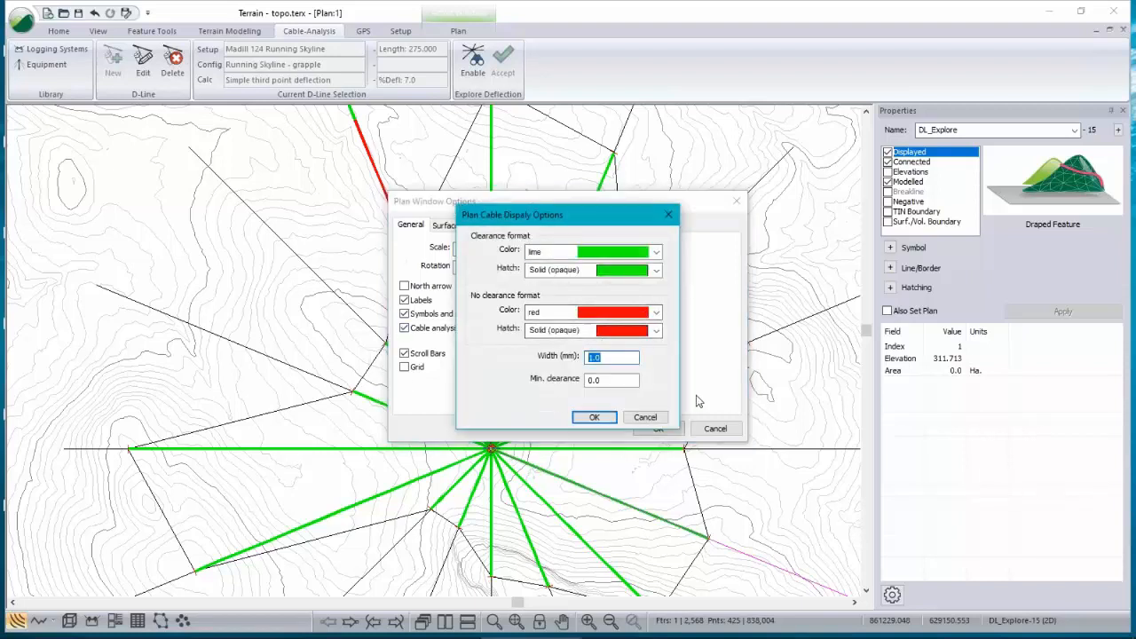
pyautogui.press('Tab')
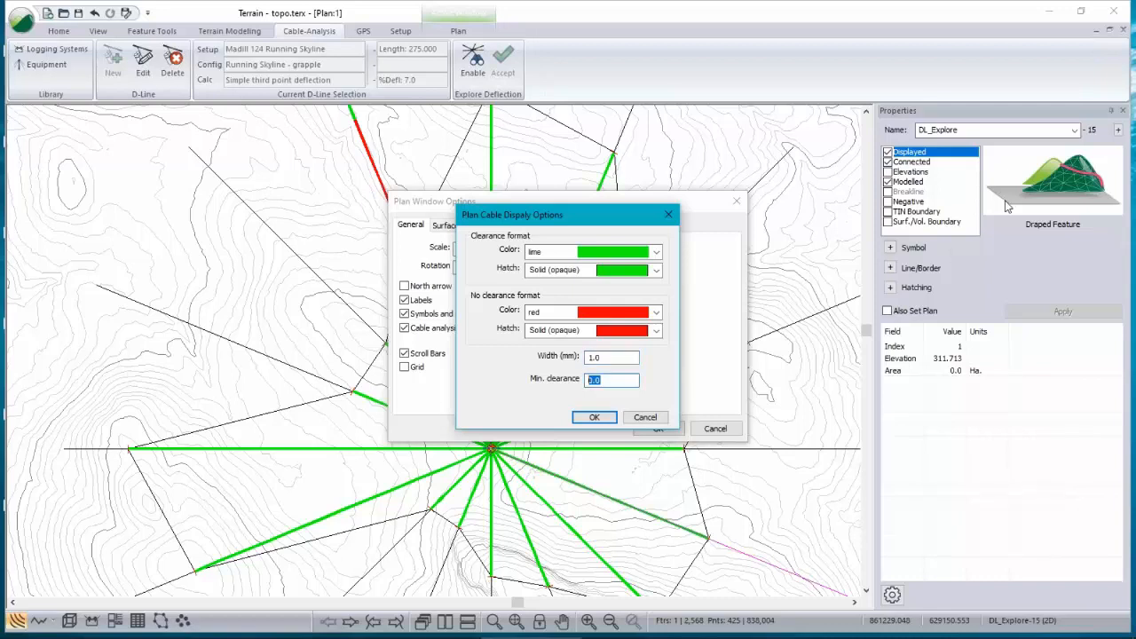
pyautogui.write('5')
pyautogui.click(594, 418)
pyautogui.click(658, 428)
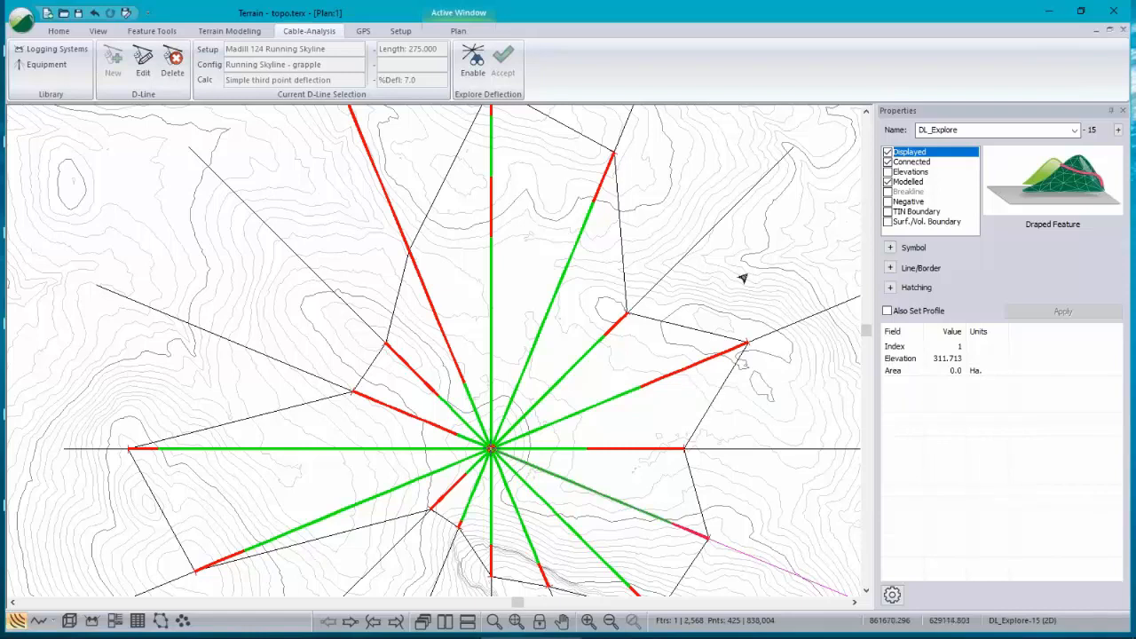
pyautogui.moveTo(532, 634)
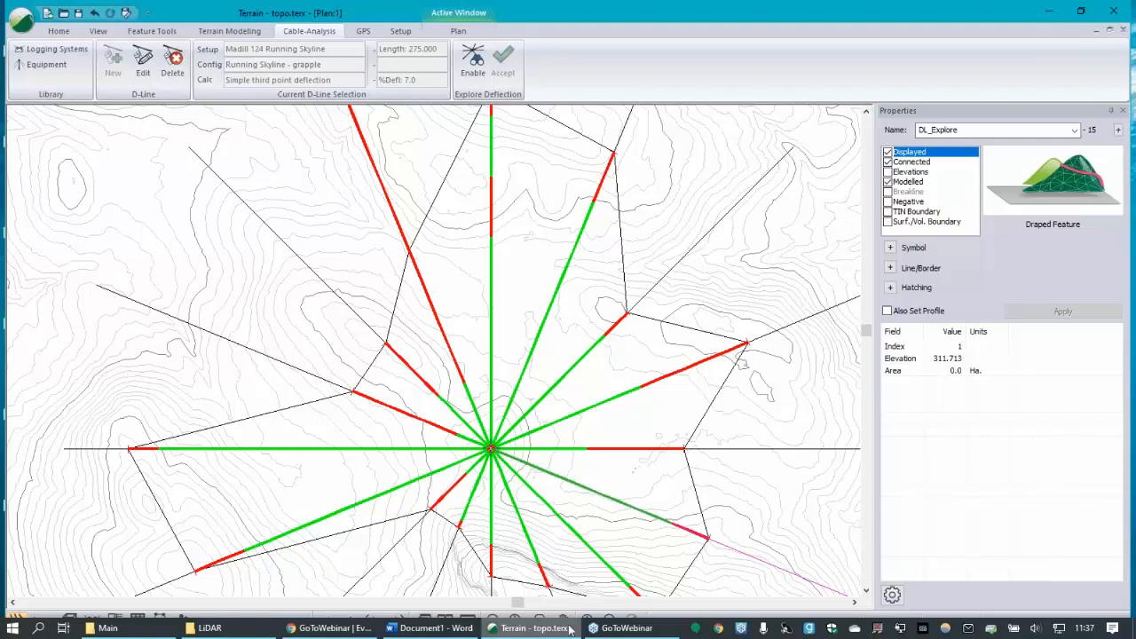
pyautogui.click(539, 632)
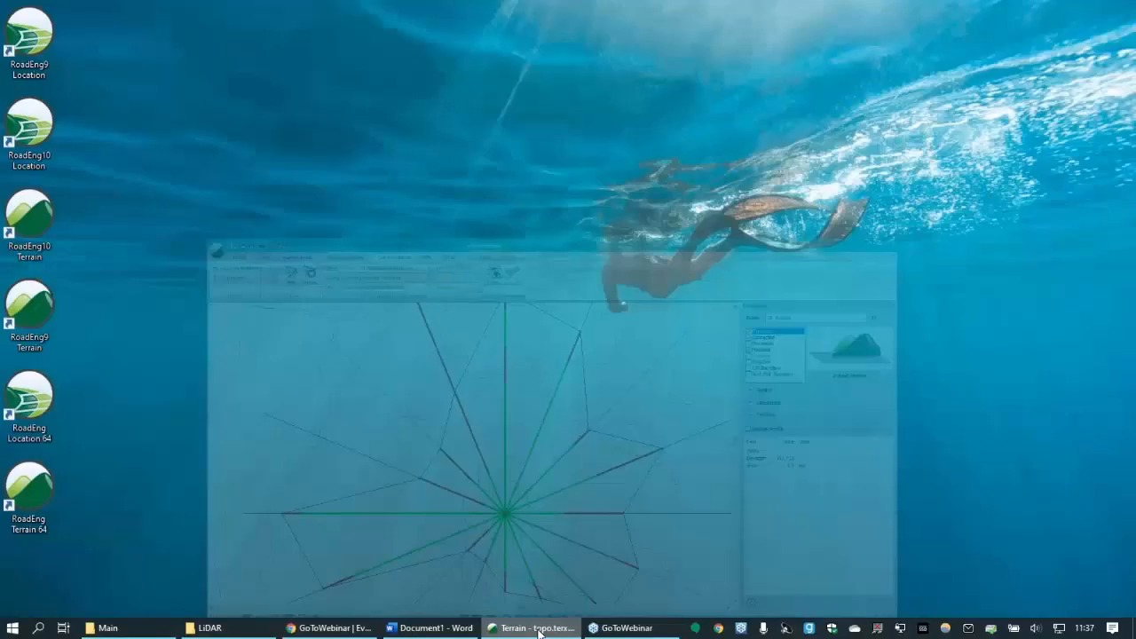
pyautogui.click(538, 632)
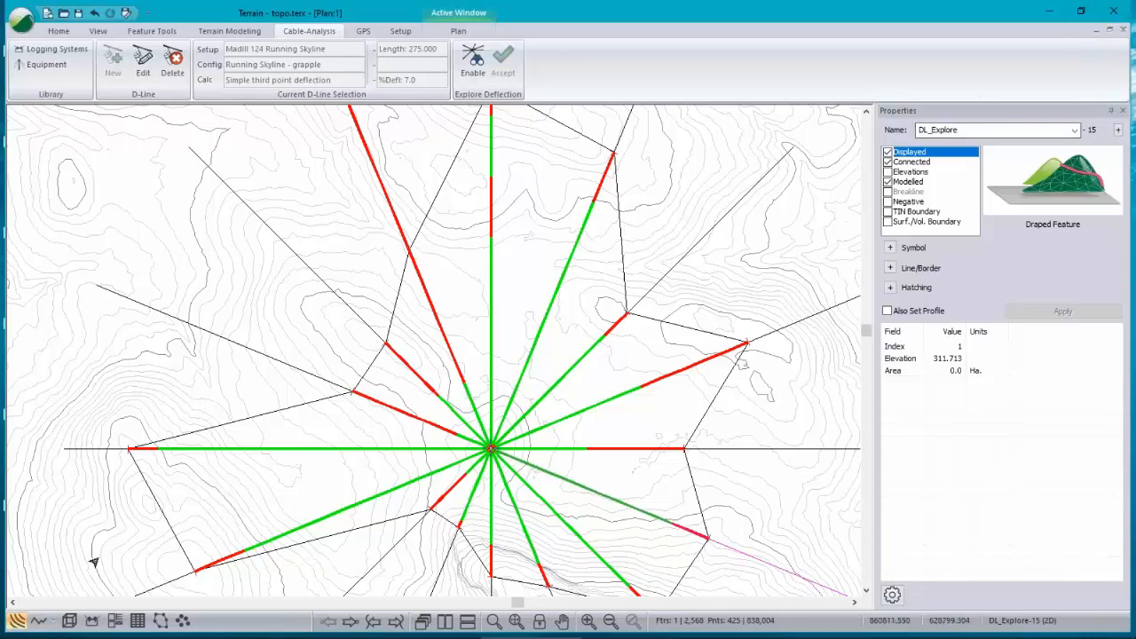
# Step: Switch to the Multi-Plot window and load the CablesMaxLoad.ilt screen layout
pyautogui.click(91, 621)
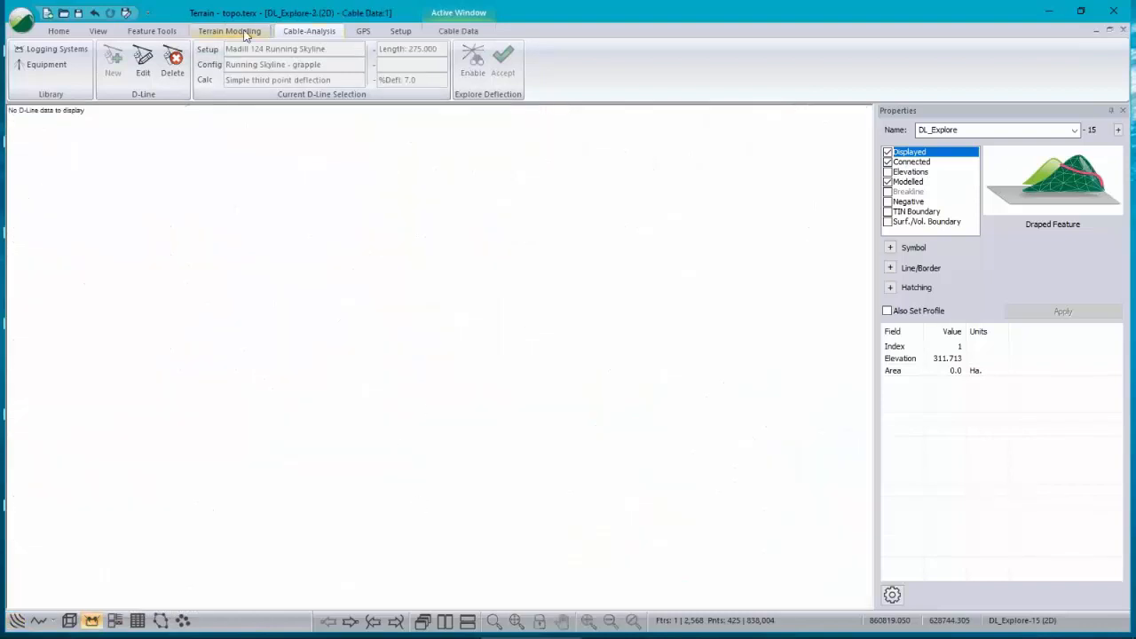
pyautogui.click(97, 31)
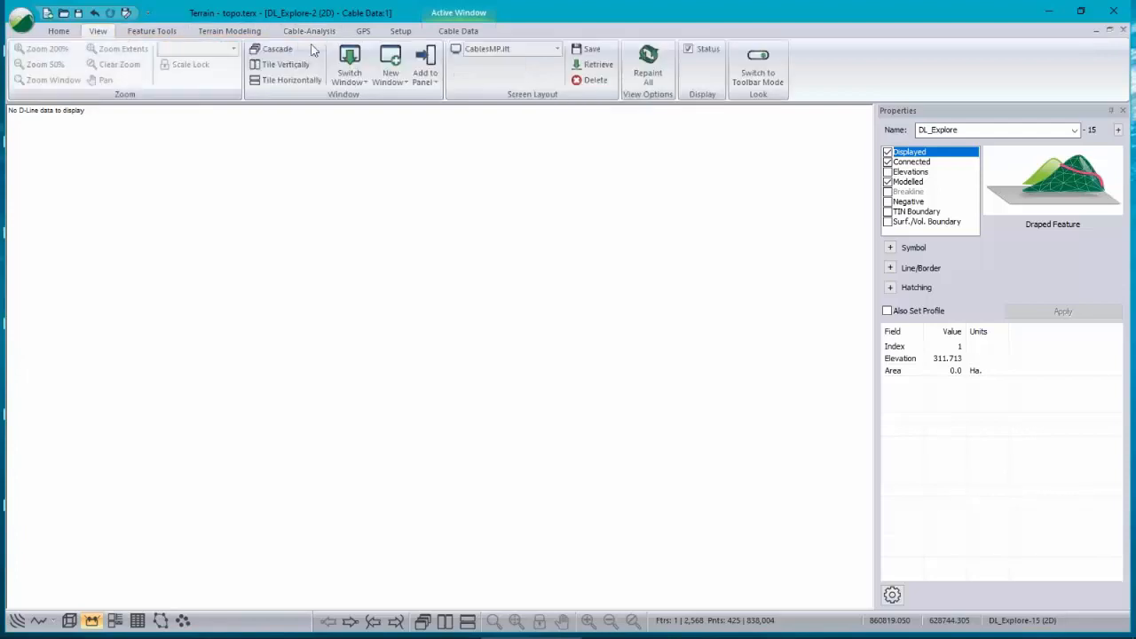
pyautogui.click(495, 51)
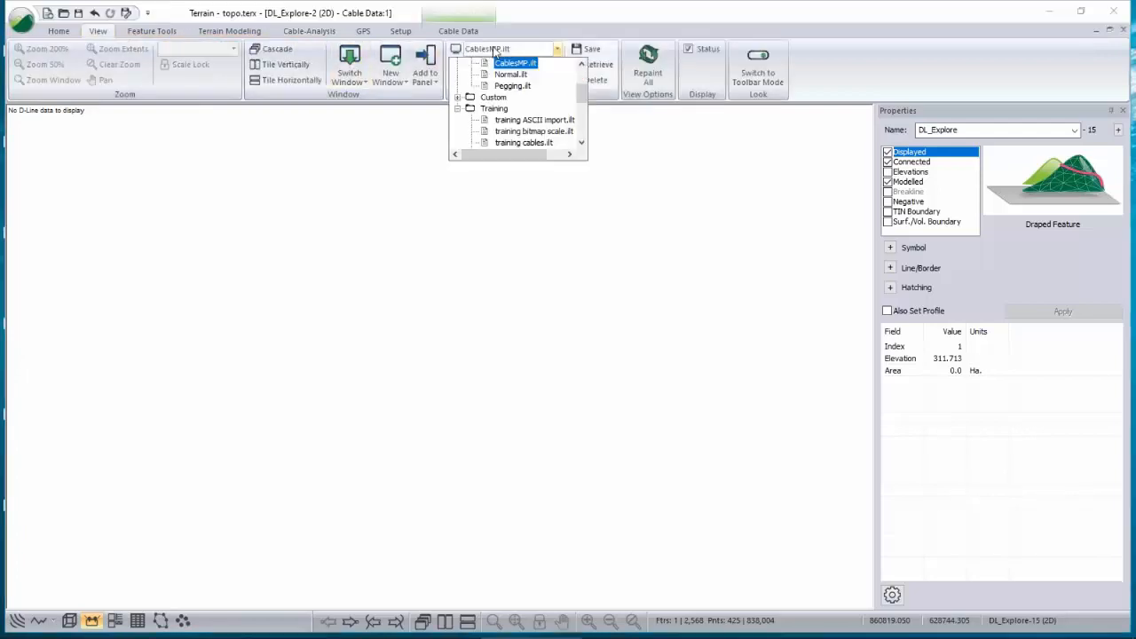
pyautogui.click(583, 64)
pyautogui.click(582, 65)
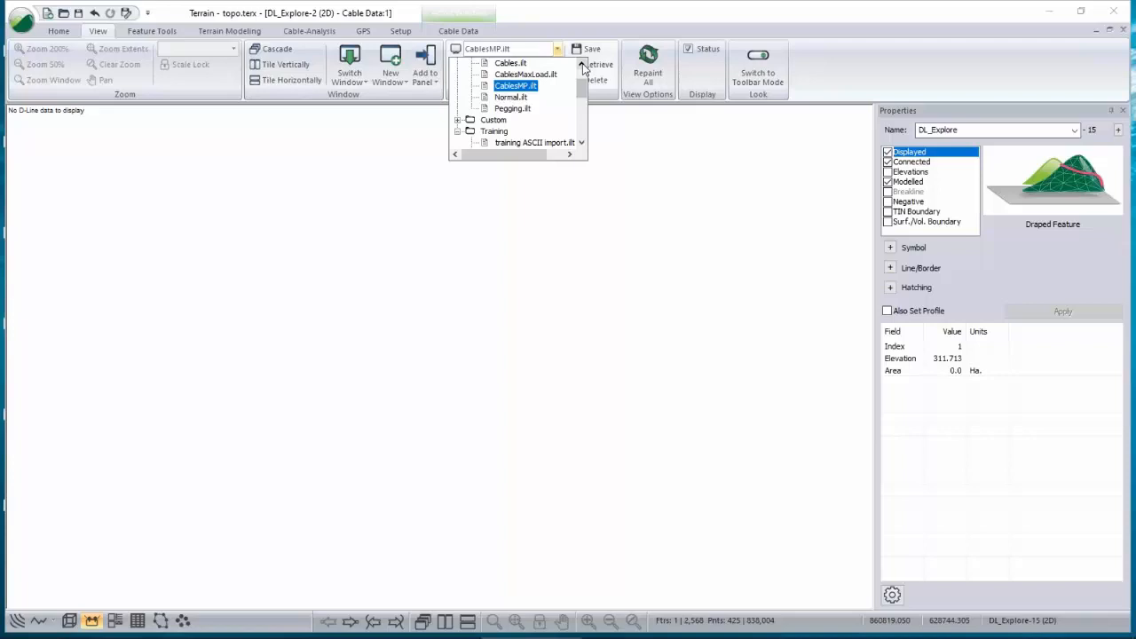
pyautogui.click(528, 76)
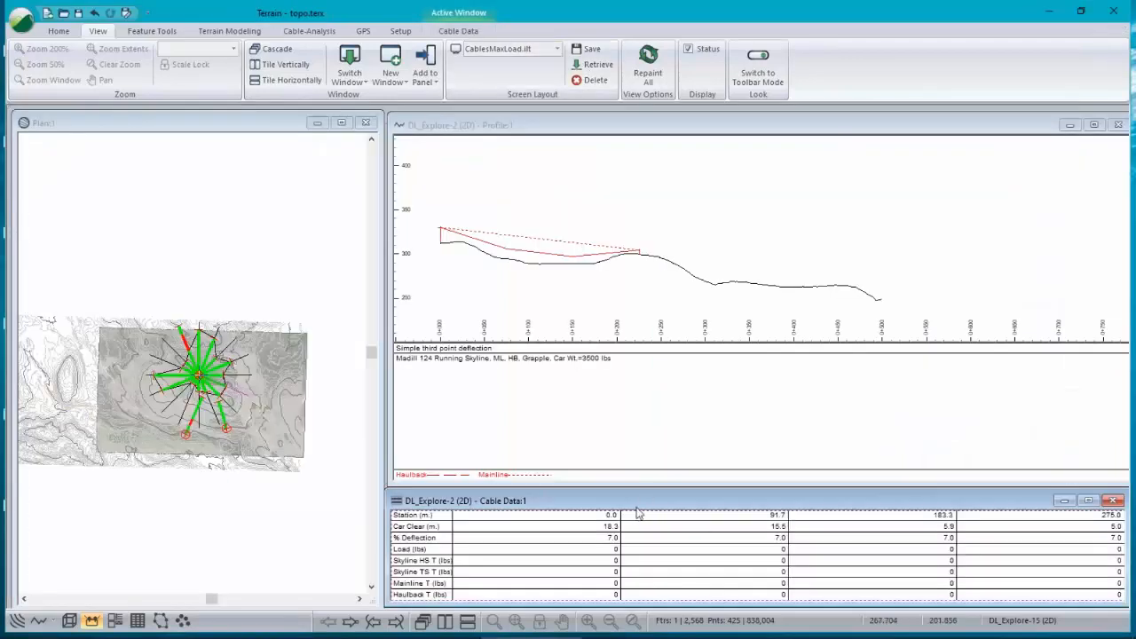
# Step: Open the Save As dialog for the terrain file and review the available save-as file types, then cancel
pyautogui.click(25, 34)
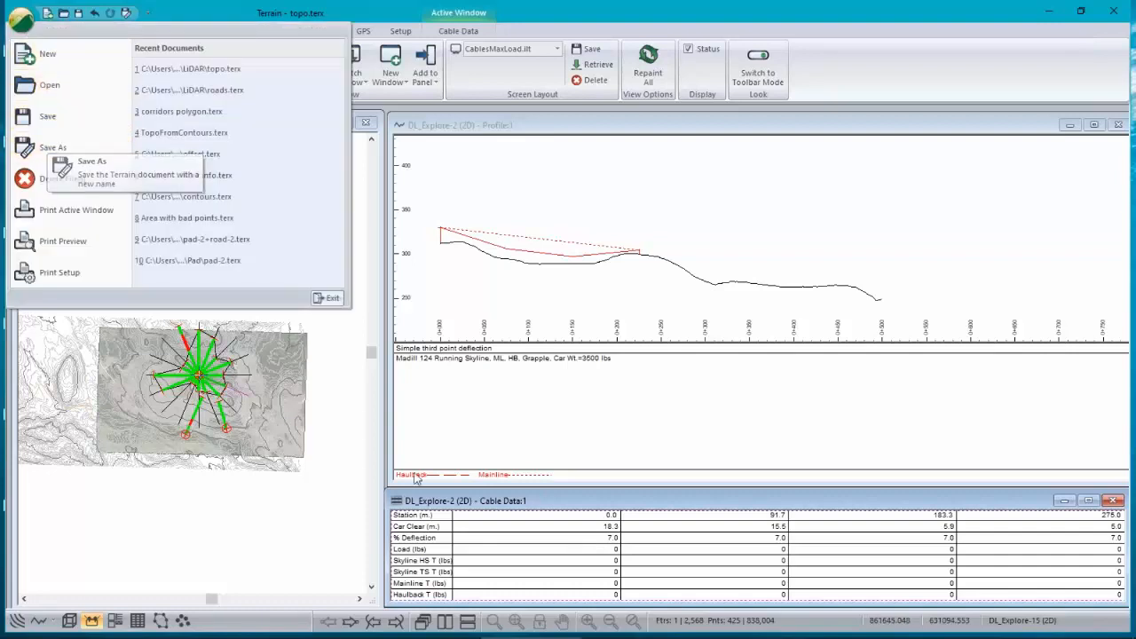
pyautogui.click(515, 503)
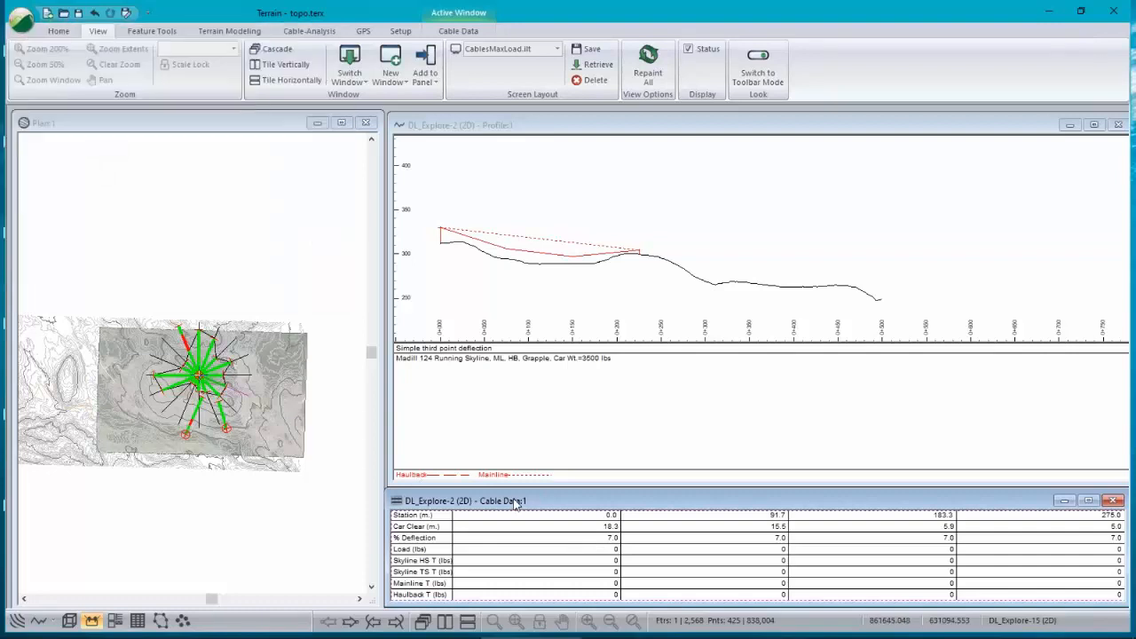
pyautogui.click(21, 23)
pyautogui.click(405, 395)
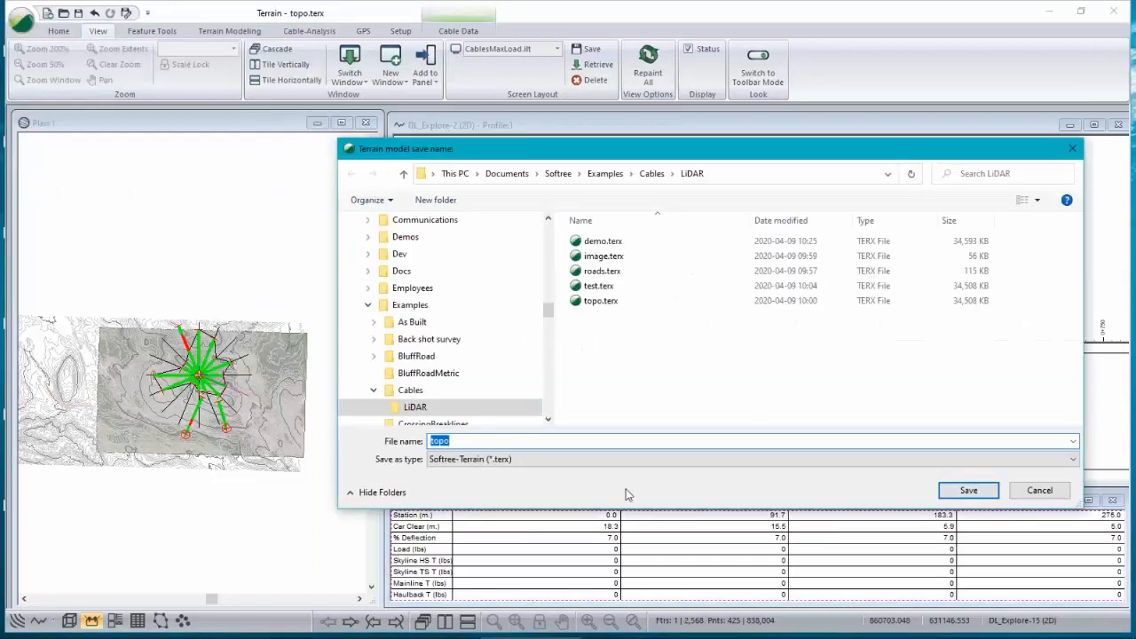
pyautogui.click(503, 462)
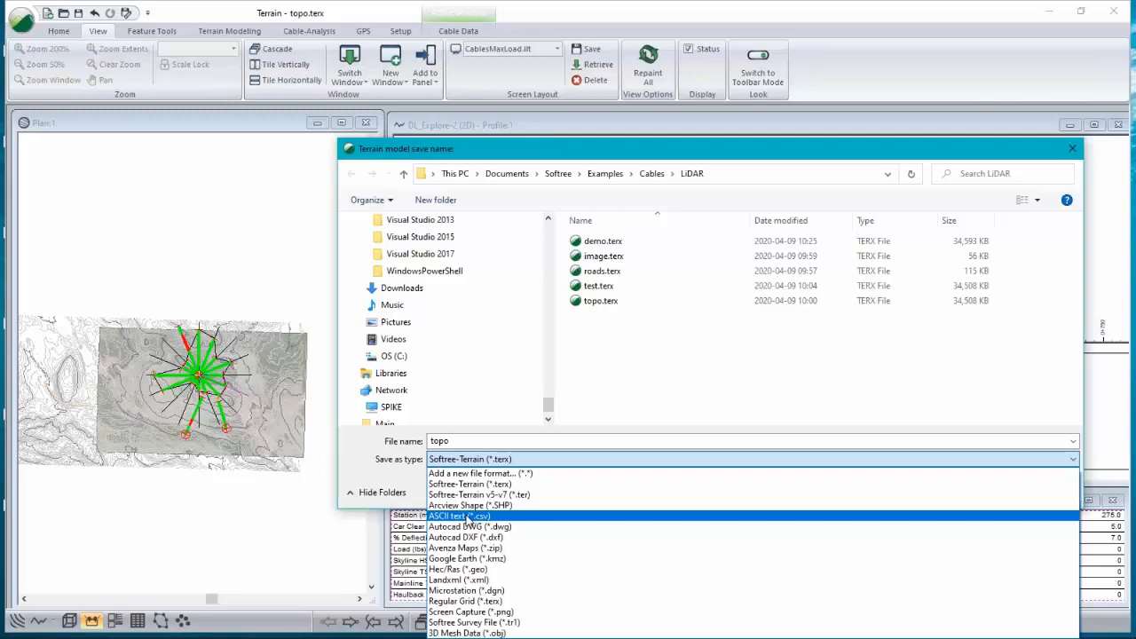
pyautogui.click(412, 486)
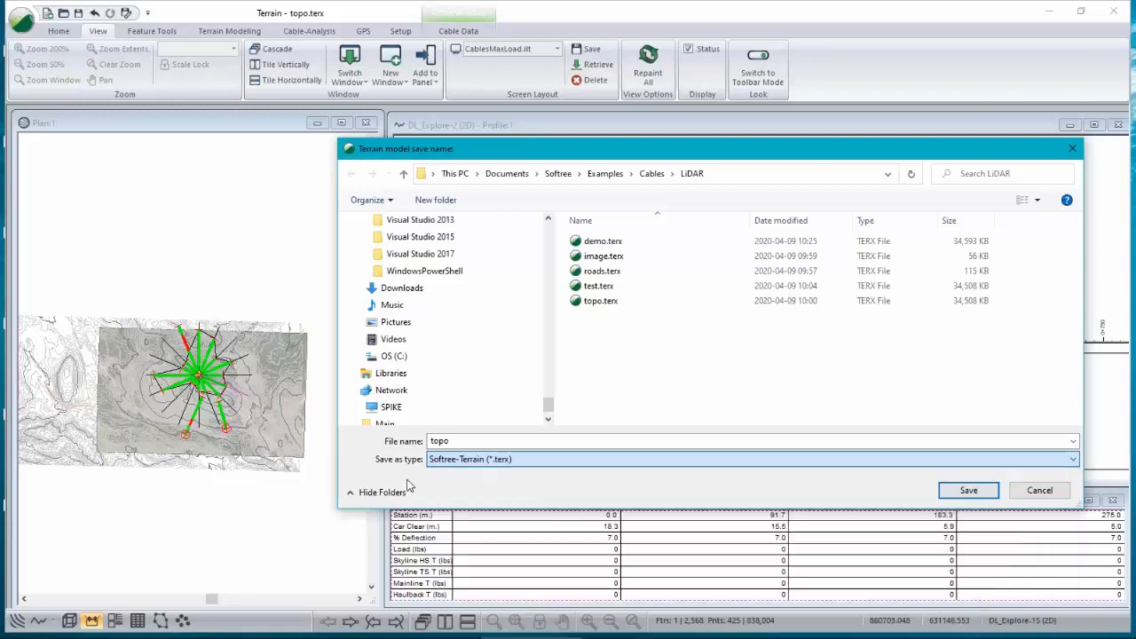
pyautogui.click(1043, 491)
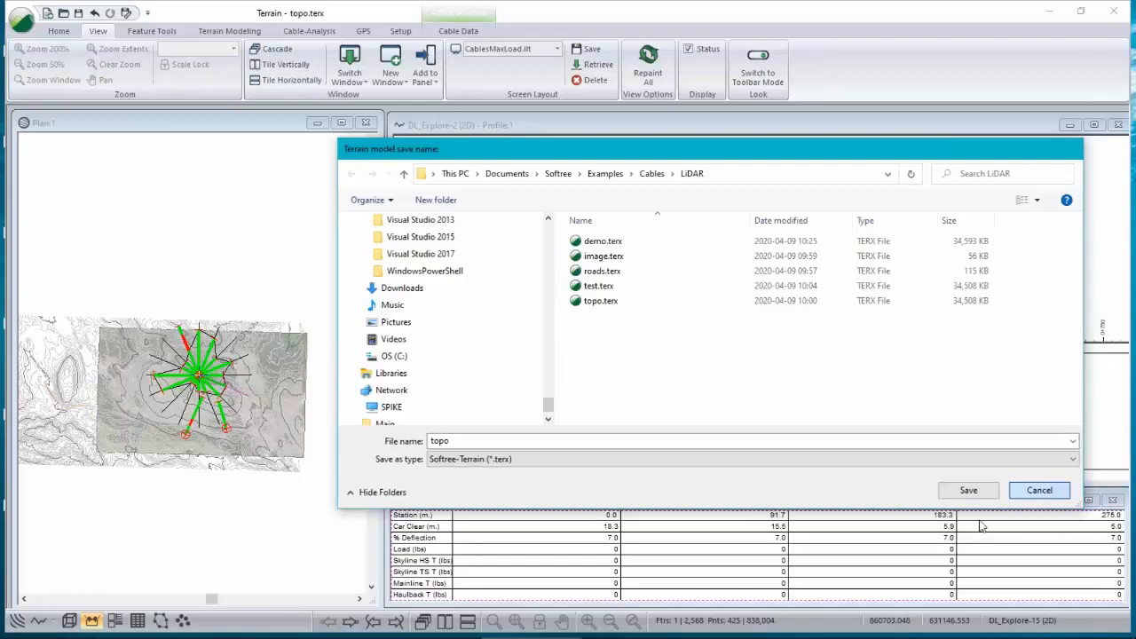
pyautogui.rightClick(715, 542)
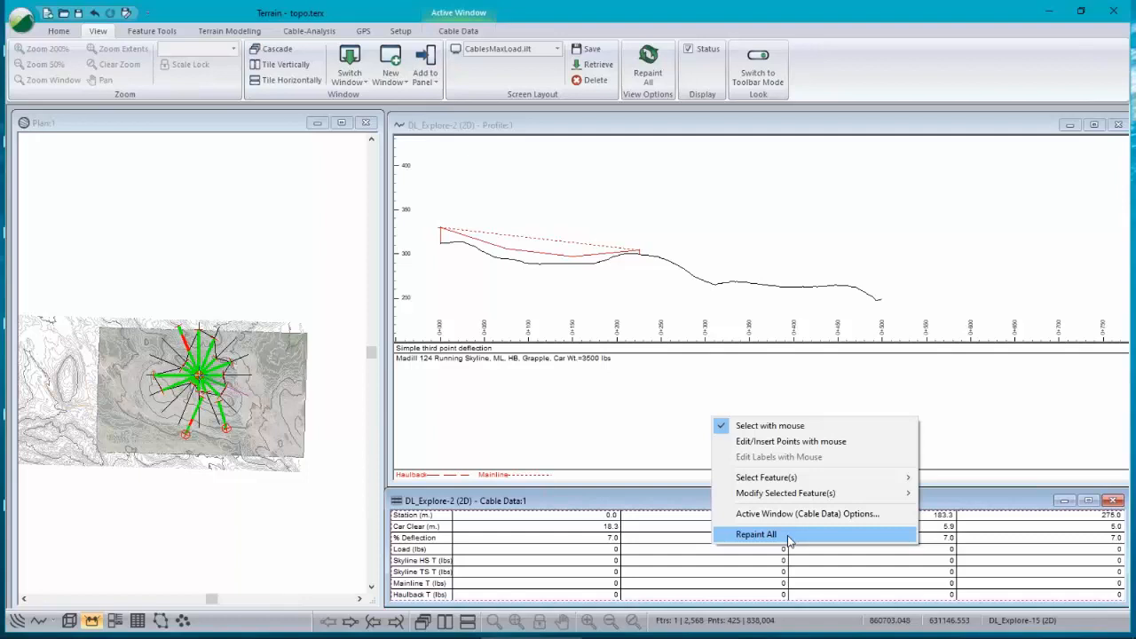
pyautogui.click(21, 19)
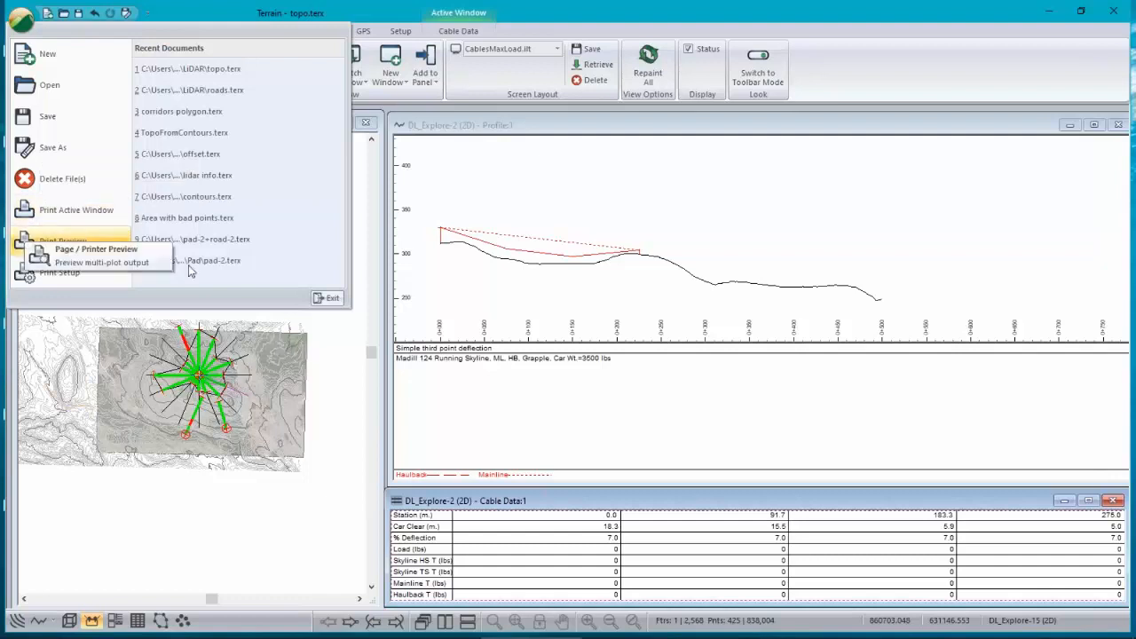
pyautogui.click(835, 510)
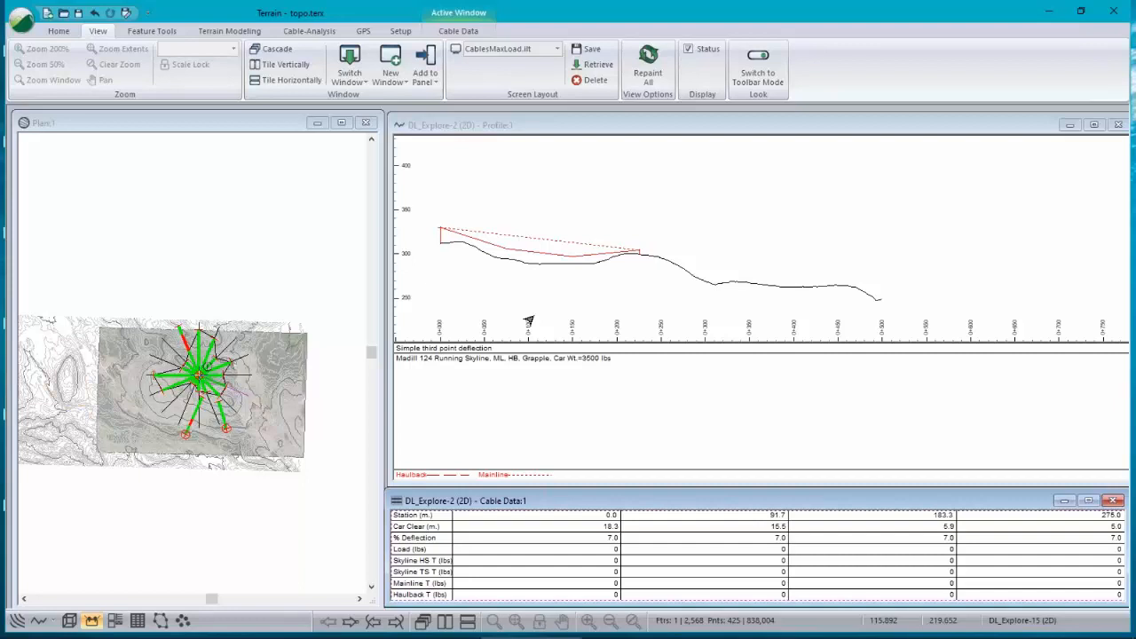
# Step: Change the profiled deflection line's calculation method to Minimum deflection given load and accept the D-line system
pyautogui.click(518, 248)
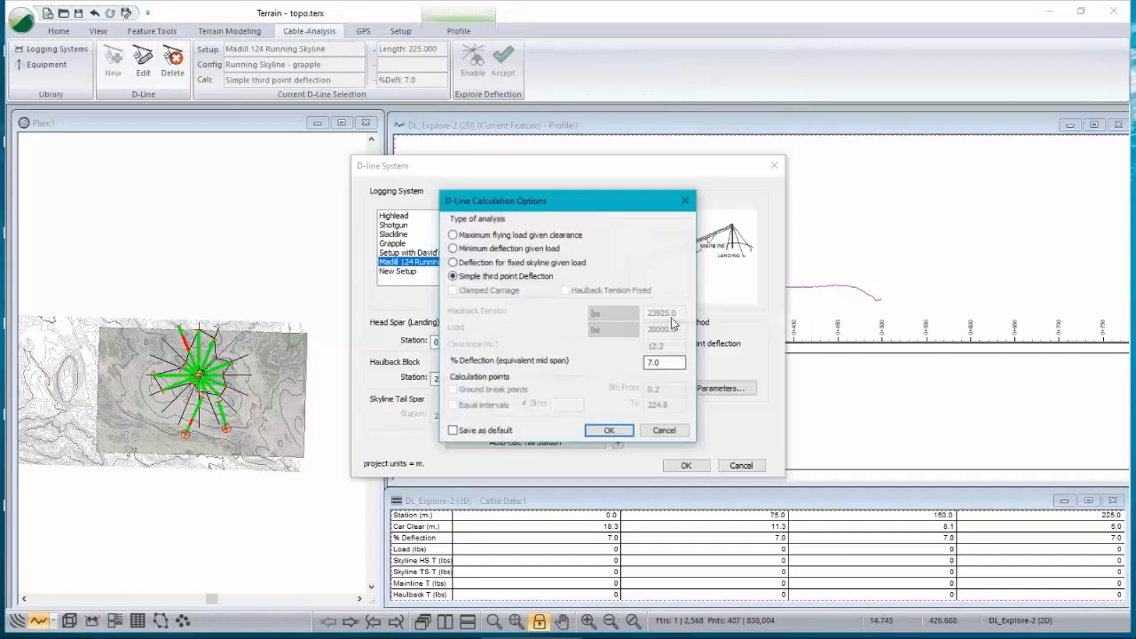
pyautogui.click(456, 245)
pyautogui.click(610, 431)
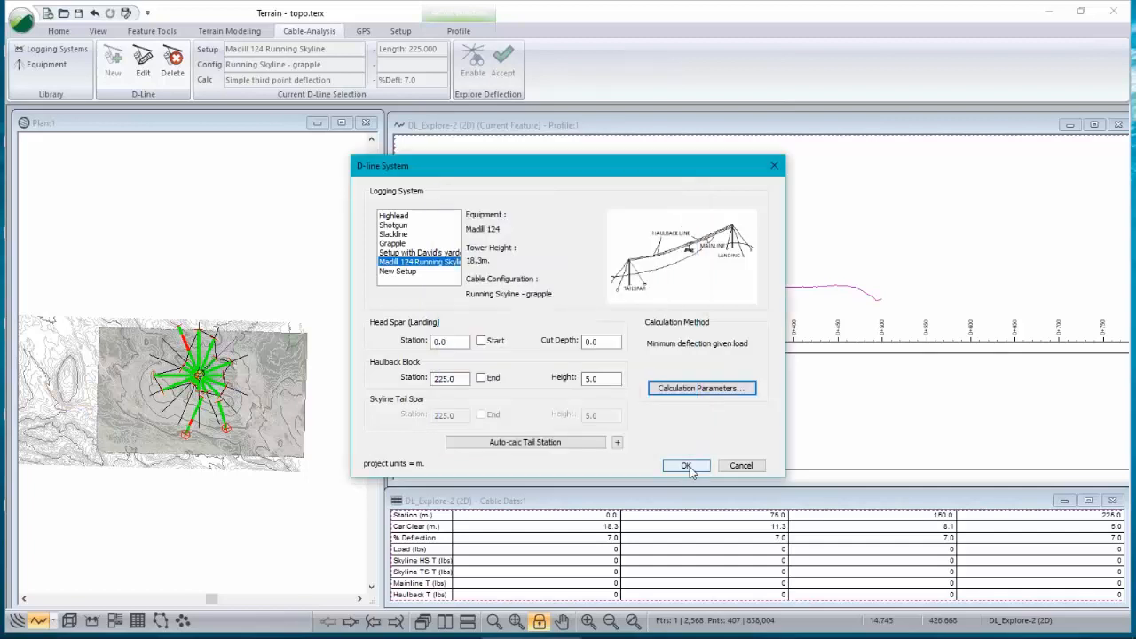
pyautogui.click(686, 466)
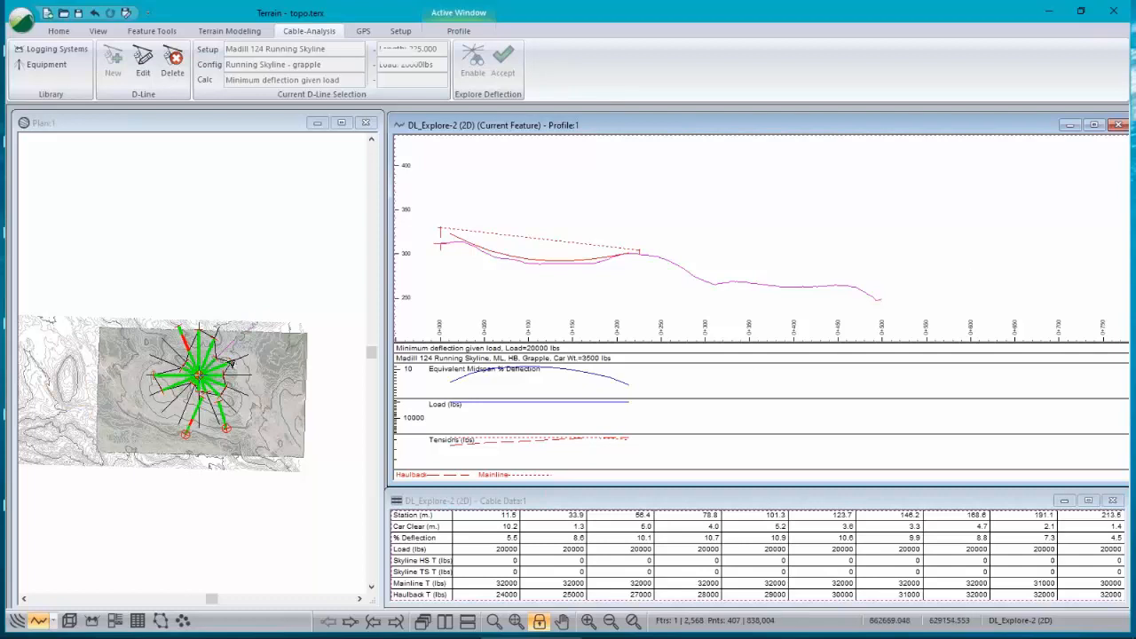
pyautogui.scroll(1, 233, 384)
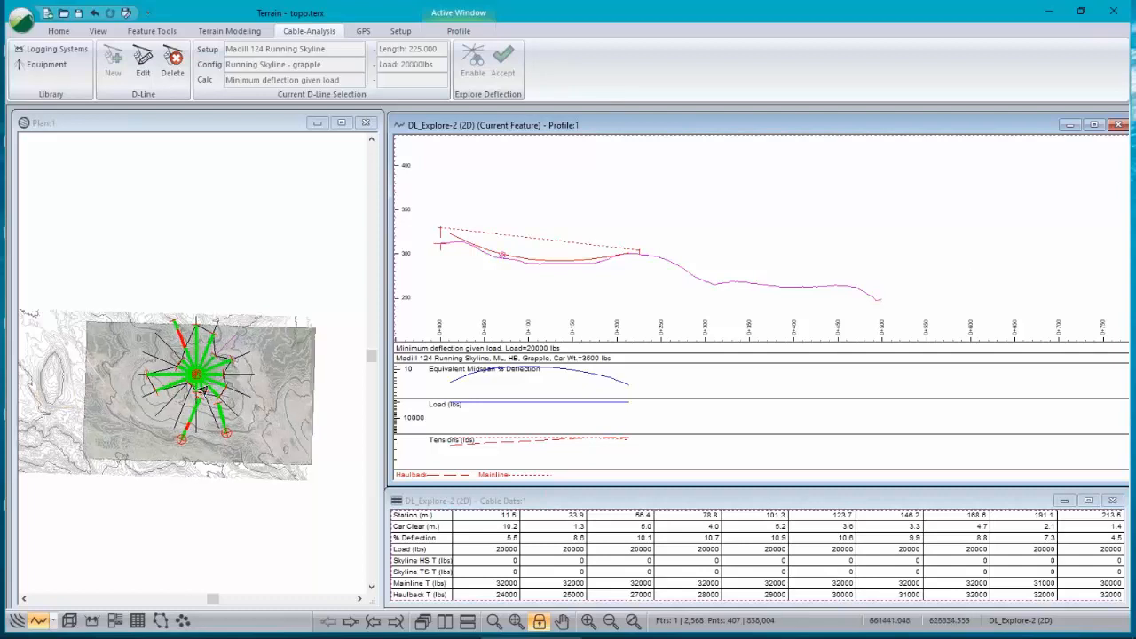
pyautogui.scroll(3, 202, 391)
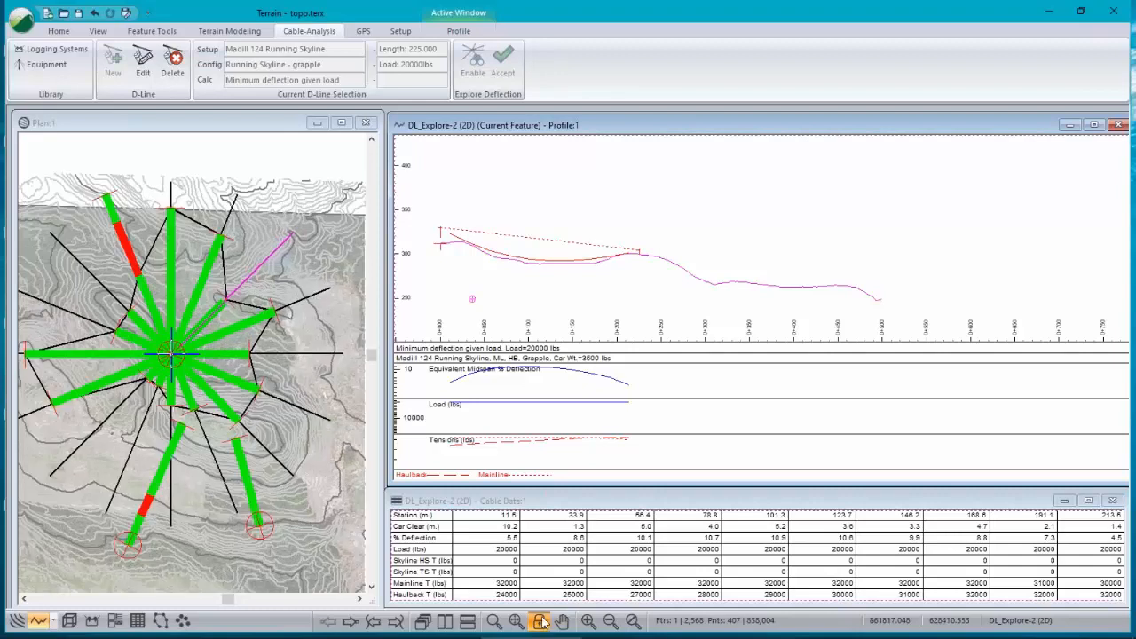
pyautogui.click(541, 621)
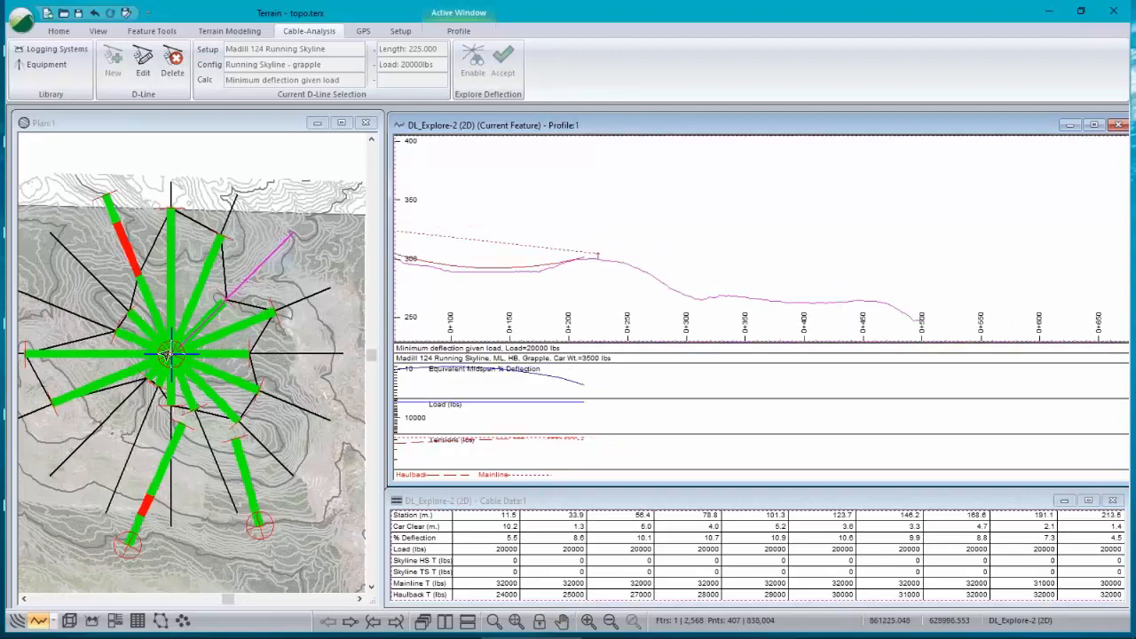
pyautogui.click(281, 451)
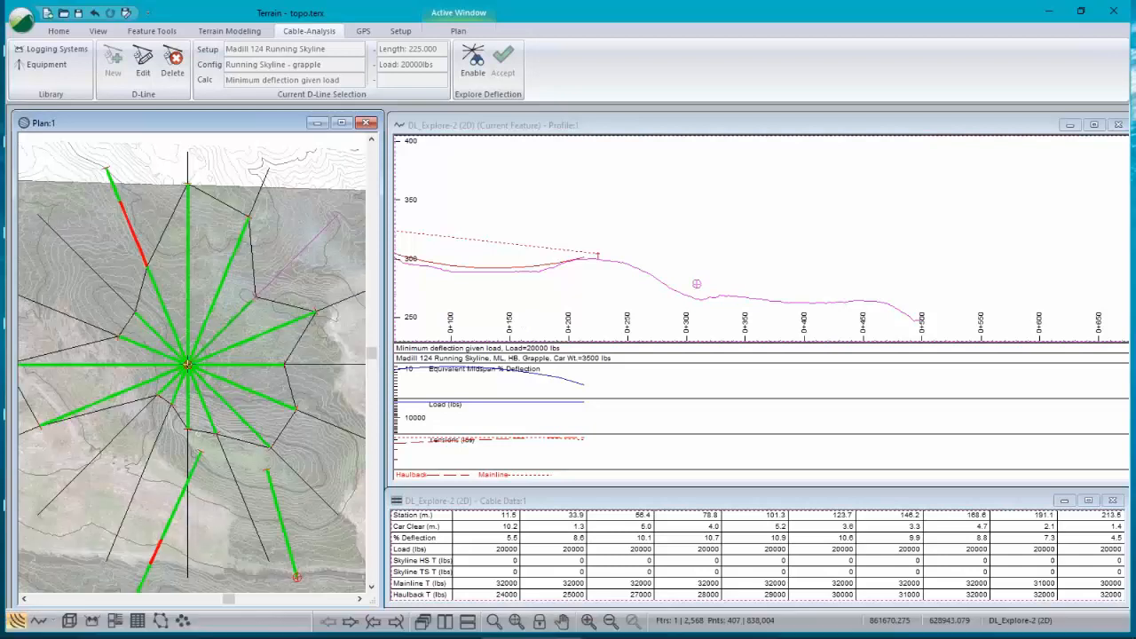
pyautogui.click(618, 283)
pyautogui.scroll(-1, 618, 283)
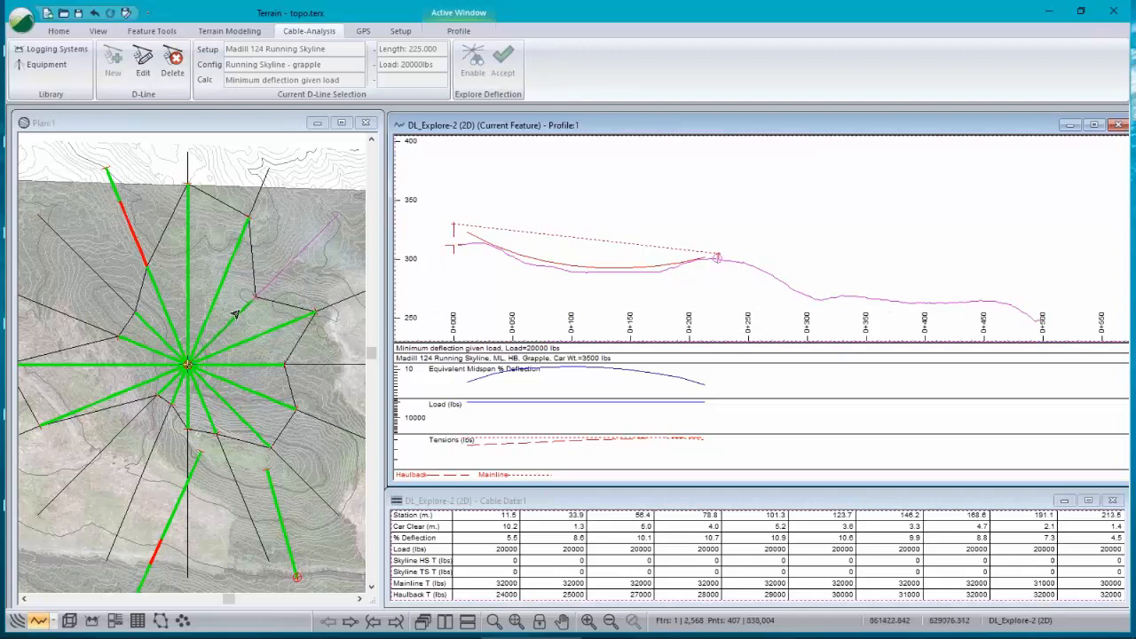
# Step: Open the plan window options and review the label selection settings, cancelling both dialogs
pyautogui.rightClick(141, 254)
pyautogui.click(233, 409)
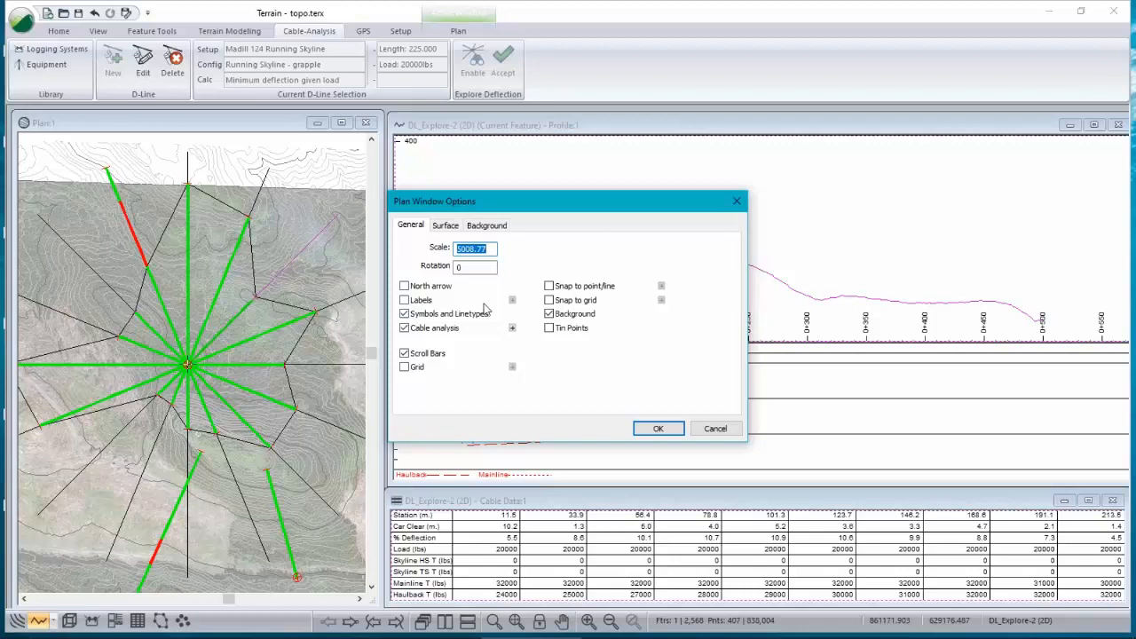
pyautogui.click(407, 303)
pyautogui.click(512, 300)
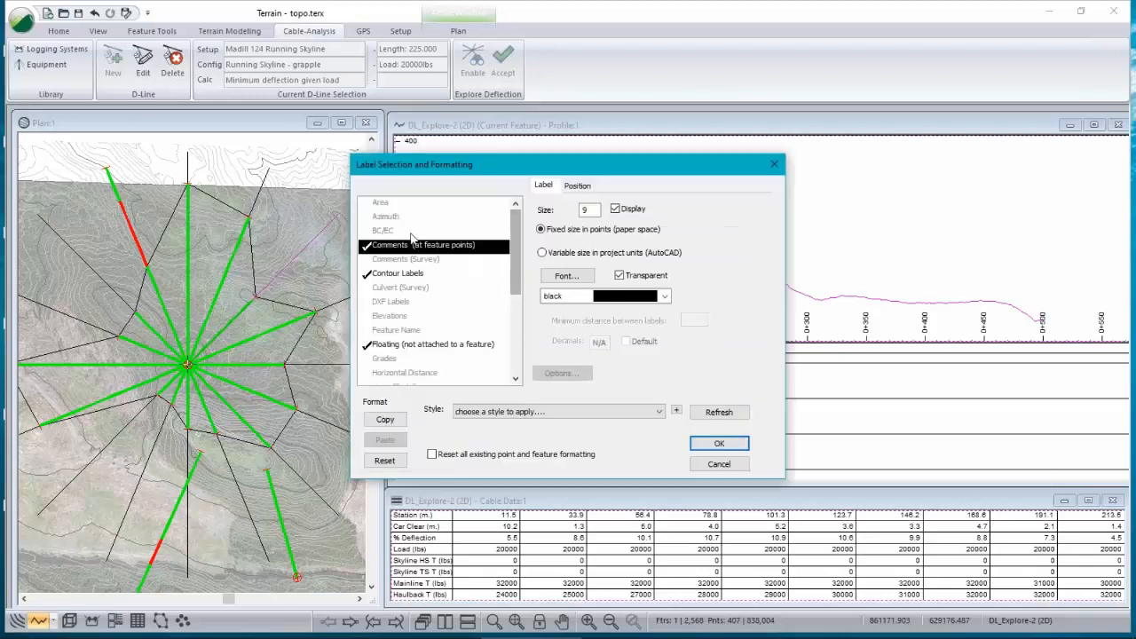
pyautogui.click(720, 465)
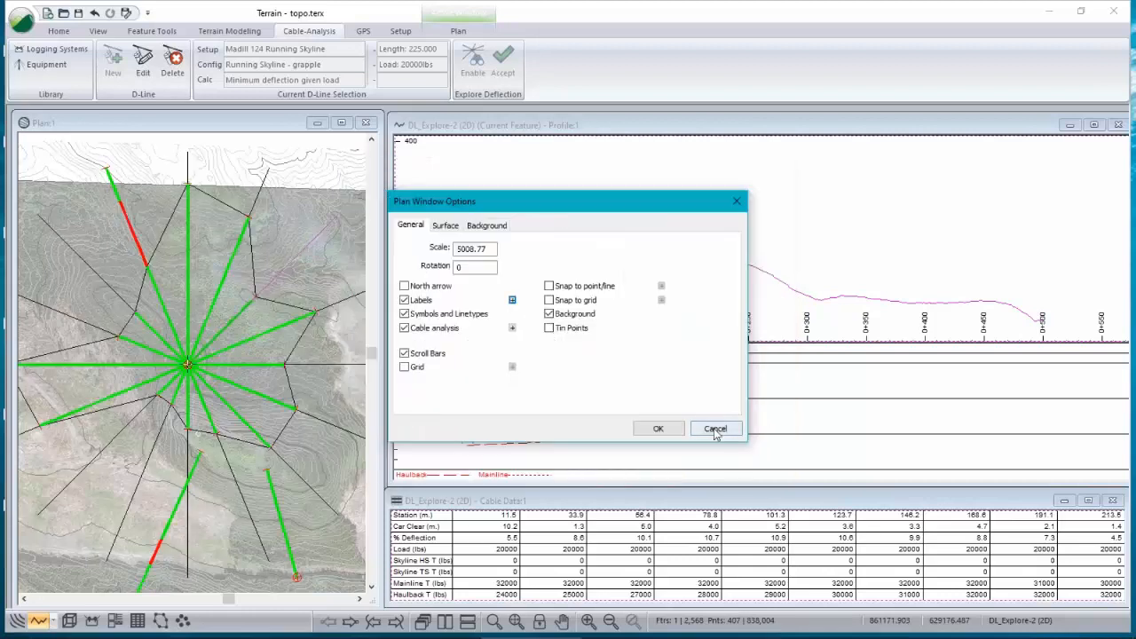
pyautogui.click(716, 430)
# Step: Box-select the deflection lines radiating from the landing and turn on Feature Name labels for them in the plan
pyautogui.scroll(3, 173, 371)
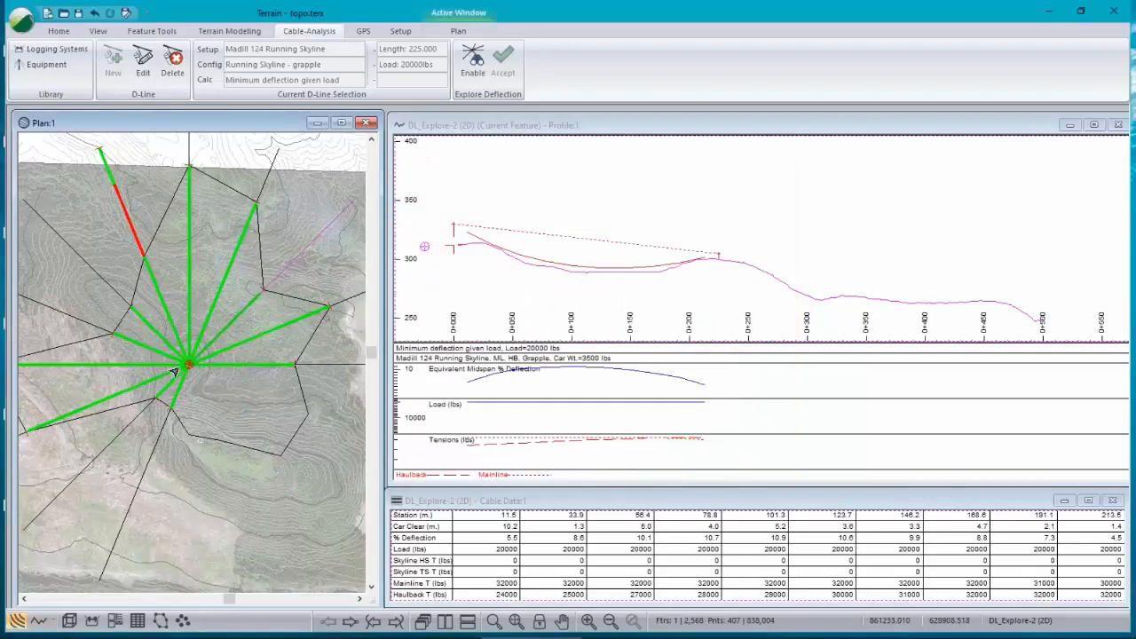
pyautogui.scroll(2, 175, 371)
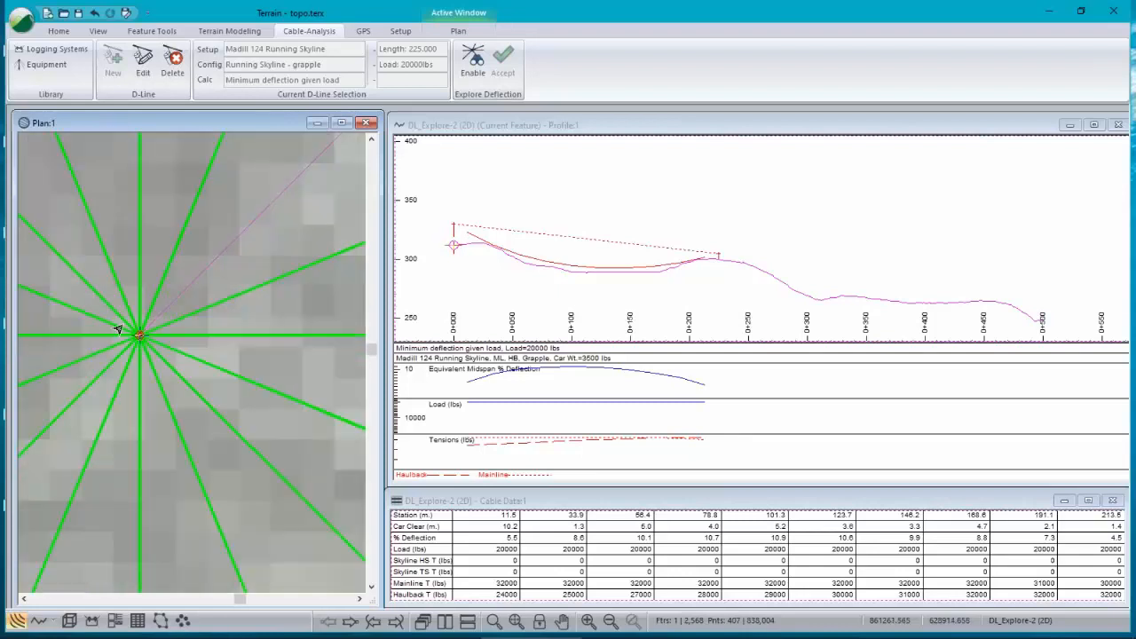
pyautogui.moveTo(152, 354); pyautogui.dragTo(155, 355)
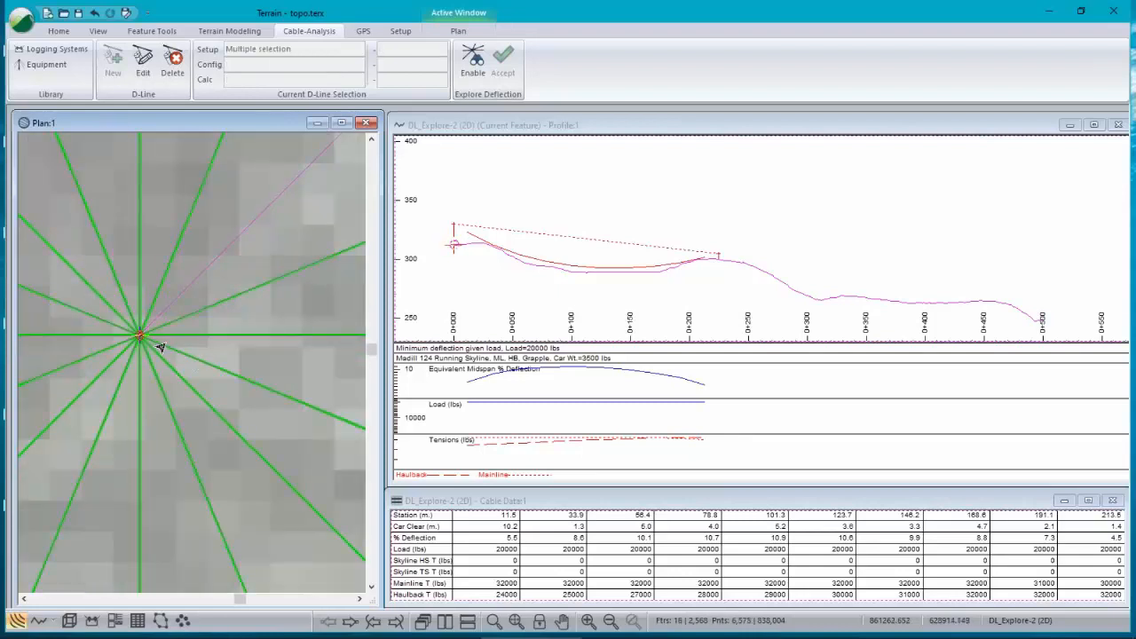
pyautogui.scroll(-2, 160, 346)
pyautogui.scroll(-4, 168, 348)
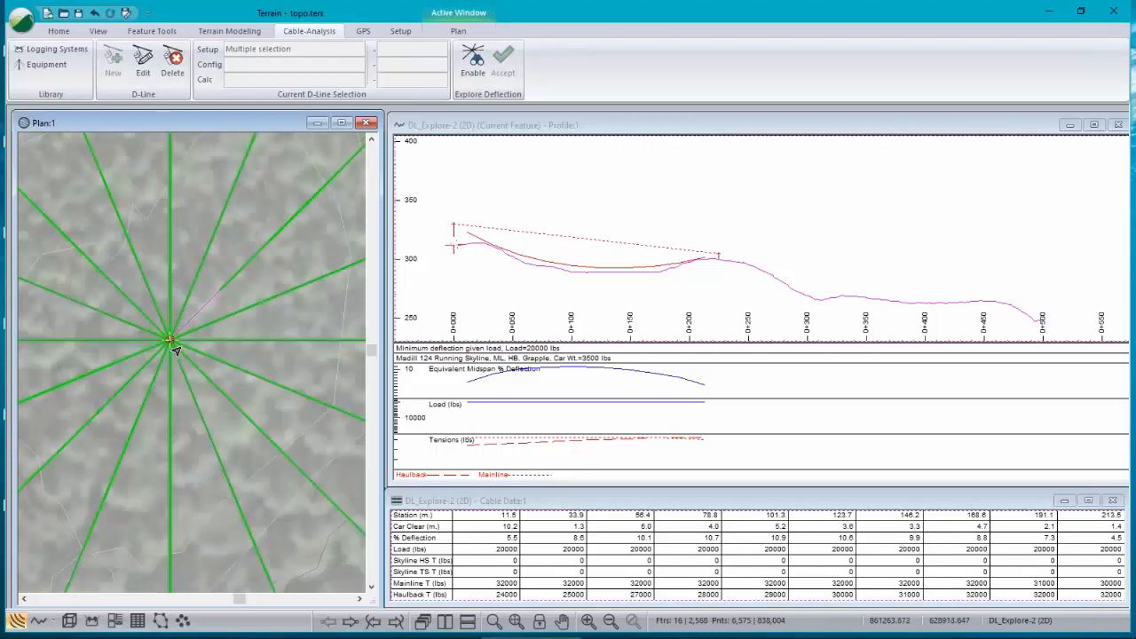
pyautogui.scroll(2, 177, 349)
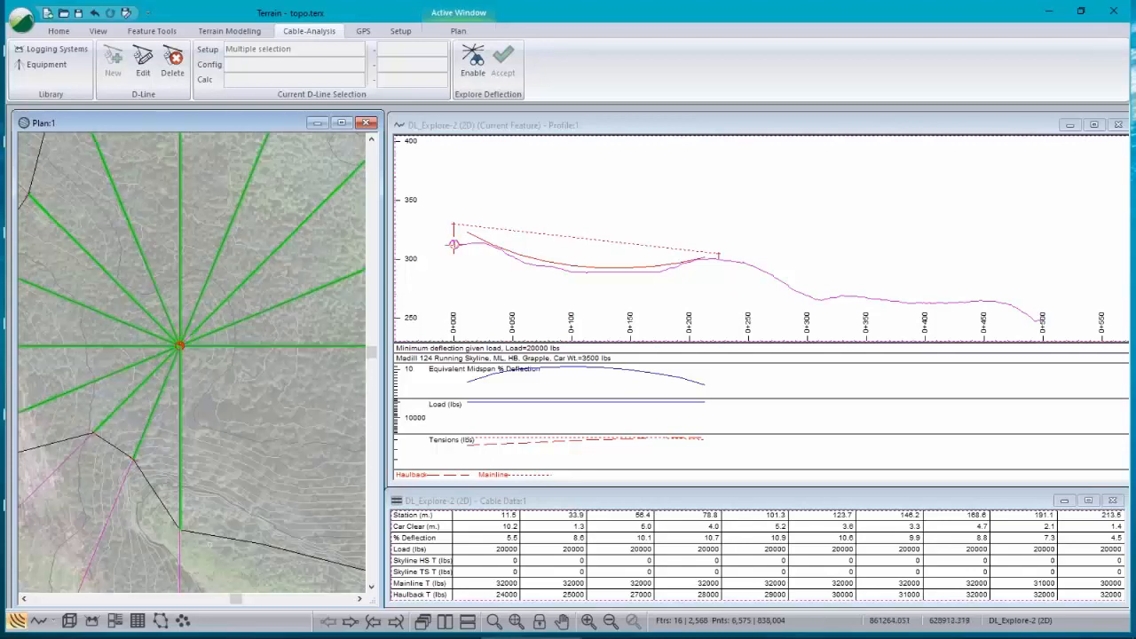
pyautogui.scroll(-3, 177, 353)
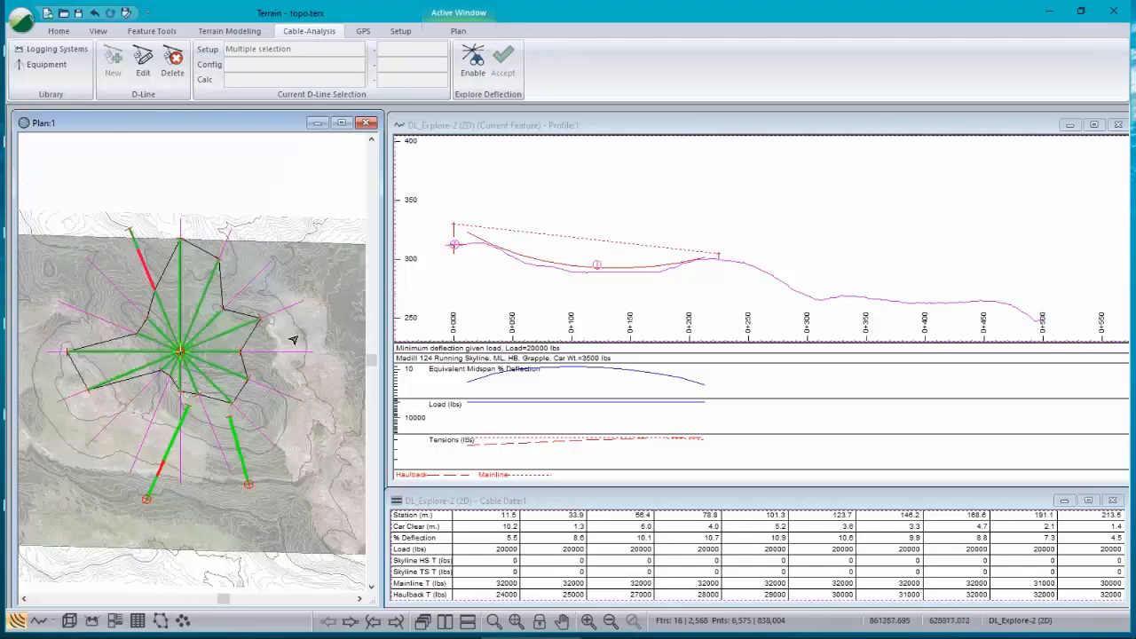
pyautogui.rightClick(233, 237)
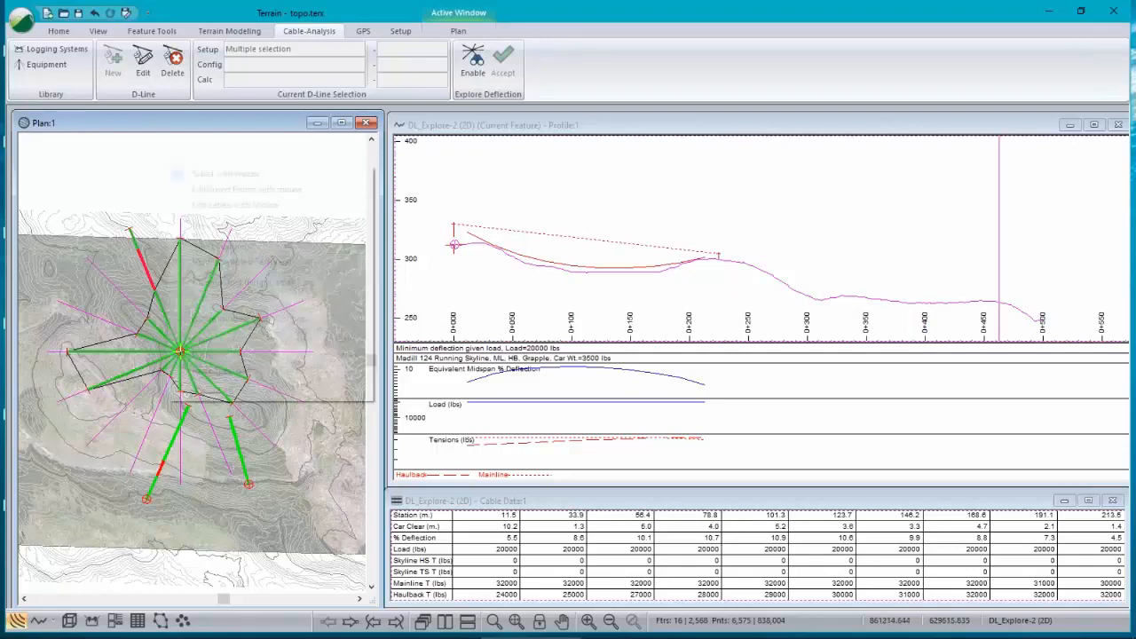
pyautogui.click(252, 320)
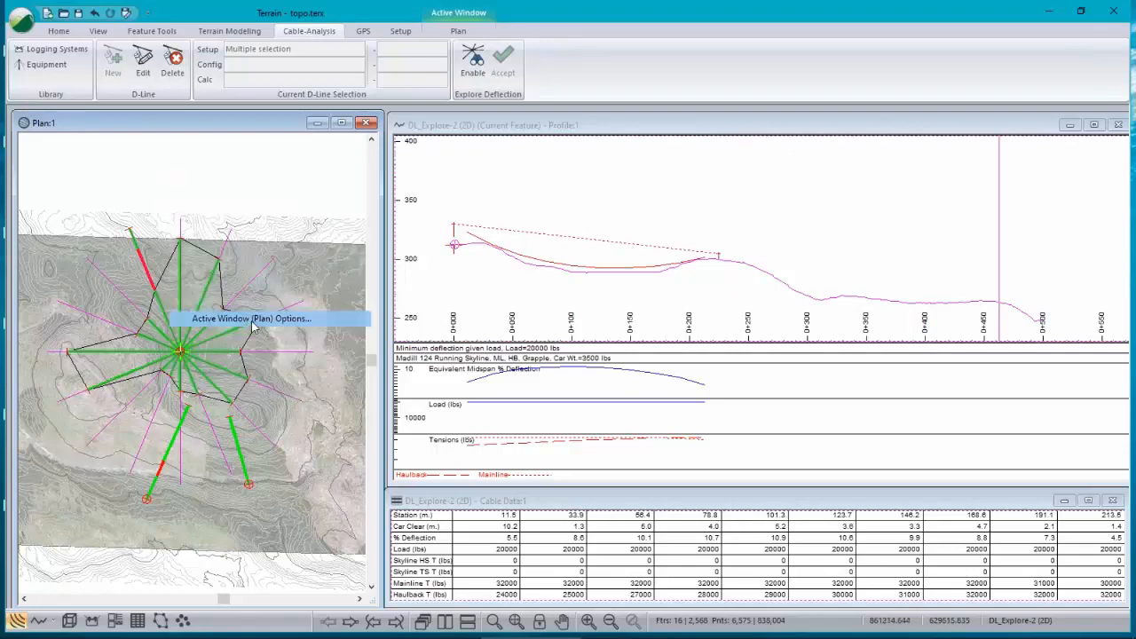
pyautogui.click(717, 431)
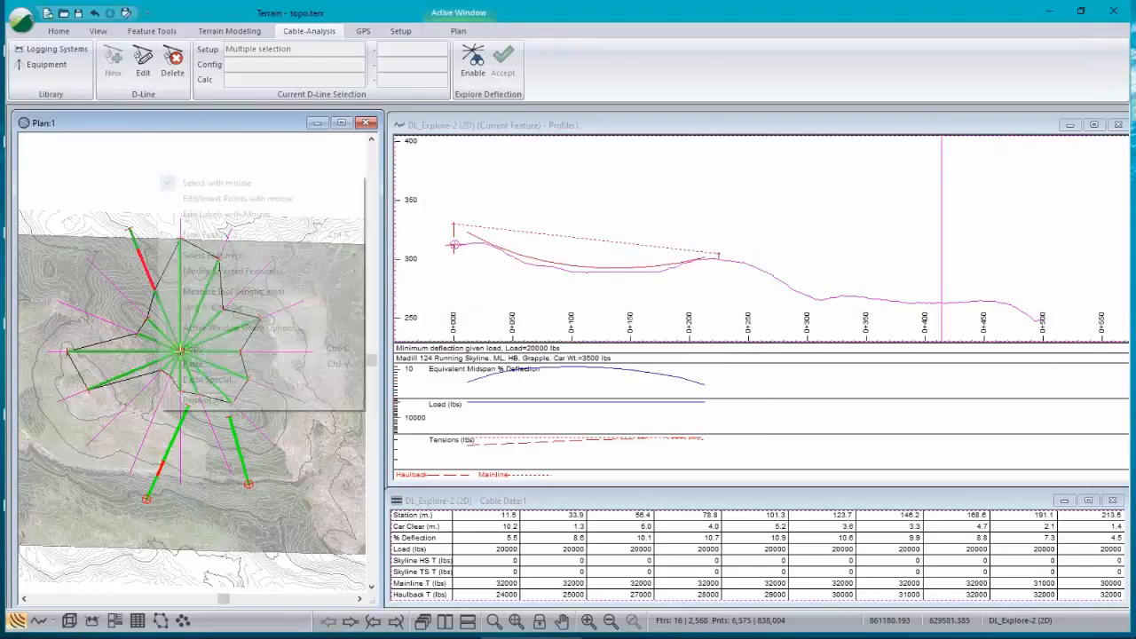
pyautogui.moveTo(215, 273)
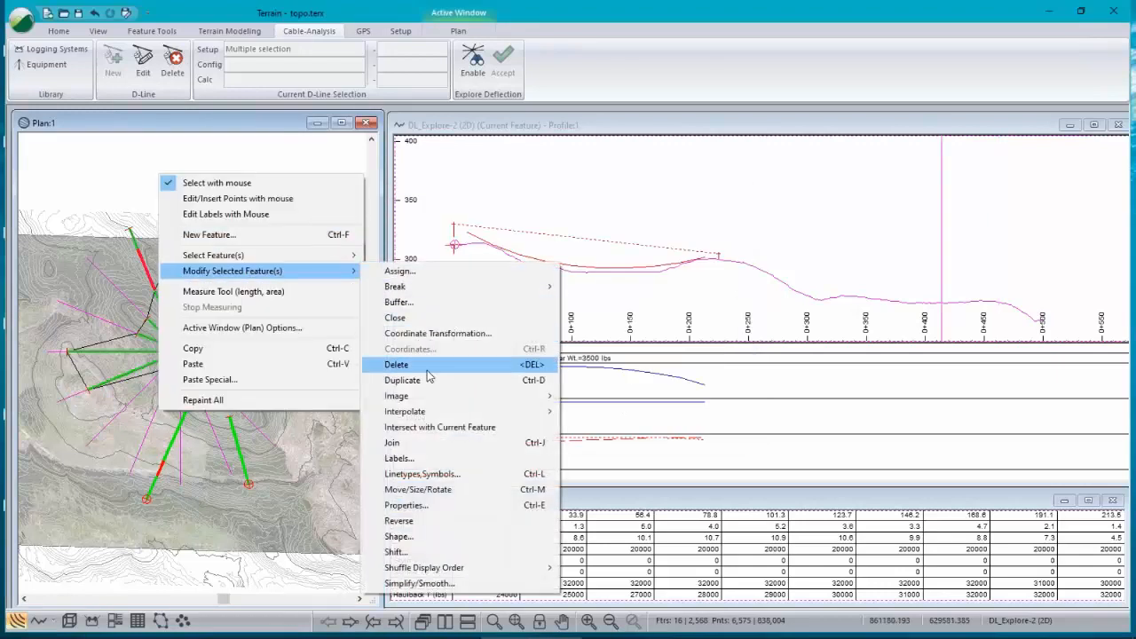
pyautogui.click(440, 459)
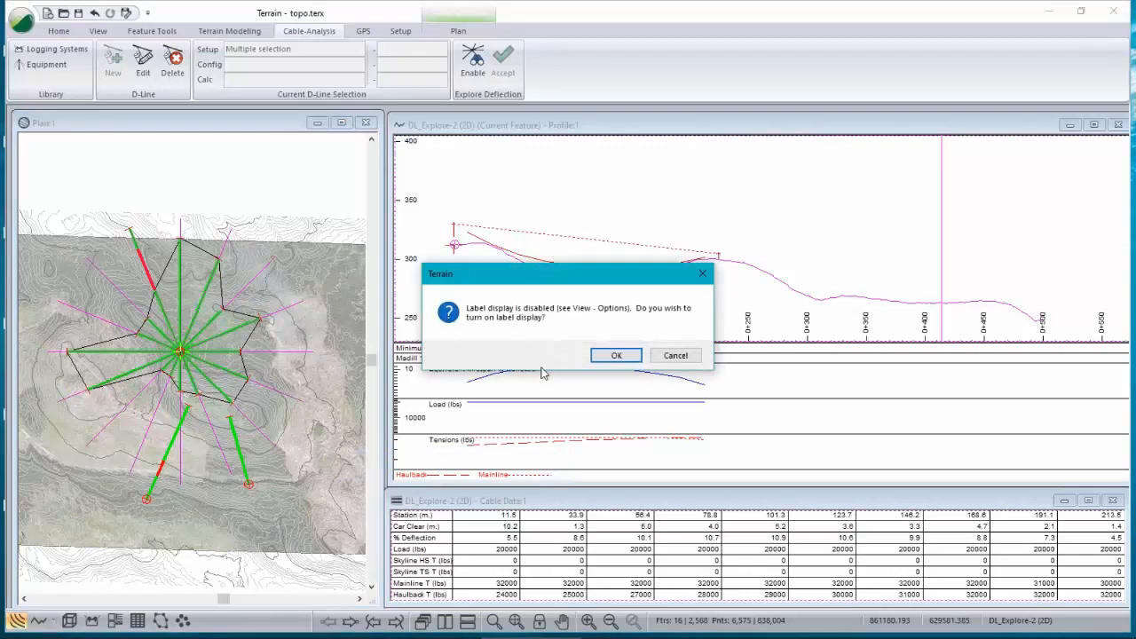
pyautogui.click(615, 356)
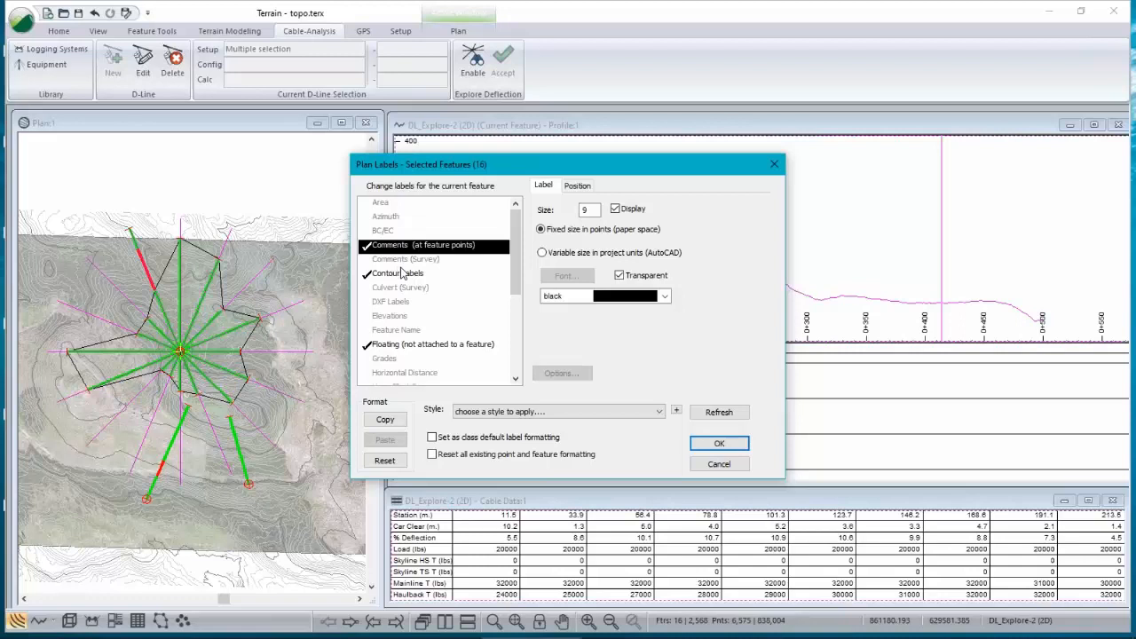
pyautogui.click(397, 331)
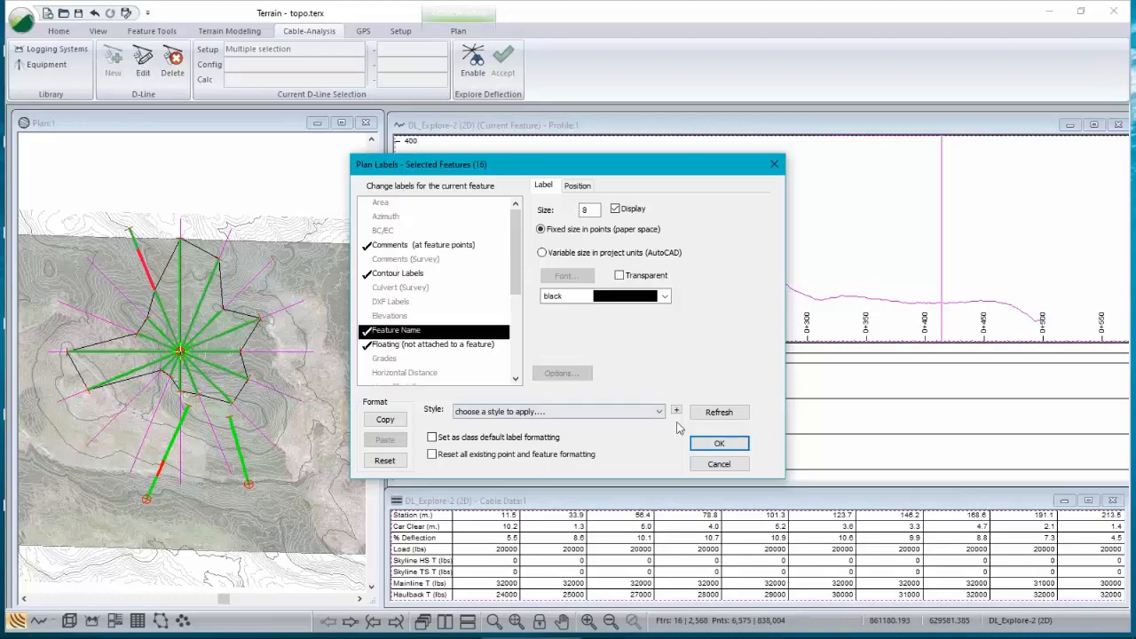
pyautogui.click(720, 444)
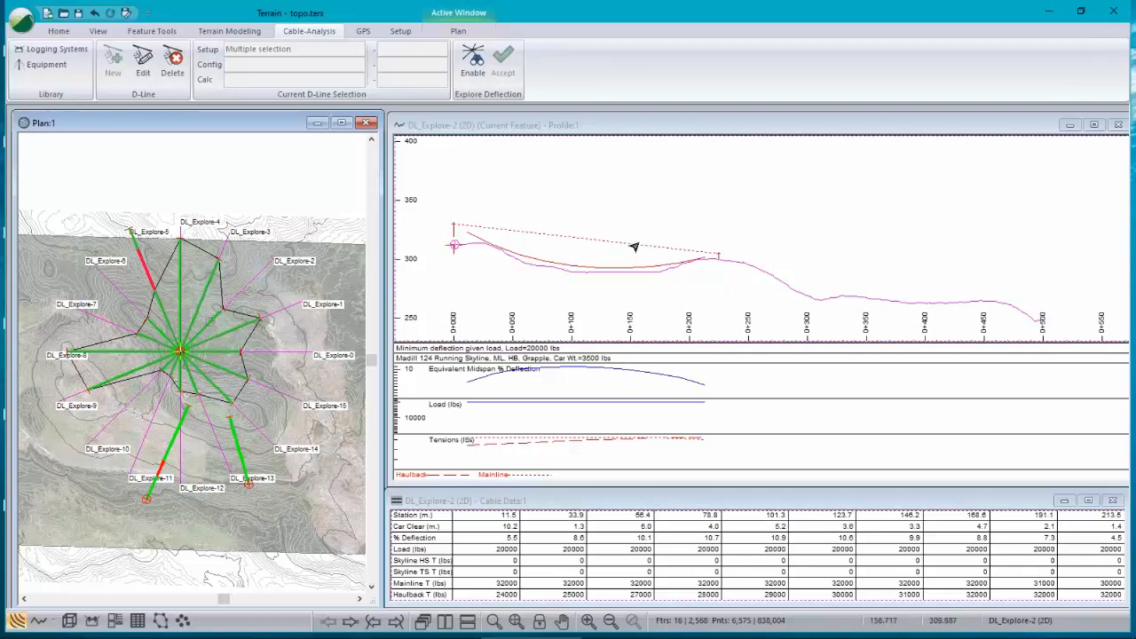
# Step: Turn on labels in the profile window options
pyautogui.rightClick(532, 176)
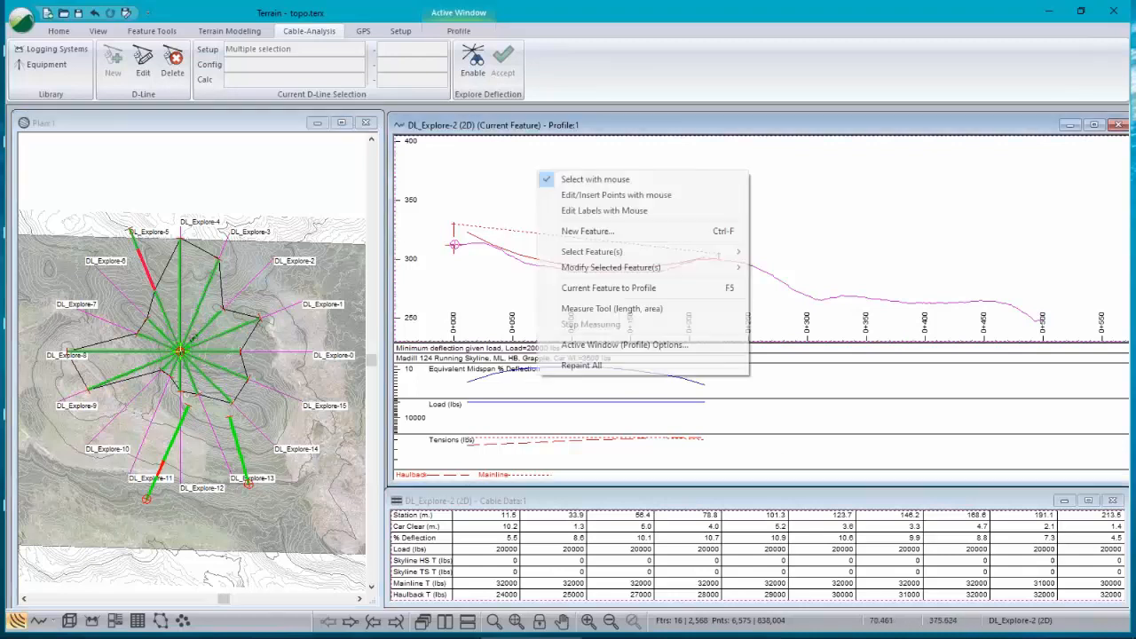
pyautogui.click(614, 343)
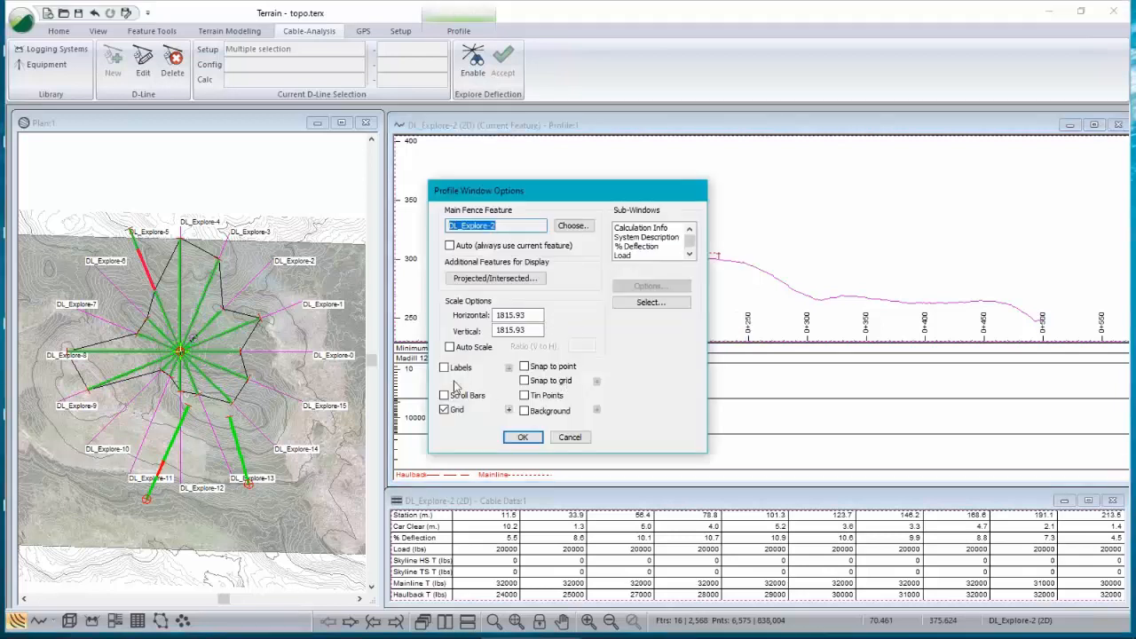
pyautogui.click(445, 369)
pyautogui.click(524, 437)
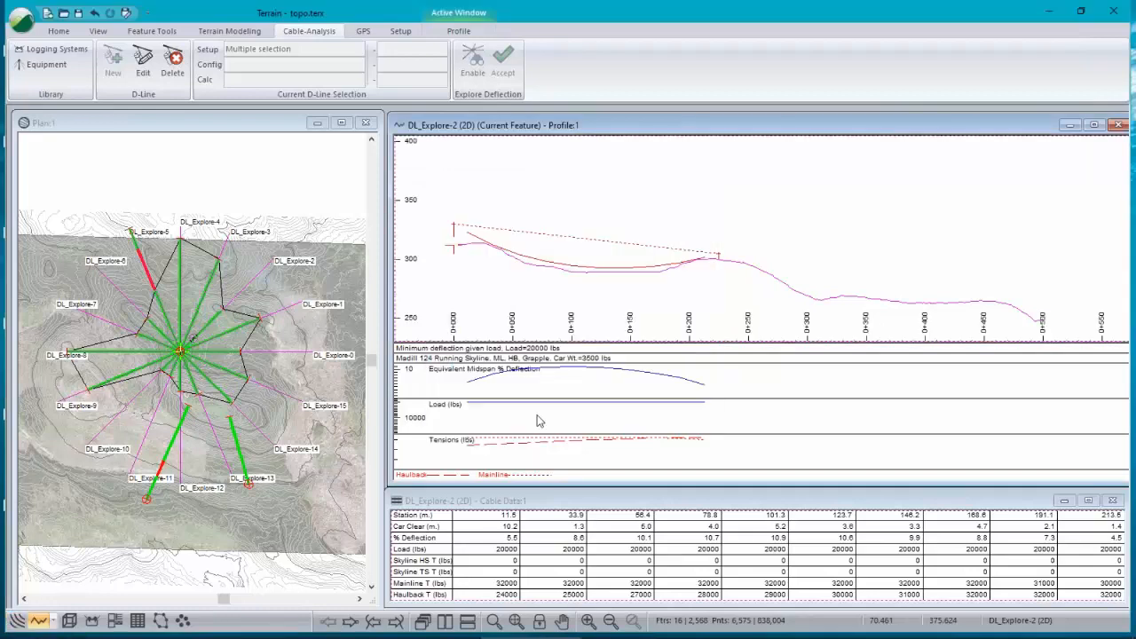
# Step: Open the profile window label settings and review the label types, selecting Floating, then close both dialogs
pyautogui.rightClick(566, 278)
pyautogui.click(641, 453)
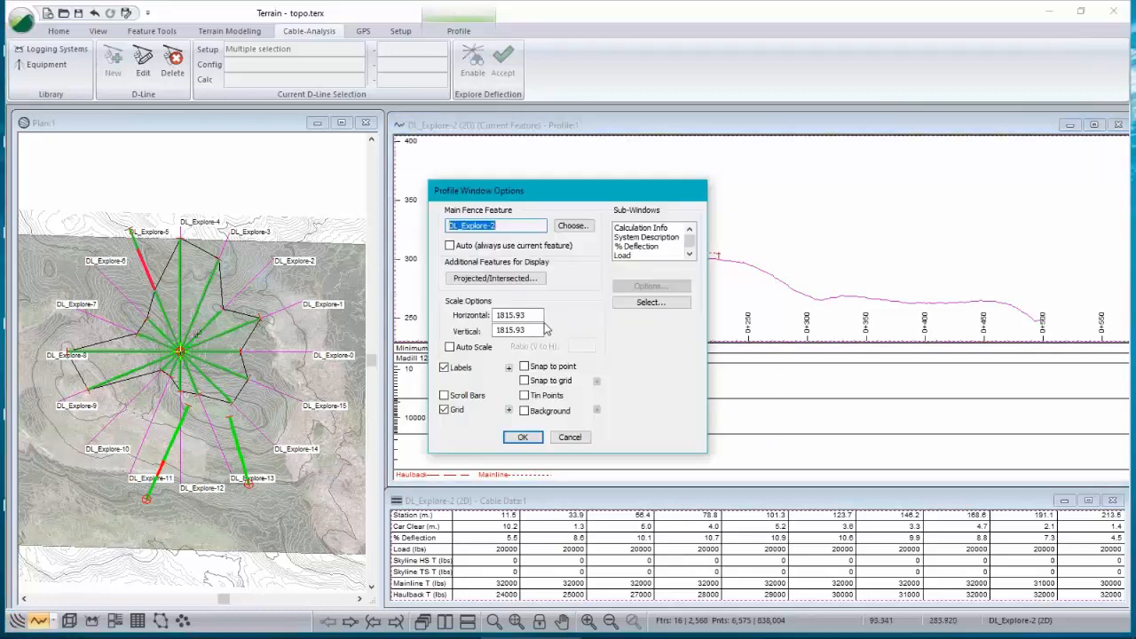
pyautogui.click(509, 368)
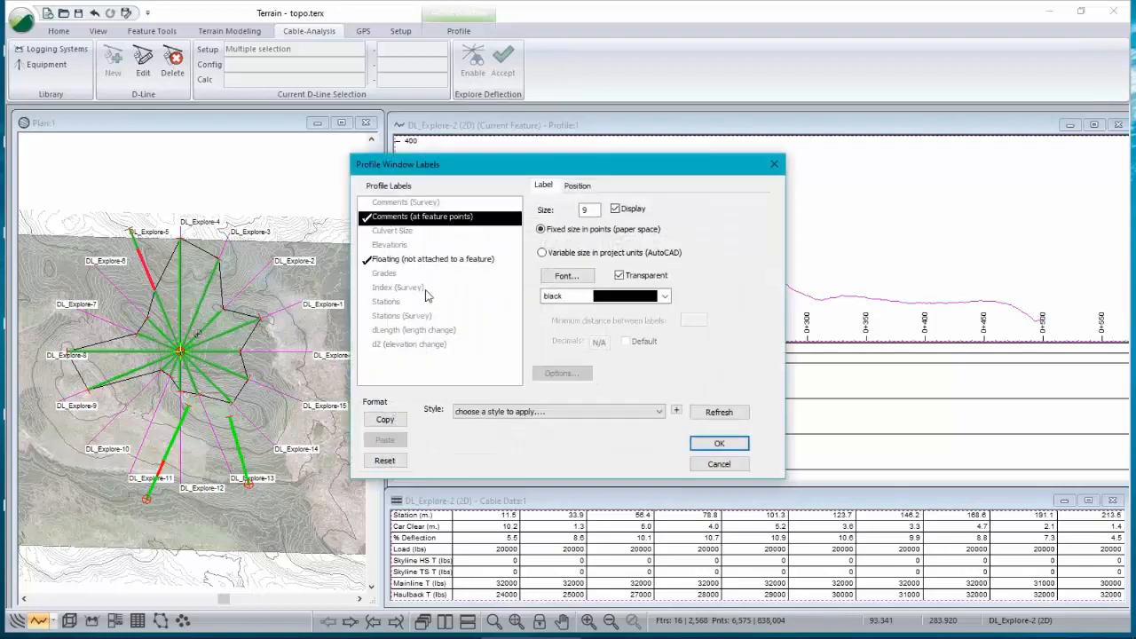
pyautogui.click(391, 262)
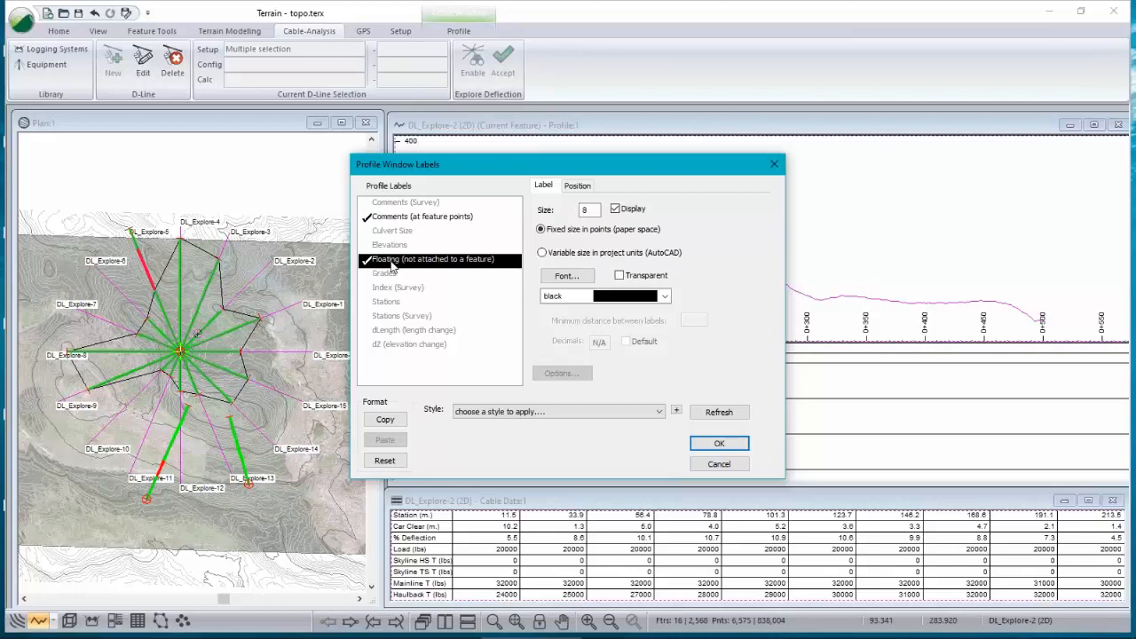
pyautogui.click(733, 444)
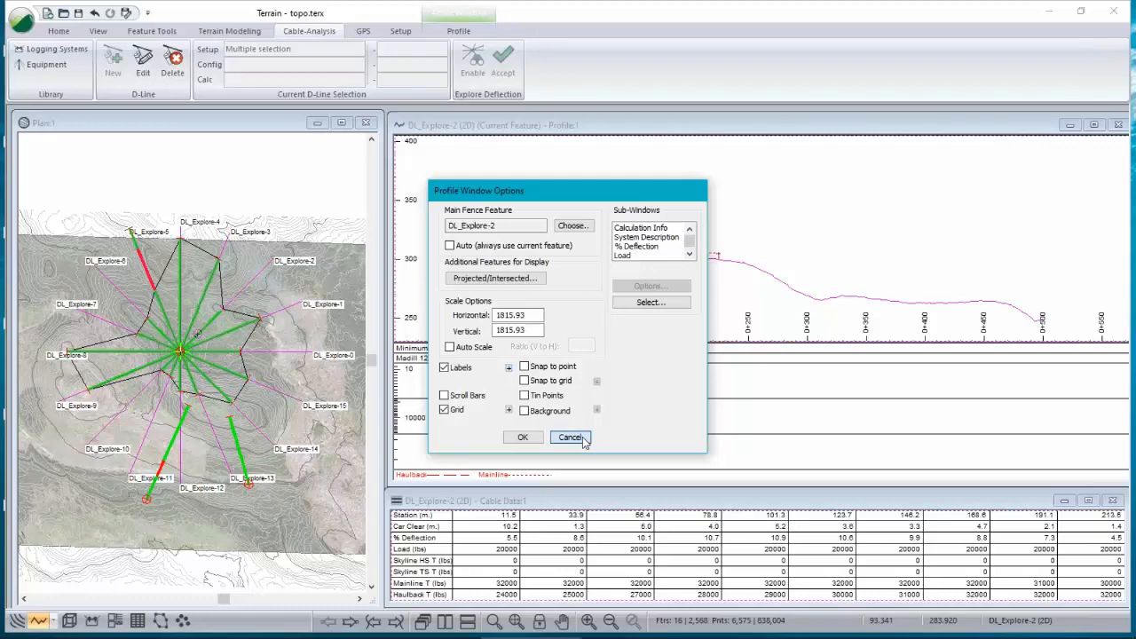
pyautogui.click(584, 438)
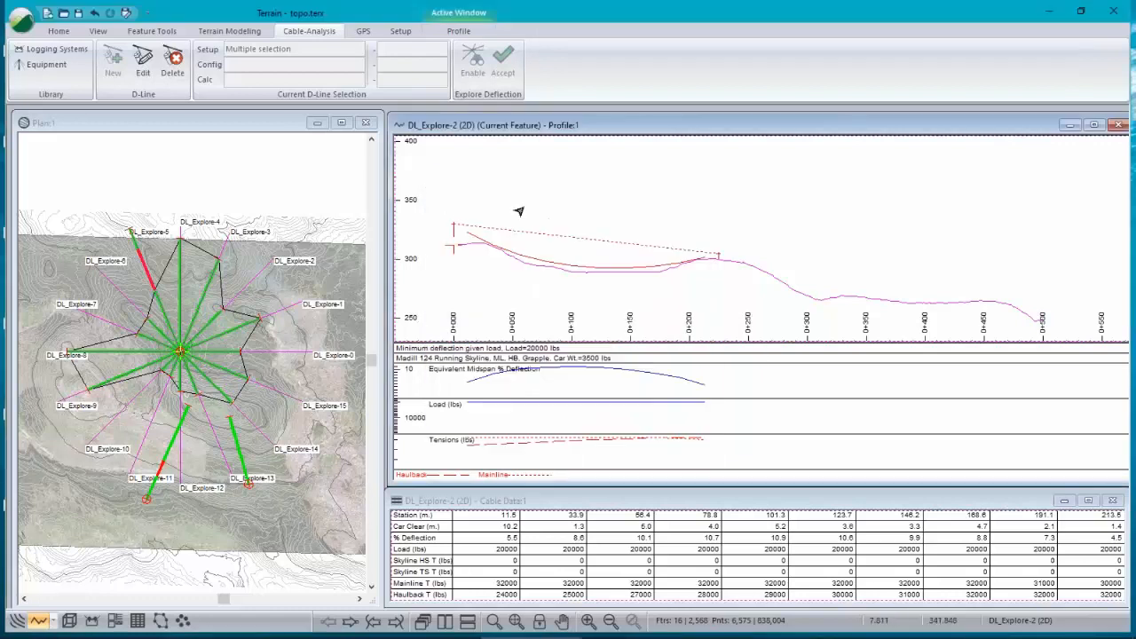
# Step: Place a floating label reading "D-Line 5" in the profile window and set its size to 15
pyautogui.rightClick(586, 226)
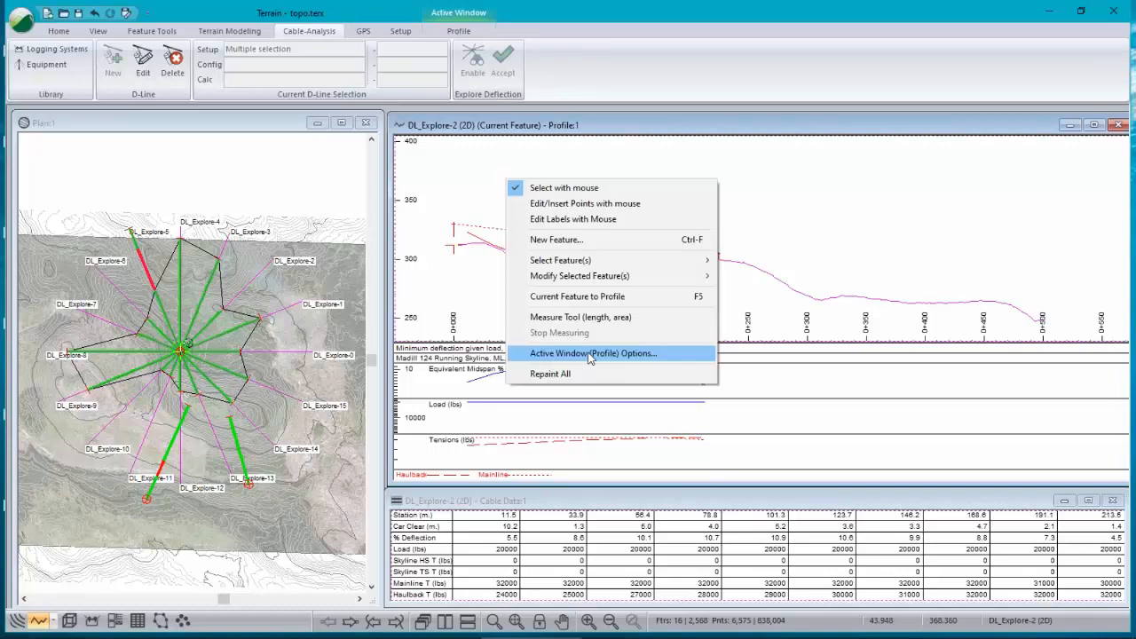
pyautogui.click(586, 219)
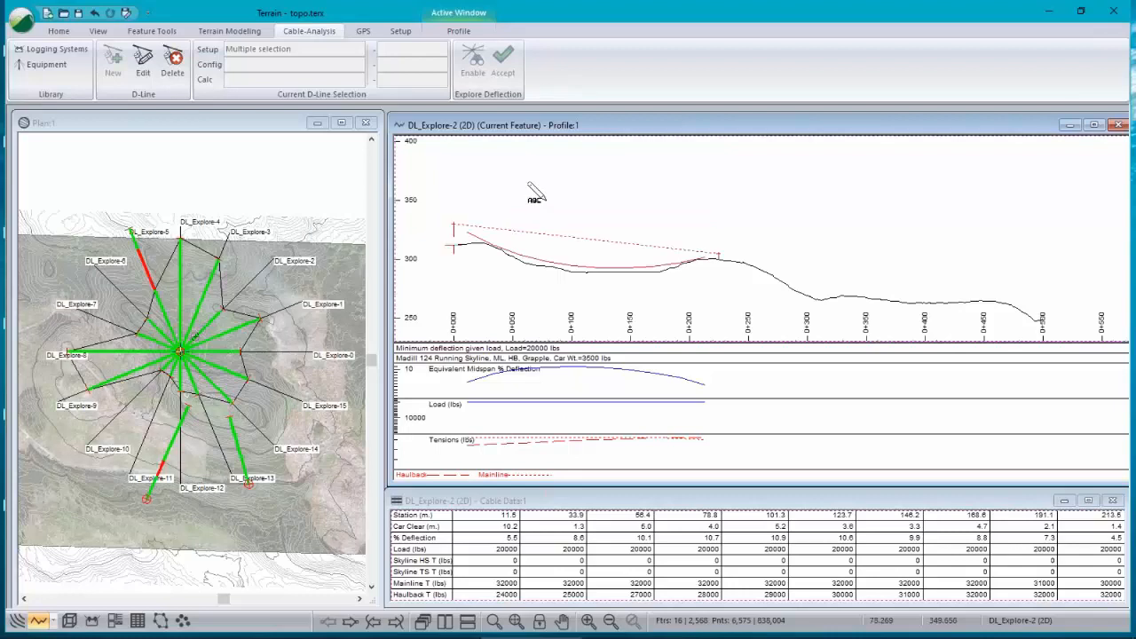
pyautogui.click(710, 205)
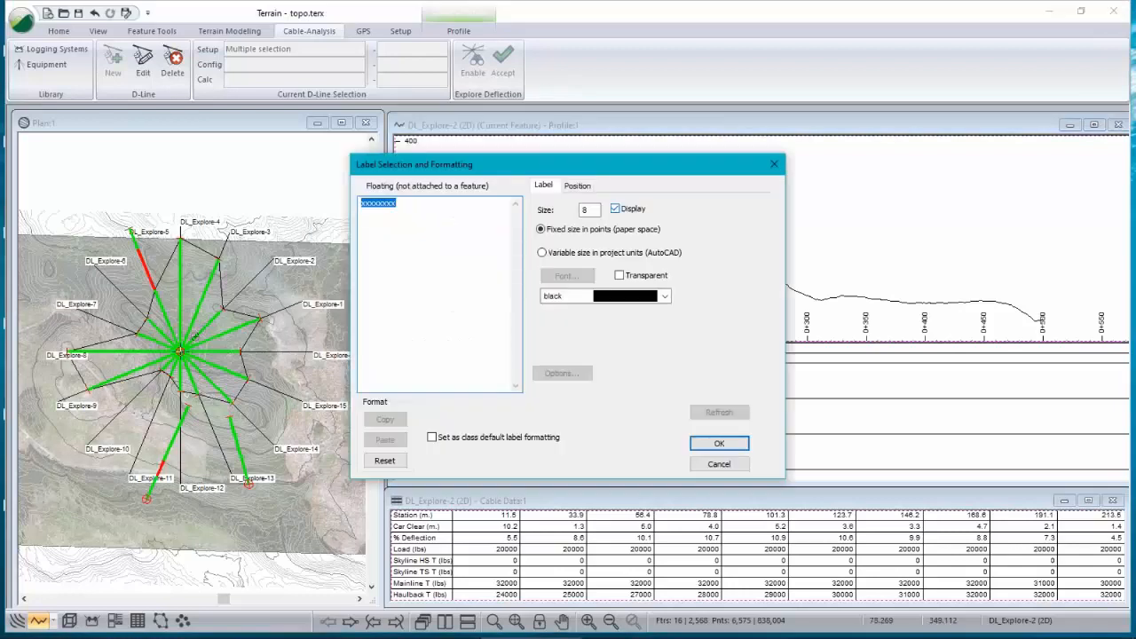
pyautogui.write('D-Line 5')
pyautogui.doubleClick(588, 210)
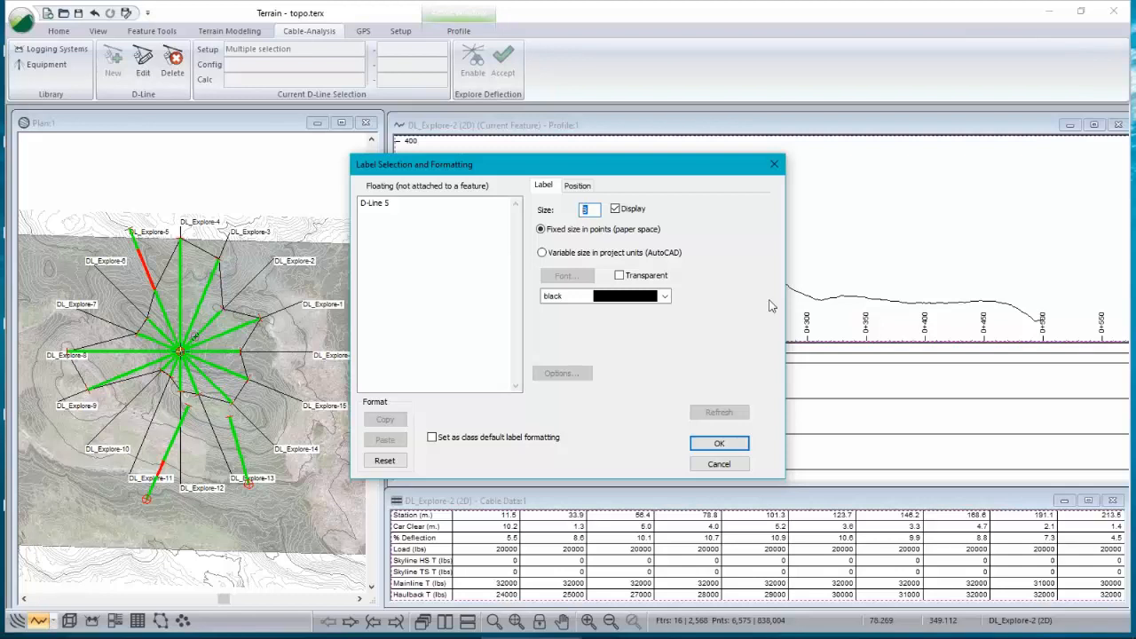
pyautogui.write('15')
pyautogui.click(717, 443)
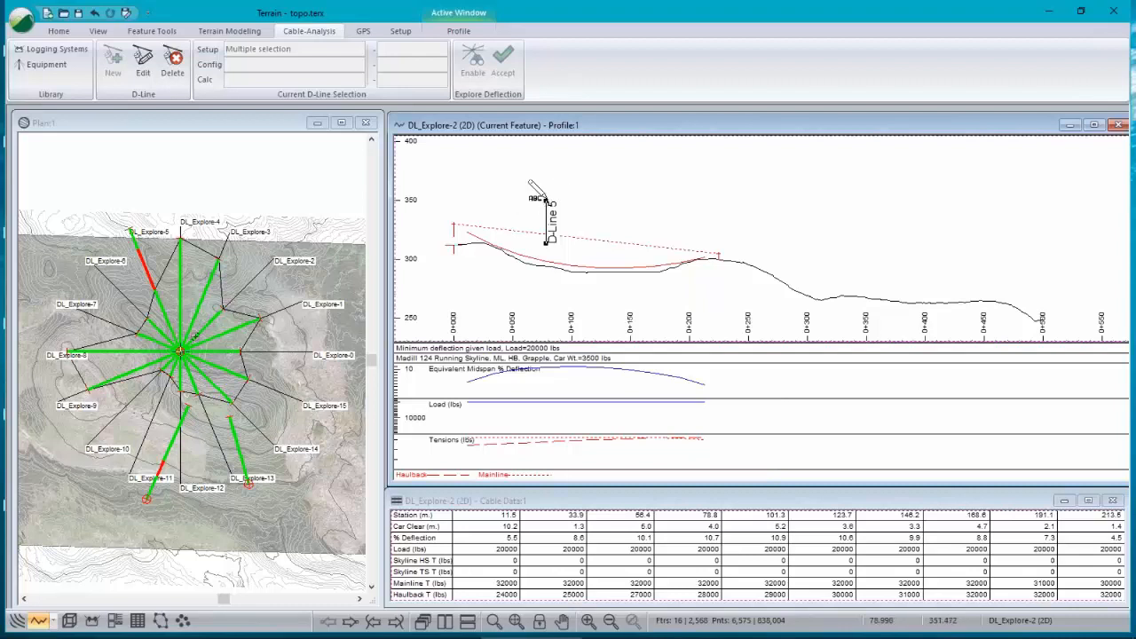
# Step: Move the D-Line 5 label above the profile line and leave label editing mode
pyautogui.moveTo(545, 202); pyautogui.dragTo(611, 162)
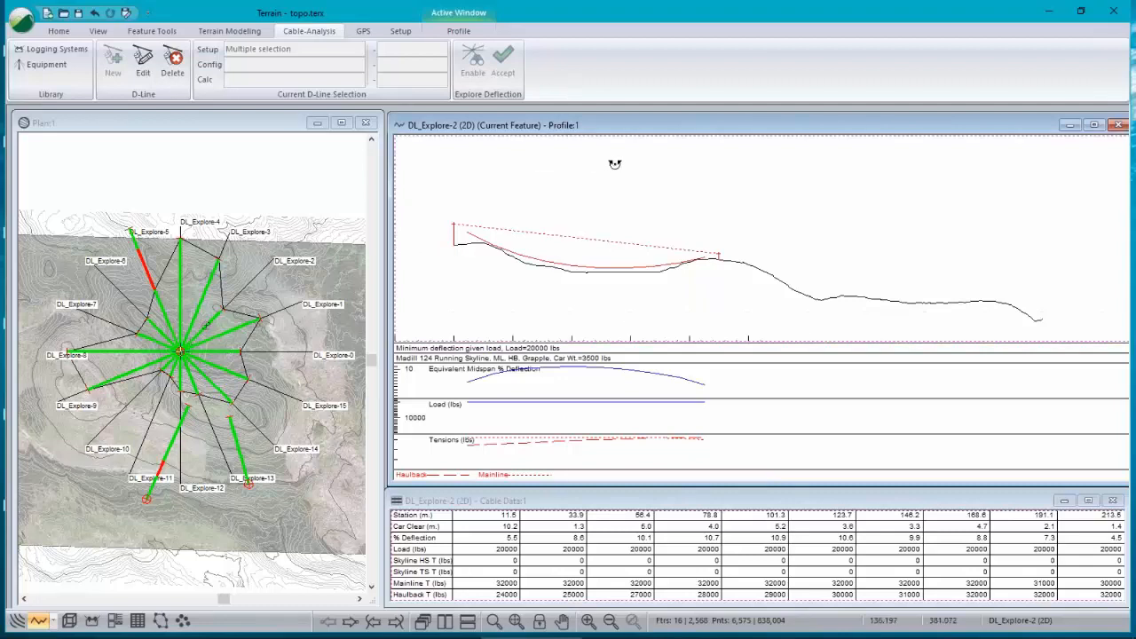
pyautogui.rightClick(743, 185)
pyautogui.click(824, 193)
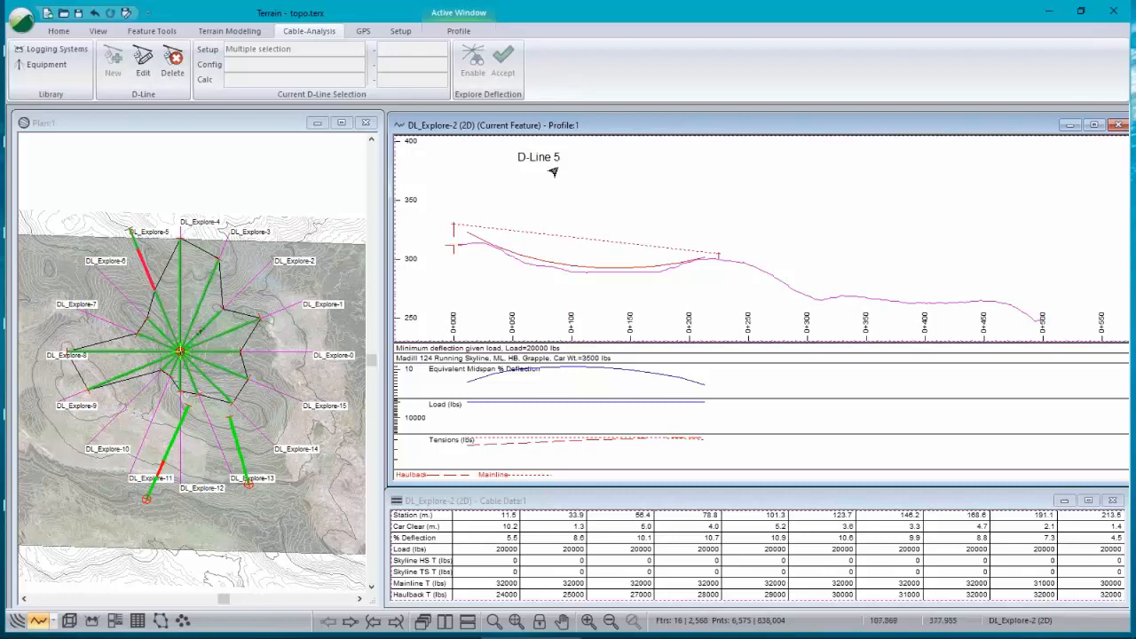
pyautogui.rightClick(626, 196)
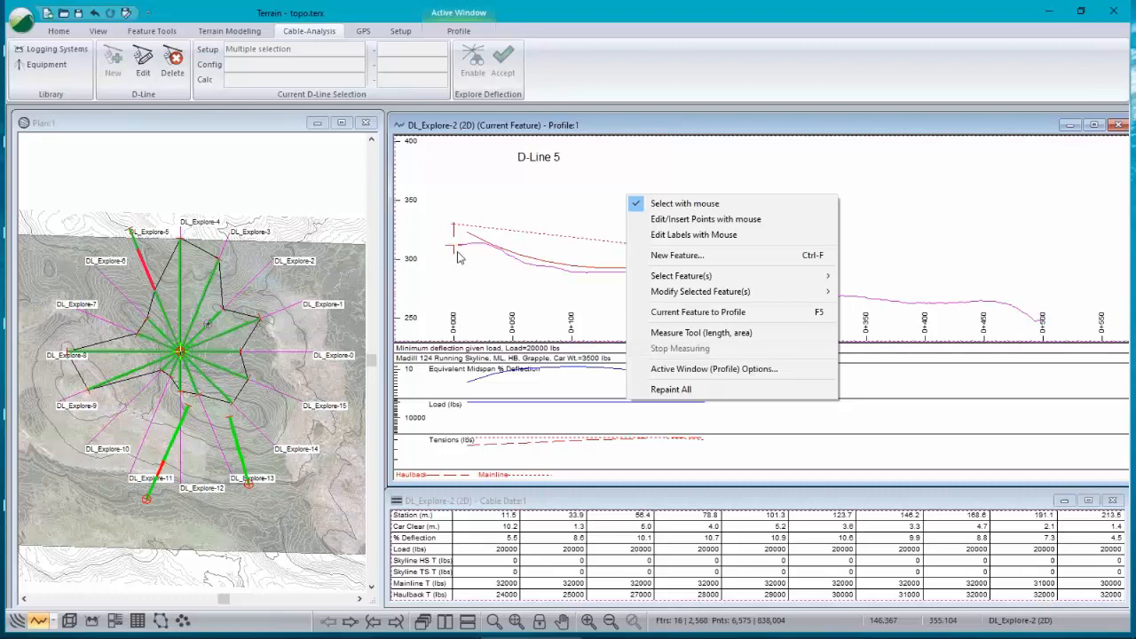
pyautogui.click(545, 128)
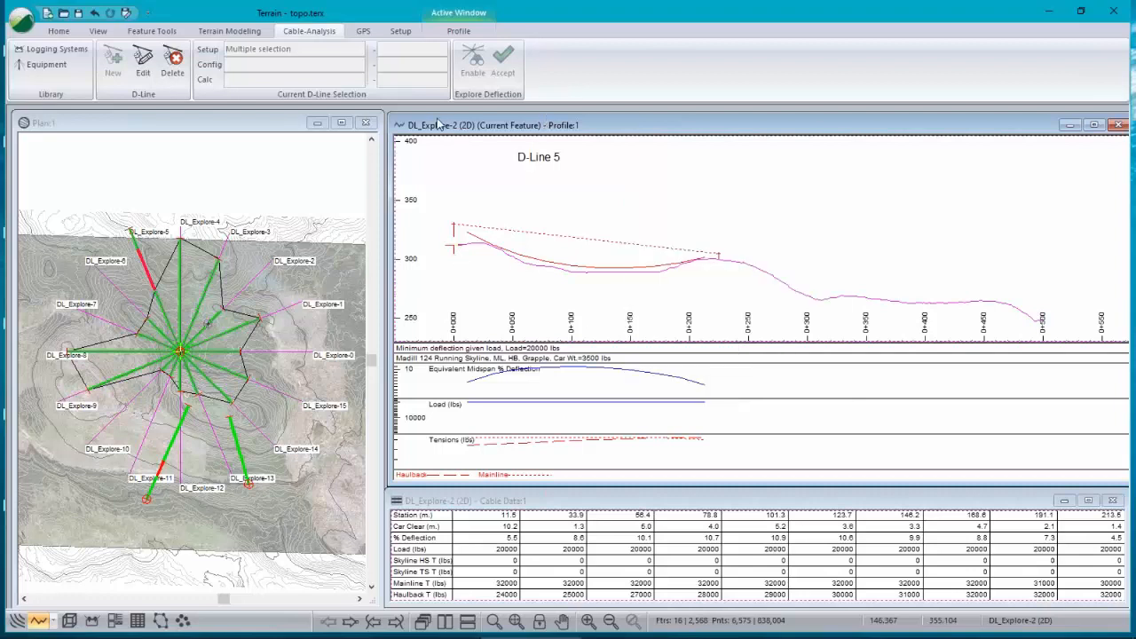